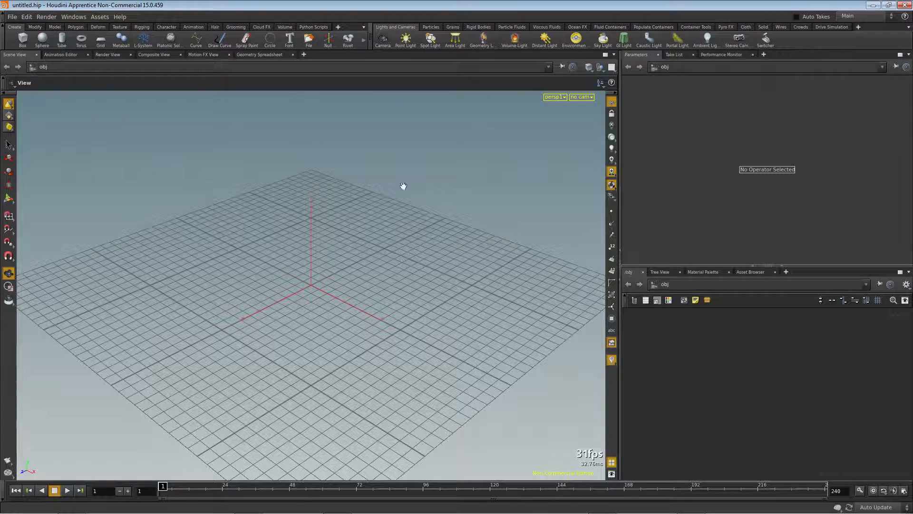
# Add three Mantra Surface materials from the Generic gallery to the shop network
pyautogui.click(166, 27)
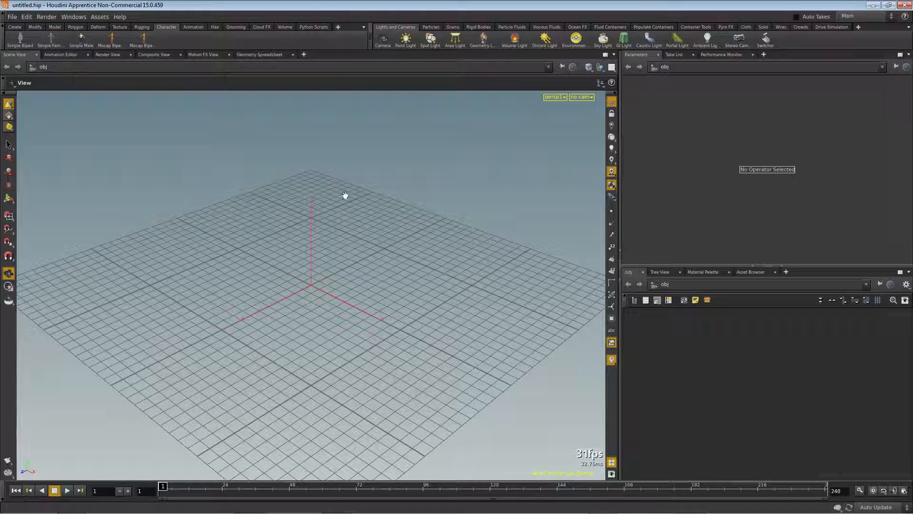
pyautogui.click(661, 286)
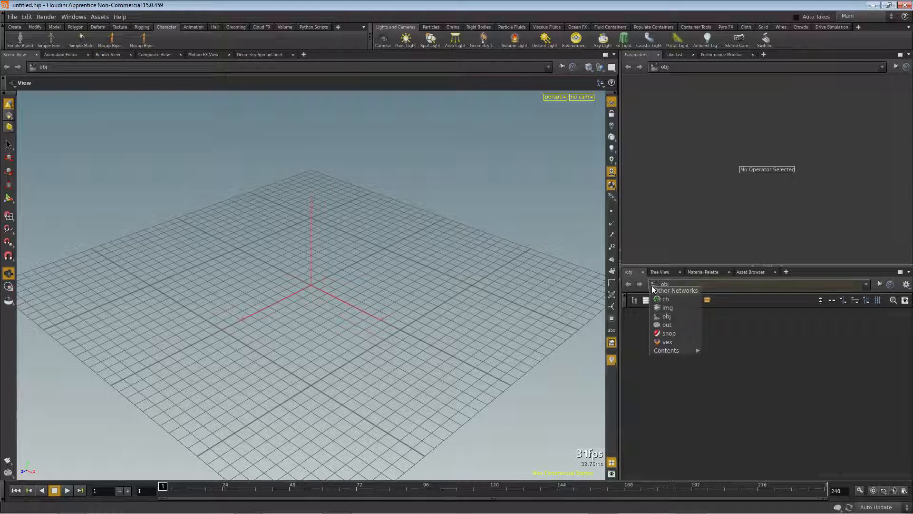
pyautogui.click(668, 333)
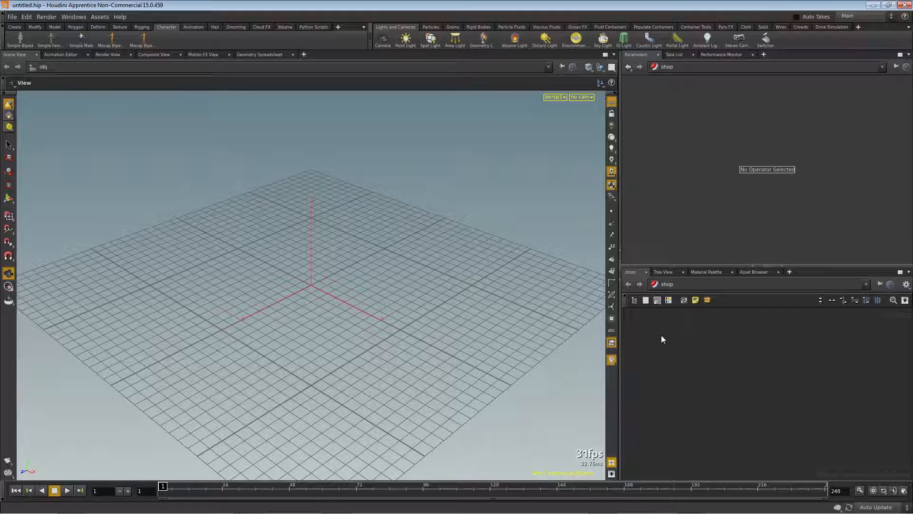
pyautogui.click(634, 299)
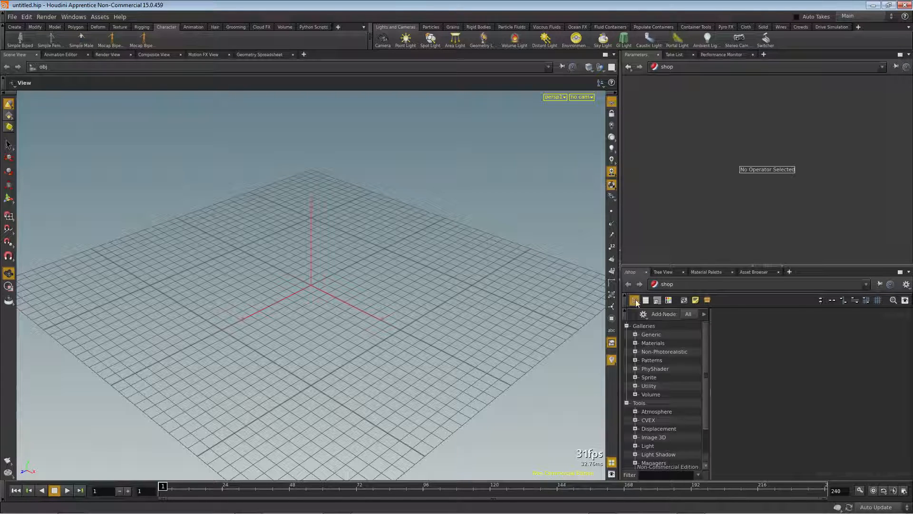
pyautogui.click(635, 334)
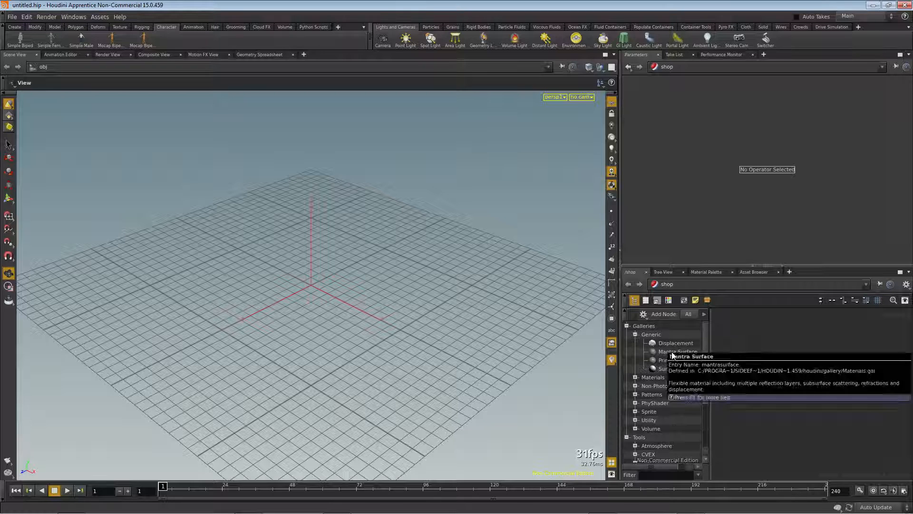
pyautogui.moveTo(673, 356); pyautogui.dragTo(749, 350)
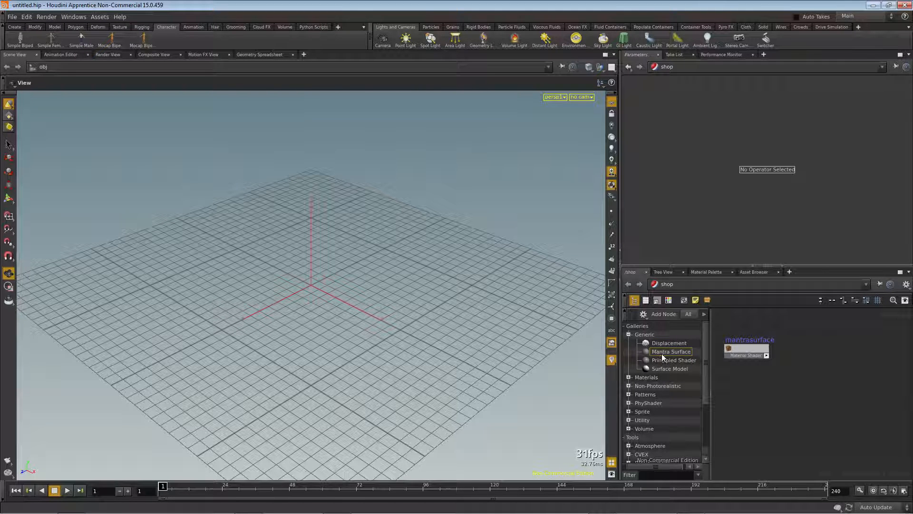
pyautogui.moveTo(744, 387); pyautogui.dragTo(743, 388)
pyautogui.moveTo(669, 353); pyautogui.dragTo(748, 415)
# Rename the first Mantra Surface material bodice_FRONT and the second one bodice_BACK
pyautogui.doubleClick(755, 340)
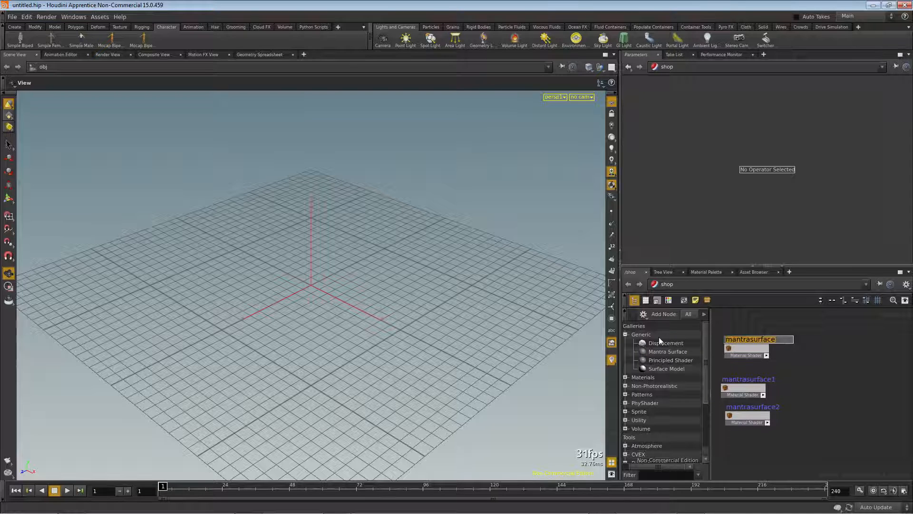
pyautogui.write('bodi')
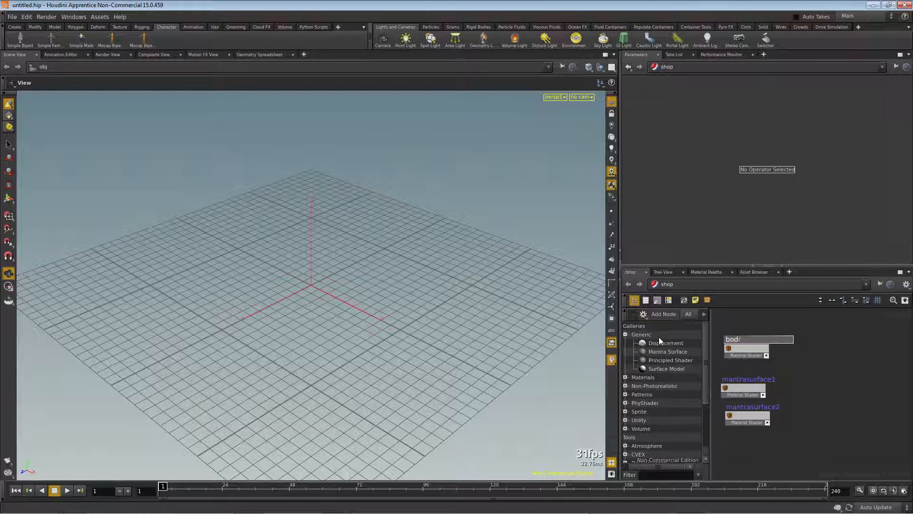
pyautogui.write('ce_FRONT')
pyautogui.press('Return')
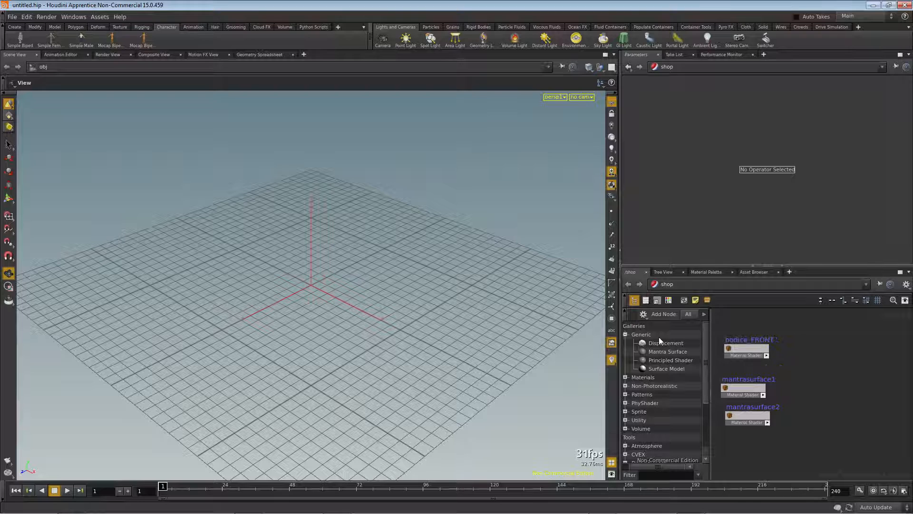
pyautogui.doubleClick(748, 379)
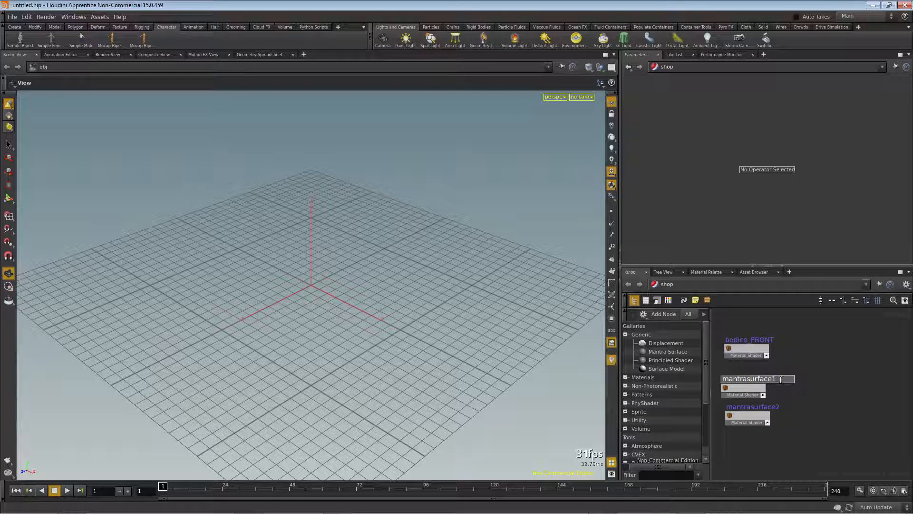
pyautogui.write('bodice_BACK')
pyautogui.press('Return')
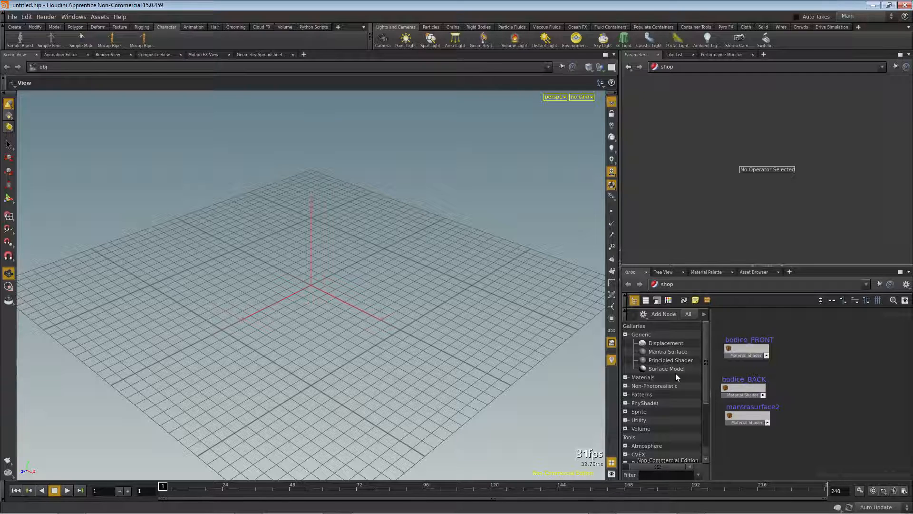
# Rename the third Mantra Surface material skirt and hide the network's list of available nodes
pyautogui.doubleClick(729, 408)
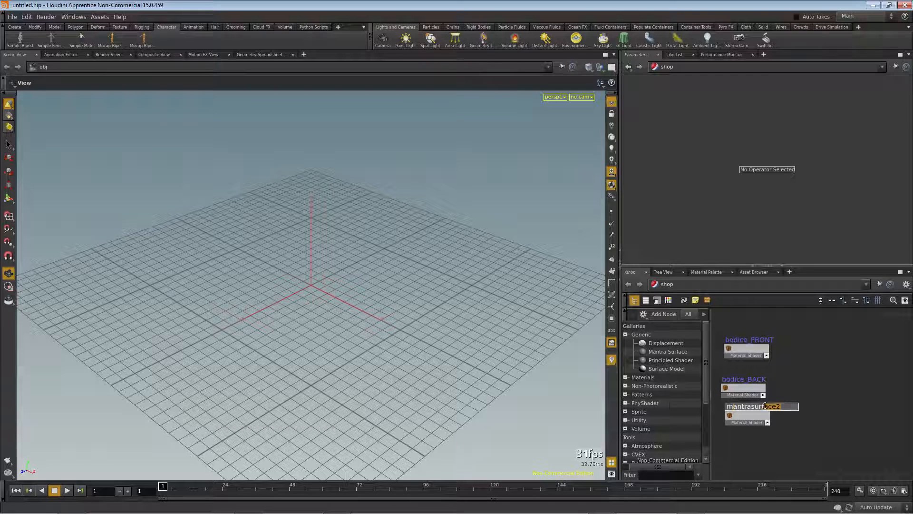
pyautogui.write('Skirt')
pyautogui.press('Return')
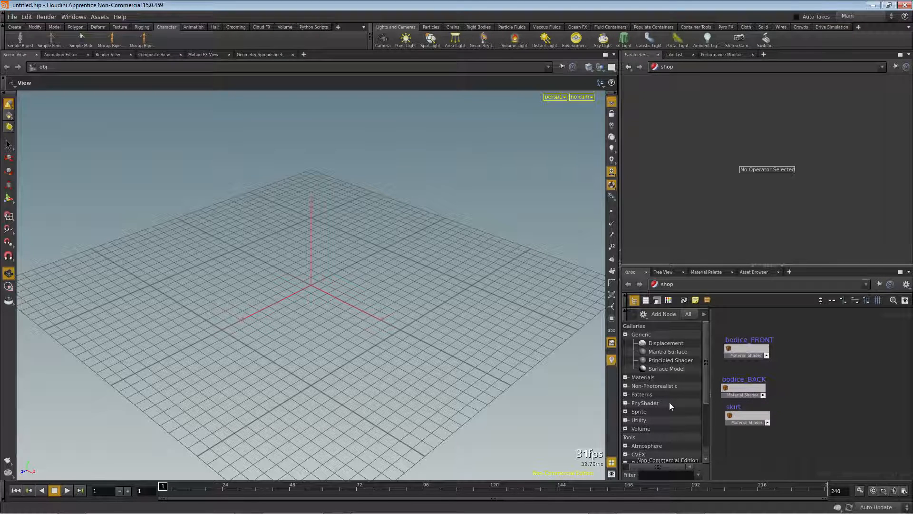
pyautogui.click(634, 300)
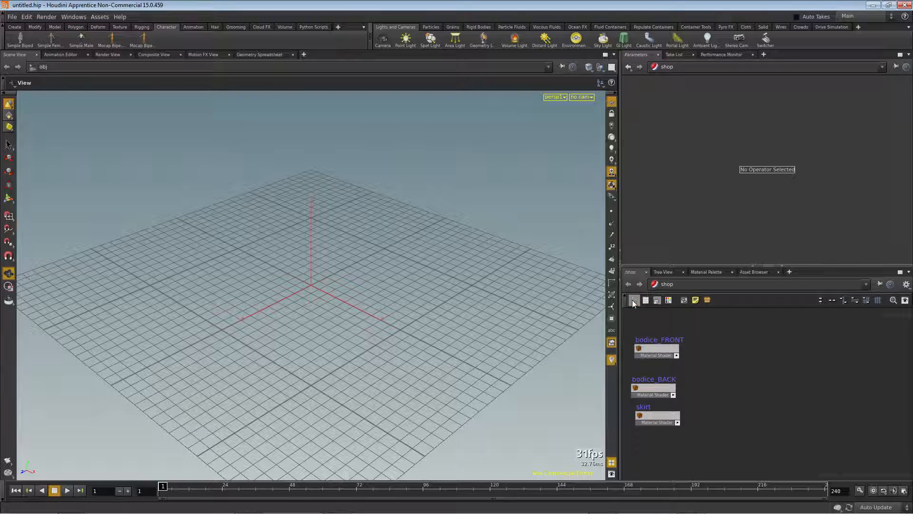
# Enable the diffuse color map on bodice_FRONT and assign tut_bodice_FRONT.jpg from the home MarvelousDesigner folder
pyautogui.click(663, 346)
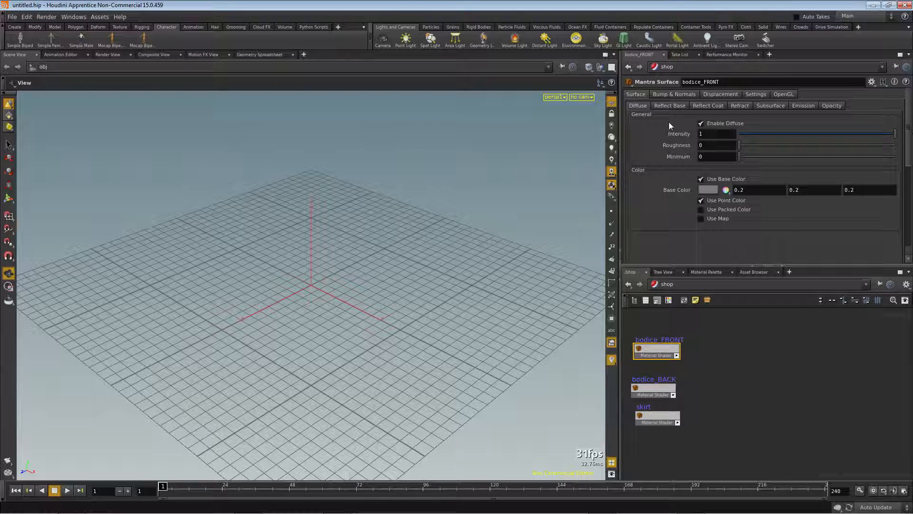
pyautogui.click(701, 218)
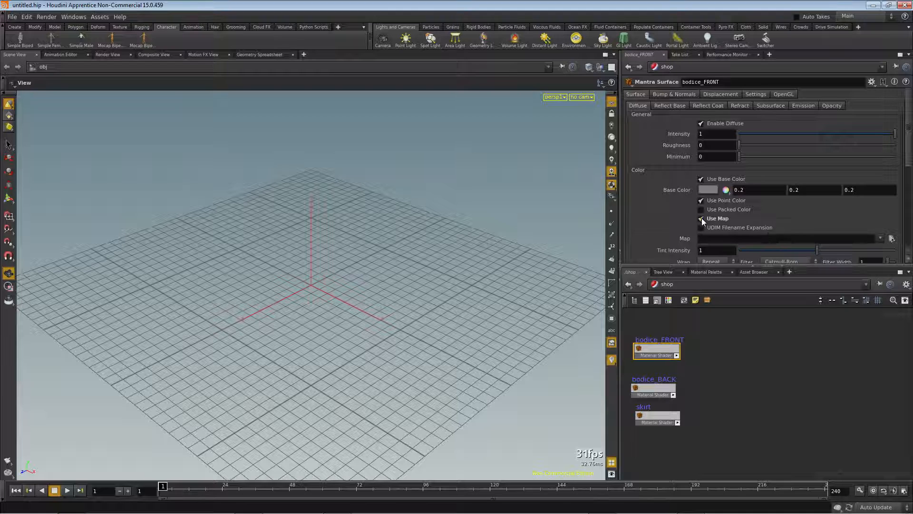
pyautogui.click(892, 238)
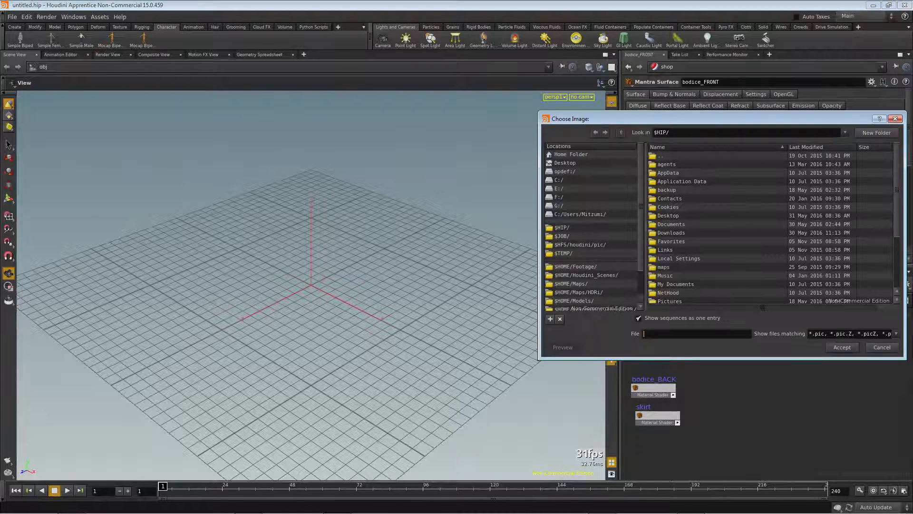
pyautogui.click(594, 275)
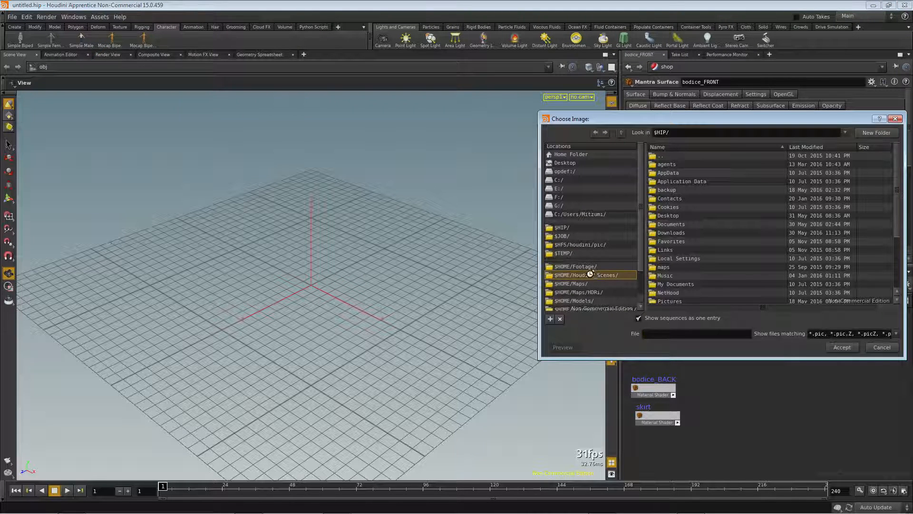
pyautogui.doubleClick(661, 158)
pyautogui.scroll(-2, 665, 190)
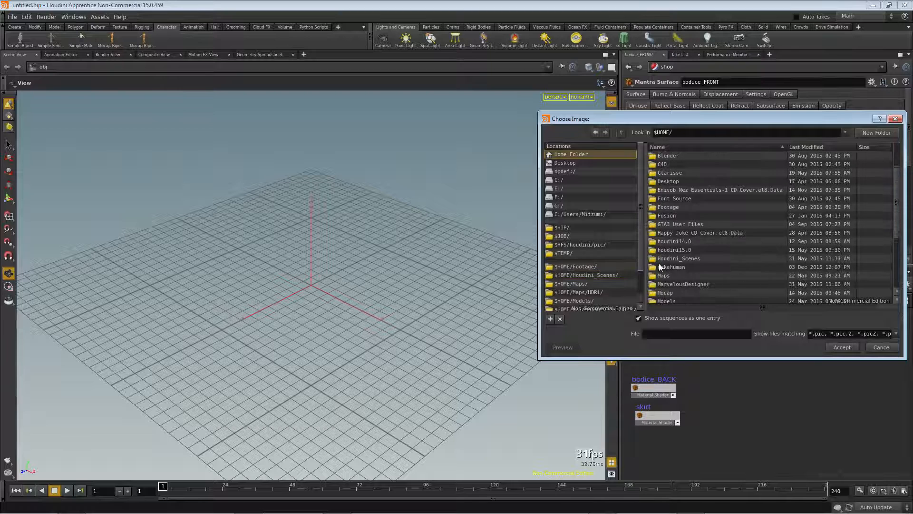
pyautogui.doubleClick(673, 284)
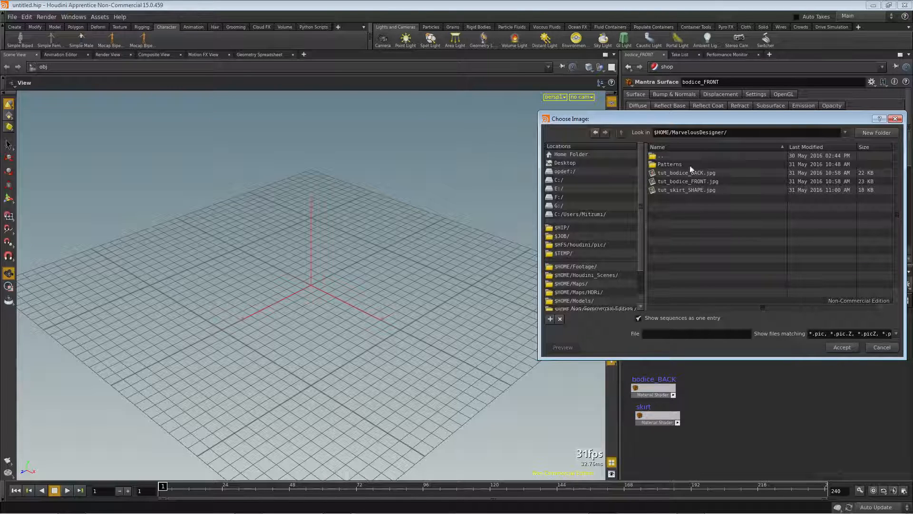
pyautogui.click(670, 181)
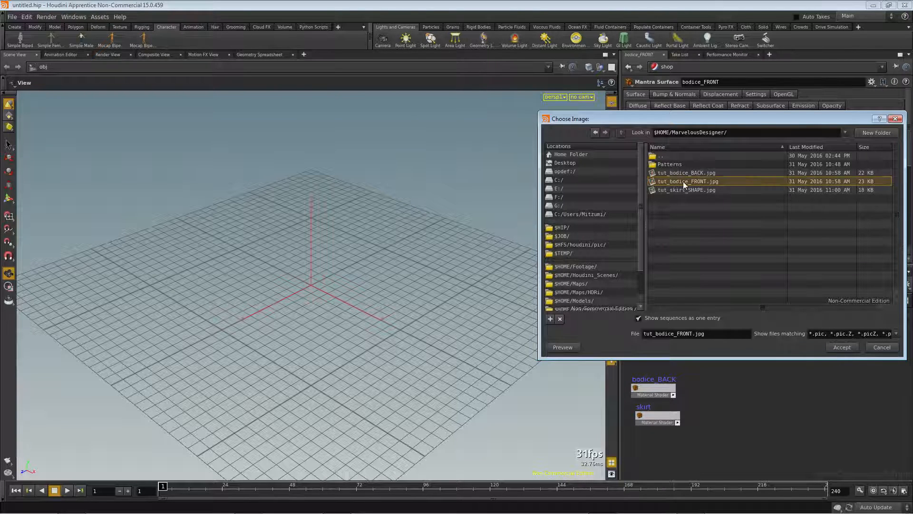
pyautogui.click(842, 347)
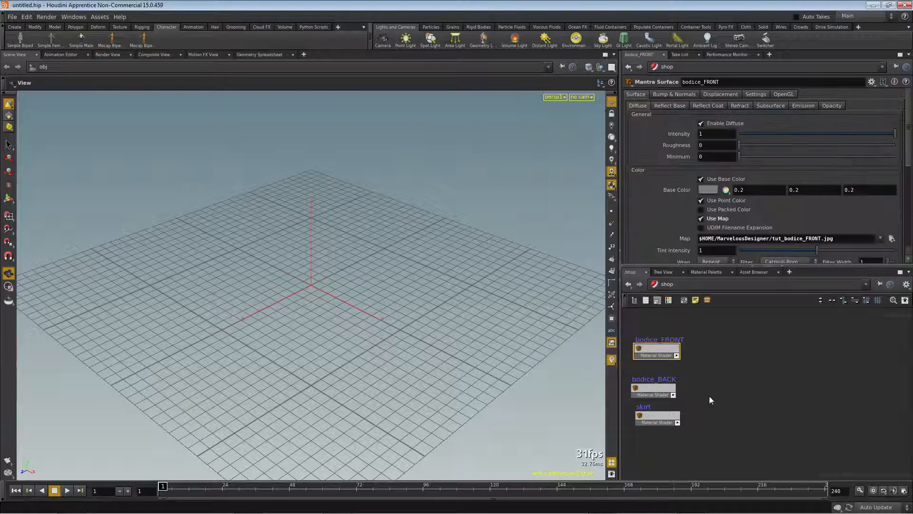
# Enable the diffuse color map on bodice_BACK and assign the image tut_bodice_BACK.jpg
pyautogui.click(672, 390)
pyautogui.click(701, 219)
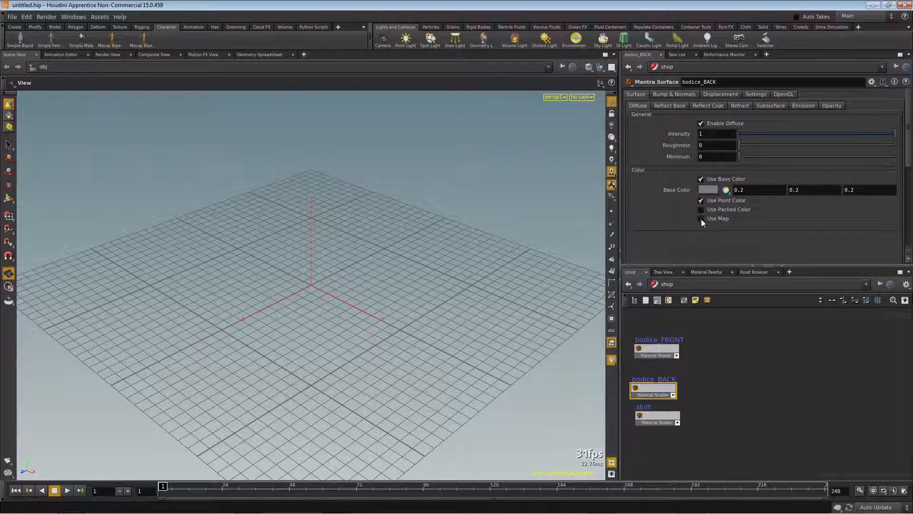
pyautogui.click(894, 239)
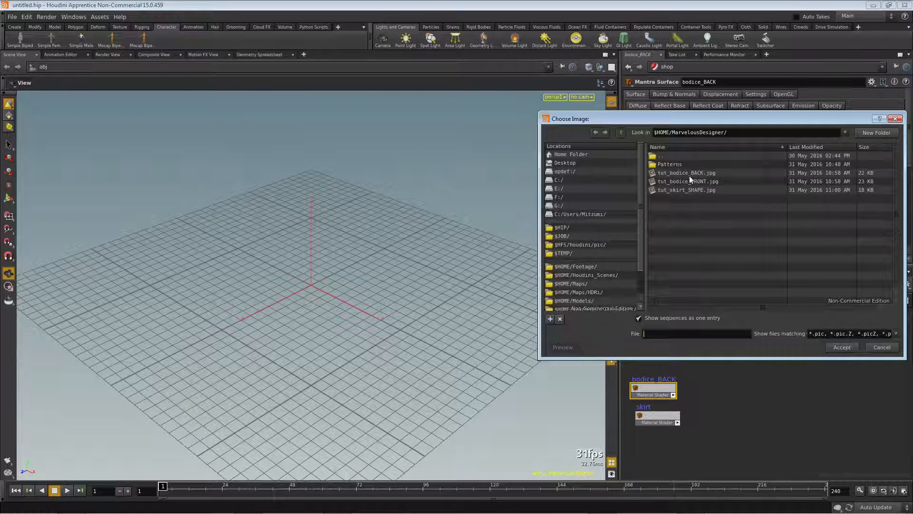
pyautogui.click(687, 173)
pyautogui.click(840, 347)
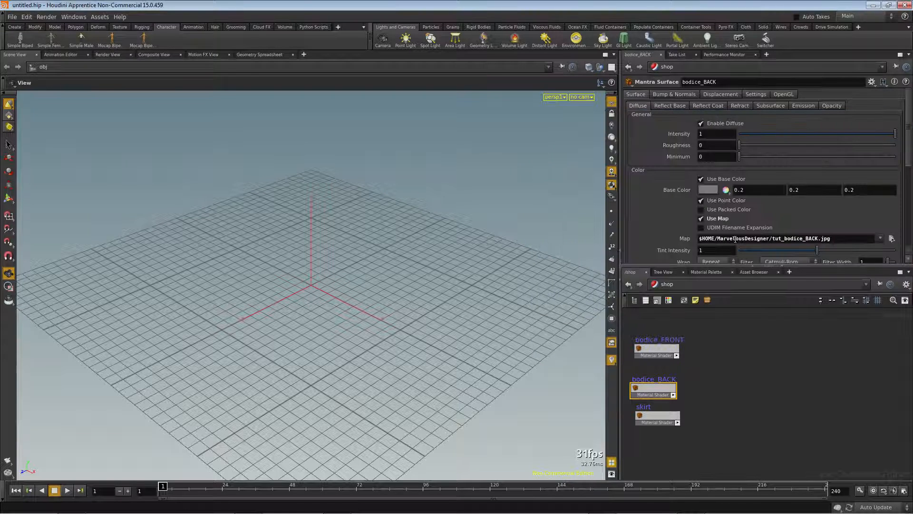
# Enable the diffuse color map on the skirt material and assign the image tut_skirt_SHAPE.jpg
pyautogui.click(668, 415)
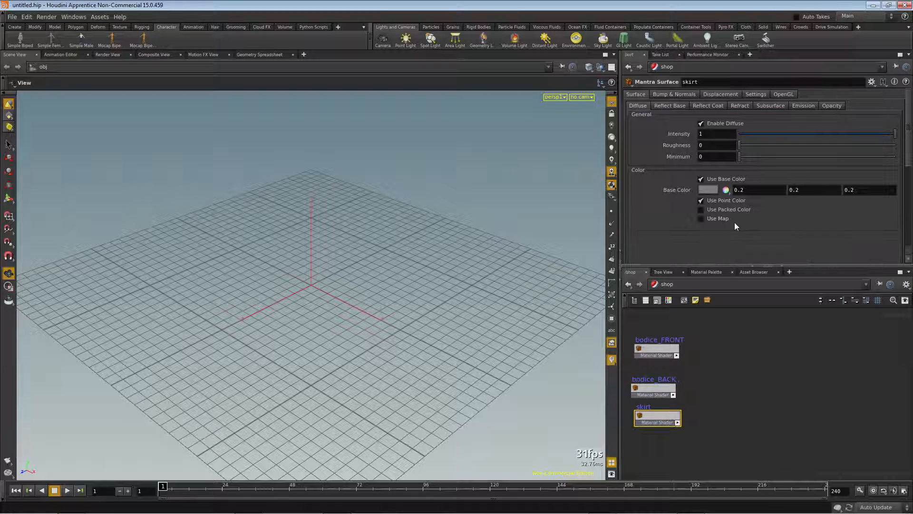
pyautogui.click(701, 218)
pyautogui.click(893, 238)
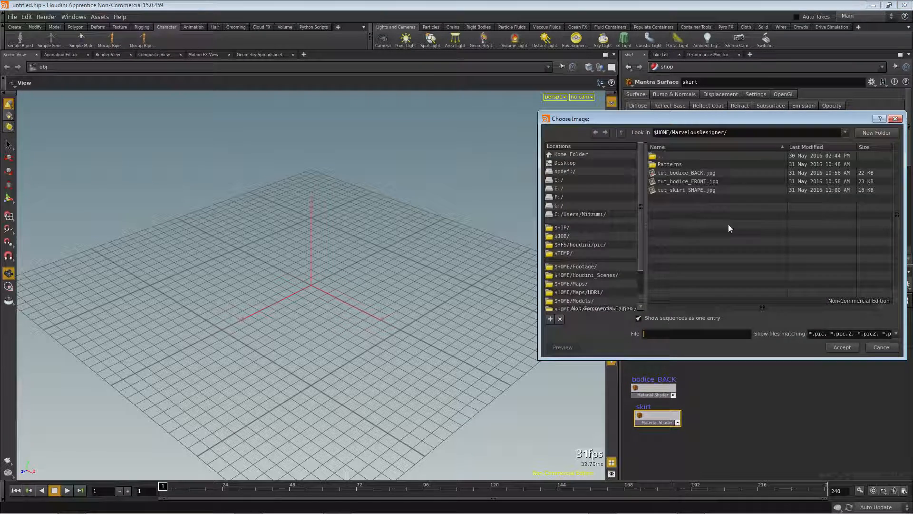
pyautogui.click(688, 190)
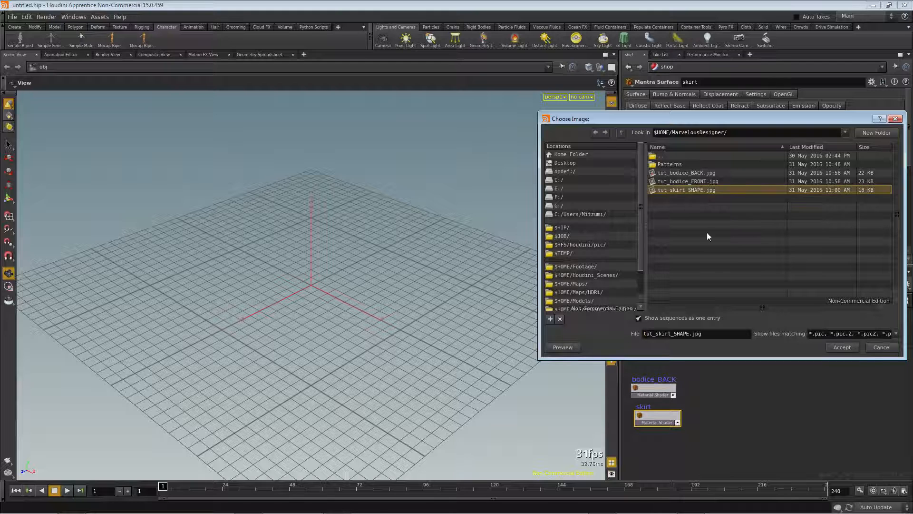
pyautogui.click(849, 346)
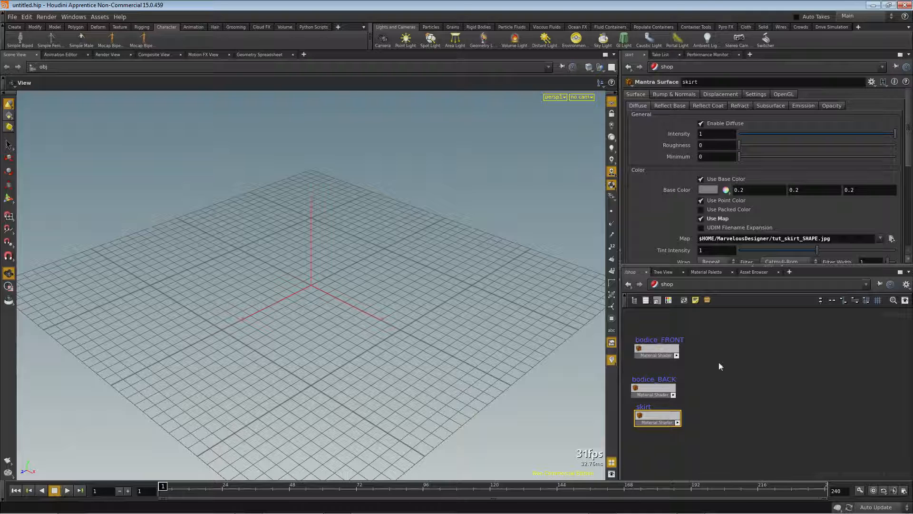
# Return to the obj network and create a polygon grid at the scene origin
pyautogui.click(656, 285)
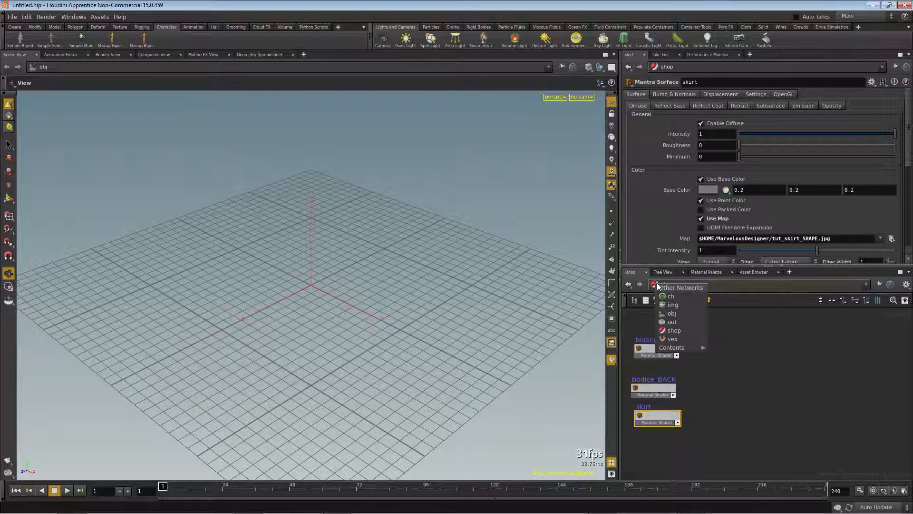
pyautogui.click(670, 314)
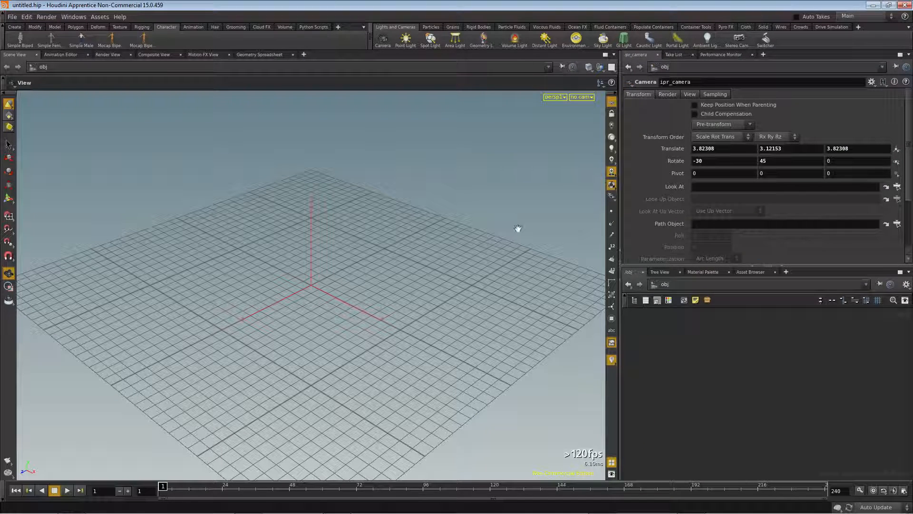
pyautogui.click(14, 27)
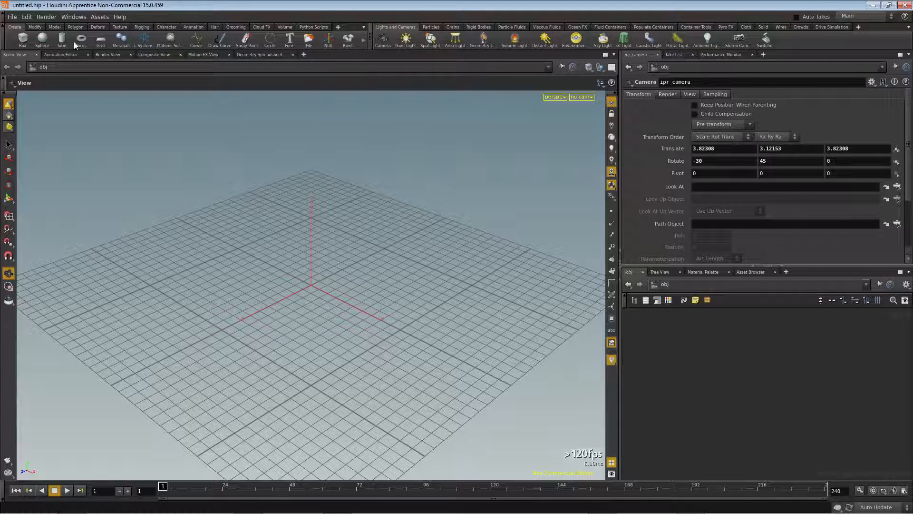
pyautogui.click(100, 40)
# Set the new grid's size to 5.15 by 5.82
pyautogui.doubleClick(306, 85)
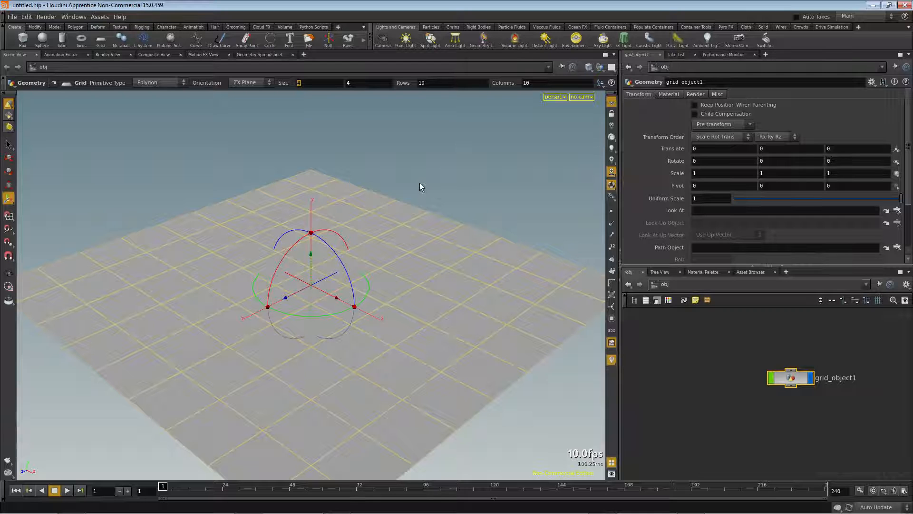
pyautogui.write('15')
pyautogui.press('Tab')
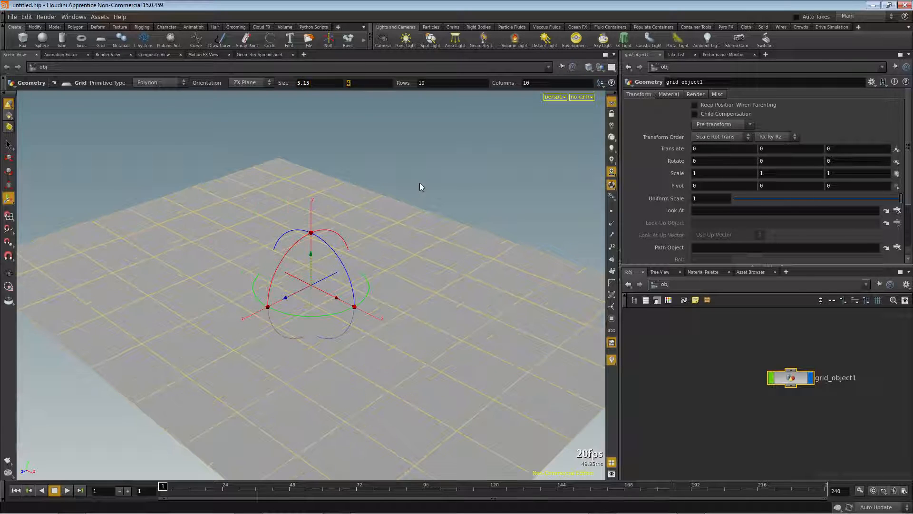
pyautogui.write('5.82')
pyautogui.press('Return')
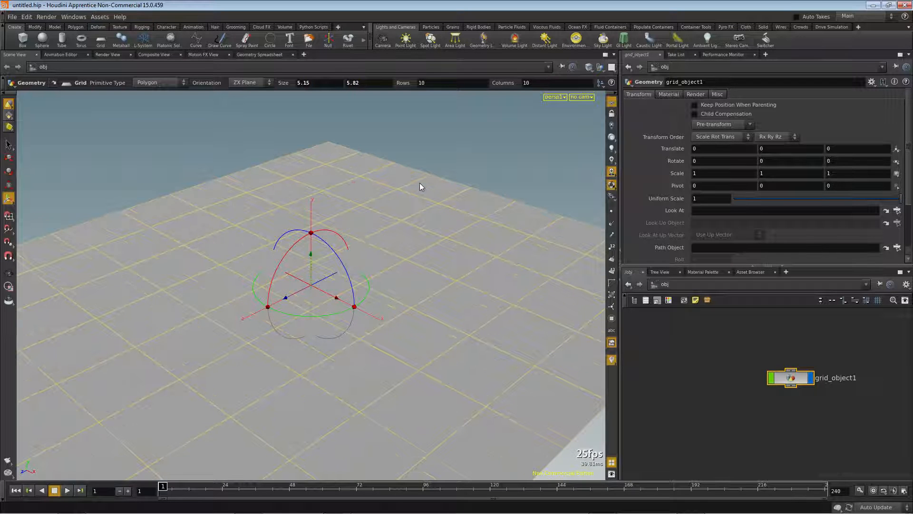
# Set the grid's rows and columns to 2 each
pyautogui.doubleClick(419, 84)
pyautogui.write('2')
pyautogui.press('Tab')
pyautogui.write('2')
pyautogui.click(682, 364)
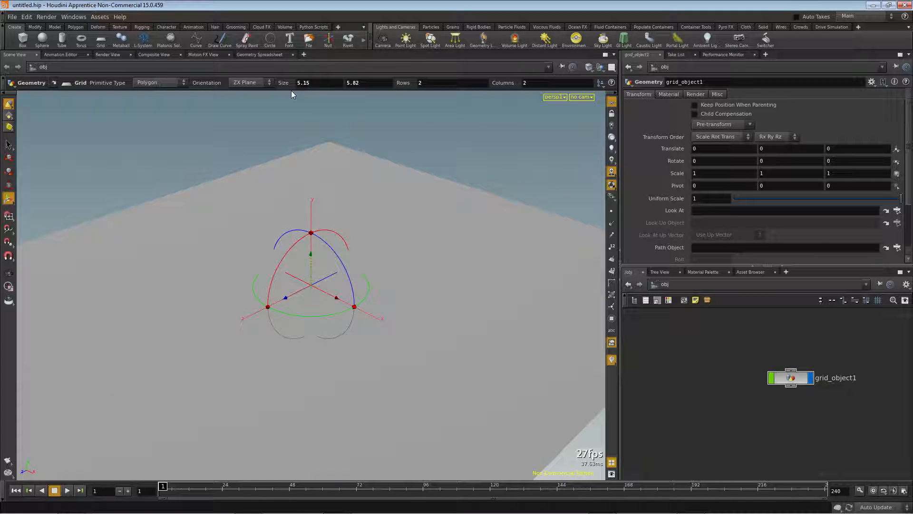
# Inside grid_object1, add a UV Texture node after grid1 and make it the displayed node
pyautogui.doubleClick(798, 379)
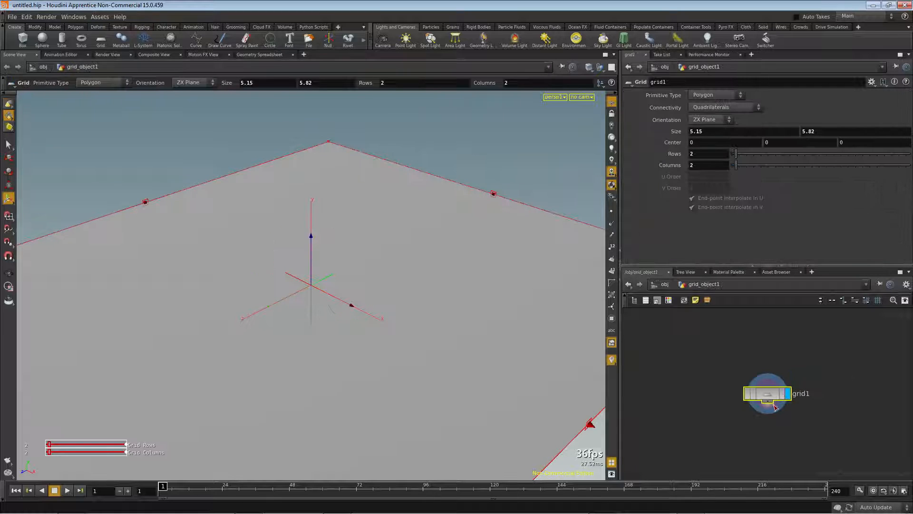
pyautogui.press('Tab')
pyautogui.write('uvt')
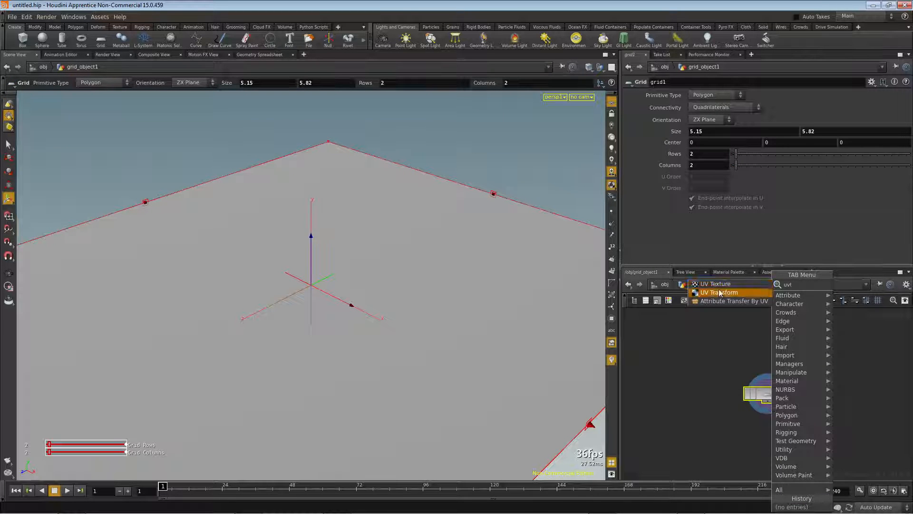
pyautogui.click(715, 284)
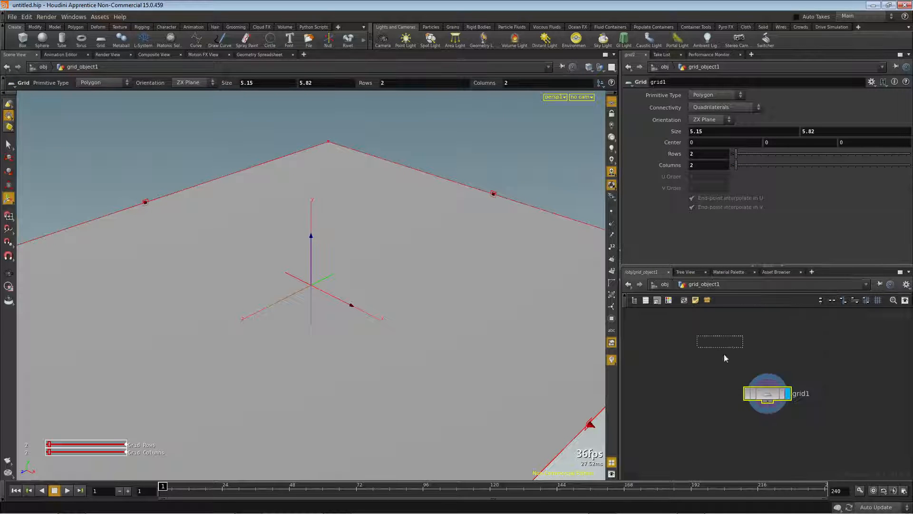
pyautogui.click(770, 422)
pyautogui.click(789, 423)
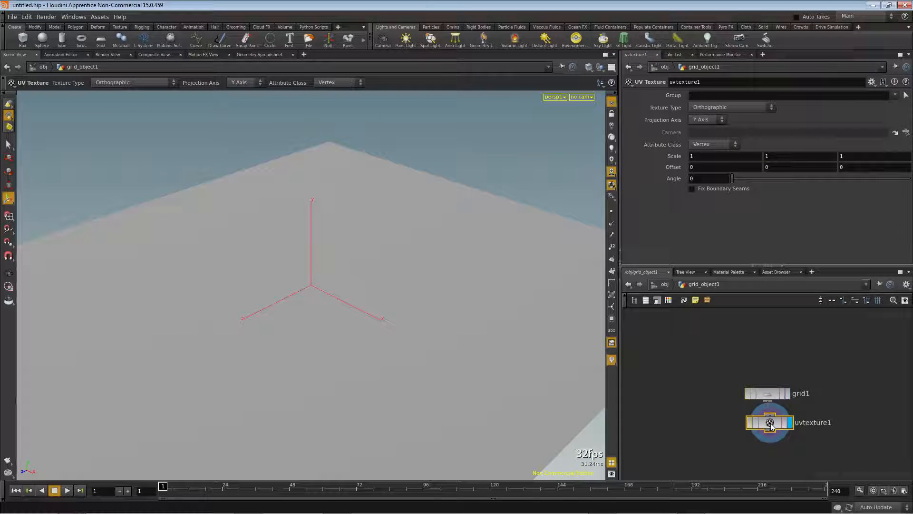
# Return to the obj network, rename grid_object1 as template_bodice_FRONT and reposition its node
pyautogui.click(665, 286)
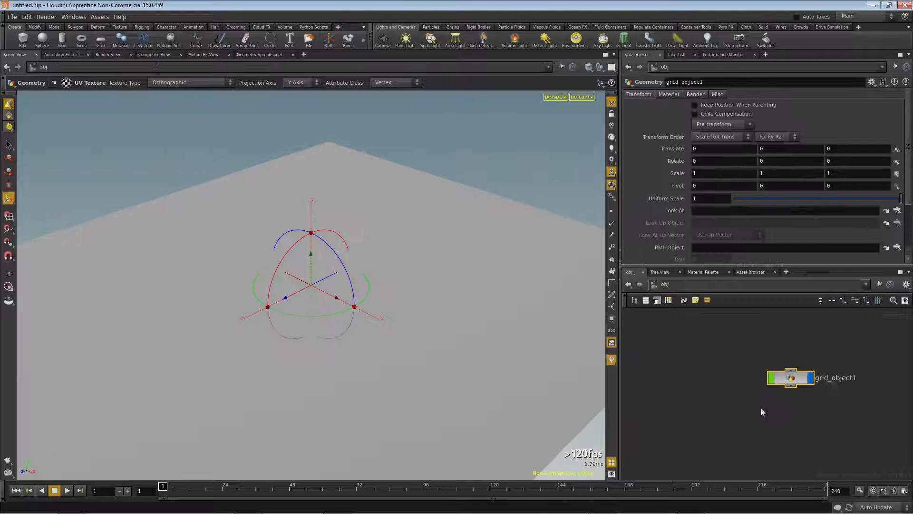
pyautogui.doubleClick(836, 378)
pyautogui.write('template bodice_FRONT')
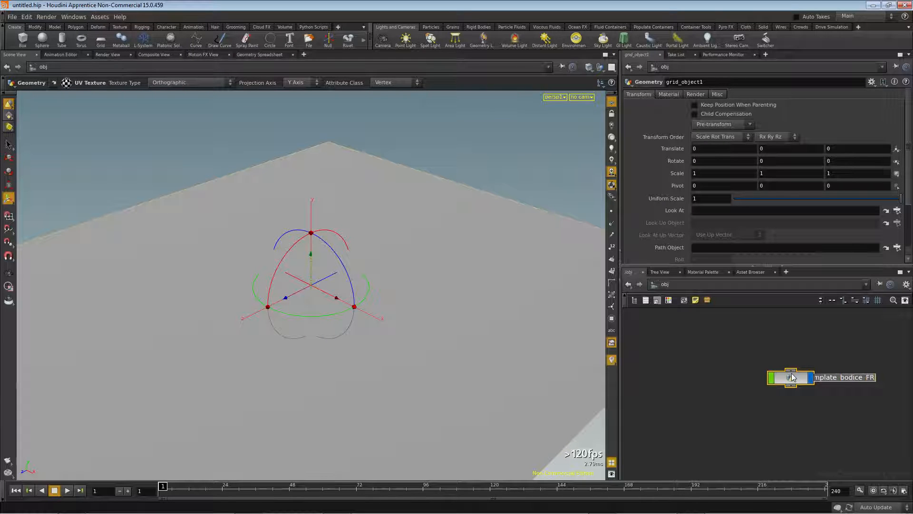
pyautogui.press('Return')
pyautogui.moveTo(792, 378); pyautogui.dragTo(738, 373)
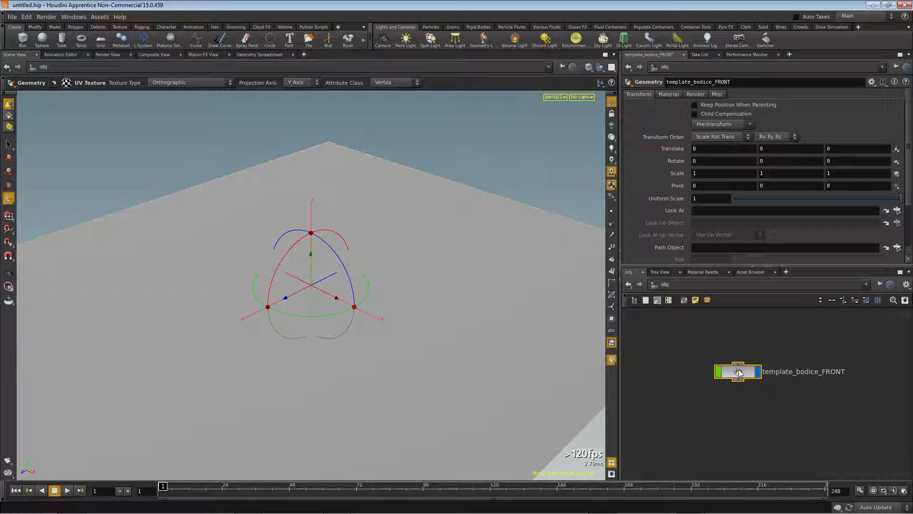
# Assign the material /shop/bodice_FRONT to template_bodice_FRONT
pyautogui.click(677, 93)
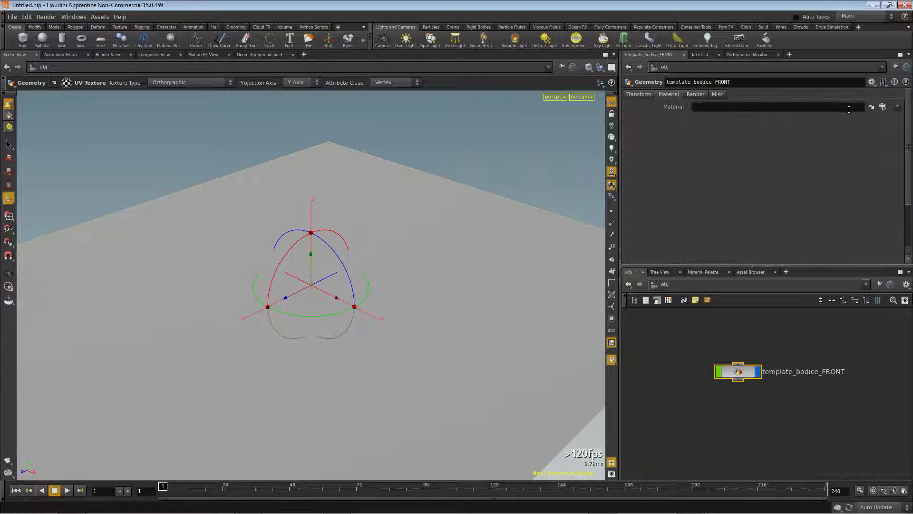
pyautogui.click(883, 107)
pyautogui.doubleClick(814, 43)
pyautogui.click(882, 107)
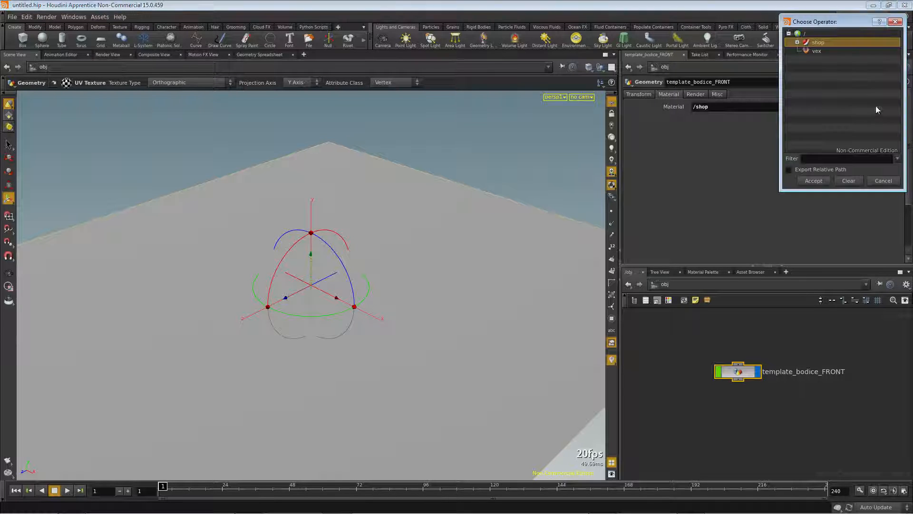
pyautogui.click(798, 43)
pyautogui.click(839, 59)
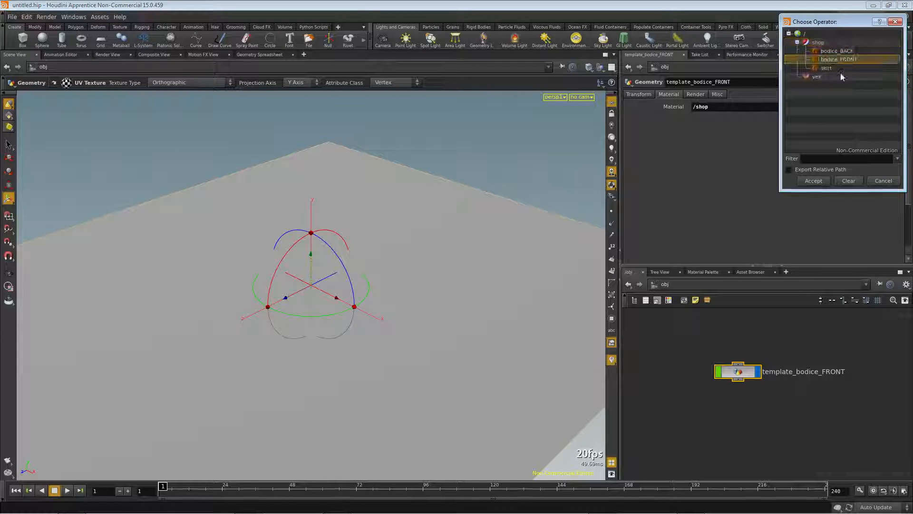
pyautogui.click(814, 181)
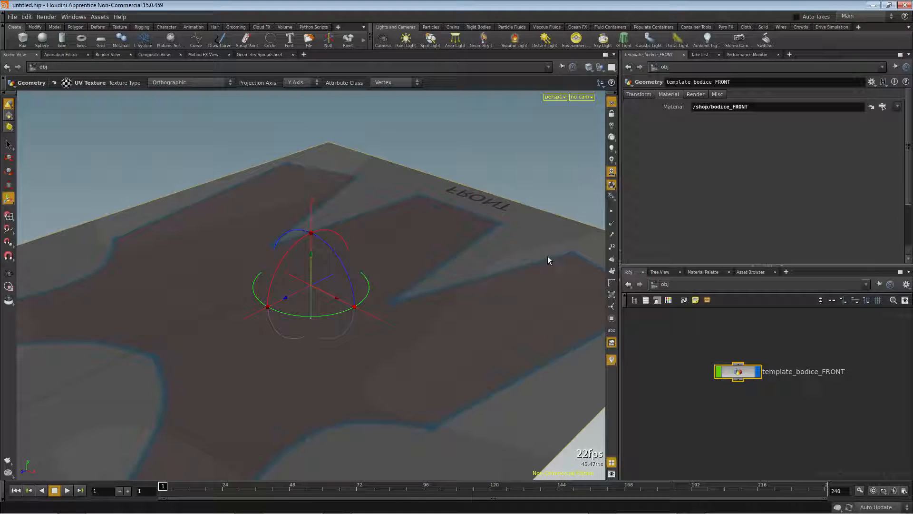
# Stand template_bodice_FRONT upright by setting its X rotation to -90
pyautogui.click(638, 95)
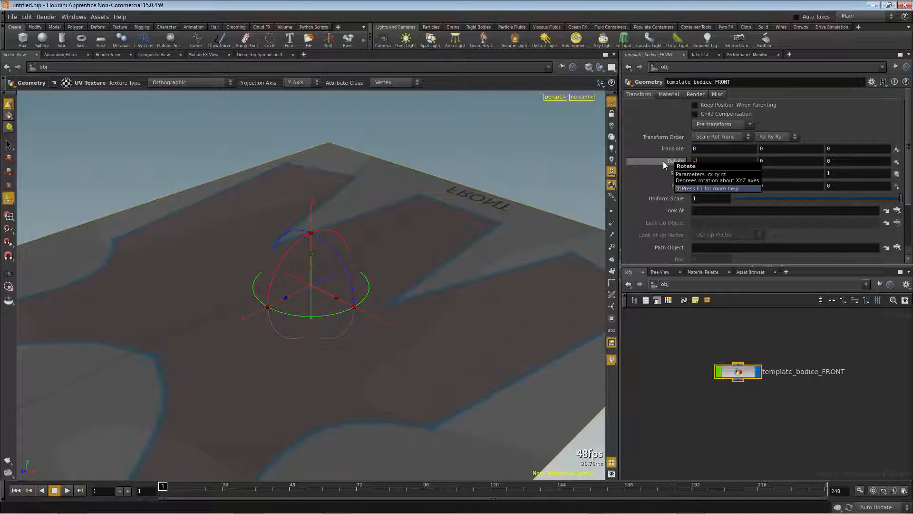
pyautogui.write('-90')
pyautogui.press('Return')
# Examine the rotated template in the top view and from the front in the perspective view
pyautogui.keyDown('alt'); pyautogui.moveTo(270, 316); pyautogui.dragTo(326, 289); pyautogui.keyUp('alt')
pyautogui.hotkey('space', '2')
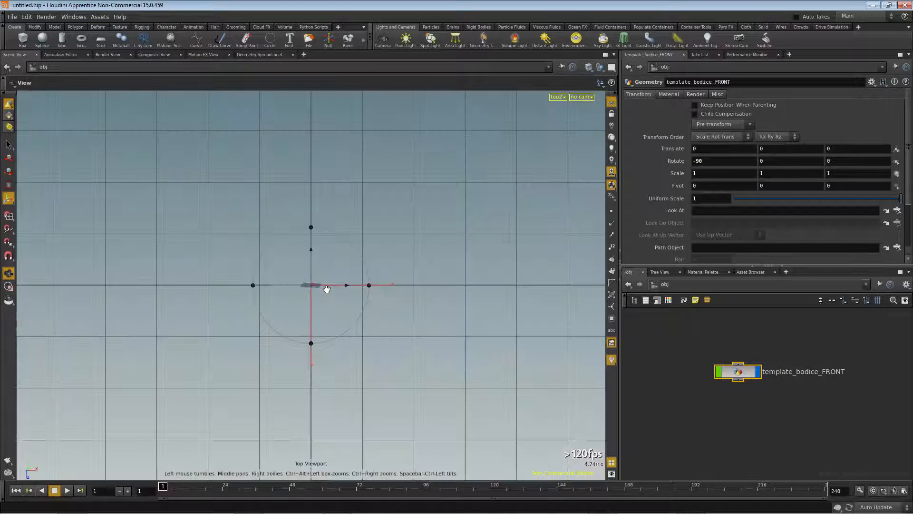
pyautogui.press('Return')
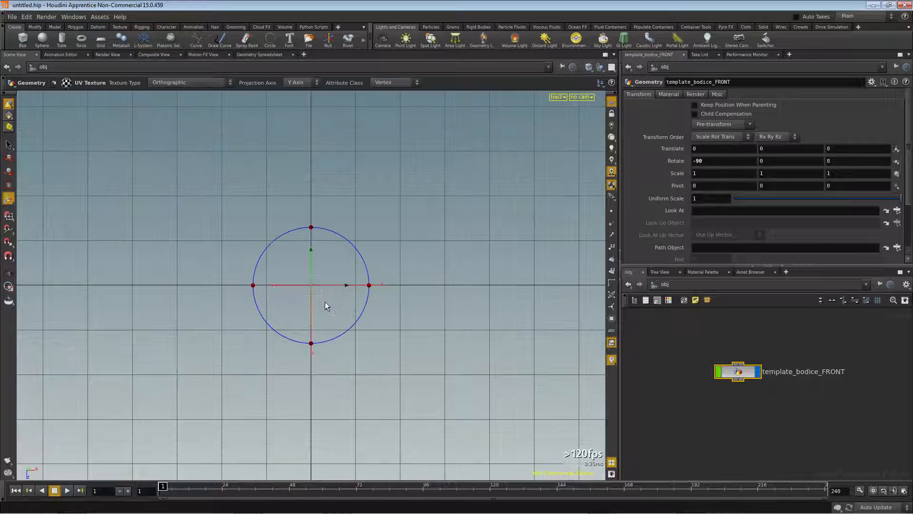
pyautogui.press('Escape')
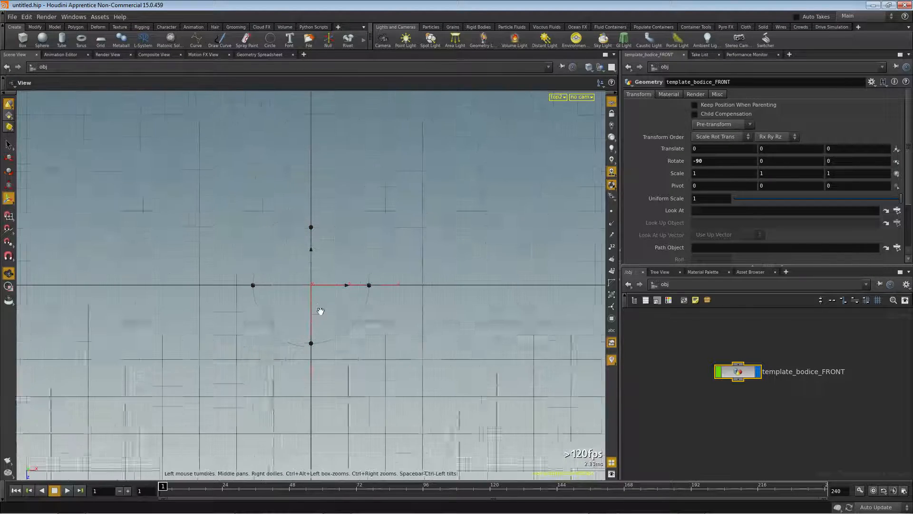
pyautogui.hotkey('space', '1')
pyautogui.moveTo(338, 342); pyautogui.dragTo(225, 373)
pyautogui.moveTo(234, 369); pyautogui.dragTo(251, 385, button='right')
pyautogui.moveTo(260, 371); pyautogui.dragTo(282, 368, button='middle')
pyautogui.moveTo(321, 342); pyautogui.dragTo(322, 327)
pyautogui.press('Return')
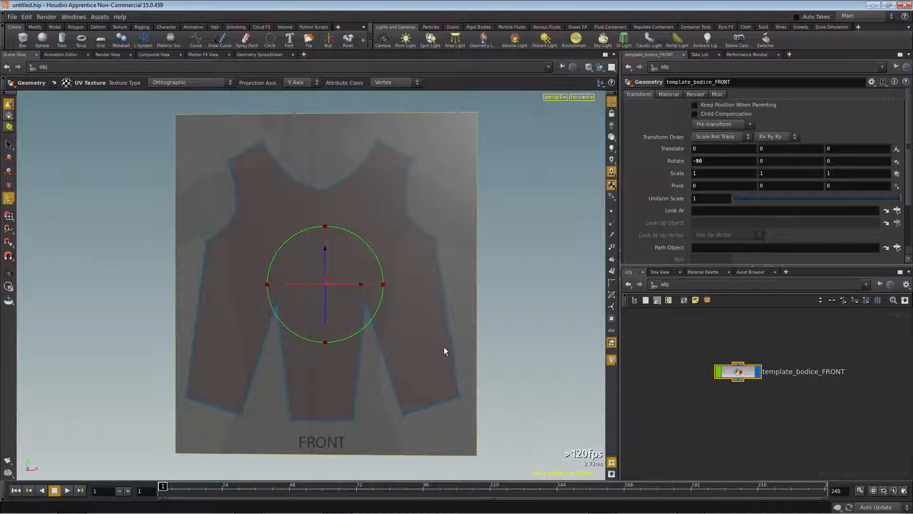
# Make two copies of template_bodice_FRONT and arrange the three nodes in a column
pyautogui.moveTo(747, 375); pyautogui.dragTo(738, 348)
pyautogui.hotkey('ctrl', 'c')
pyautogui.hotkey('ctrl', 'v')
pyautogui.hotkey('ctrl', 'v')
pyautogui.moveTo(740, 351); pyautogui.dragTo(734, 367)
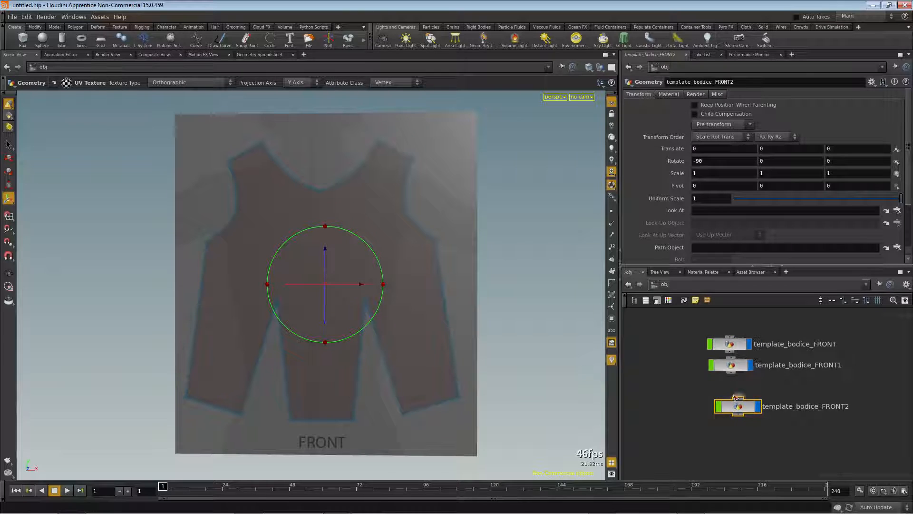
pyautogui.moveTo(741, 410); pyautogui.dragTo(735, 396)
# Rename the first copy, template_bodice_FRONT1, as template_bodice_BACK
pyautogui.doubleClick(810, 365)
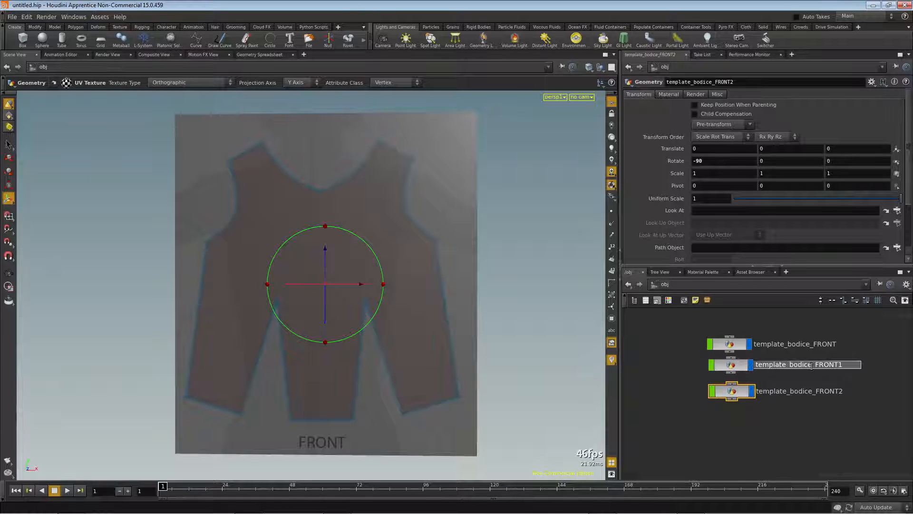
pyautogui.moveTo(816, 365); pyautogui.dragTo(852, 364)
pyautogui.write('B')
pyautogui.press('Return')
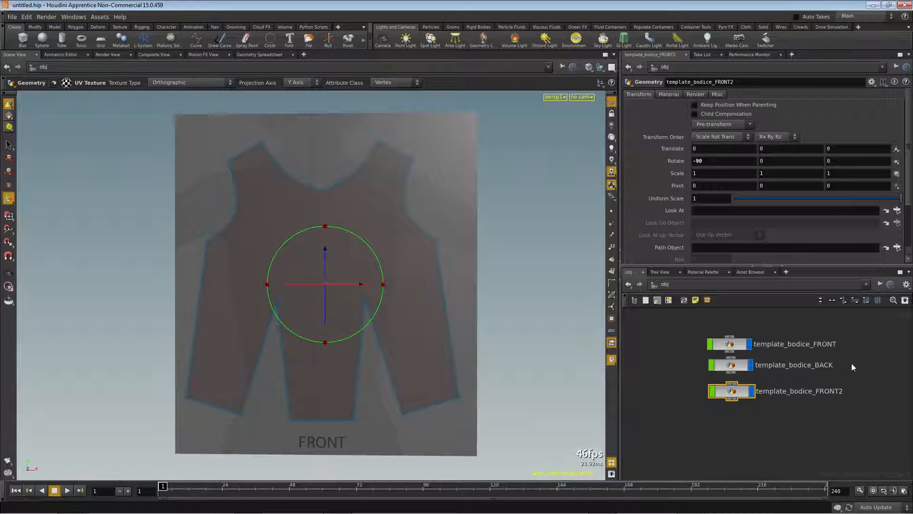
# Rename the second copy, template_bodice_FRONT2, as template_skirt
pyautogui.doubleClick(807, 391)
pyautogui.moveTo(791, 391); pyautogui.dragTo(851, 381)
pyautogui.write('skirt')
pyautogui.press('Return')
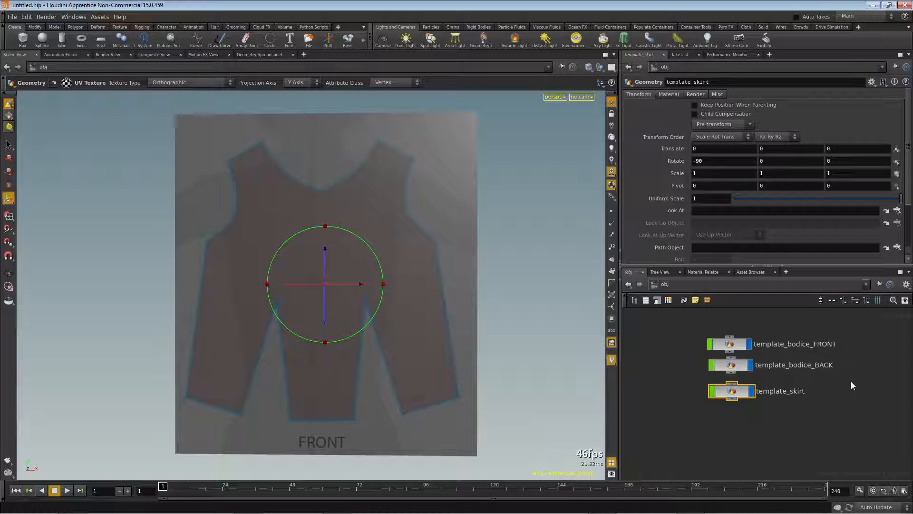
# Display only template_bodice_BACK and assign it the material /shop/bodice_BACK
pyautogui.click(749, 343)
pyautogui.click(731, 365)
pyautogui.click(670, 95)
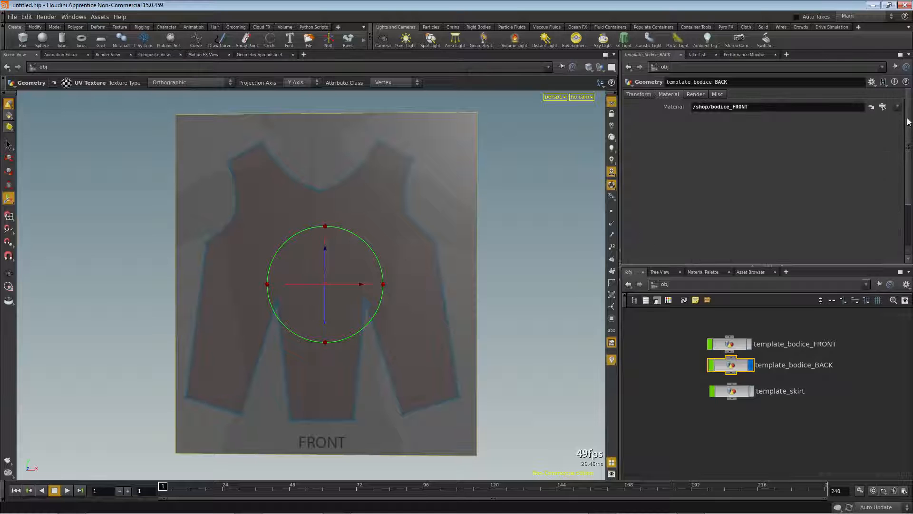
pyautogui.click(884, 107)
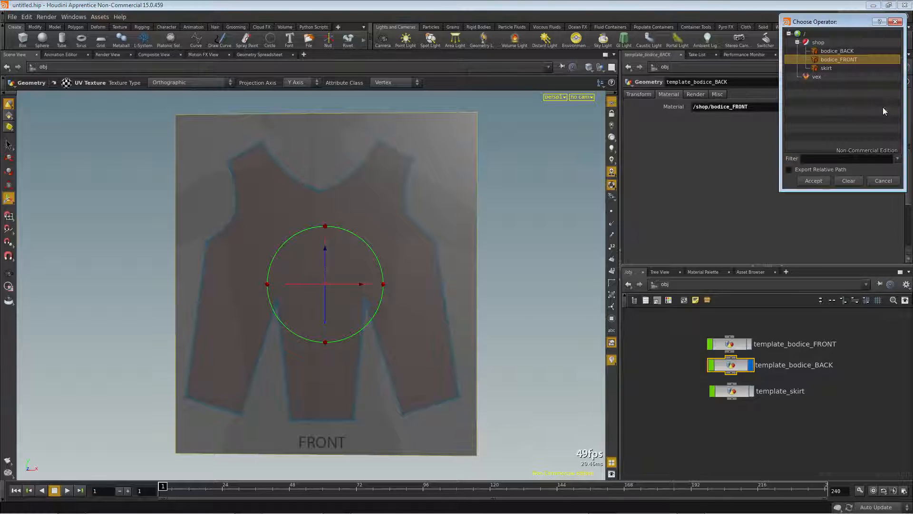
pyautogui.doubleClick(837, 51)
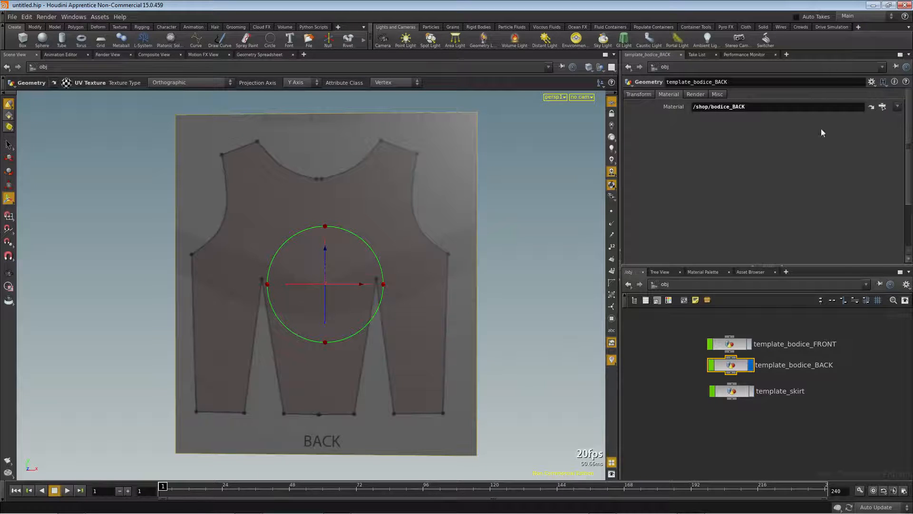
# Display template_skirt instead of the back bodice and assign it the material /shop/skirt
pyautogui.click(750, 365)
pyautogui.click(752, 392)
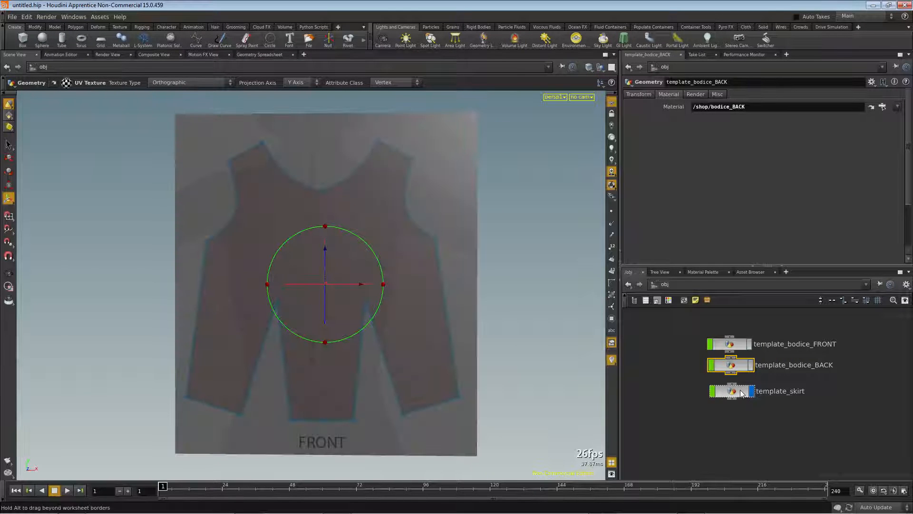
pyautogui.click(671, 93)
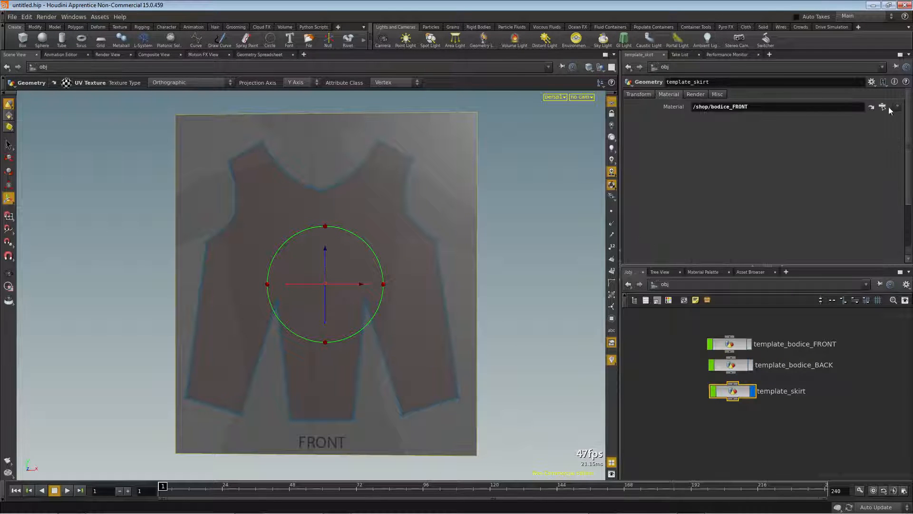
pyautogui.click(885, 107)
pyautogui.click(825, 69)
pyautogui.click(814, 180)
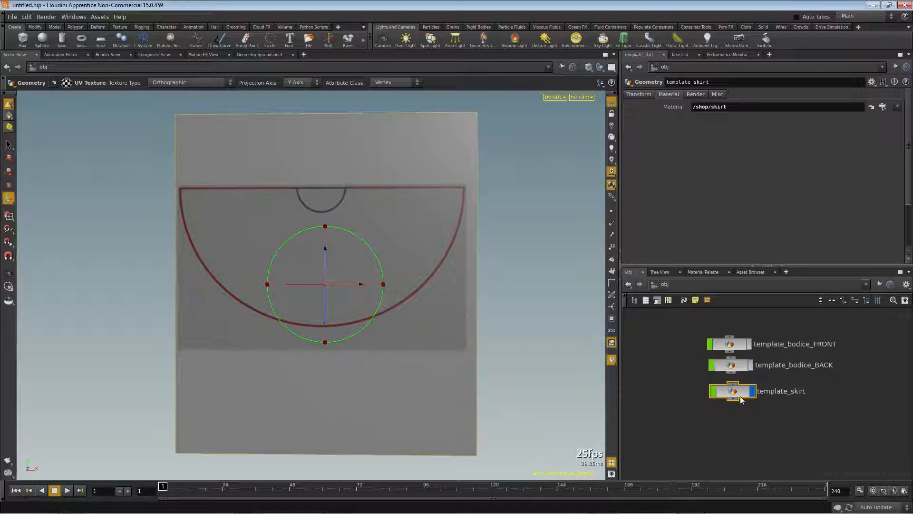
# Display template_bodice_FRONT and hide the back bodice and skirt templates
pyautogui.click(750, 364)
pyautogui.click(749, 344)
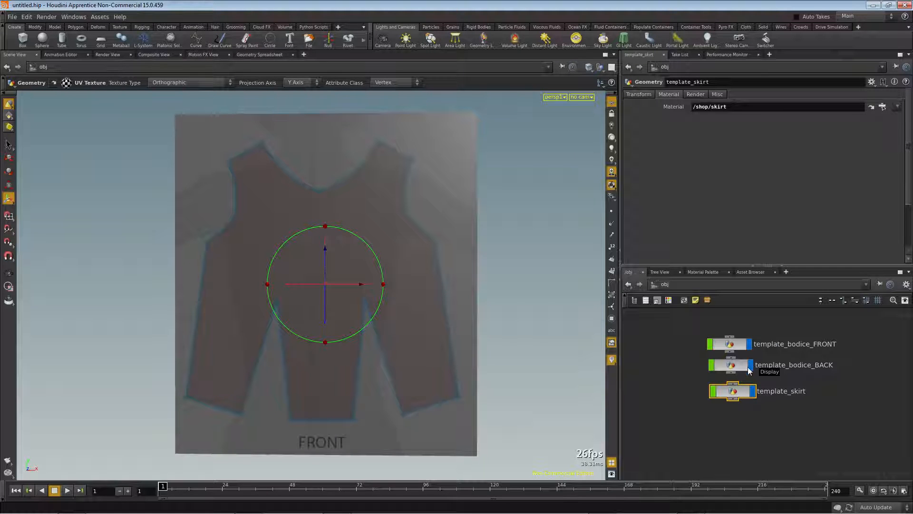
pyautogui.click(752, 391)
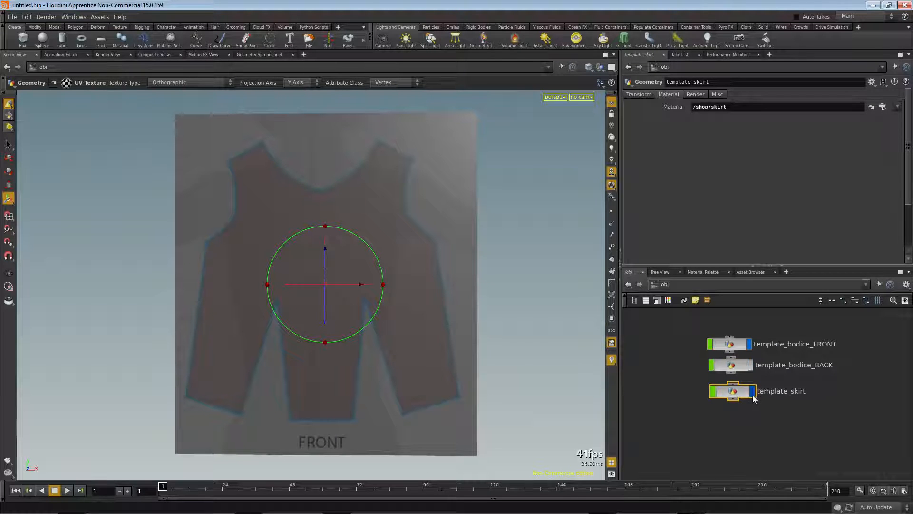
# In the front view, shift all three templates together to a translation of 0.065 in X and -0.17 in Y
pyautogui.click(728, 346)
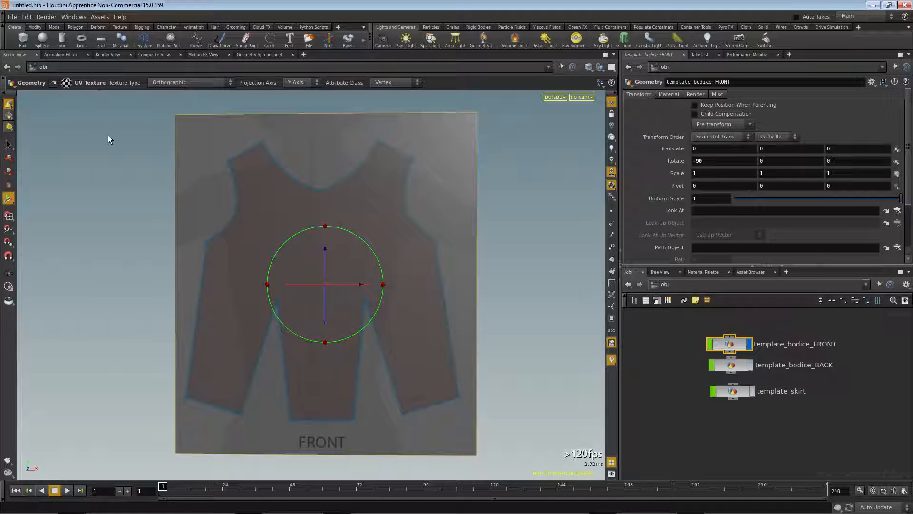
pyautogui.press('Escape')
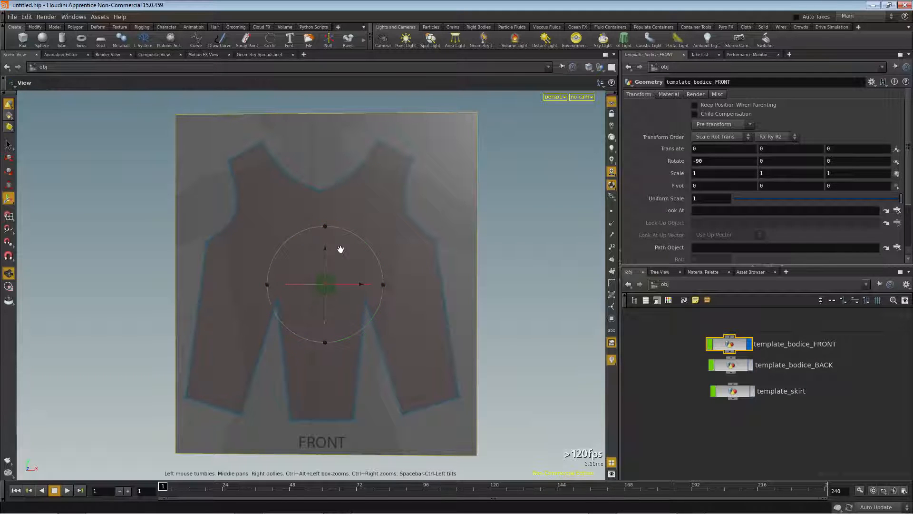
pyautogui.hotkey('space', '2')
pyautogui.press('Return')
pyautogui.hotkey('space', '3')
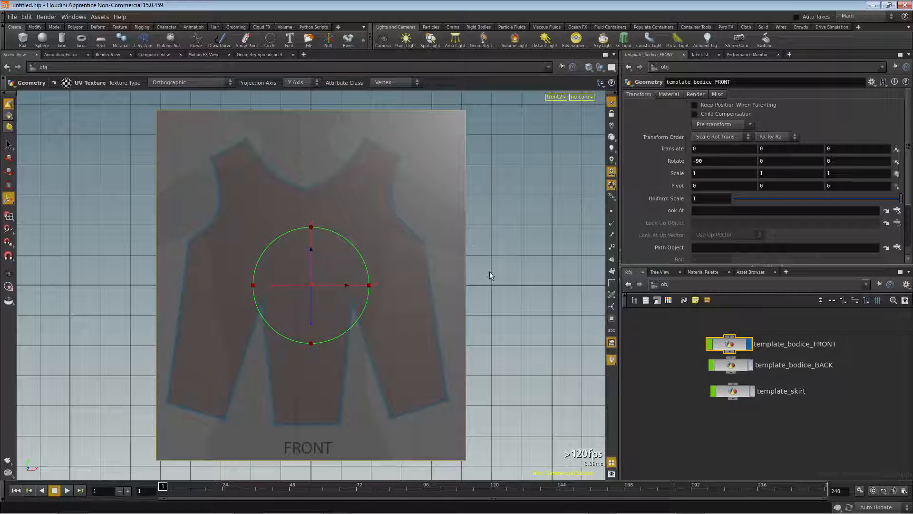
pyautogui.moveTo(681, 321); pyautogui.dragTo(768, 408)
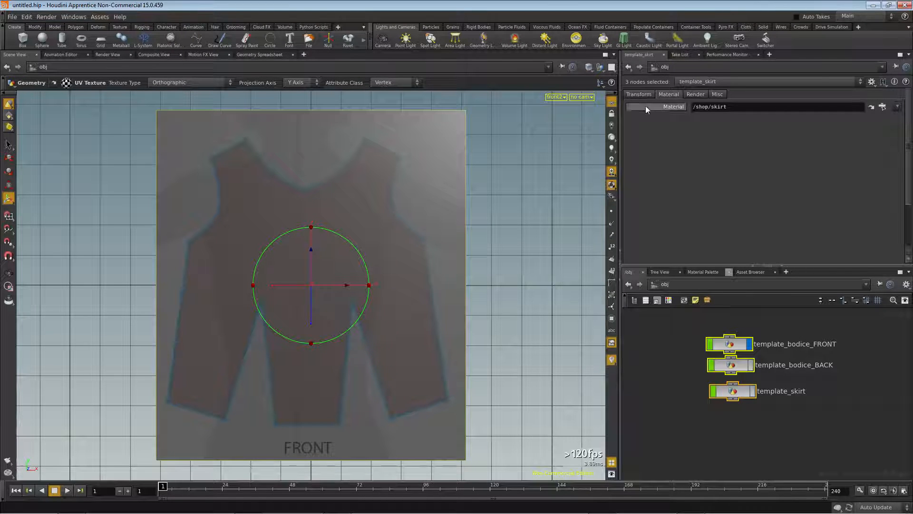
pyautogui.click(639, 95)
pyautogui.moveTo(699, 149); pyautogui.dragTo(59, 189, button='middle')
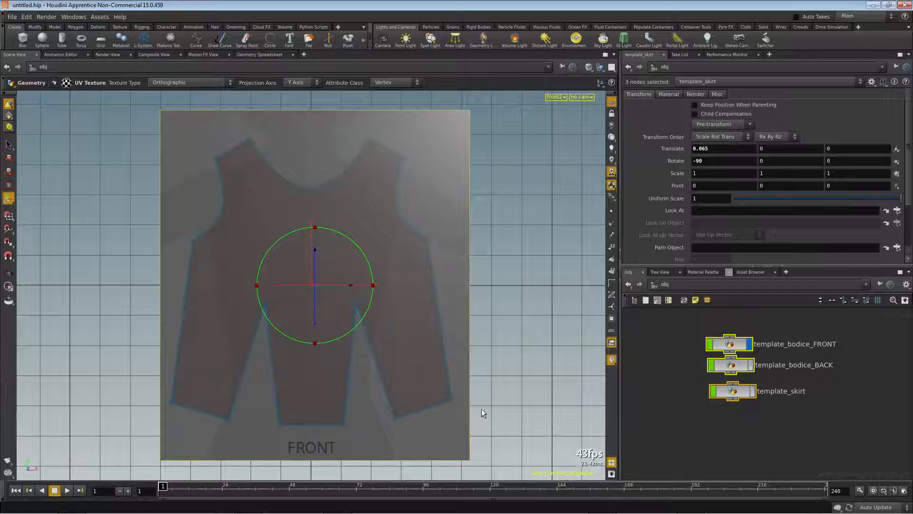
pyautogui.moveTo(762, 149); pyautogui.dragTo(71, 184, button='middle')
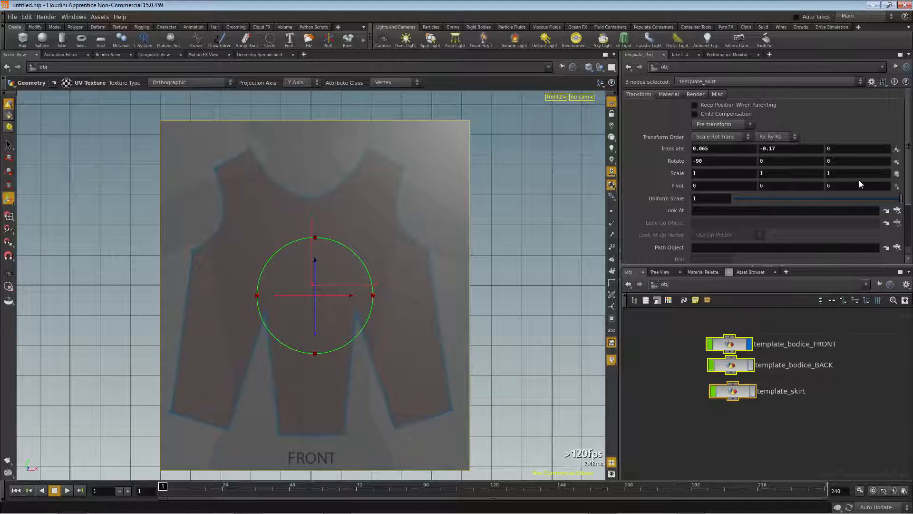
# Start a polygon curve over the front bodice template, grid-snapping centre-line points at Y -2.5 on the hem and Y 1.5 on the neckline
pyautogui.press('Escape')
pyautogui.moveTo(360, 377)
pyautogui.mouseDown(button='middle')
pyautogui.moveTo(305, 352)
pyautogui.moveTo(379, 345)
pyautogui.moveTo(363, 367)
pyautogui.mouseUp(button='middle')
pyautogui.press('Return')
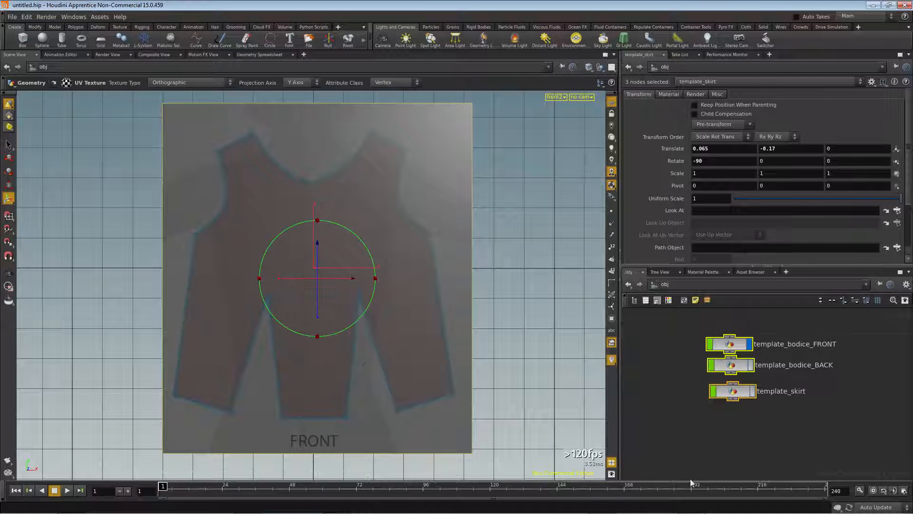
pyautogui.click(688, 449)
pyautogui.click(734, 347)
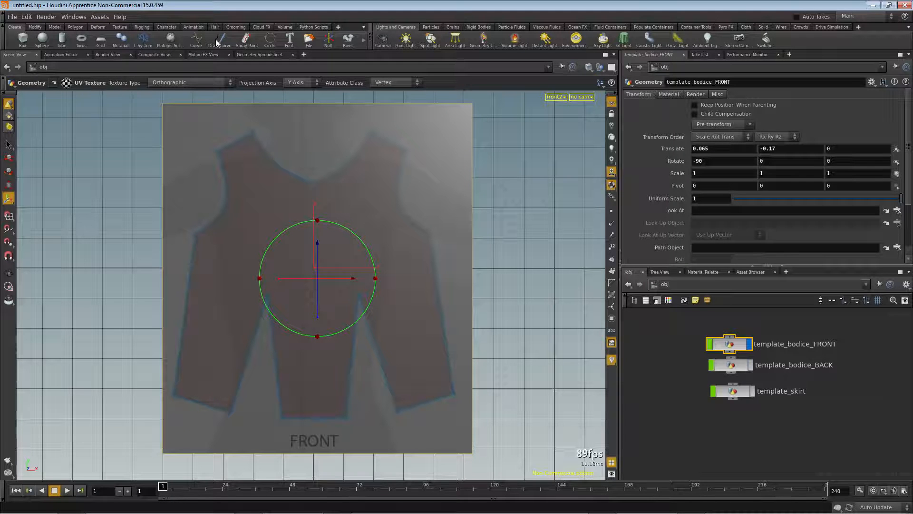
pyautogui.click(196, 40)
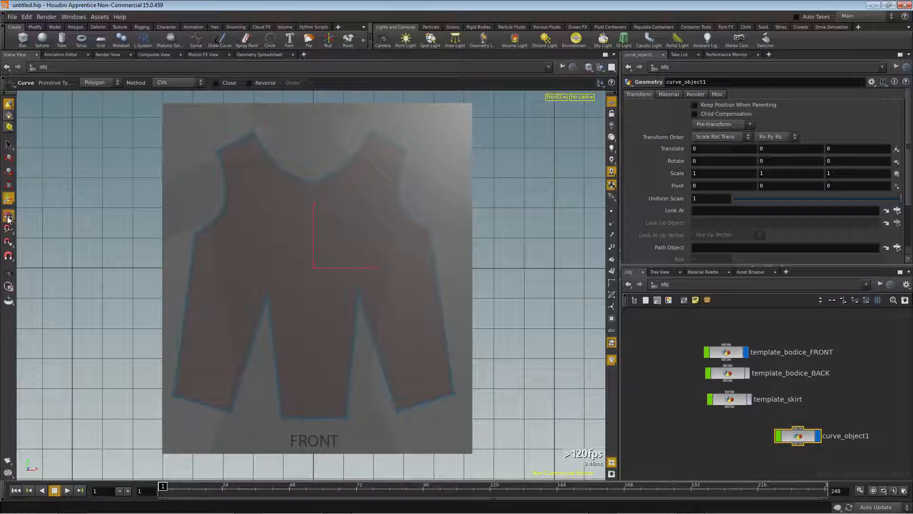
pyautogui.press('x')
pyautogui.press('x')
pyautogui.press('x')
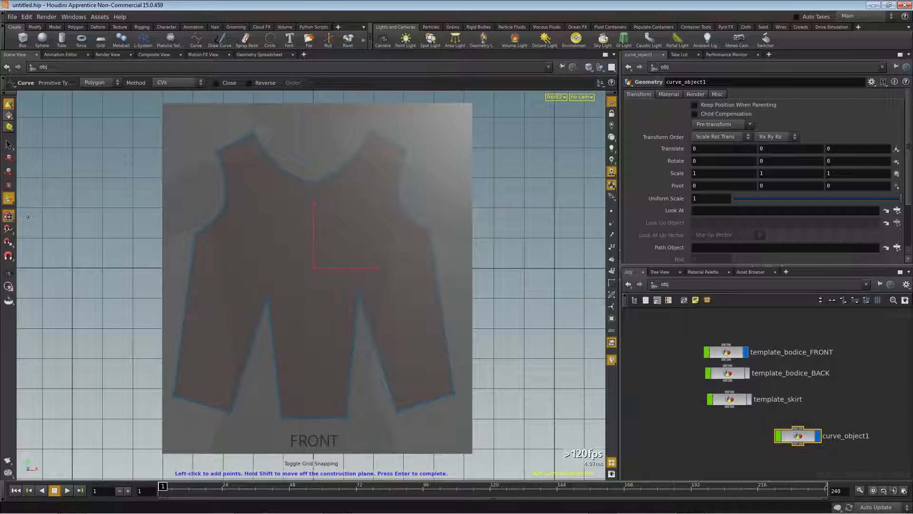
pyautogui.press('x')
pyautogui.press('x')
pyautogui.press('x')
pyautogui.click(313, 419)
pyautogui.press('x')
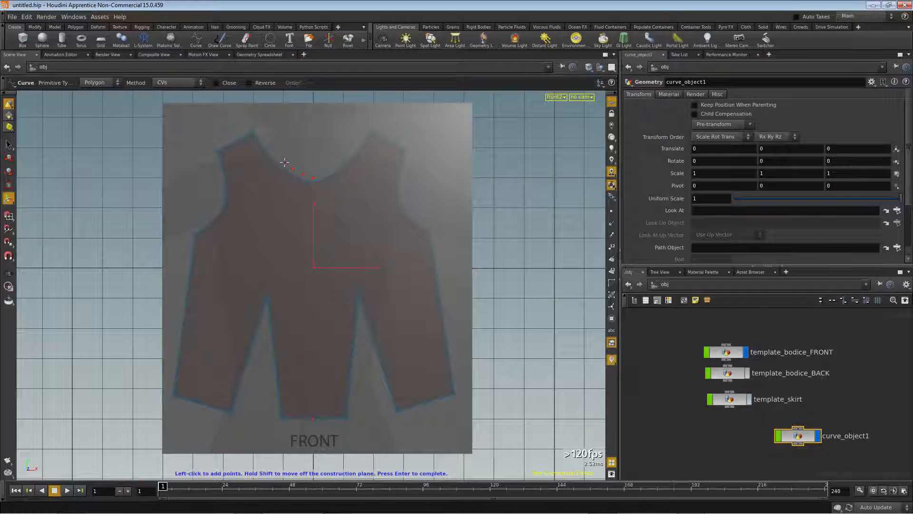
# Continue the curve up the left half of the neckline to the neck point and across to the outer shoulder point
pyautogui.click(284, 162)
pyautogui.click(275, 153)
pyautogui.click(267, 144)
pyautogui.click(256, 130)
pyautogui.click(216, 150)
# Trace the left armhole with curve points from the outer shoulder down to the underarm corner
pyautogui.click(220, 161)
pyautogui.click(223, 174)
pyautogui.click(226, 186)
pyautogui.click(226, 199)
pyautogui.click(222, 211)
pyautogui.click(213, 220)
pyautogui.click(195, 234)
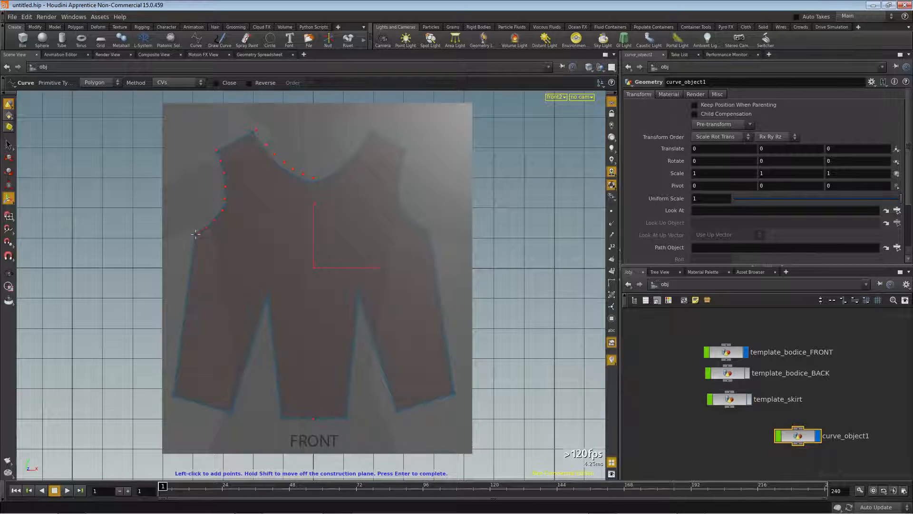
# Complete the half outline down the side seam and around the waist dart to the hem, and close the curve
pyautogui.click(173, 396)
pyautogui.click(282, 419)
pyautogui.hotkey('shift', 'c')
pyautogui.press('Return')
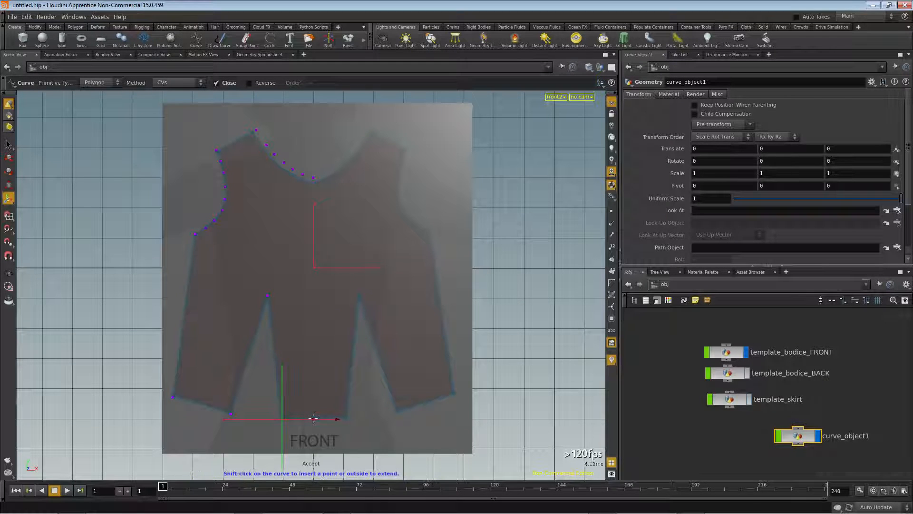
# Hide template_bodice_FRONT and rename the new curve object geo_bodice_FRONT
pyautogui.click(745, 352)
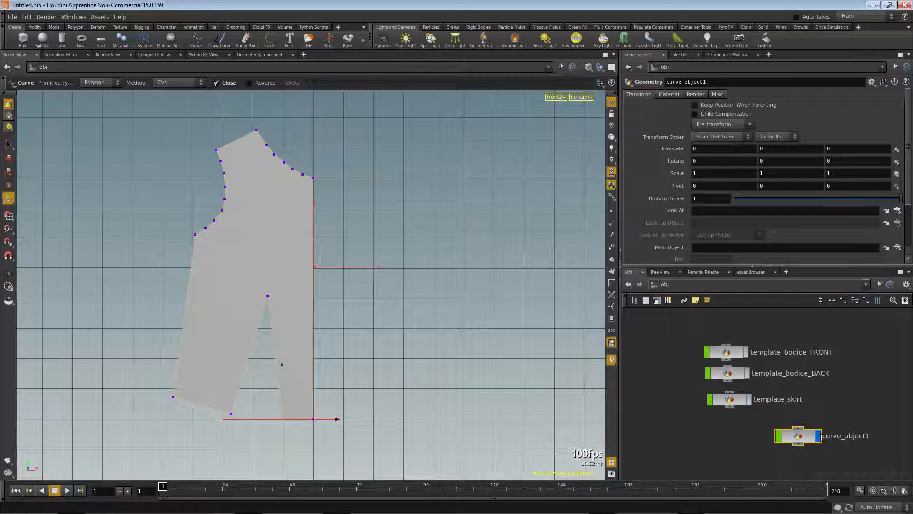
pyautogui.doubleClick(833, 435)
pyautogui.write('ge')
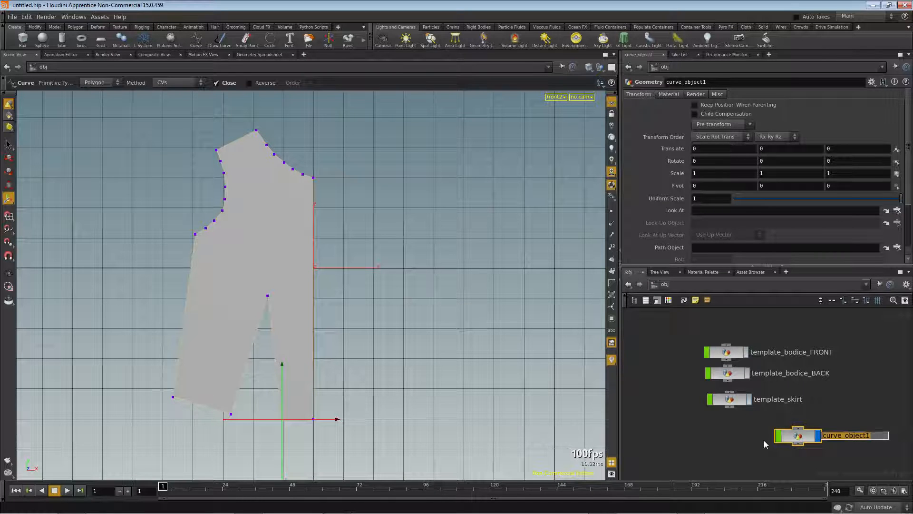
pyautogui.write('_bodice_FRONT')
pyautogui.press('Return')
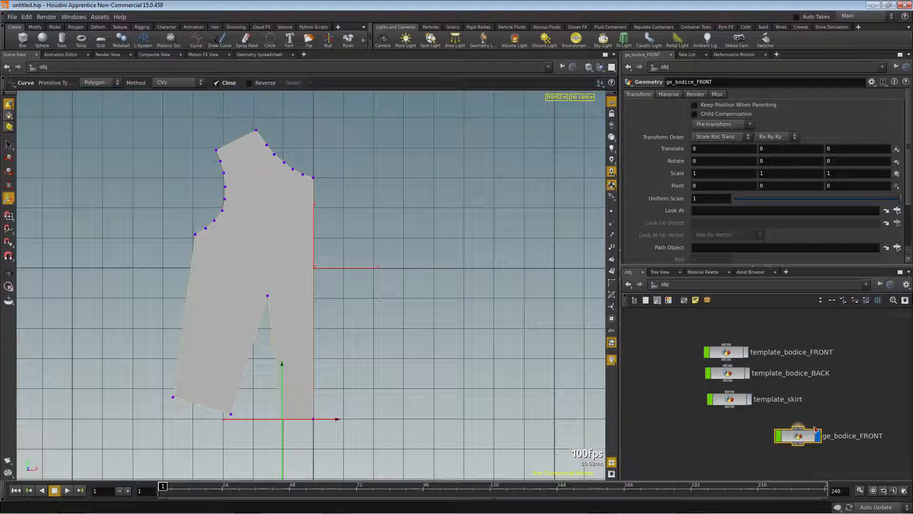
pyautogui.doubleClick(830, 436)
pyautogui.write('o')
pyautogui.press('Return')
# Inside geo_bodice_FRONT, add a Color node below the curve node and connect it
pyautogui.doubleClick(800, 442)
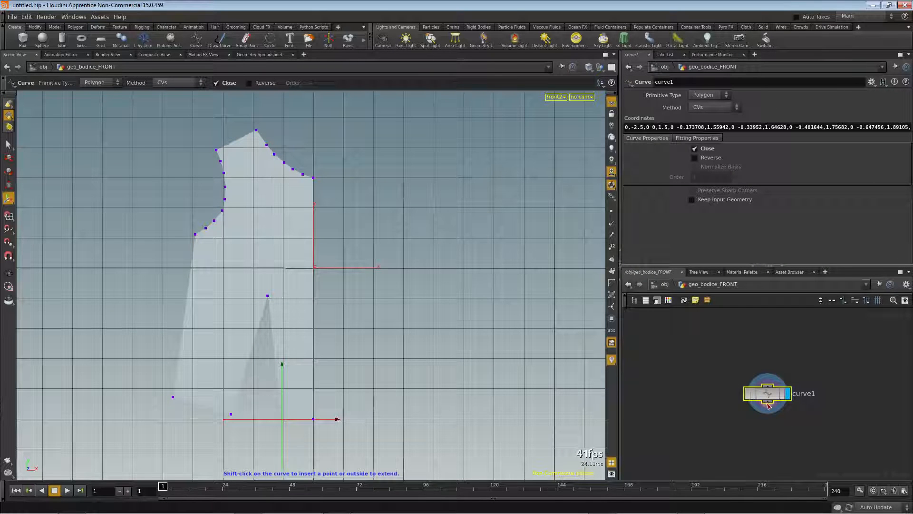
pyautogui.moveTo(769, 405); pyautogui.dragTo(771, 357)
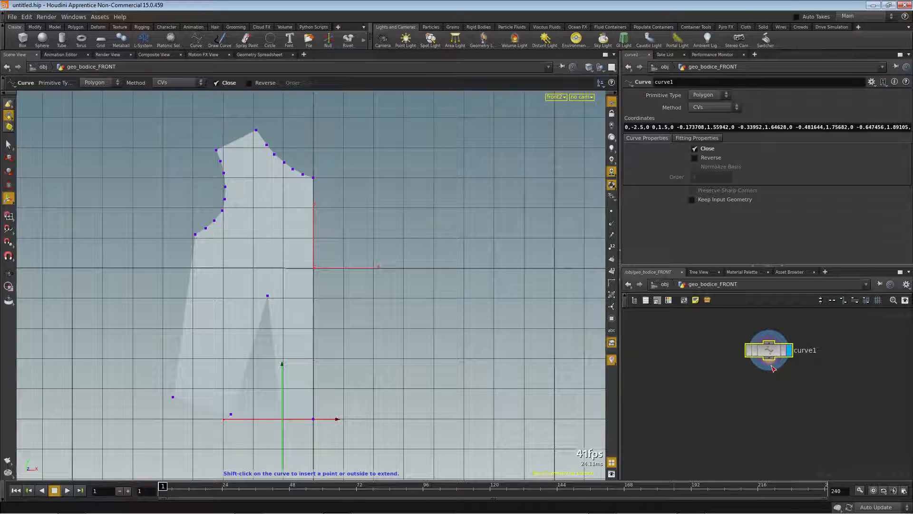
pyautogui.rightClick(771, 358)
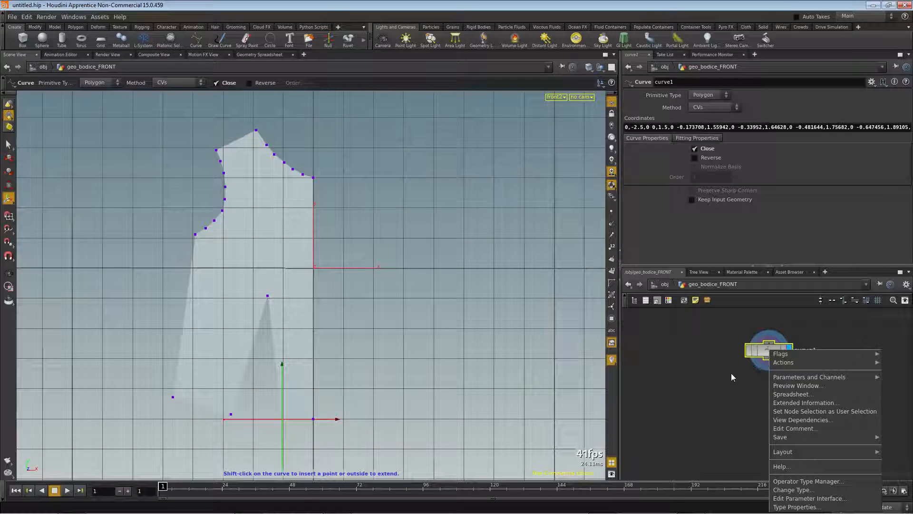
pyautogui.press('Escape')
pyautogui.press('Tab')
pyautogui.write('color')
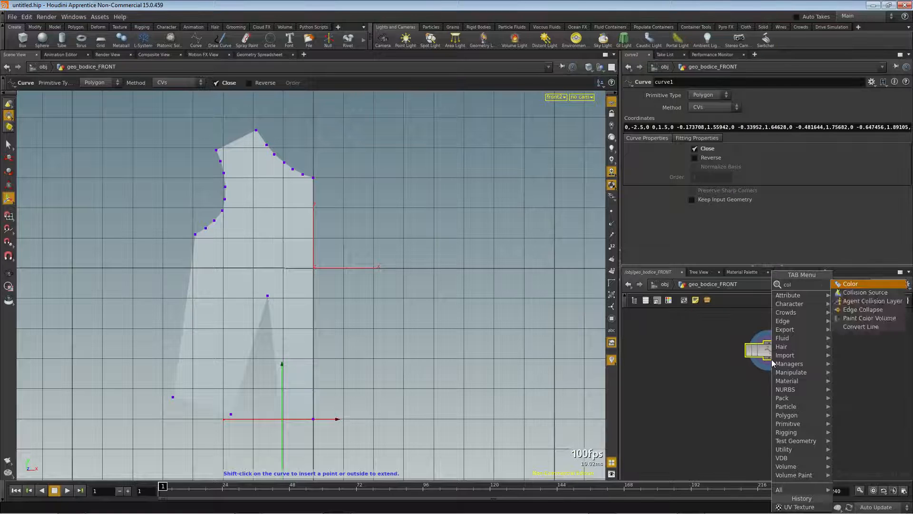
pyautogui.press('Return')
pyautogui.click(769, 389)
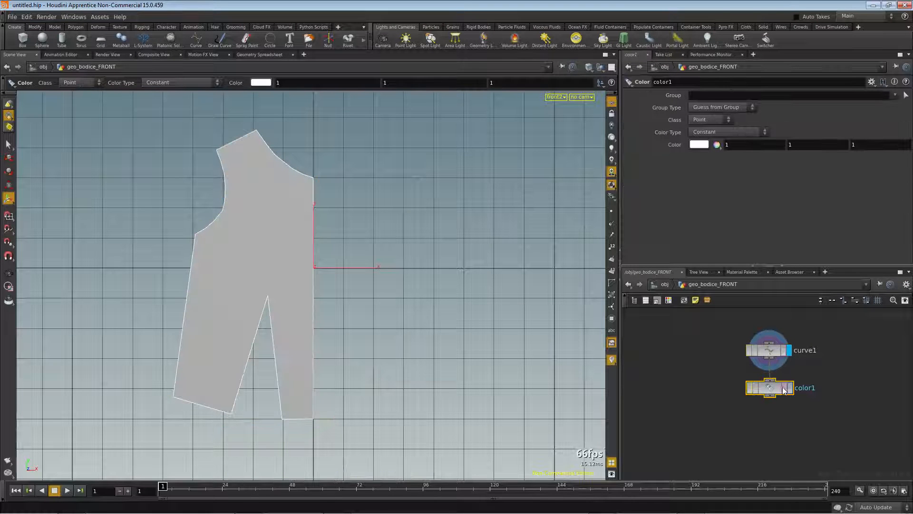
# Display the Color node's output and set its color to dark red with values 0.5, 0, 0
pyautogui.click(790, 387)
pyautogui.click(716, 145)
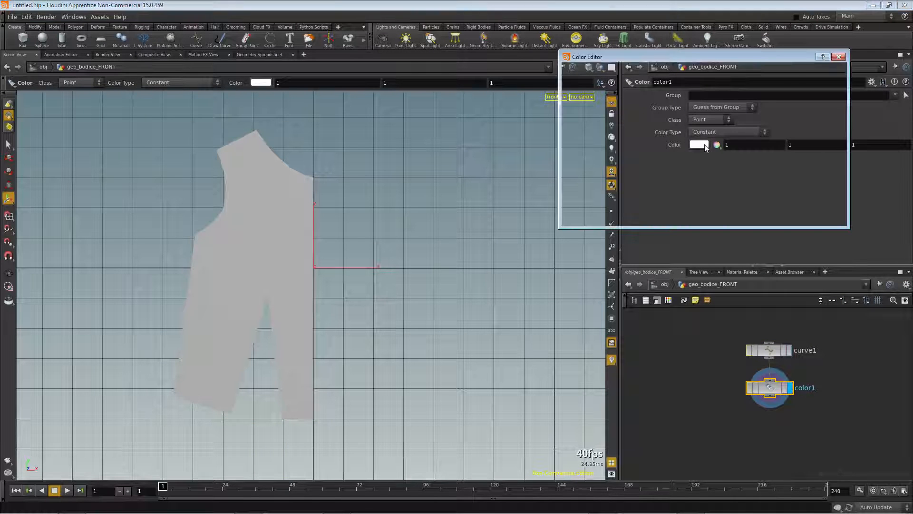
pyautogui.click(688, 113)
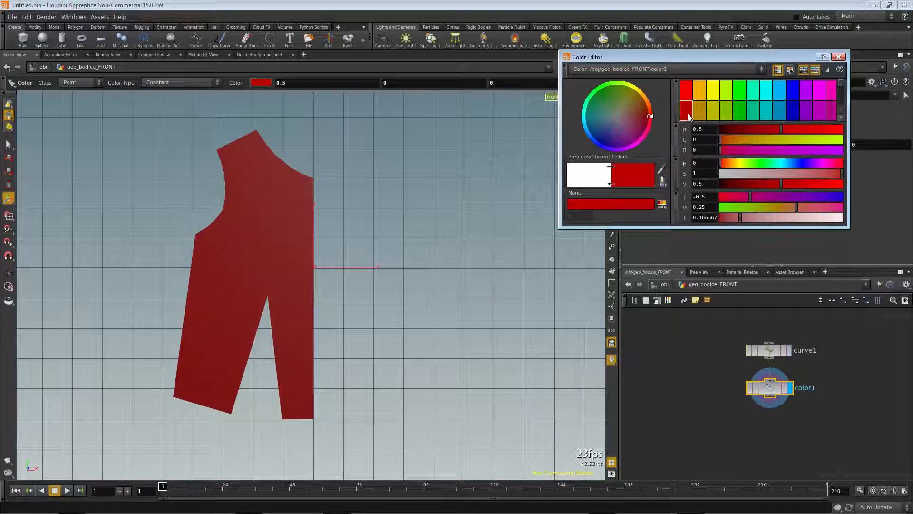
pyautogui.click(838, 57)
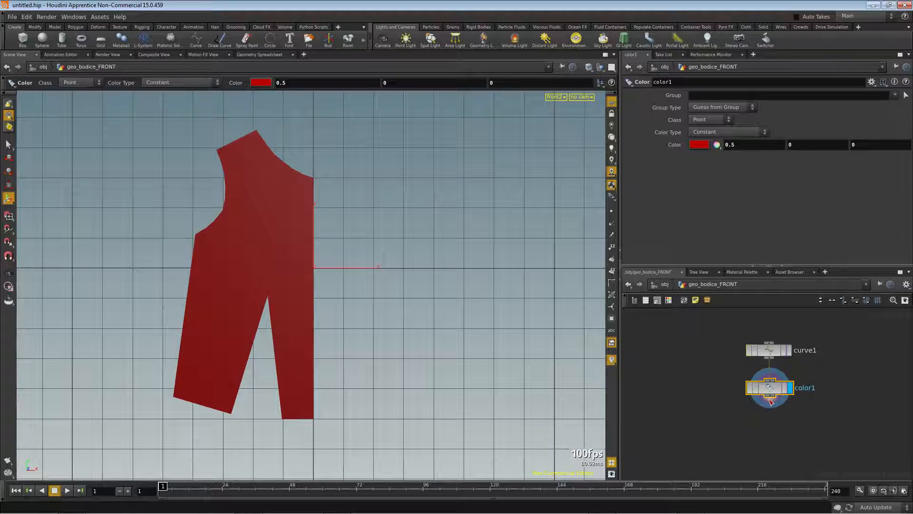
# Append a Mirror node to the Color node and display the half bodice mirrored across the centre line
pyautogui.press('Tab')
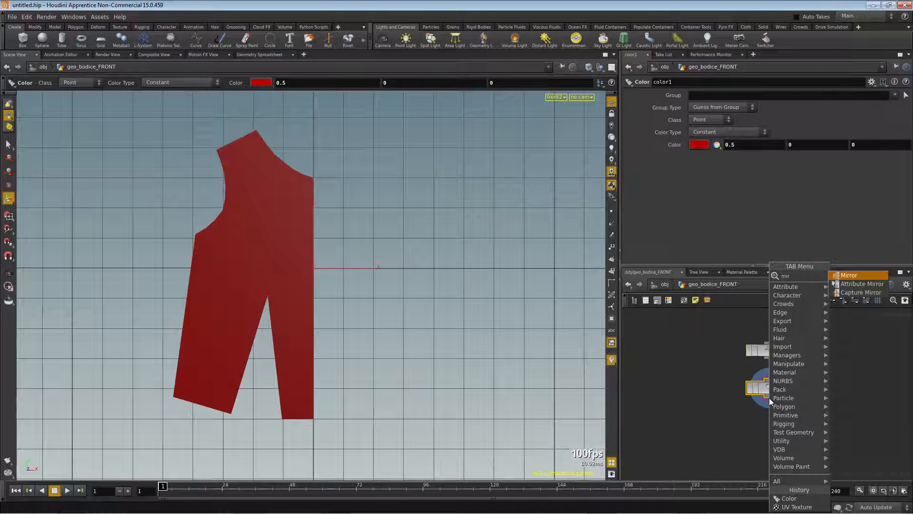
pyautogui.press('Escape')
pyautogui.click(773, 425)
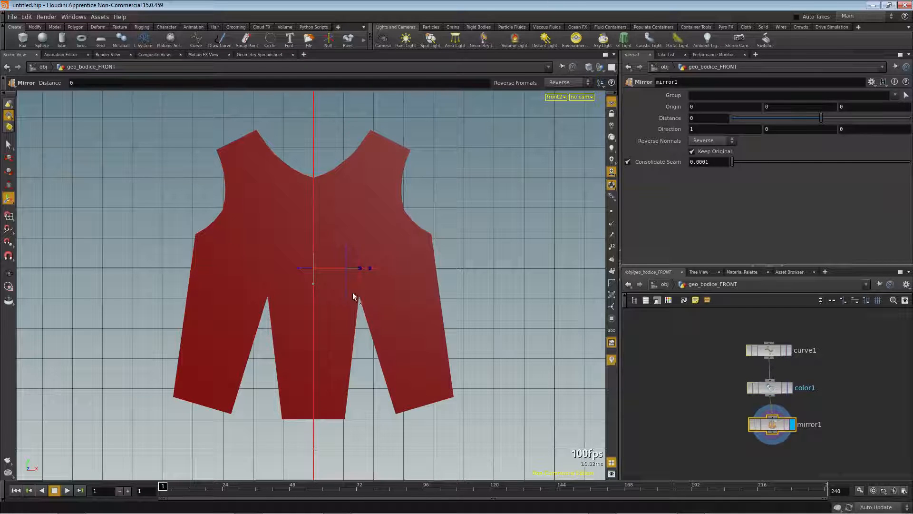
# Append a Remesh node to the Mirror node and display its output
pyautogui.press('Tab')
pyautogui.write('rem')
pyautogui.press('Return')
pyautogui.click(774, 454)
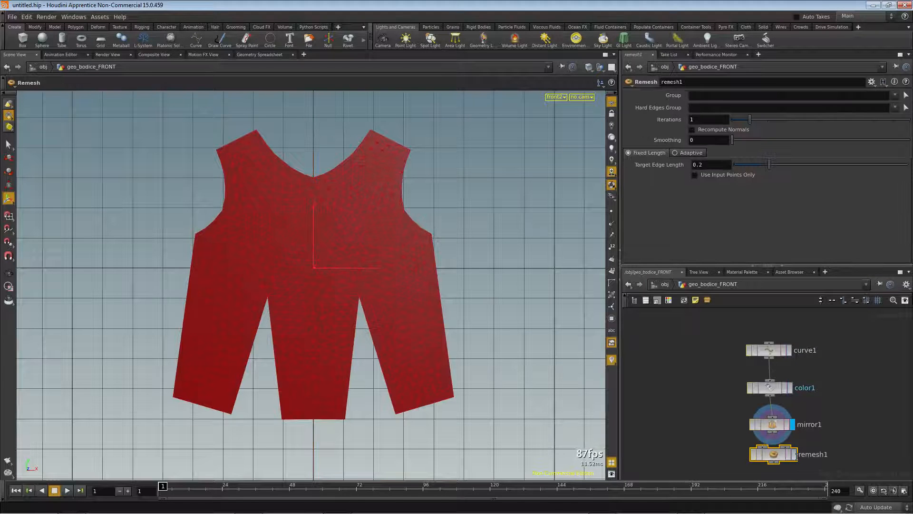
pyautogui.click(794, 454)
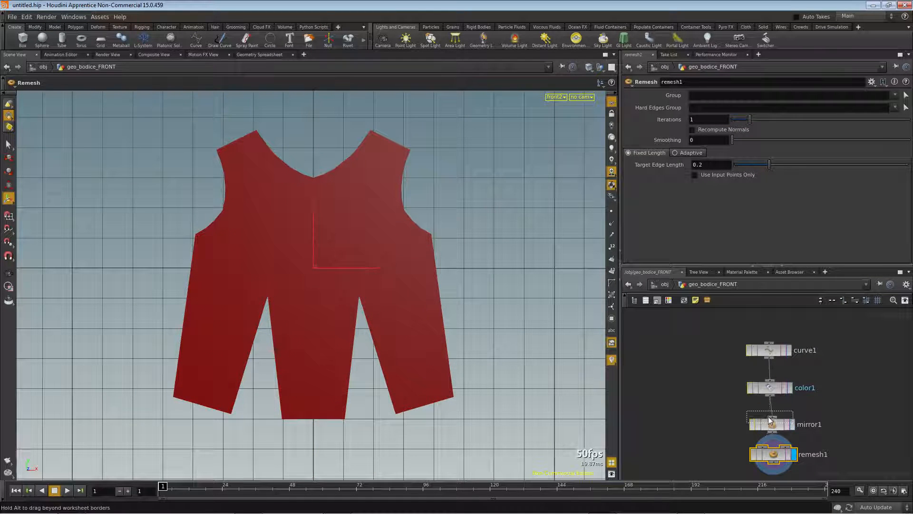
# Arrange the color, mirror and remesh nodes in a tidy vertical column under the curve node
pyautogui.moveTo(766, 427); pyautogui.dragTo(764, 419)
pyautogui.moveTo(775, 383); pyautogui.dragTo(773, 372)
pyautogui.moveTo(772, 409); pyautogui.dragTo(772, 397)
pyautogui.moveTo(773, 454); pyautogui.dragTo(771, 441)
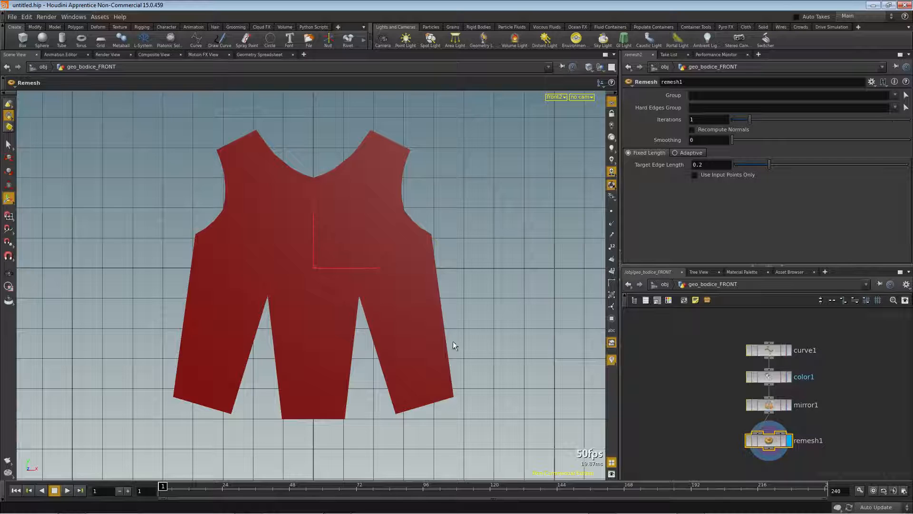
# Show the mesh in wireframe and set the Remesh target edge length to 0.15
pyautogui.press('w')
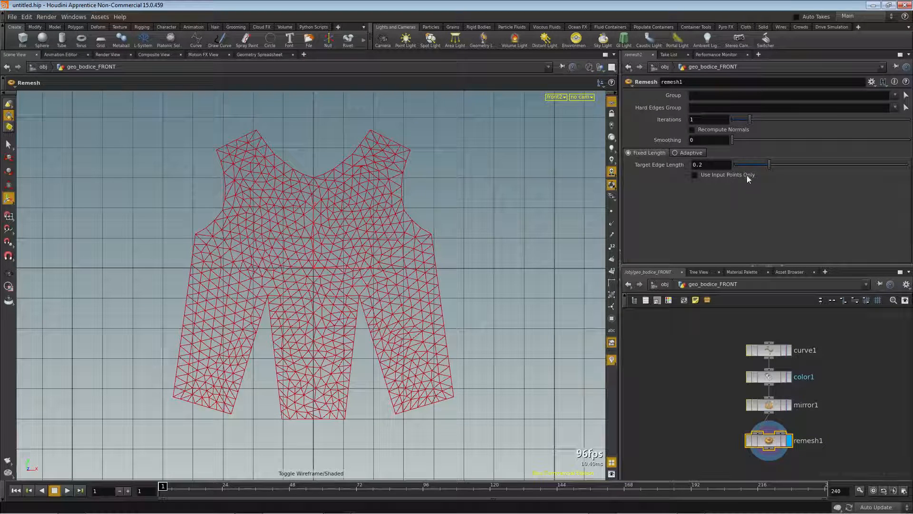
pyautogui.moveTo(767, 165)
pyautogui.mouseDown()
pyautogui.moveTo(752, 166)
pyautogui.moveTo(762, 169)
pyautogui.mouseUp()
pyautogui.click(717, 165)
pyautogui.press('Return')
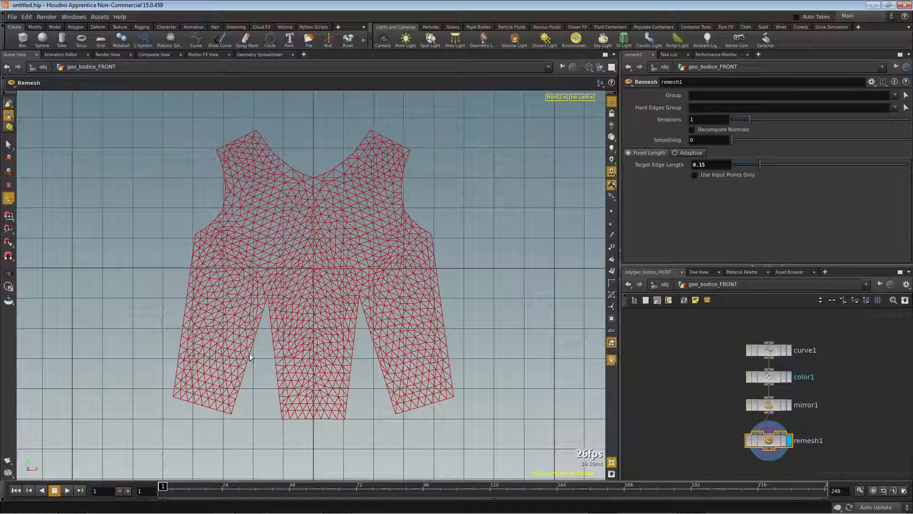
# Select the points along the shoulder edge left of the neckline and put them in a point group named top_R
pyautogui.moveTo(666, 449); pyautogui.dragTo(667, 396, button='middle')
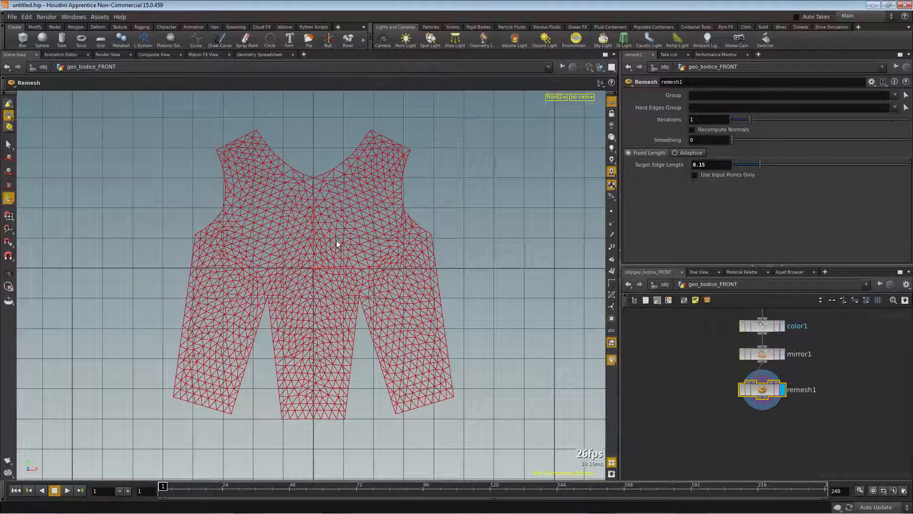
pyautogui.press('s')
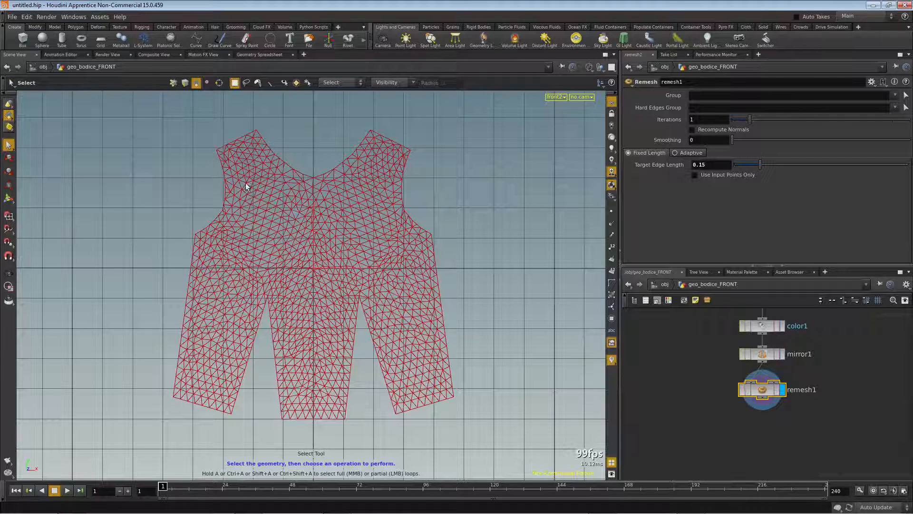
pyautogui.click(173, 83)
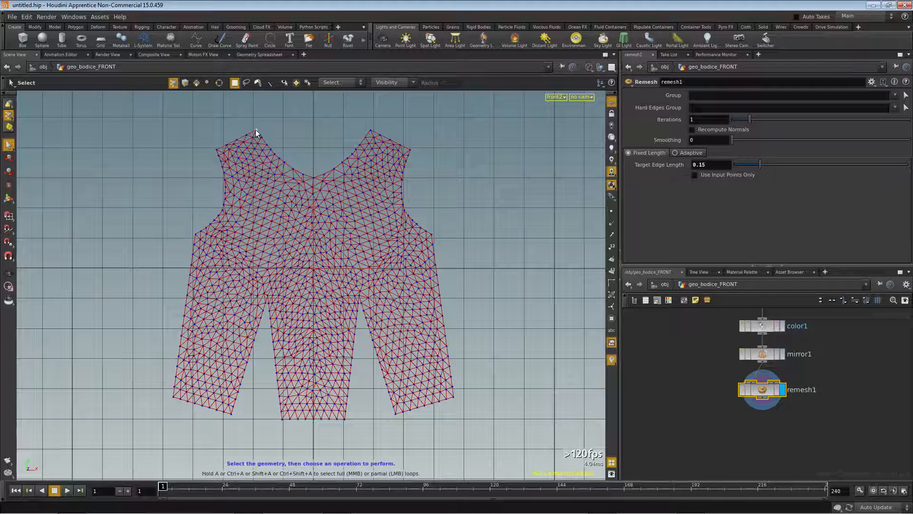
pyautogui.moveTo(255, 129); pyautogui.dragTo(233, 140)
pyautogui.click(52, 27)
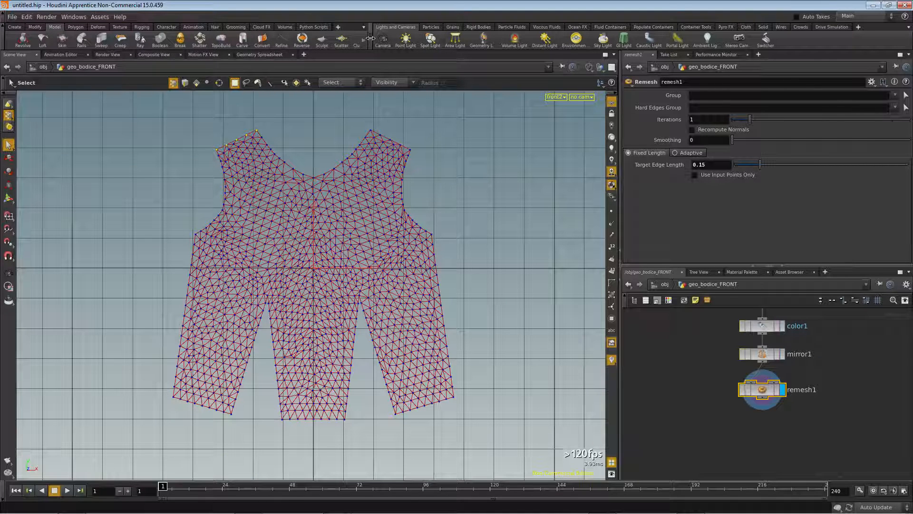
pyautogui.scroll(-3, 364, 43)
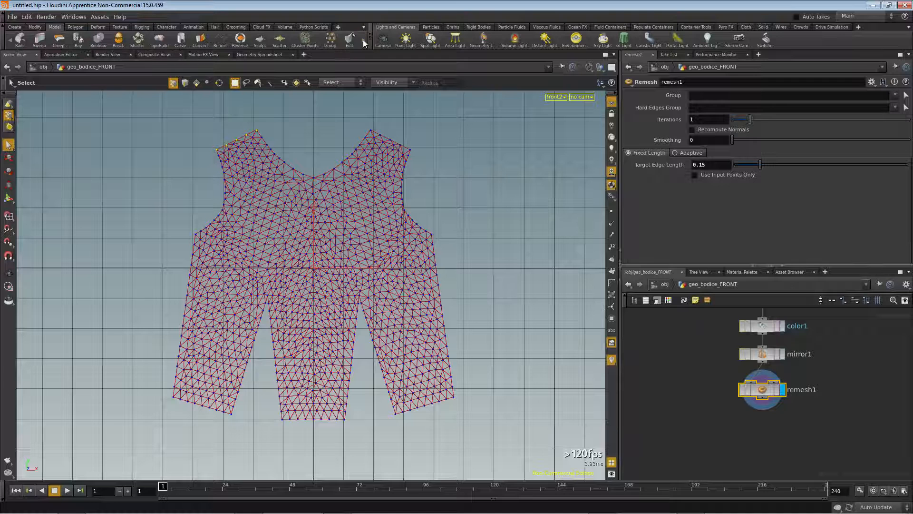
pyautogui.click(331, 42)
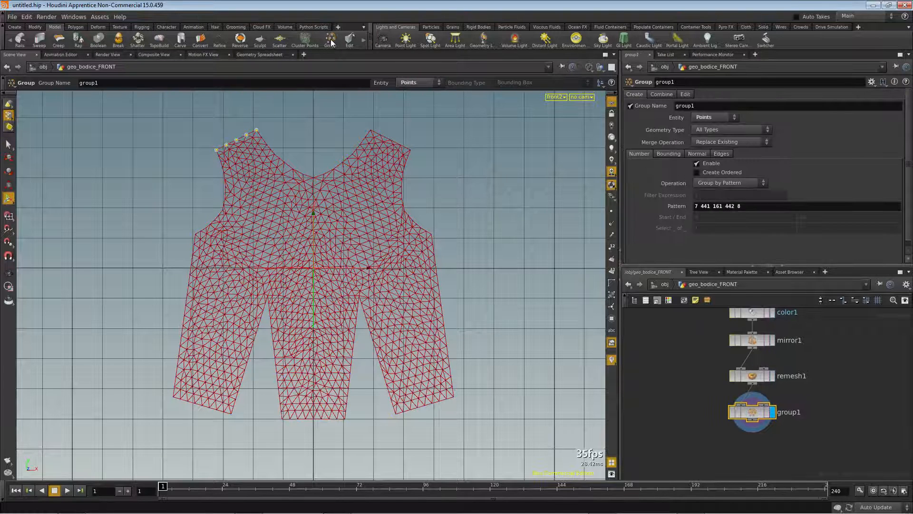
pyautogui.click(685, 106)
pyautogui.write('top_R')
pyautogui.press('Return')
# Select the points along the shoulder edge right of the neckline and put them in a point group named top_L
pyautogui.press('s')
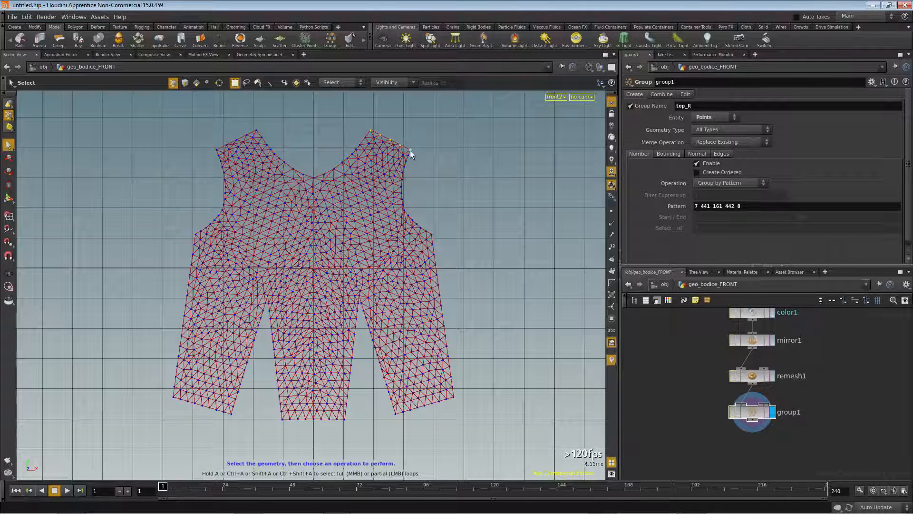
pyautogui.click(332, 44)
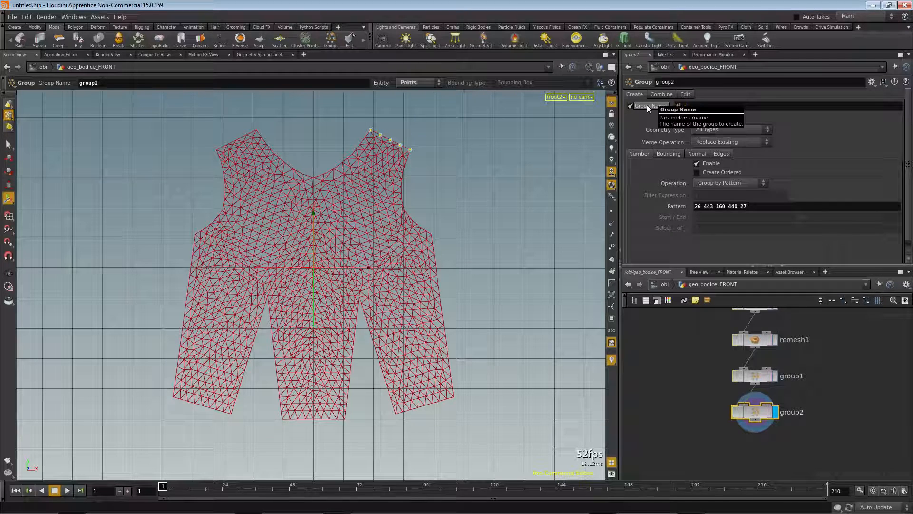
pyautogui.write('top_L')
pyautogui.press('Return')
# Select the points along the bodice's left side edge, from armhole to hem, and put them in a point group named side_R
pyautogui.click(676, 386)
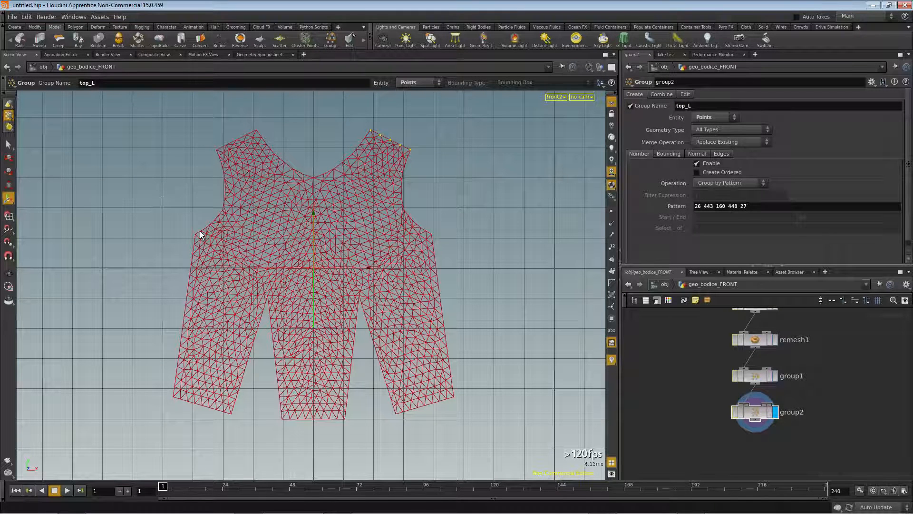
pyautogui.press('s')
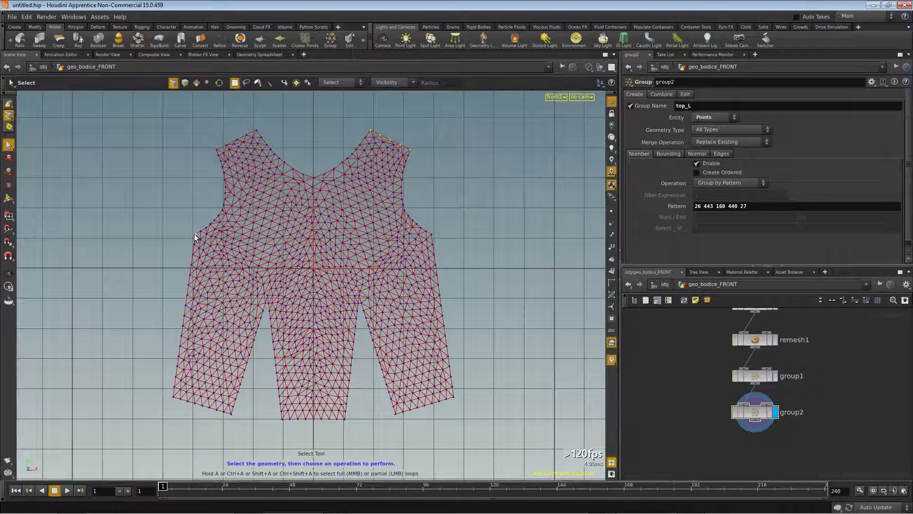
pyautogui.moveTo(195, 236); pyautogui.dragTo(175, 399)
pyautogui.click(330, 40)
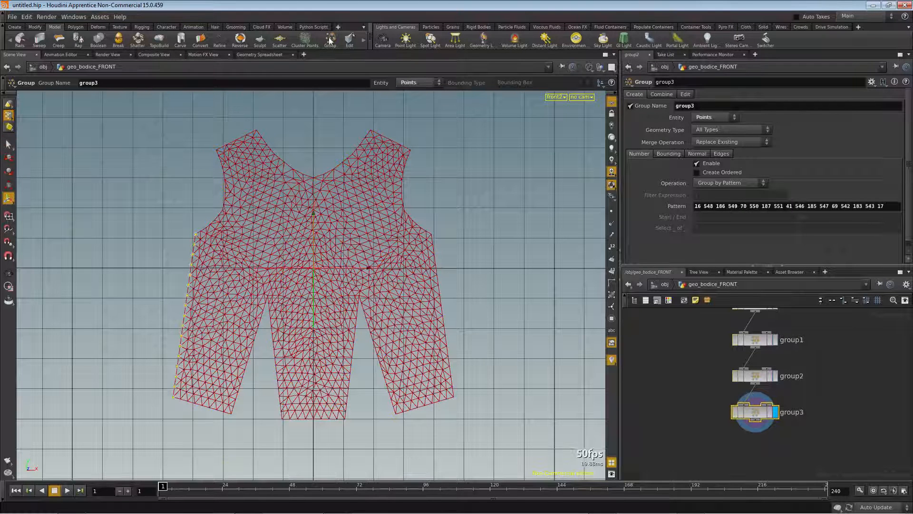
pyautogui.moveTo(693, 104); pyautogui.dragTo(667, 105)
pyautogui.write('s')
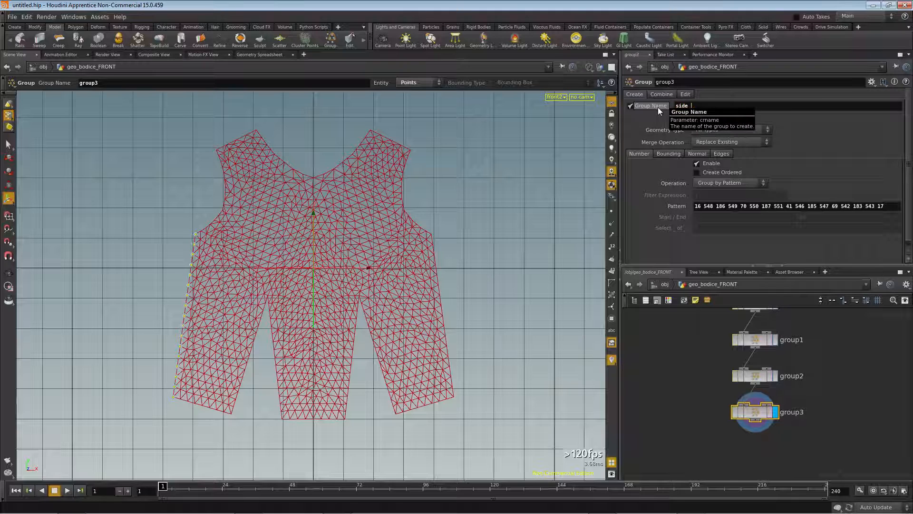
pyautogui.write('ide_R')
pyautogui.press('Return')
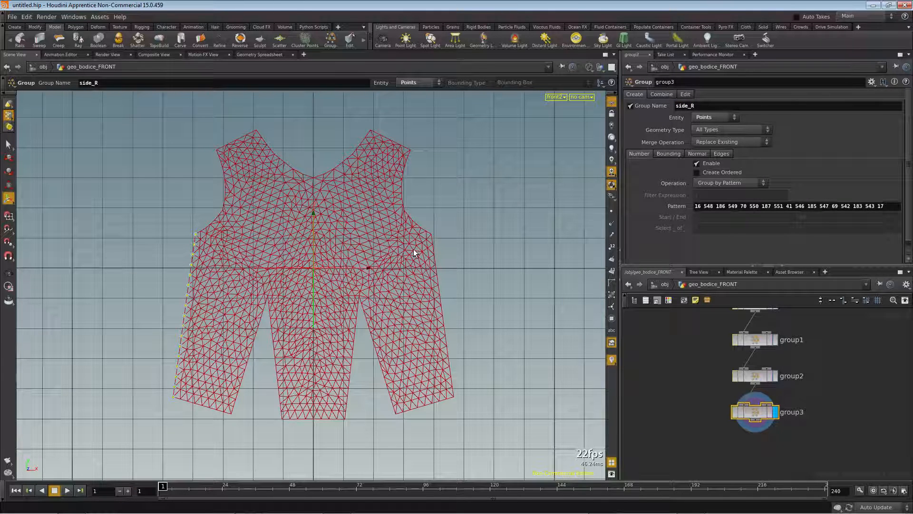
pyautogui.click(674, 378)
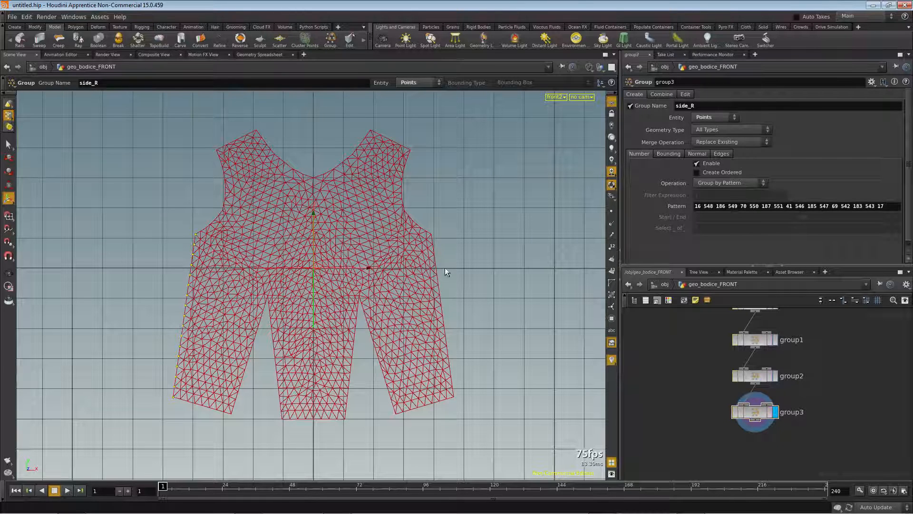
# Select the points along the bodice's right side edge, from armhole to hem, and put them in a point group named side_L
pyautogui.press('s')
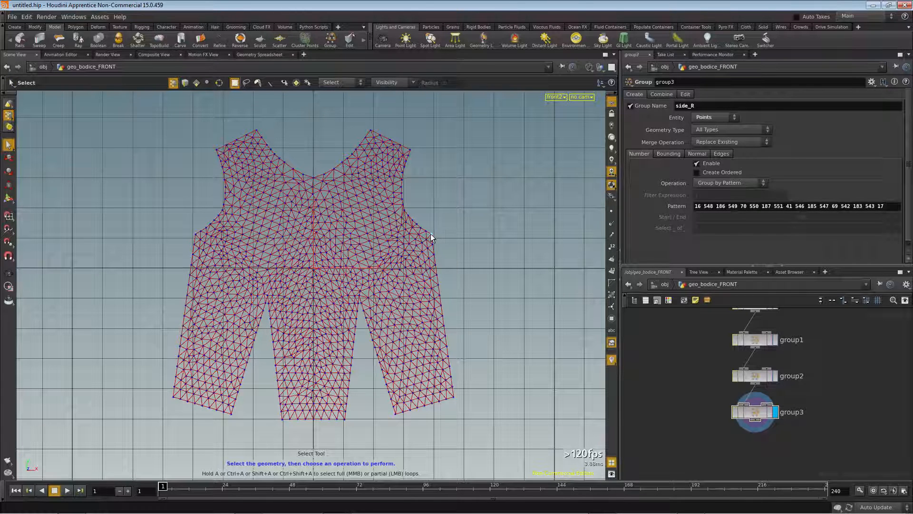
pyautogui.moveTo(431, 238); pyautogui.dragTo(455, 400)
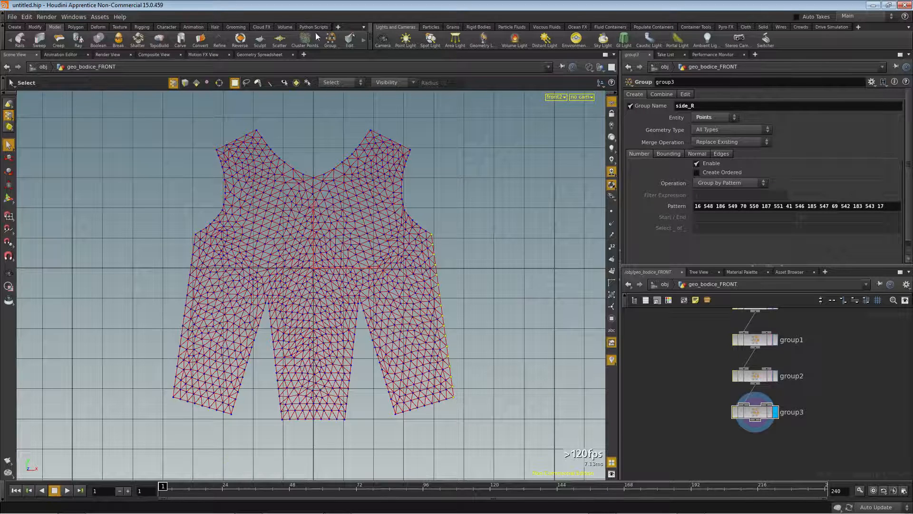
pyautogui.click(330, 44)
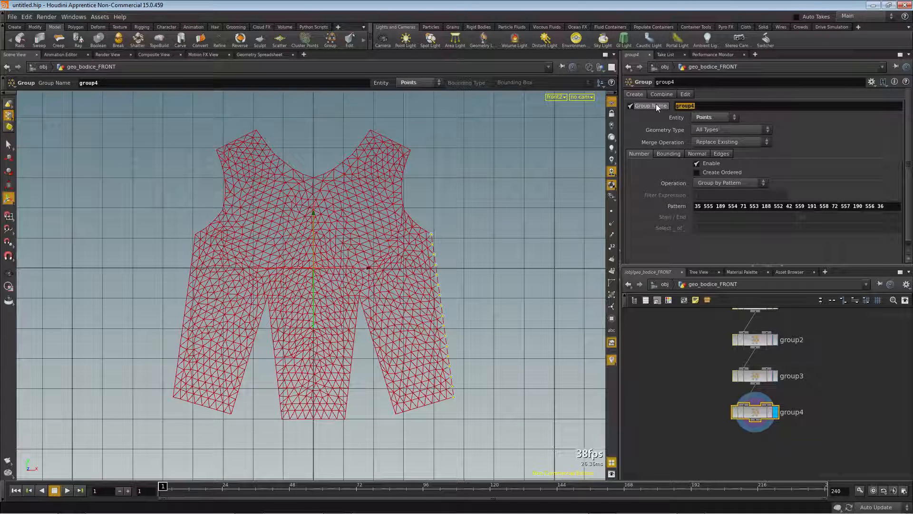
pyautogui.write('side_L')
pyautogui.press('Return')
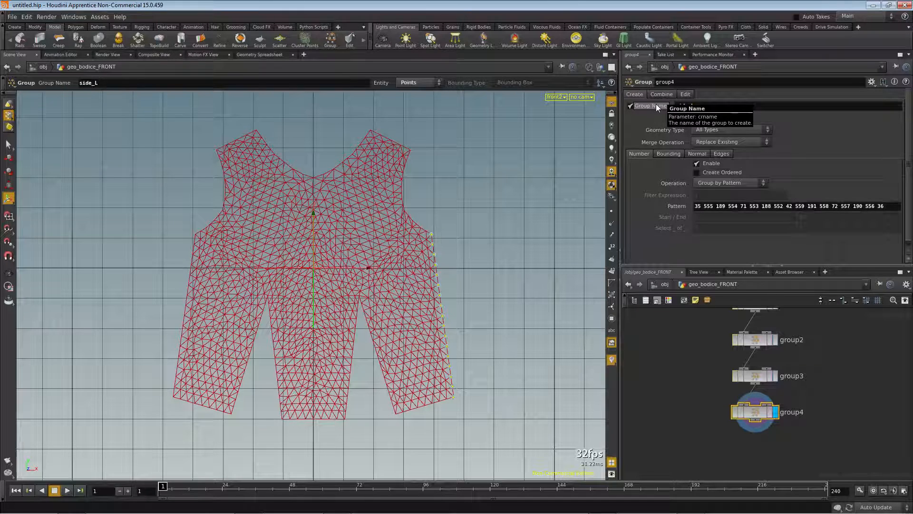
pyautogui.click(664, 353)
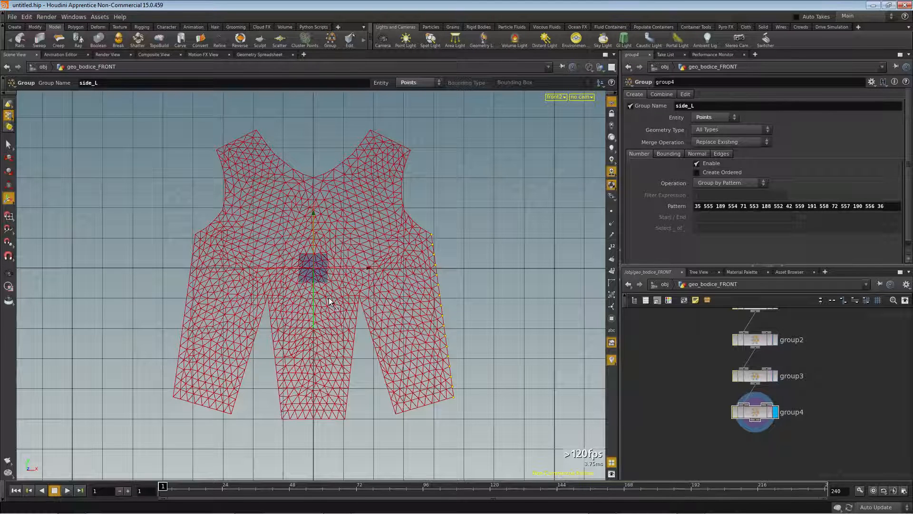
# Select the points along the left dart's outer edge, from tip to hem, and put them in a point group named dart_inside_R1
pyautogui.press('s')
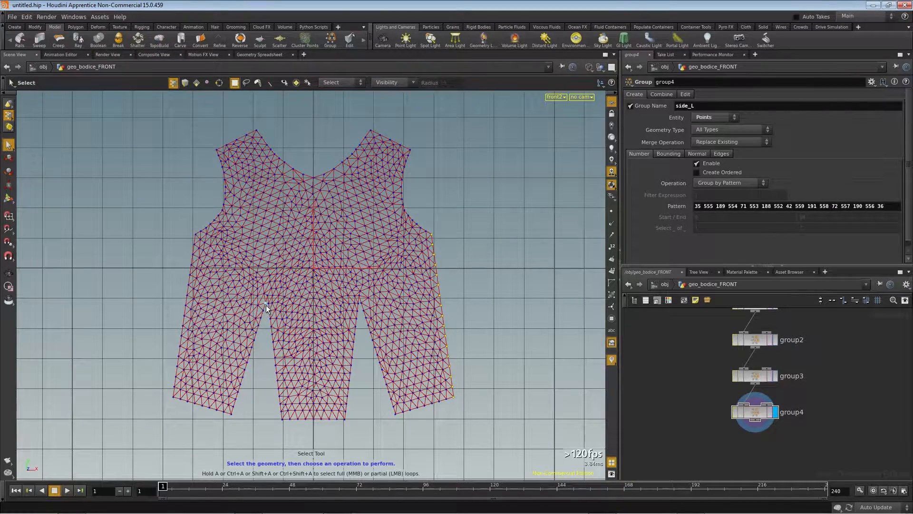
pyautogui.press('space')
pyautogui.scroll(6, 261, 314)
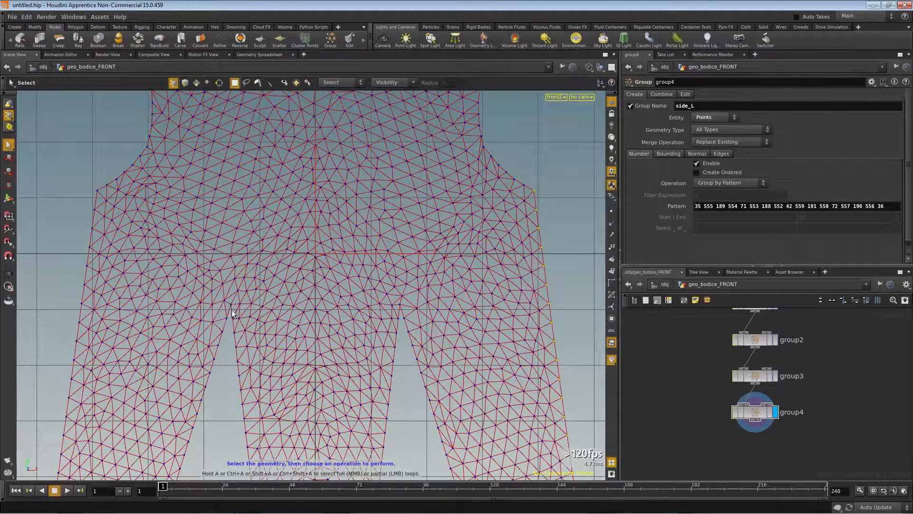
pyautogui.press('Escape')
pyautogui.moveTo(251, 322); pyautogui.dragTo(309, 231)
pyautogui.press('s')
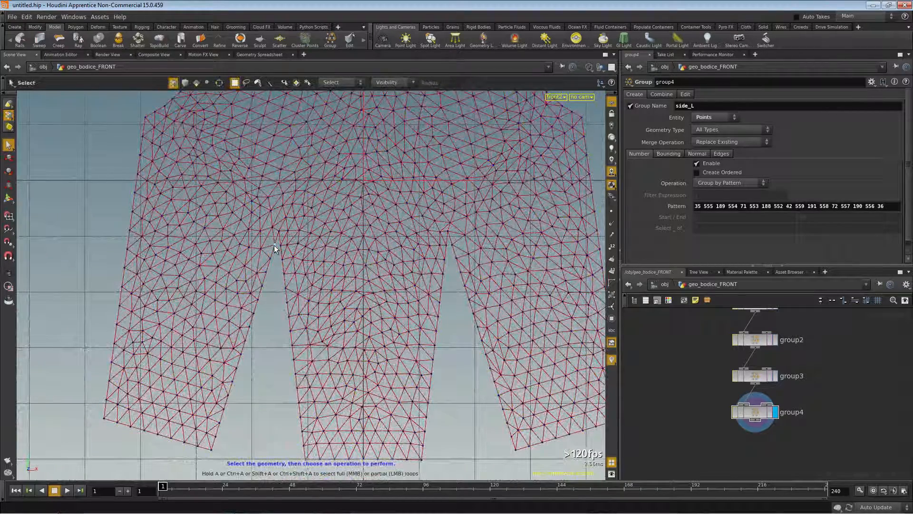
pyautogui.moveTo(274, 244)
pyautogui.mouseDown()
pyautogui.moveTo(271, 335)
pyautogui.moveTo(210, 434)
pyautogui.moveTo(213, 454)
pyautogui.mouseUp()
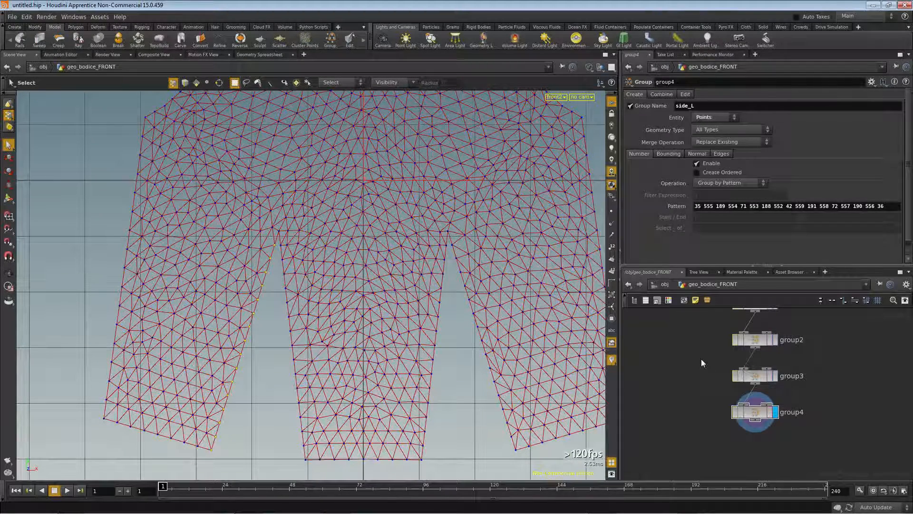
pyautogui.click(330, 40)
pyautogui.doubleClick(676, 105)
pyautogui.write('dart_insid')
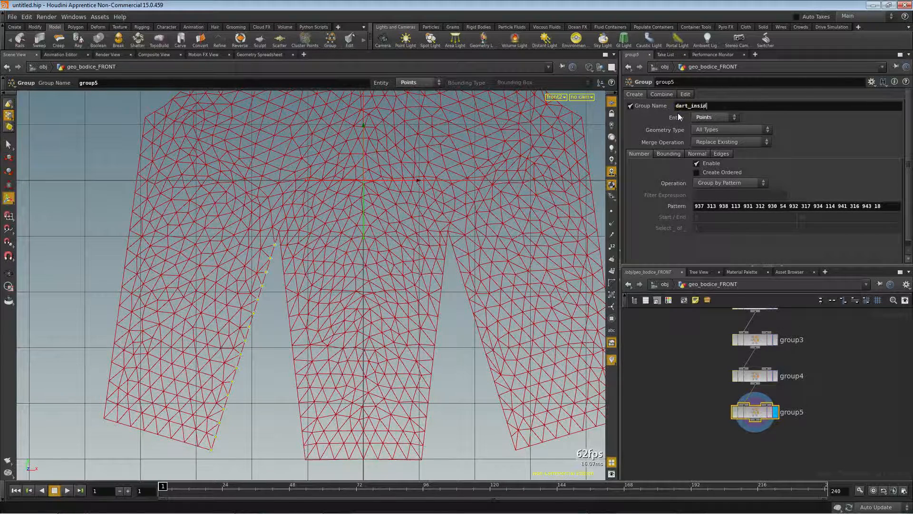
pyautogui.write('e_R1')
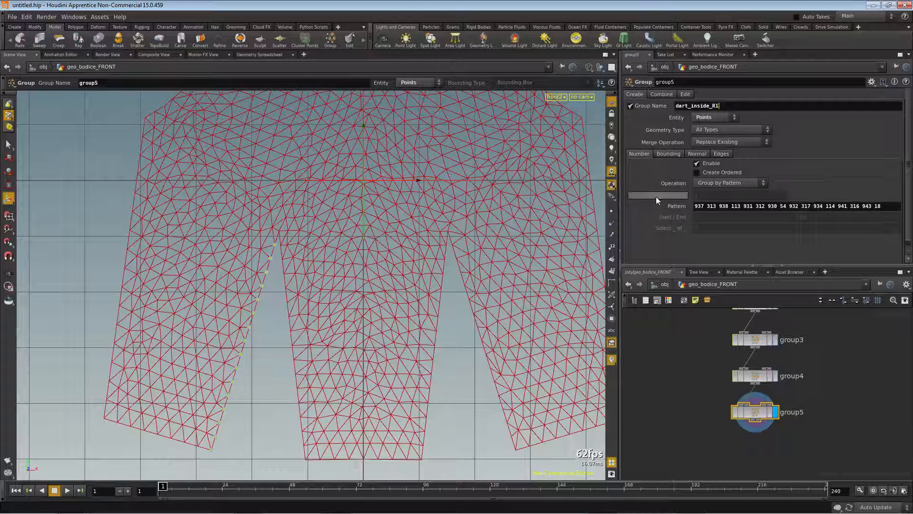
pyautogui.press('Return')
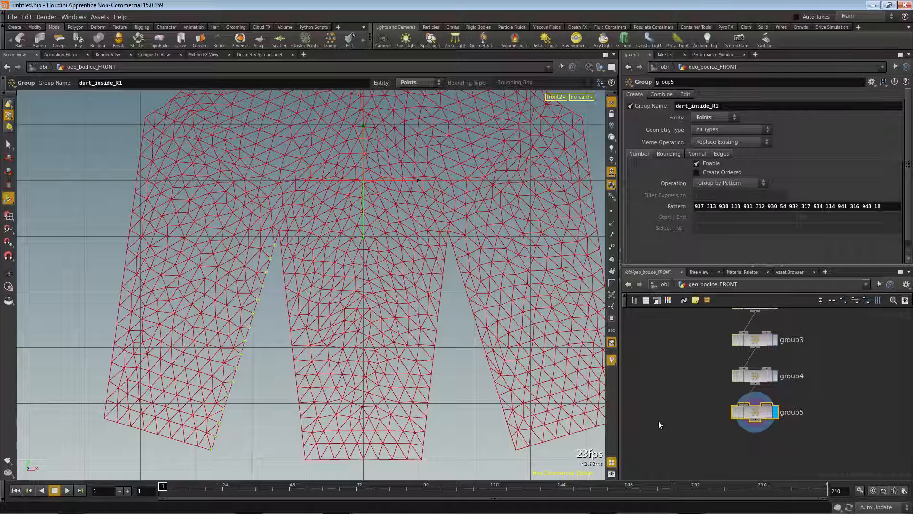
# Select the points along the left dart's inner edge, on the center panel, and put them in a point group named dart_inside_R2
pyautogui.press('s')
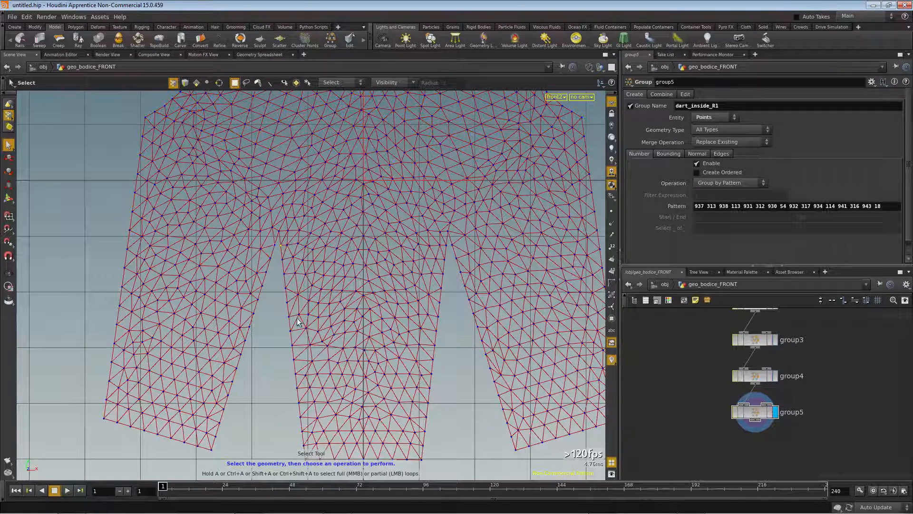
pyautogui.click(302, 451)
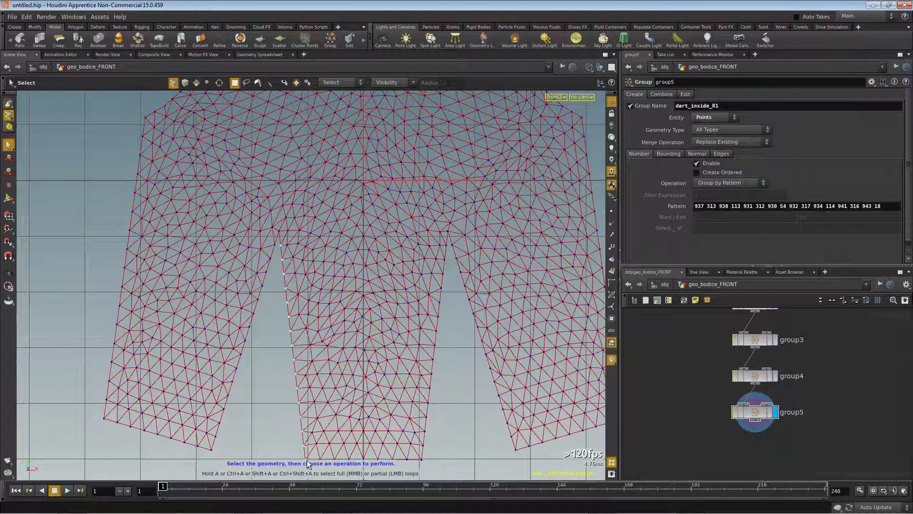
pyautogui.click(307, 464)
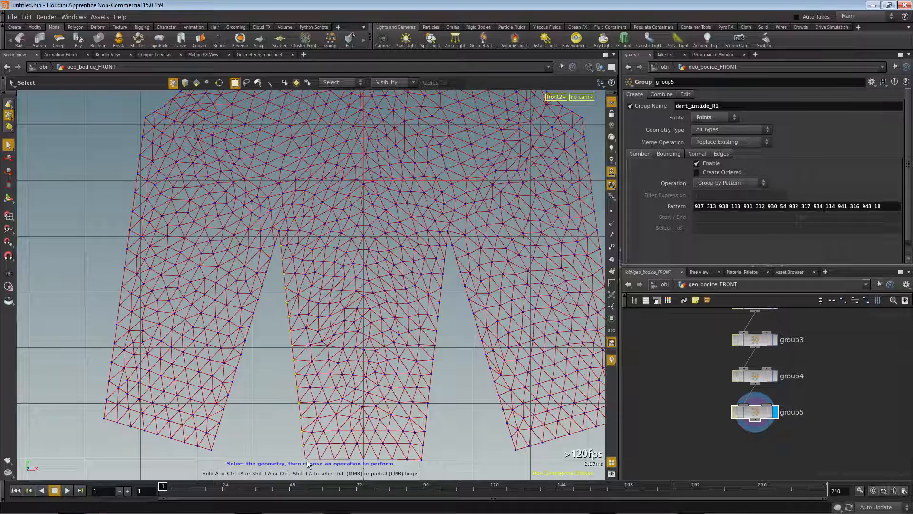
pyautogui.click(330, 40)
pyautogui.doubleClick(705, 106)
pyautogui.write('d')
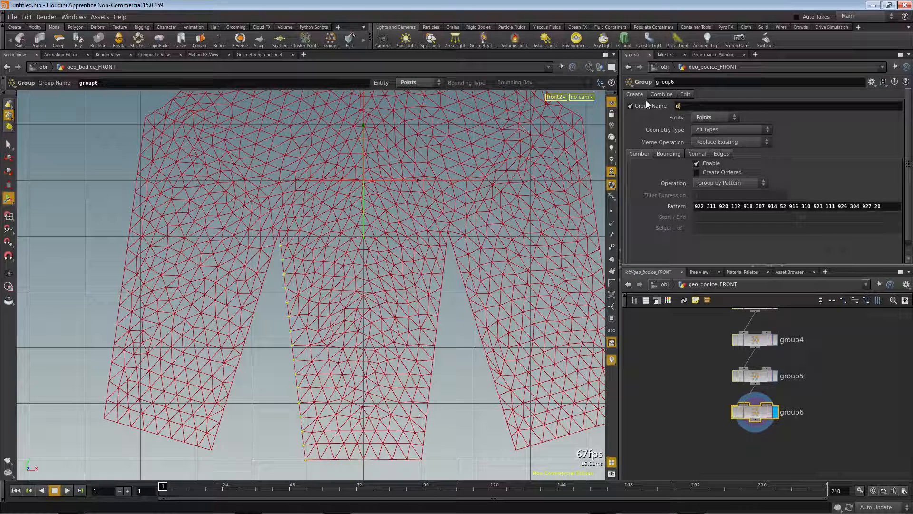
pyautogui.write('art_inside_R2')
pyautogui.press('Return')
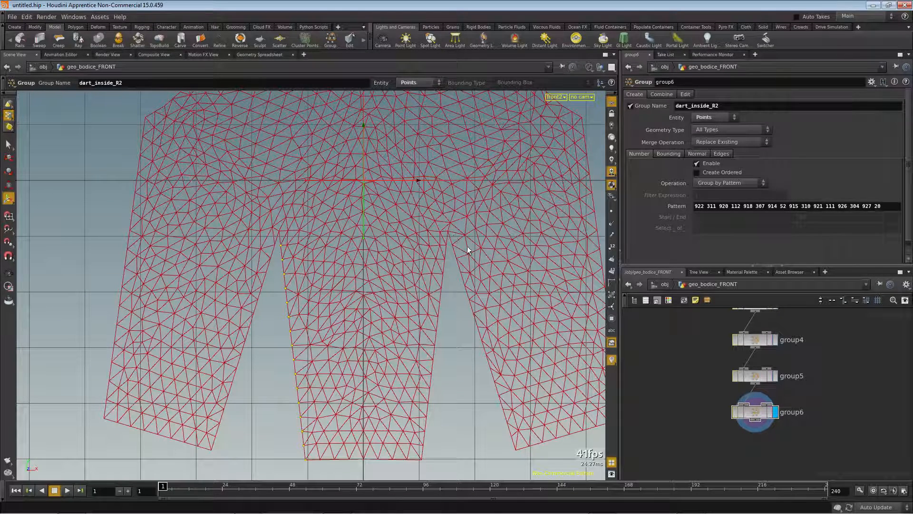
# Select the points along the right dart's inner edge, on the center panel, and put them in a point group named dart_inside_L1
pyautogui.press('s')
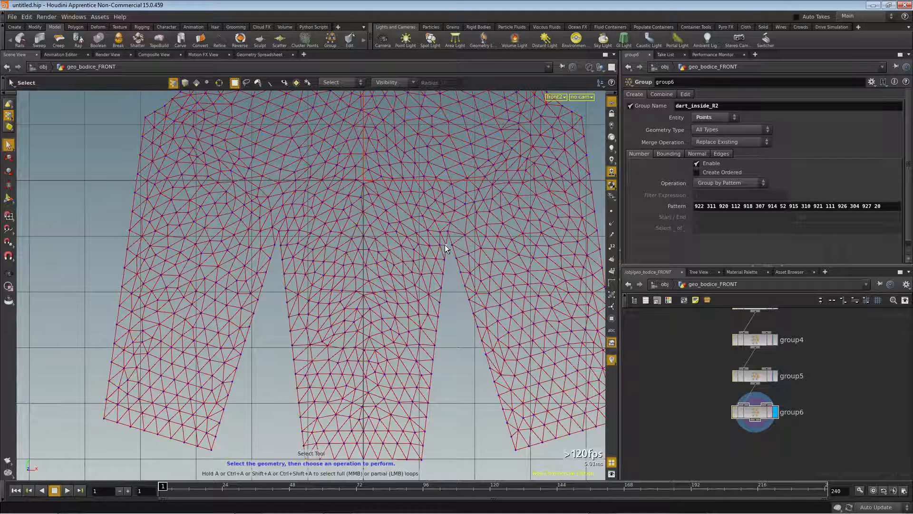
pyautogui.click(445, 245)
pyautogui.click(422, 459)
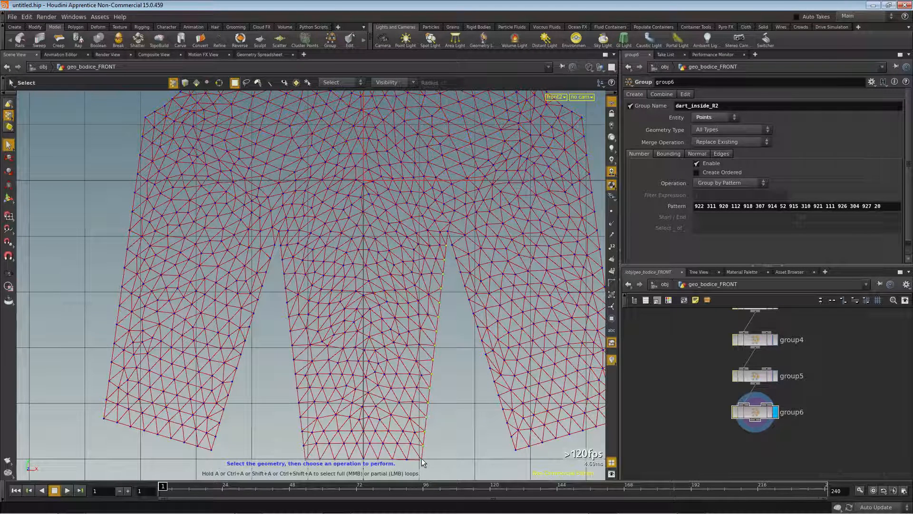
pyautogui.click(330, 39)
pyautogui.write('dart')
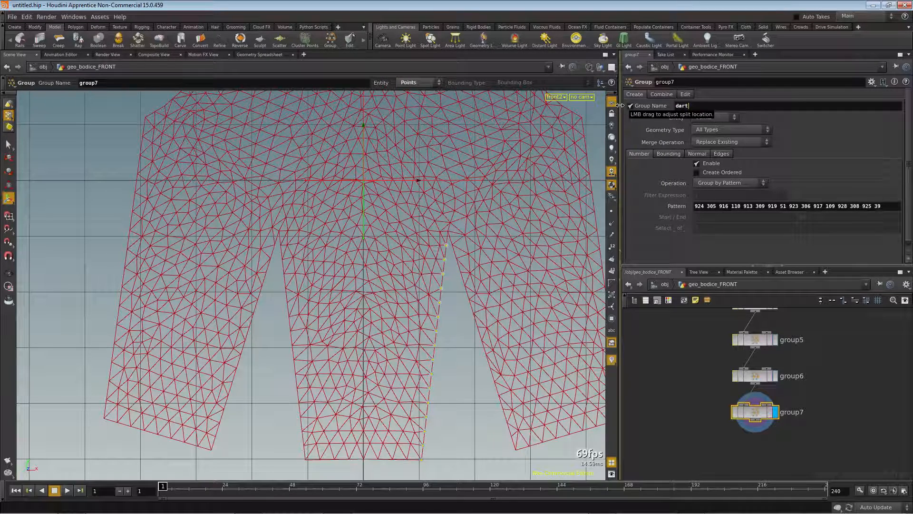
pyautogui.write('_inside_L1')
pyautogui.press('Return')
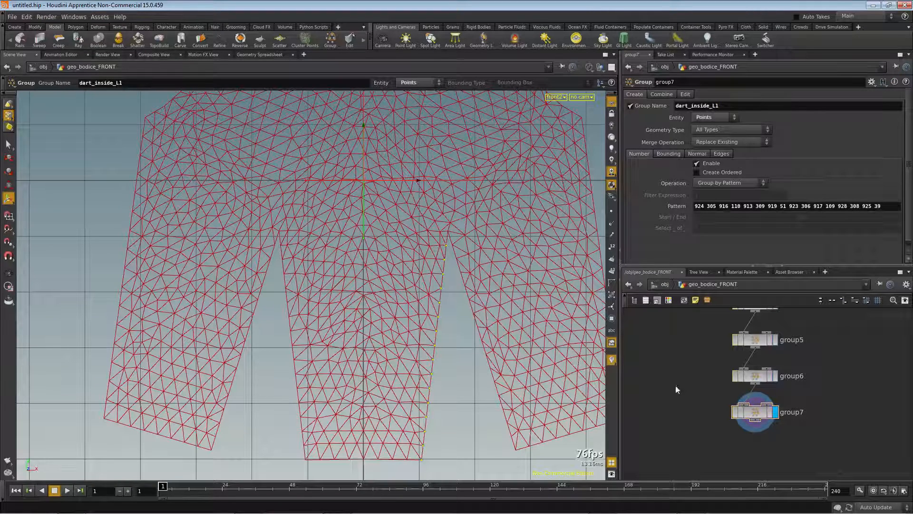
# Select the points along the right dart's outer edge and put them in a point group named dart_inside_L@
pyautogui.press('s')
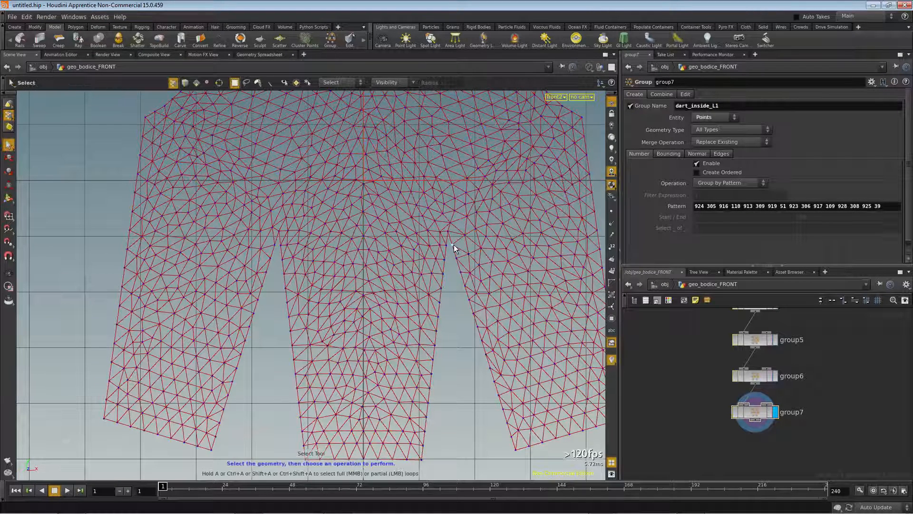
pyautogui.click(515, 449)
pyautogui.click(329, 43)
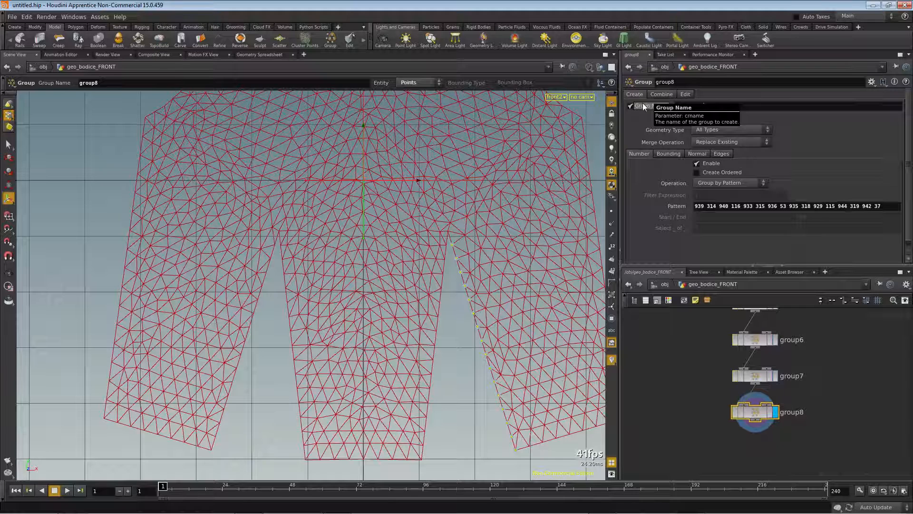
pyautogui.write('dart_inside_L@')
pyautogui.press('Return')
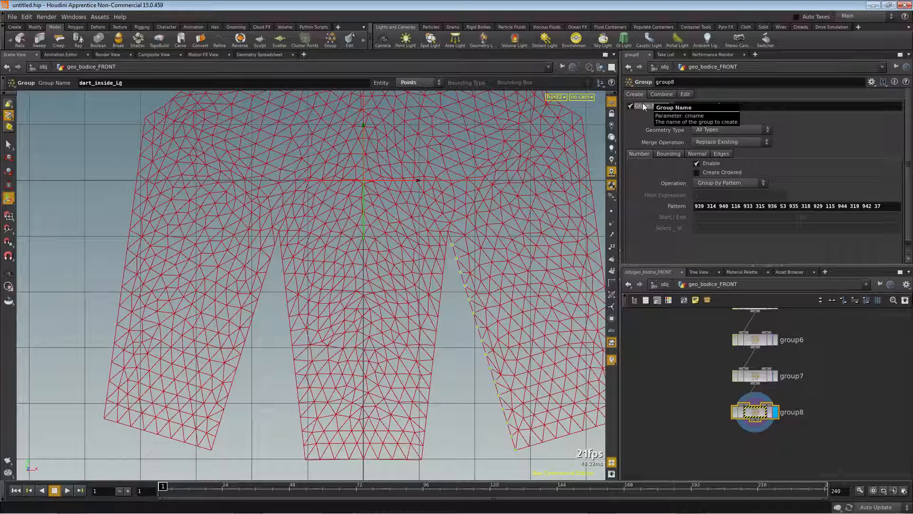
# Color the four dart group nodes, group5 to group8, light purple in the network
pyautogui.scroll(-5, 708, 373)
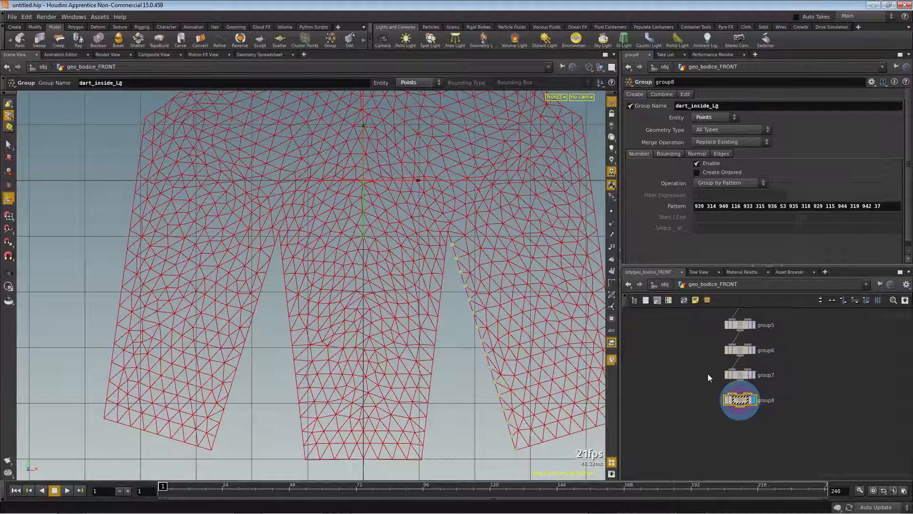
pyautogui.moveTo(677, 379); pyautogui.dragTo(719, 388, button='middle')
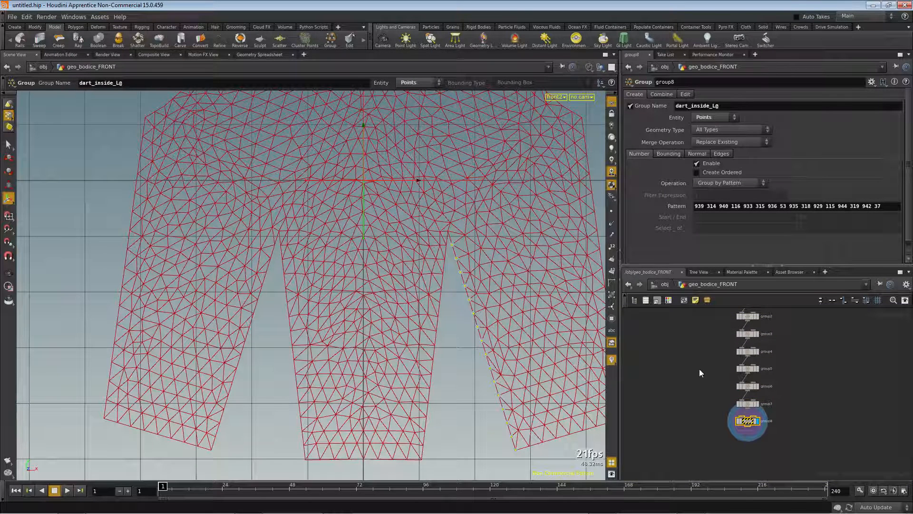
pyautogui.moveTo(721, 360); pyautogui.dragTo(811, 432)
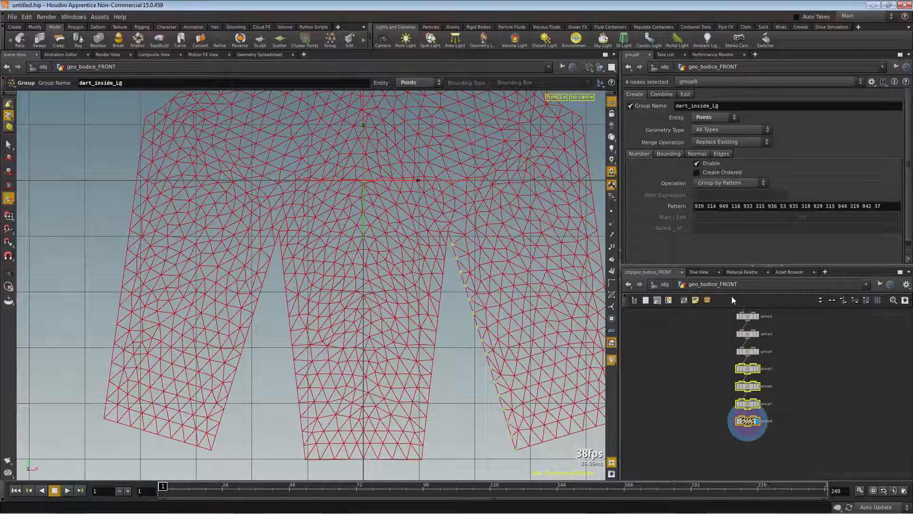
pyautogui.press('c')
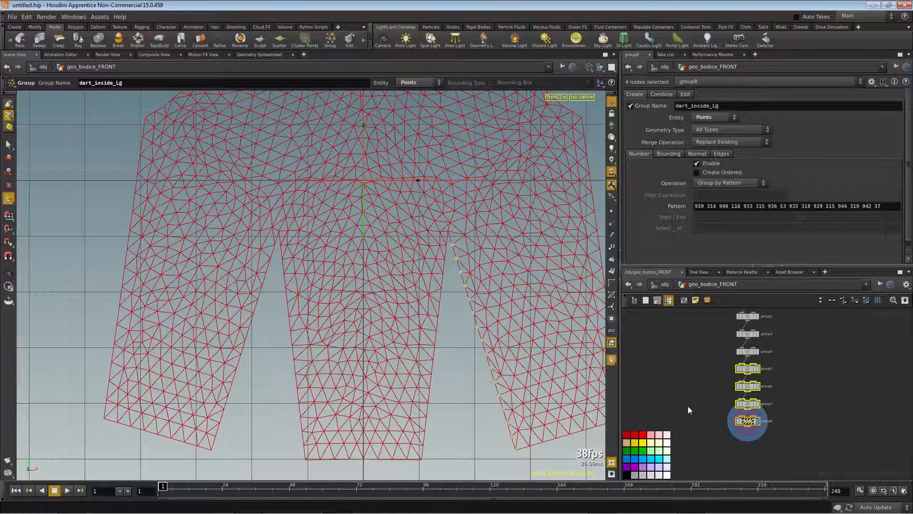
pyautogui.click(660, 470)
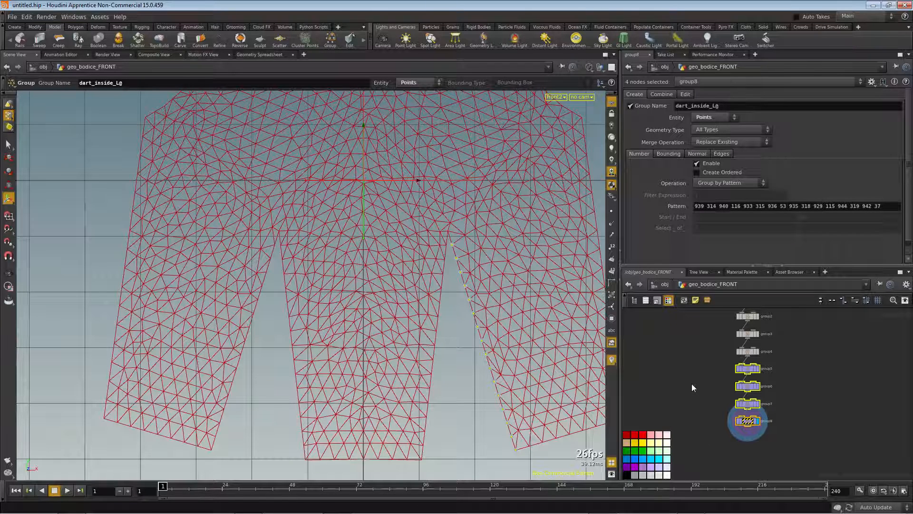
# Color the four shoulder and side group nodes above the purple dart groups light green in the network
pyautogui.moveTo(703, 372); pyautogui.dragTo(692, 412, button='middle')
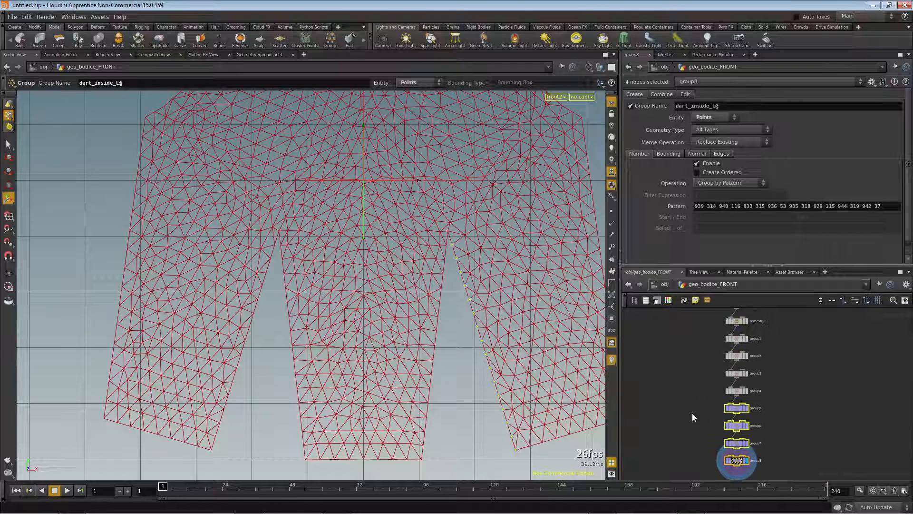
pyautogui.moveTo(767, 395); pyautogui.dragTo(700, 333)
pyautogui.press('c')
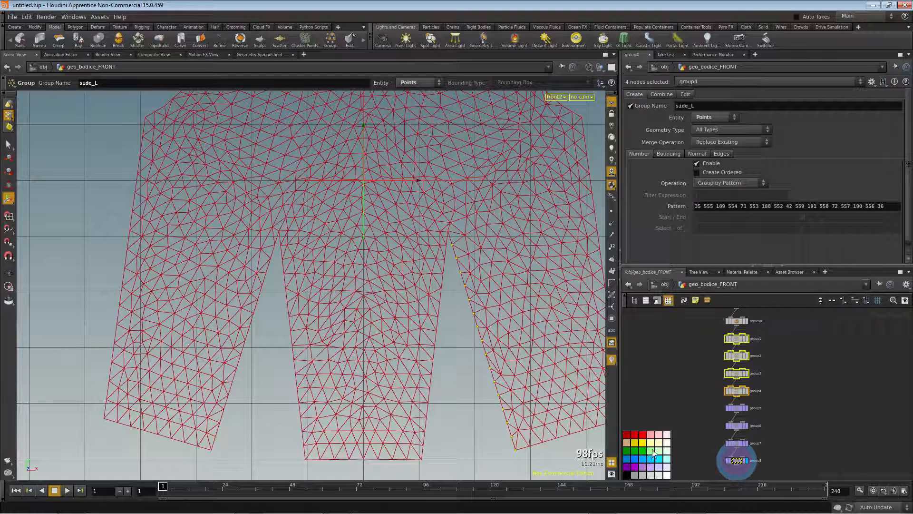
pyautogui.click(652, 450)
pyautogui.press('c')
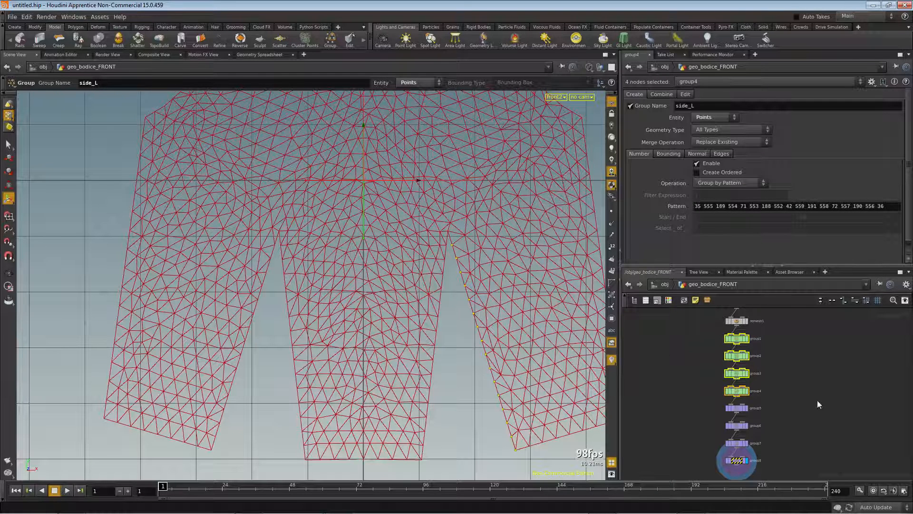
pyautogui.press('h')
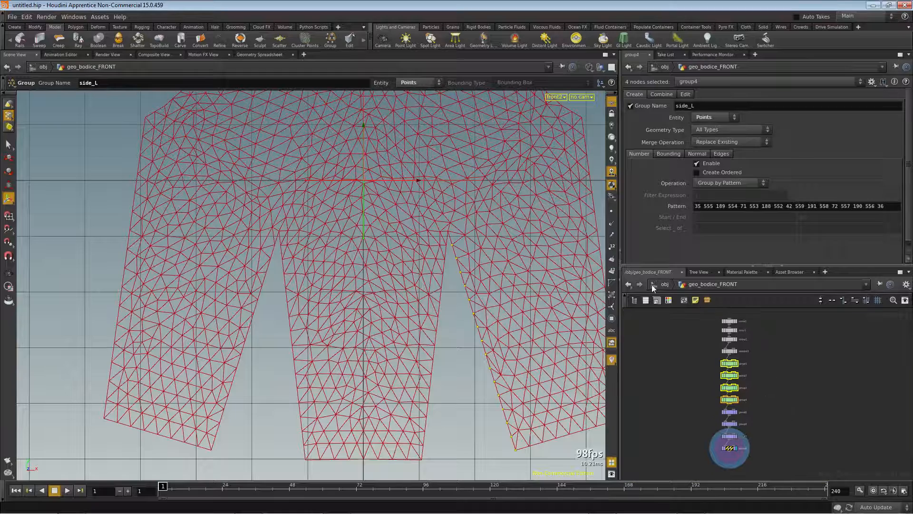
# Return to the object level, hide geo_bodice_FRONT and turn on display of template_bodice_BACK
pyautogui.click(652, 286)
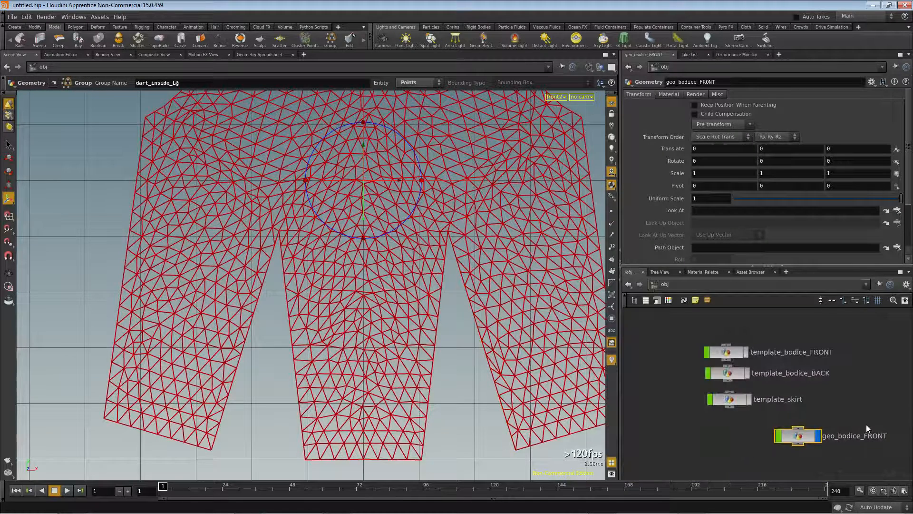
pyautogui.click(817, 436)
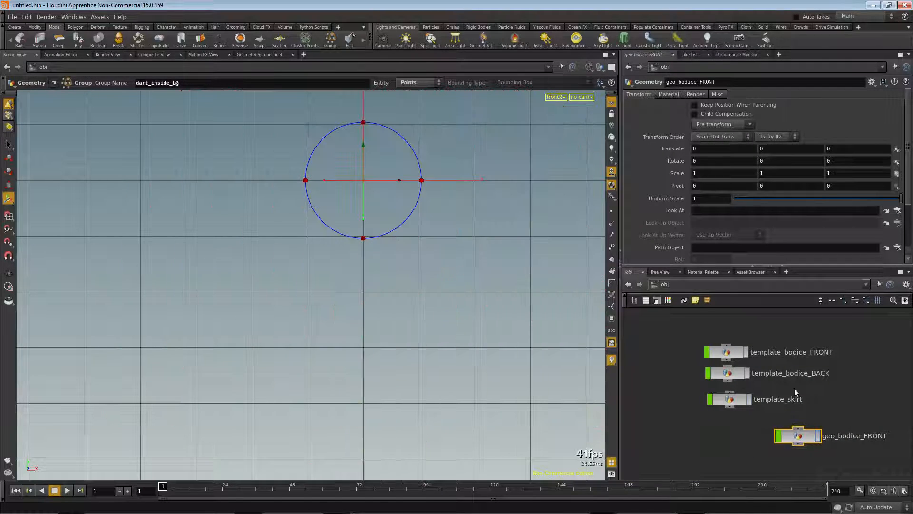
pyautogui.click(747, 373)
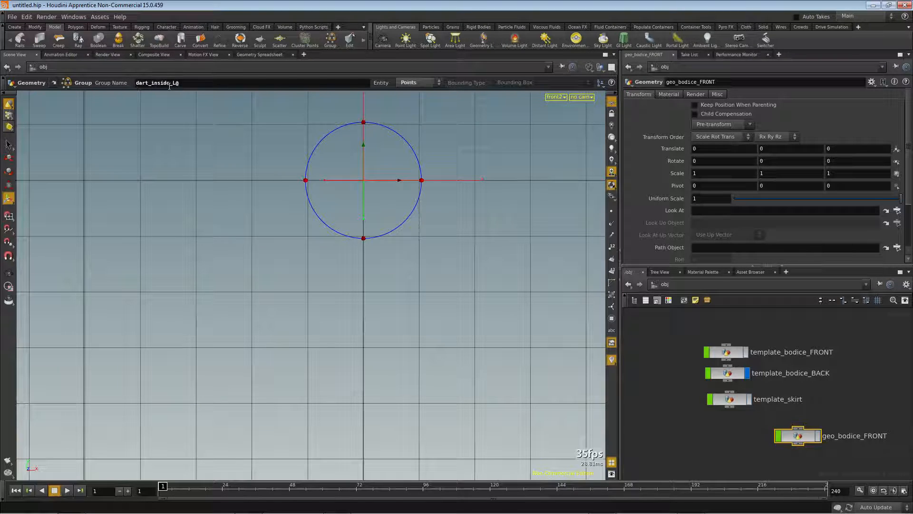
# Inside geo_bodice_FRONT, correct the group name in the last dart group node, group8, to dart_inside_L2
pyautogui.doubleClick(799, 433)
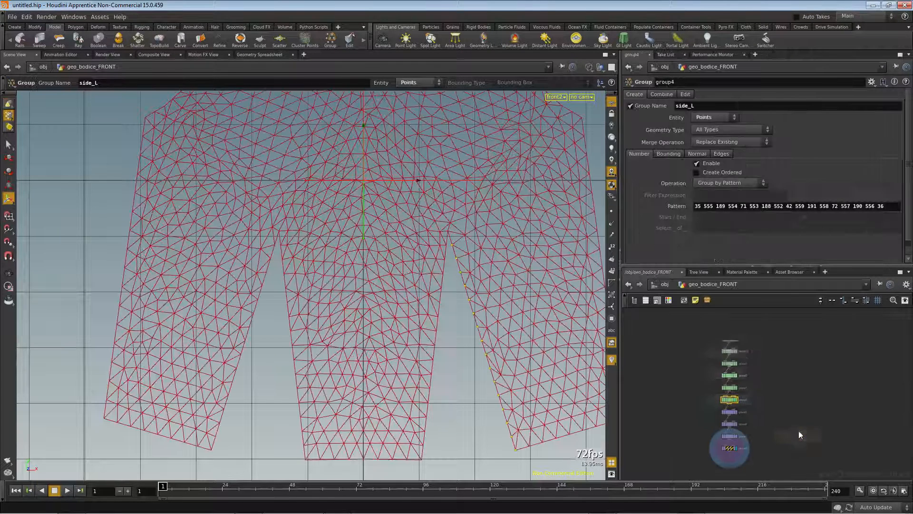
pyautogui.click(721, 449)
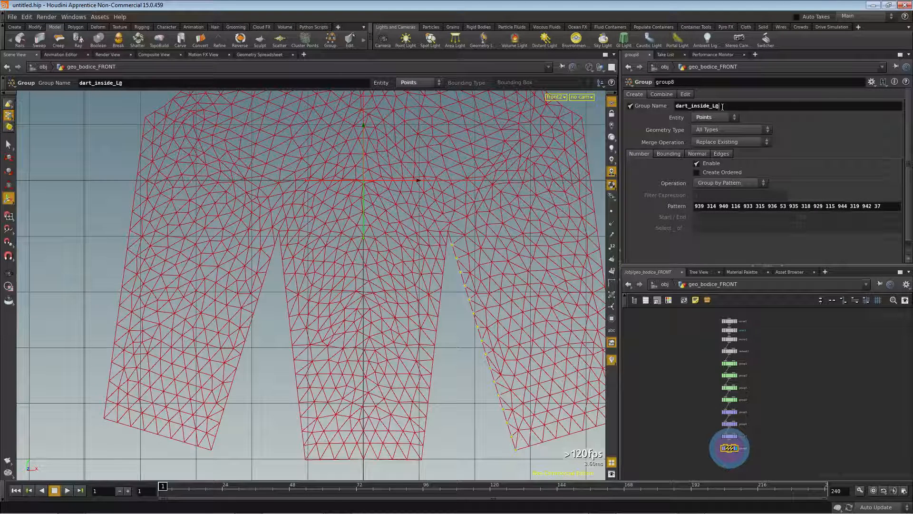
pyautogui.press('Return')
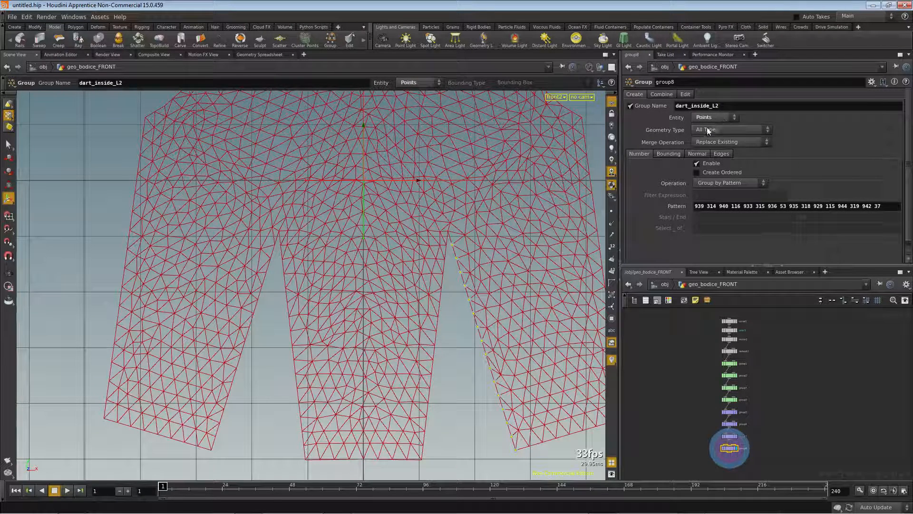
# Back at the object level, hide the bodice templates and turn off lighting in the viewport
pyautogui.click(664, 284)
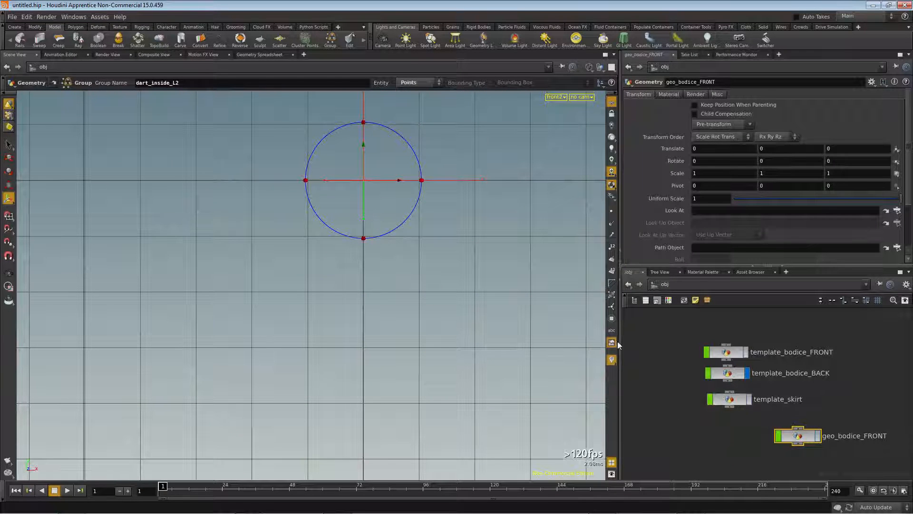
pyautogui.click(746, 352)
pyautogui.click(746, 373)
pyautogui.click(769, 448)
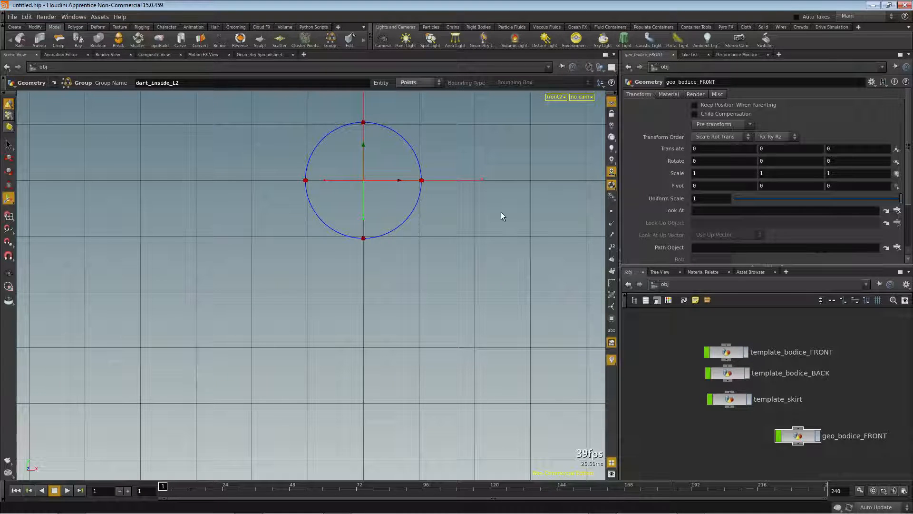
pyautogui.rightClick(612, 187)
pyautogui.click(612, 170)
pyautogui.click(612, 137)
pyautogui.click(611, 126)
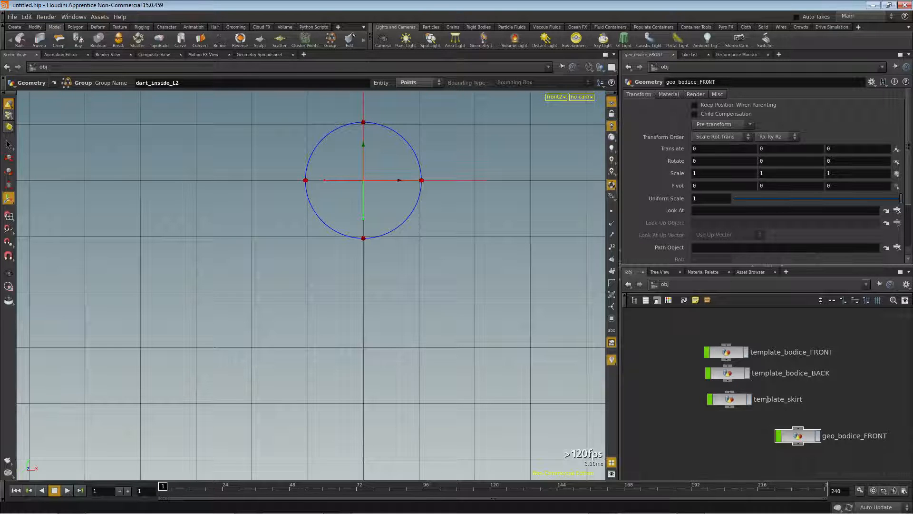
# Display template_bodice_BACK and frame the whole back pattern in the front view
pyautogui.click(748, 376)
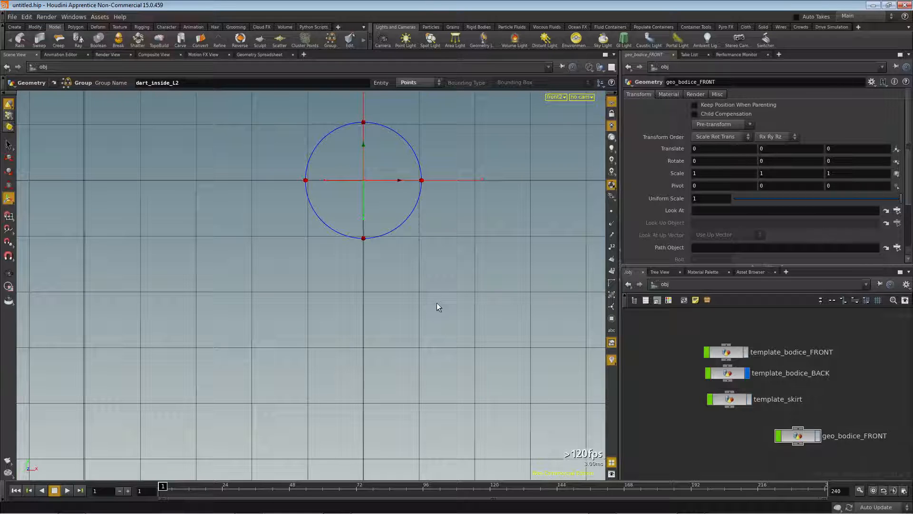
pyautogui.press('Escape')
pyautogui.press('h')
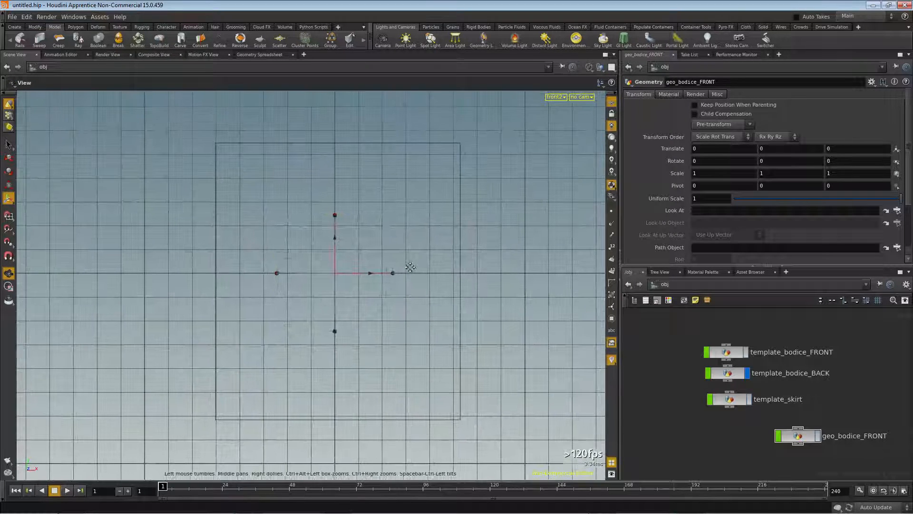
pyautogui.press('Return')
pyautogui.hotkey('space', '1')
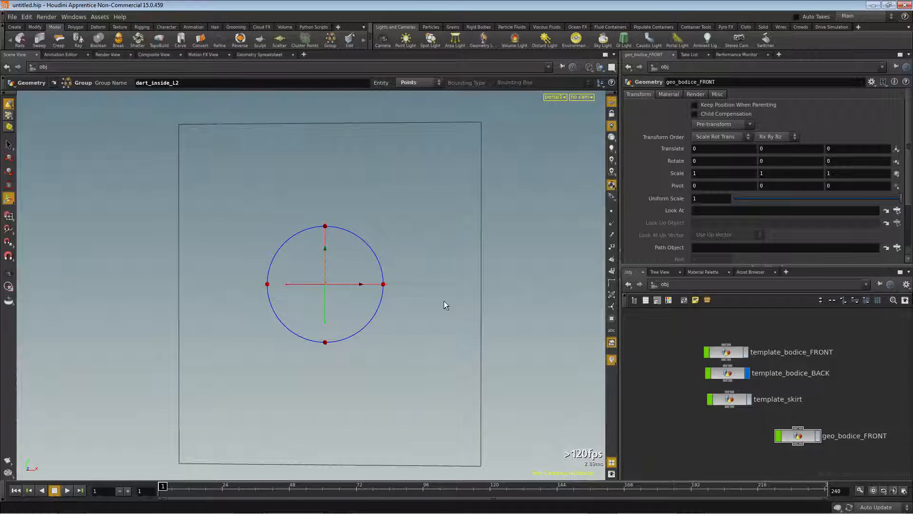
pyautogui.hotkey('space', '3')
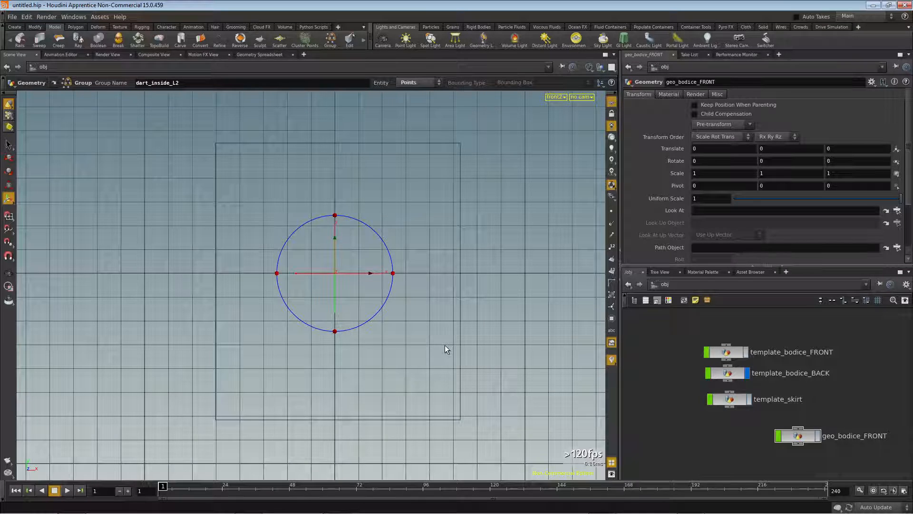
pyautogui.scroll(3, 357, 366)
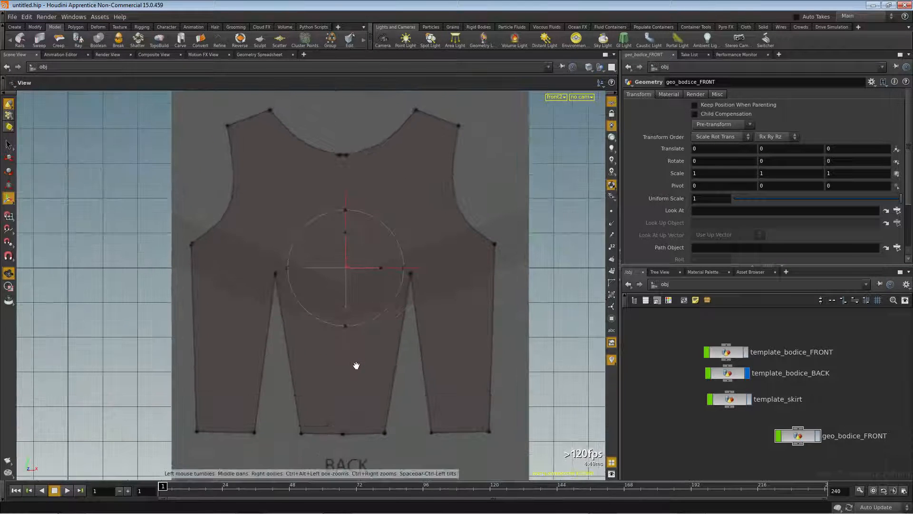
pyautogui.scroll(-2, 357, 366)
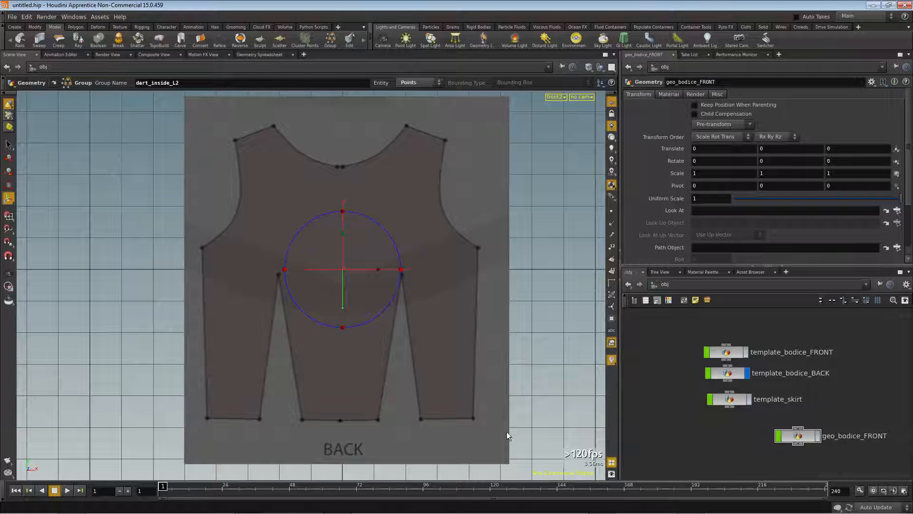
# Select all three template objects and align the back pattern to the grid by setting their translation to X 0.105 and Y -0.292
pyautogui.moveTo(691, 325); pyautogui.dragTo(757, 420)
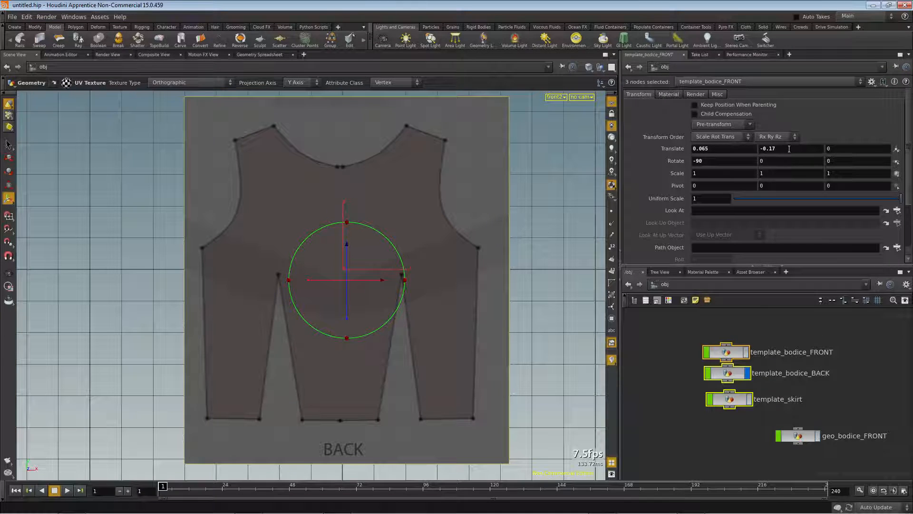
pyautogui.moveTo(787, 149); pyautogui.dragTo(285, 212, button='middle')
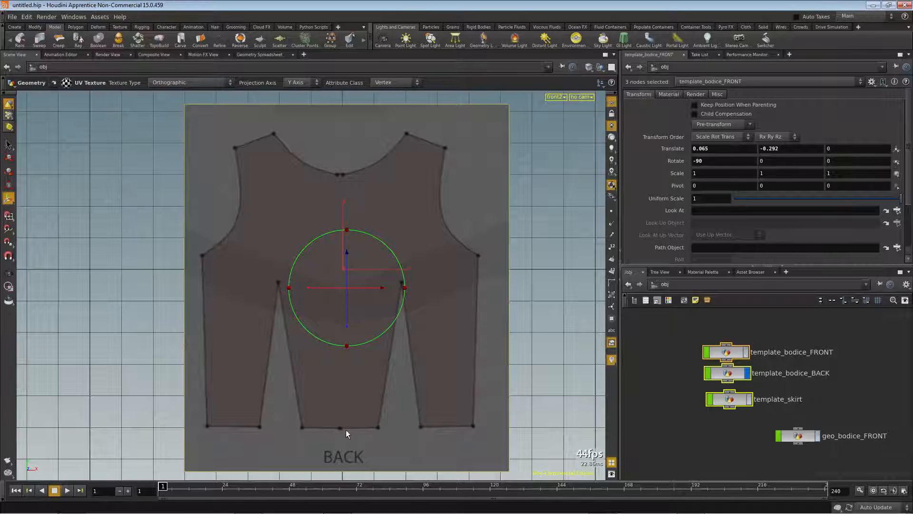
pyautogui.moveTo(710, 149); pyautogui.dragTo(881, 179, button='middle')
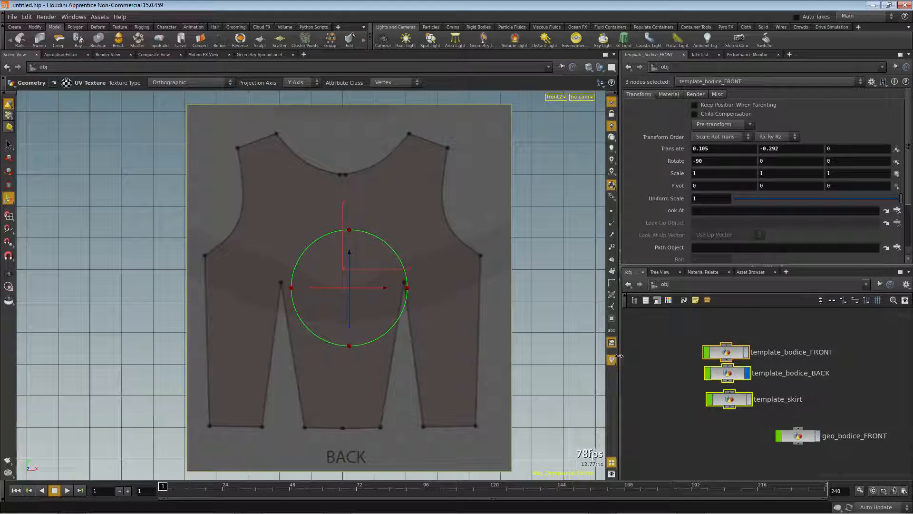
# Start a polygon curve with grid snapping, placing points at the back bodice's bottom center and neckline center
pyautogui.click(14, 27)
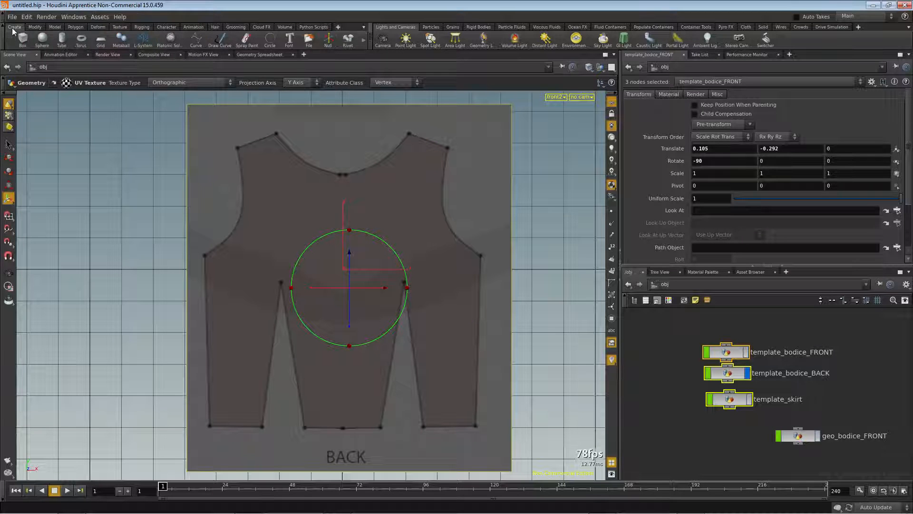
pyautogui.click(196, 40)
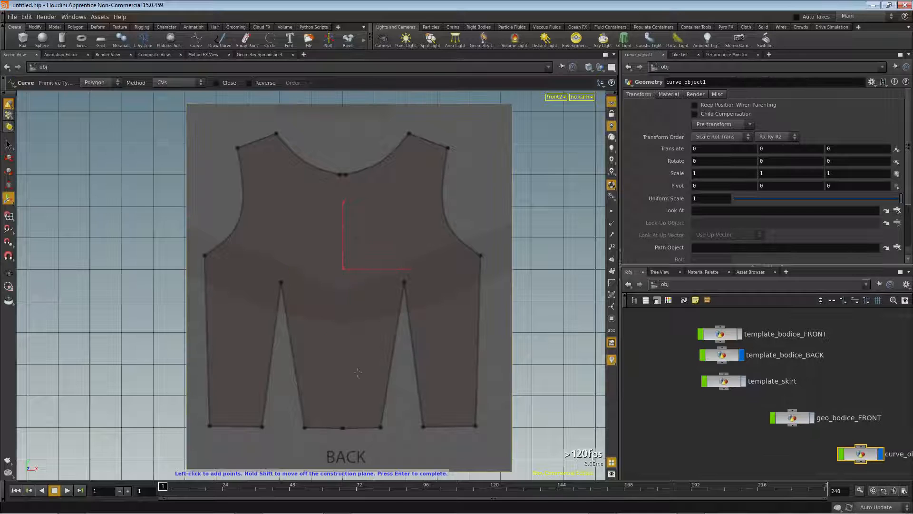
pyautogui.press('x')
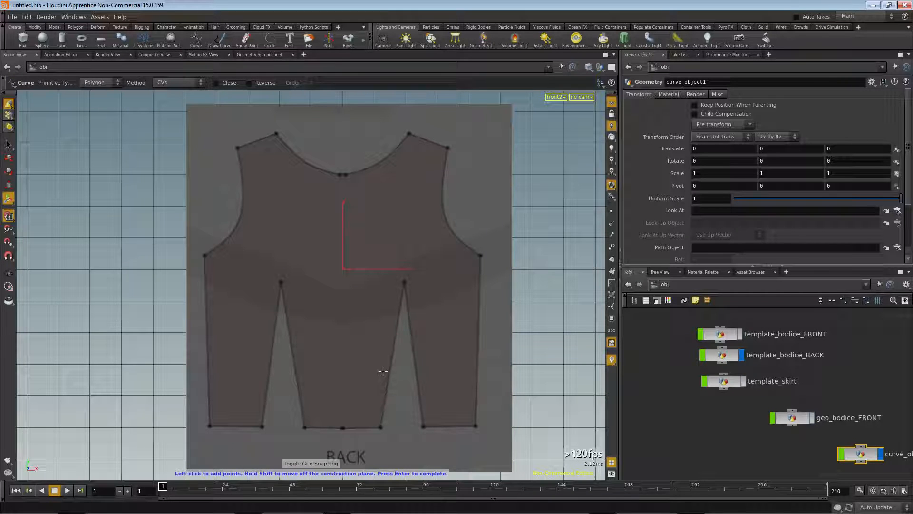
pyautogui.click(342, 428)
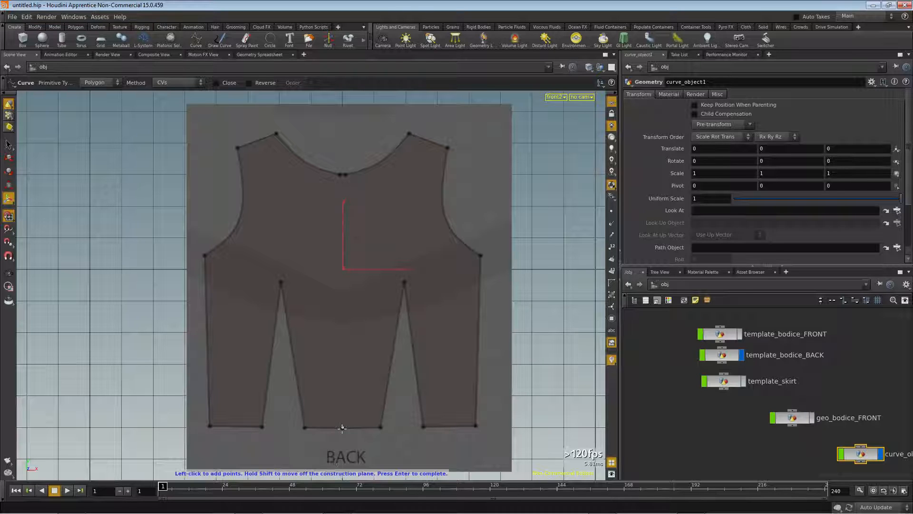
pyautogui.click(342, 174)
# Trace the left half of the back pattern's neckline, shoulder and armhole with curve points down to the underarm corner
pyautogui.click(317, 168)
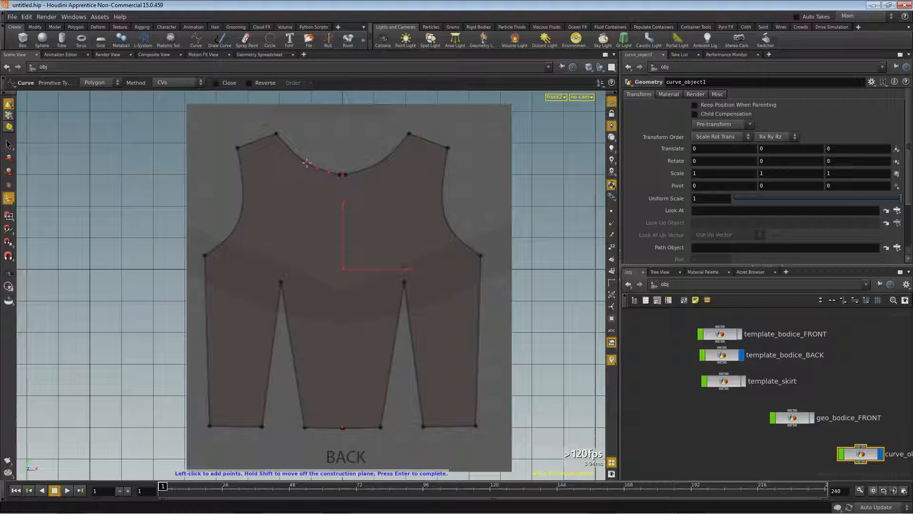
pyautogui.click(297, 156)
pyautogui.click(285, 145)
pyautogui.click(276, 133)
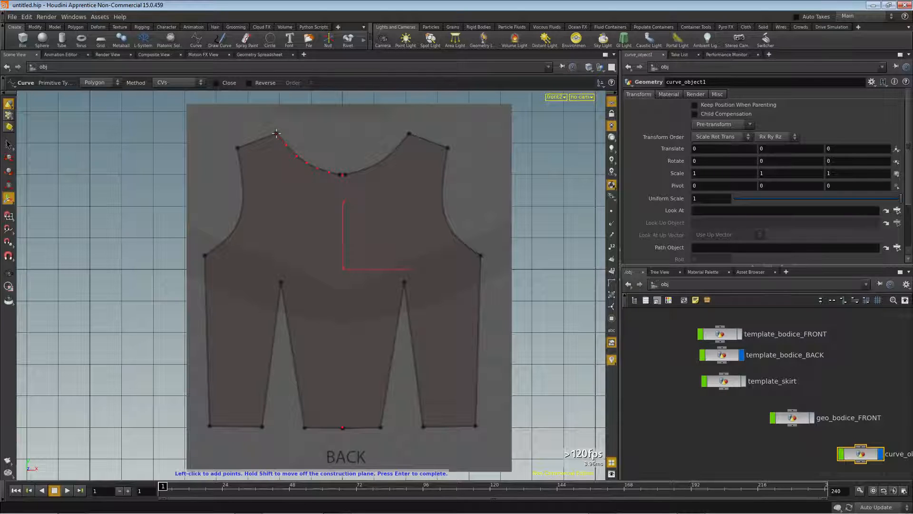
pyautogui.click(237, 146)
pyautogui.click(241, 217)
pyautogui.click(205, 255)
# Continue the curve around the left side, hem and dart to the bottom center and close the outline
pyautogui.click(281, 282)
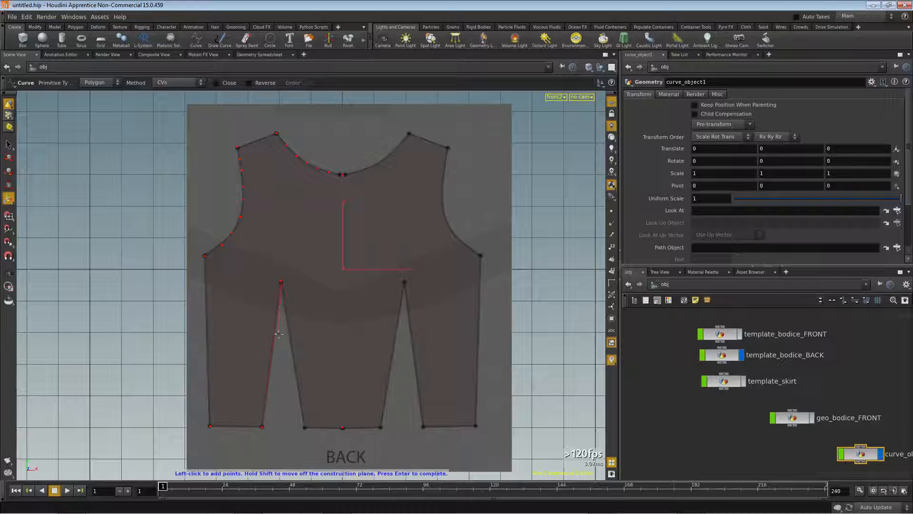
pyautogui.click(305, 426)
pyautogui.click(342, 428)
pyautogui.press('Return')
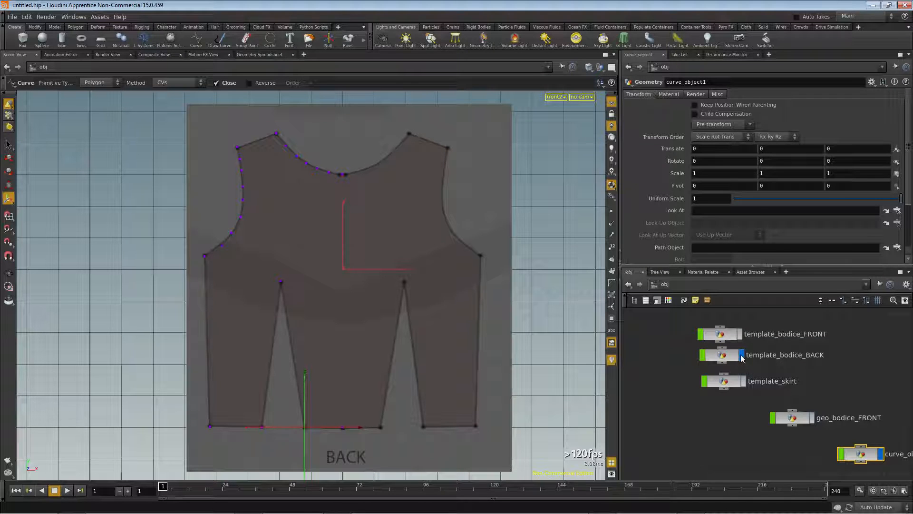
# Hide template_bodice_BACK, move the new curve object below geo_bodice_FRONT and rename it geo_bodice_BACK
pyautogui.click(742, 356)
pyautogui.moveTo(822, 454); pyautogui.dragTo(768, 444)
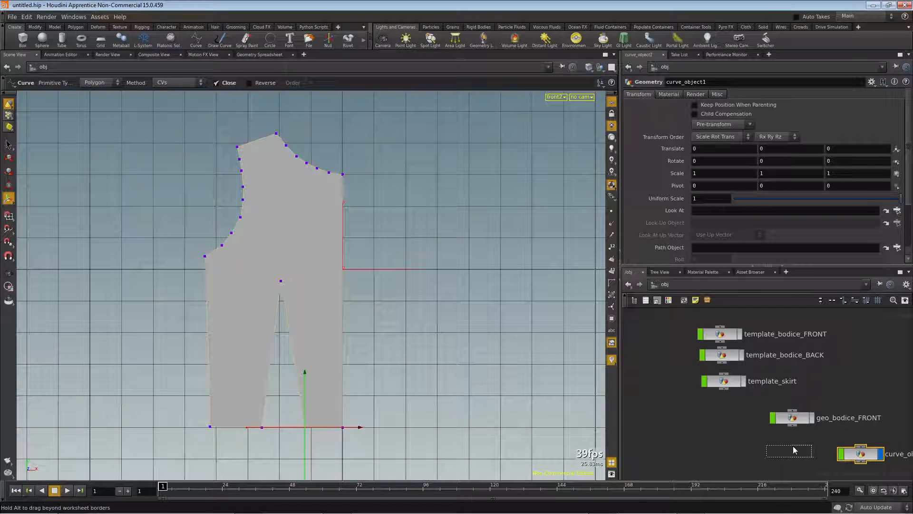
pyautogui.moveTo(858, 448); pyautogui.dragTo(784, 444)
pyautogui.write('geo_bodic')
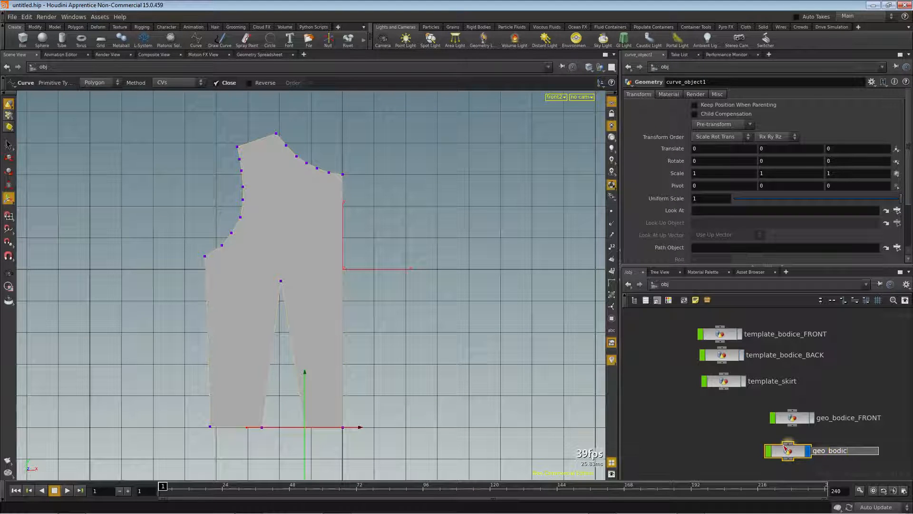
pyautogui.write('e_BACK')
pyautogui.press('Return')
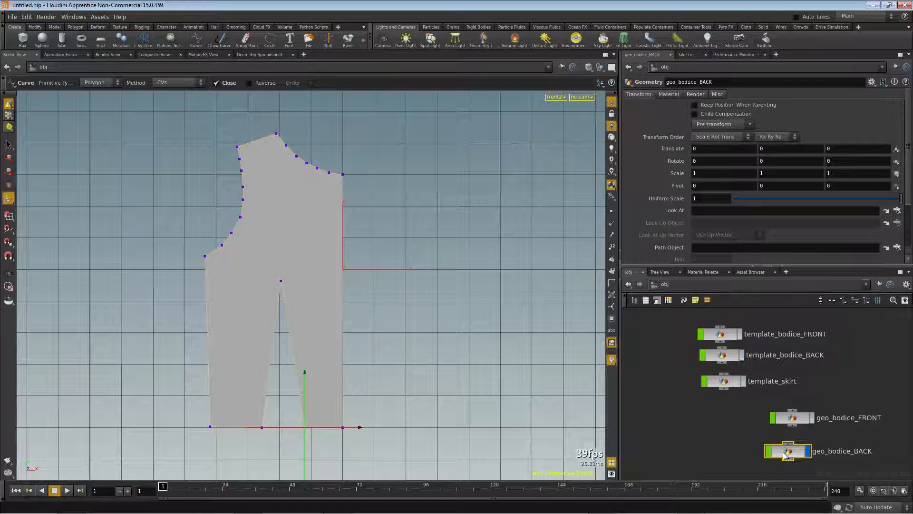
# Inside geo_bodice_BACK, add a Color node connected below curve1 and display its output
pyautogui.doubleClick(787, 449)
pyautogui.press('Tab')
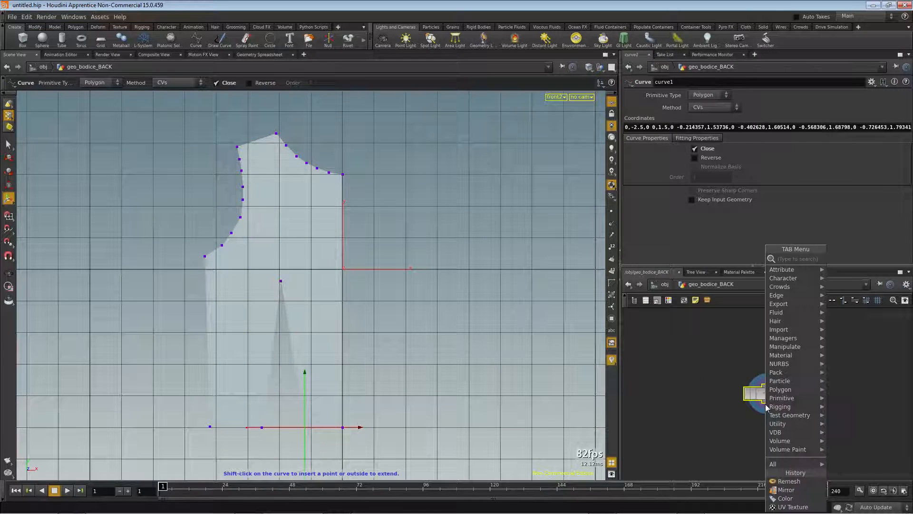
pyautogui.write('color')
pyautogui.press('Return')
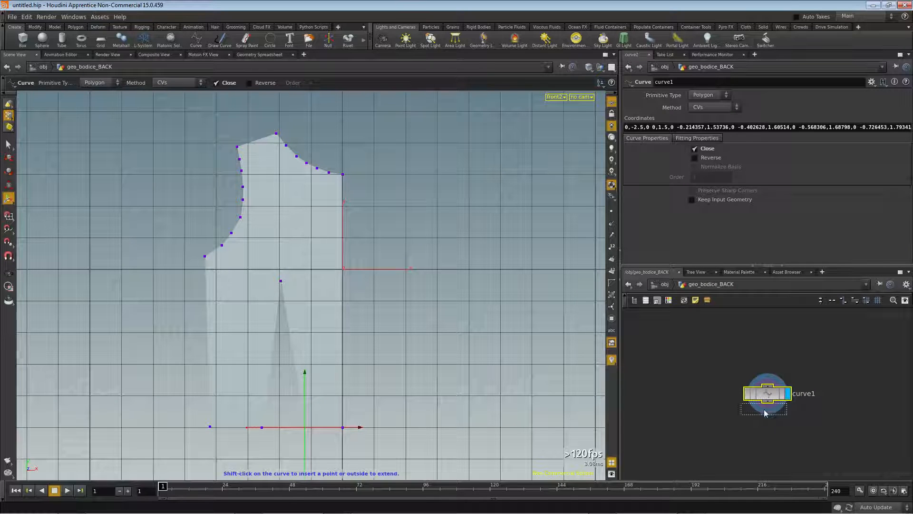
pyautogui.click(766, 420)
pyautogui.click(787, 421)
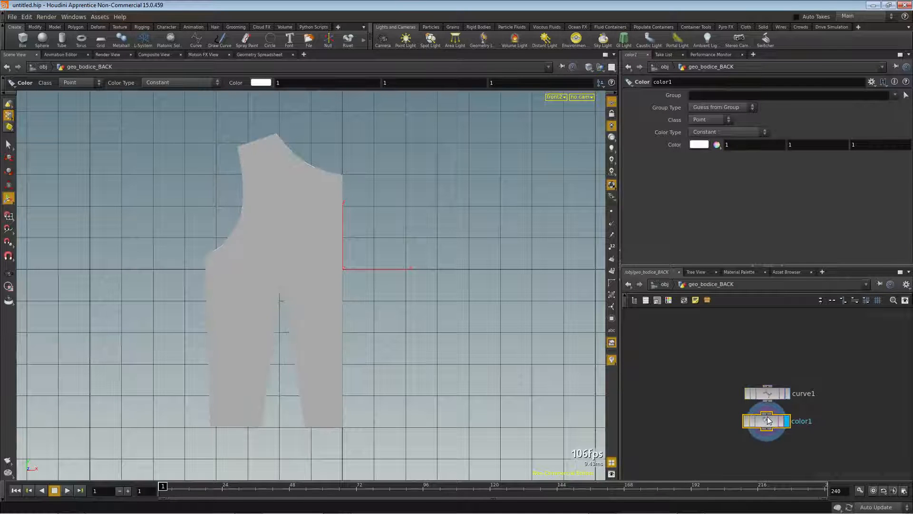
# Set the back bodice's color to dark orange (0.5, 0.25, 0)
pyautogui.click(696, 144)
pyautogui.click(698, 109)
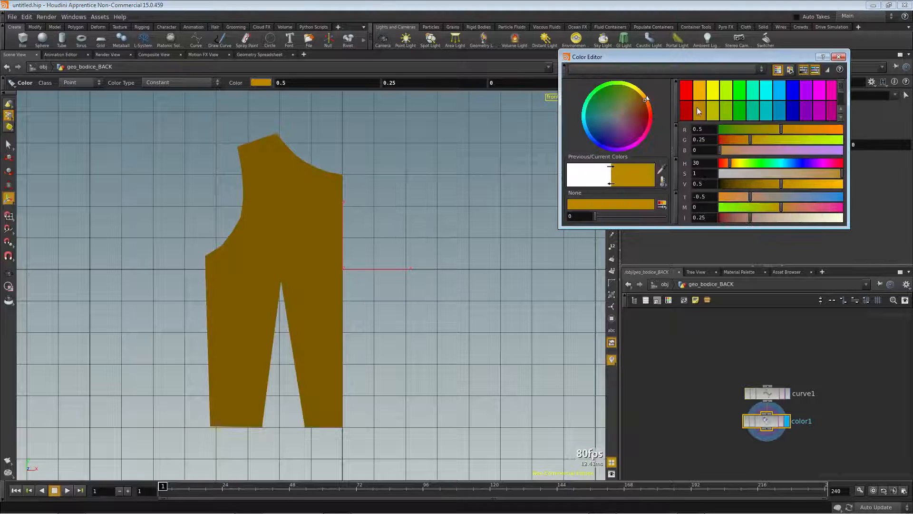
pyautogui.click(839, 57)
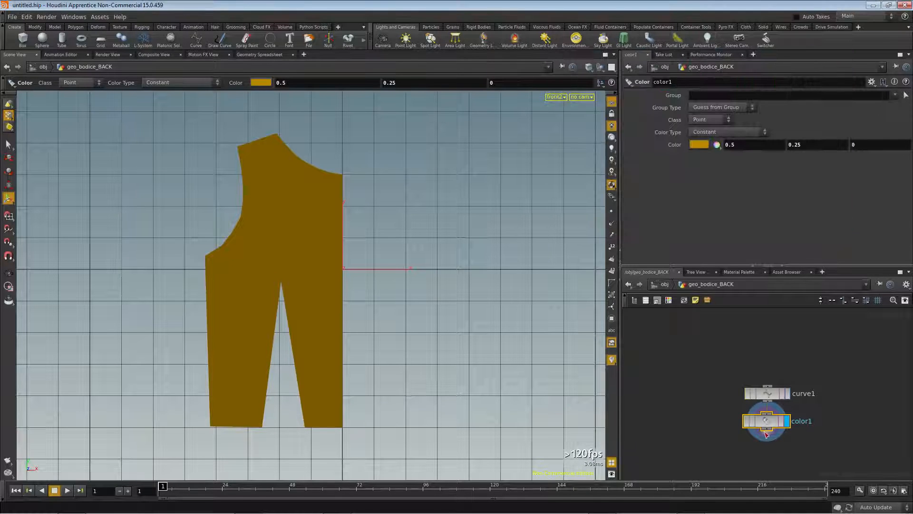
# Add a Mirror node below color1 and display it to complete the other half of the back bodice
pyautogui.press('Tab')
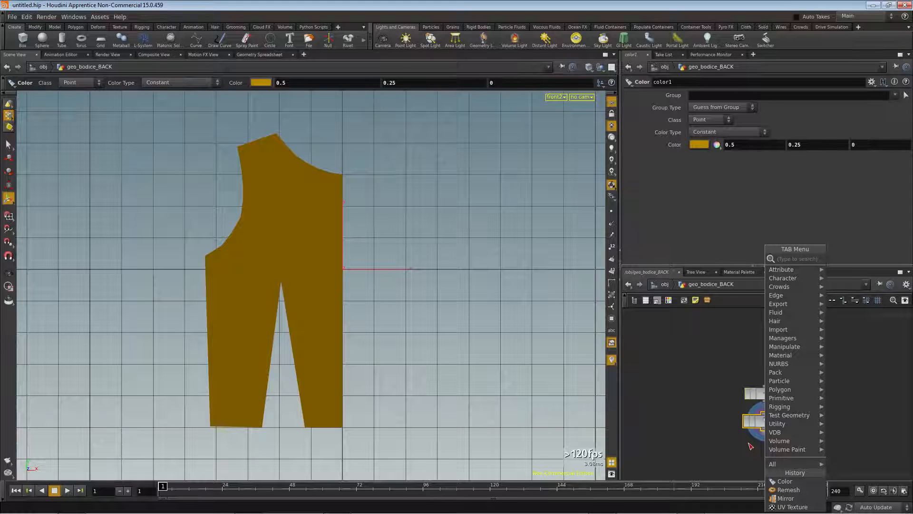
pyautogui.write('mirror')
pyautogui.press('Return')
pyautogui.click(768, 457)
pyautogui.click(786, 458)
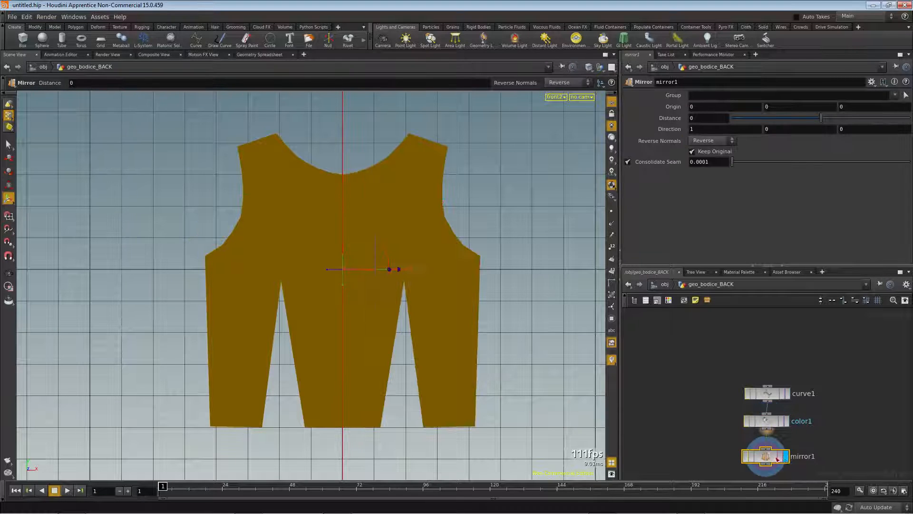
pyautogui.moveTo(738, 429); pyautogui.dragTo(737, 345, button='middle')
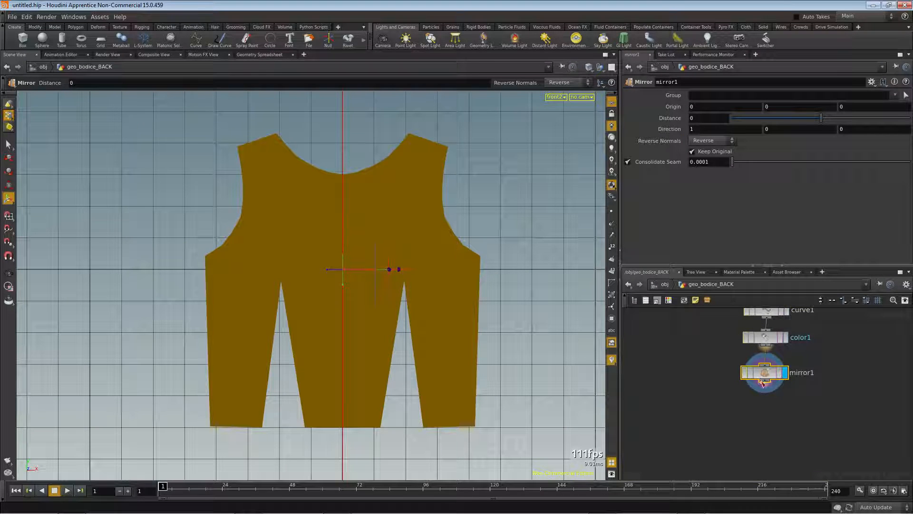
pyautogui.press('Tab')
pyautogui.write('rem')
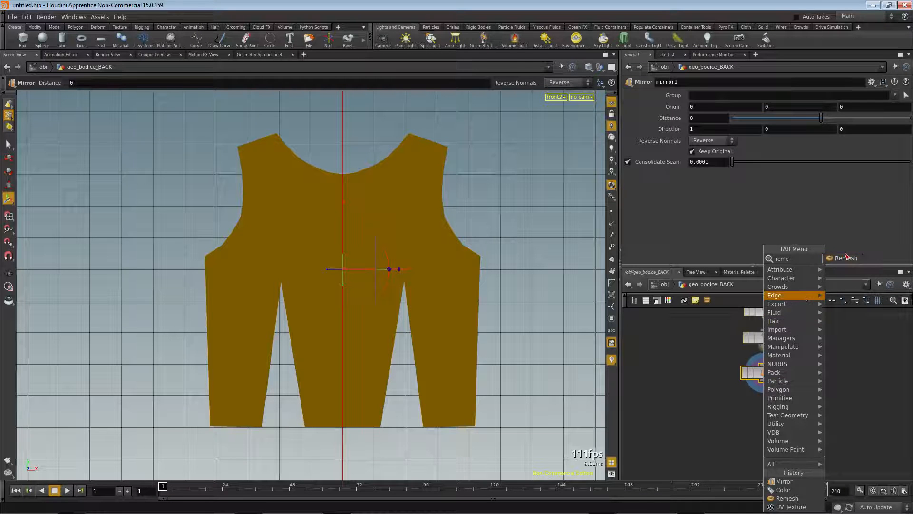
pyautogui.press('Escape')
pyautogui.rightClick(764, 413)
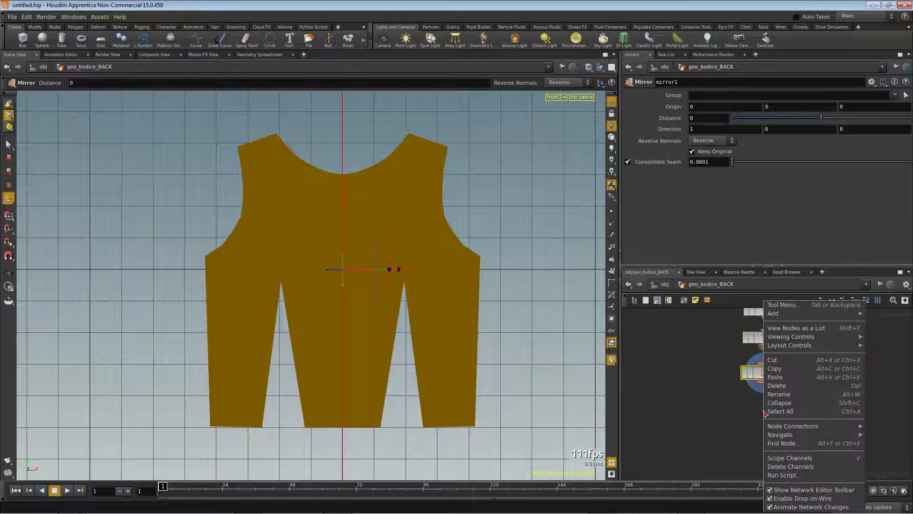
pyautogui.click(732, 415)
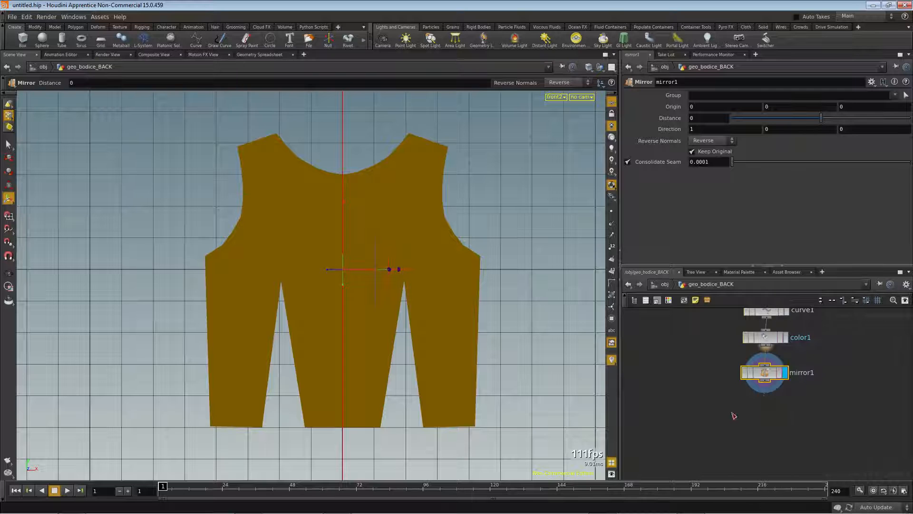
pyautogui.rightClick(762, 412)
pyautogui.click(750, 413)
# Add a Remesh node below mirror1, connect it to the mirrored bodice and display its output
pyautogui.press('Tab')
pyautogui.write('reme')
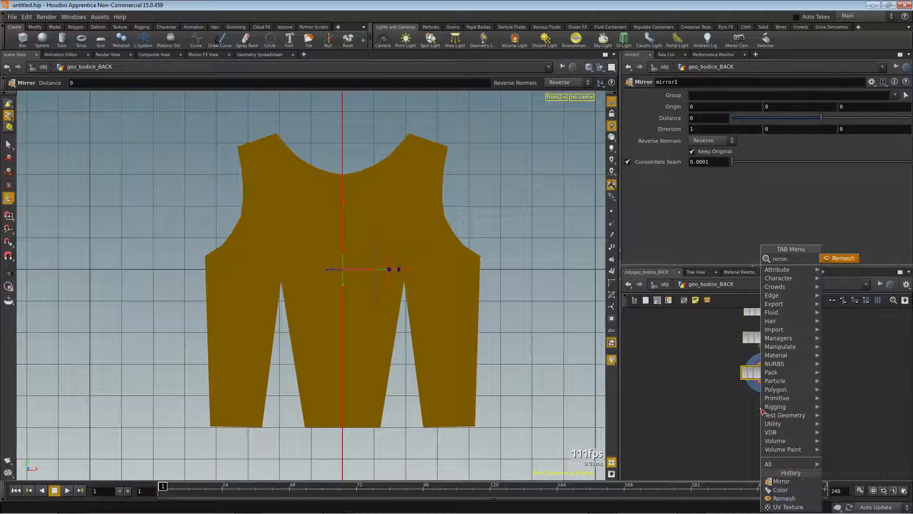
pyautogui.press('Return')
pyautogui.click(761, 409)
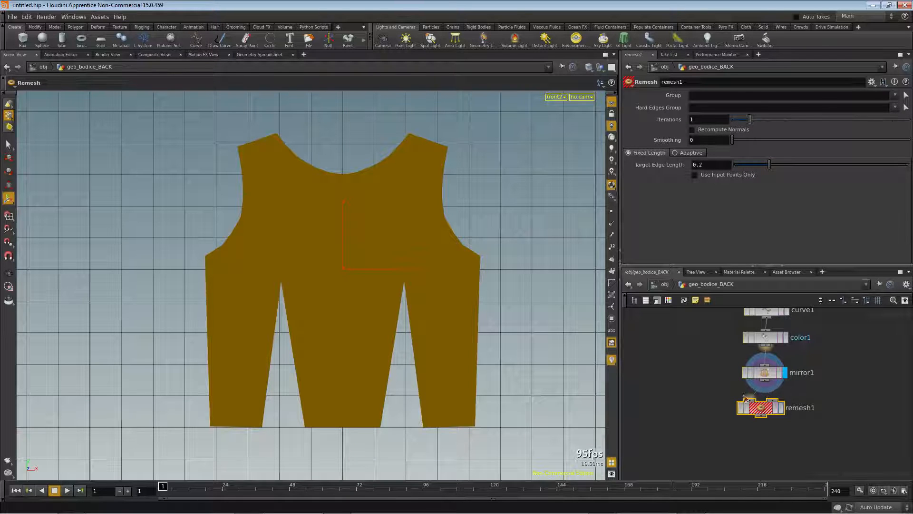
pyautogui.moveTo(746, 399); pyautogui.dragTo(761, 401)
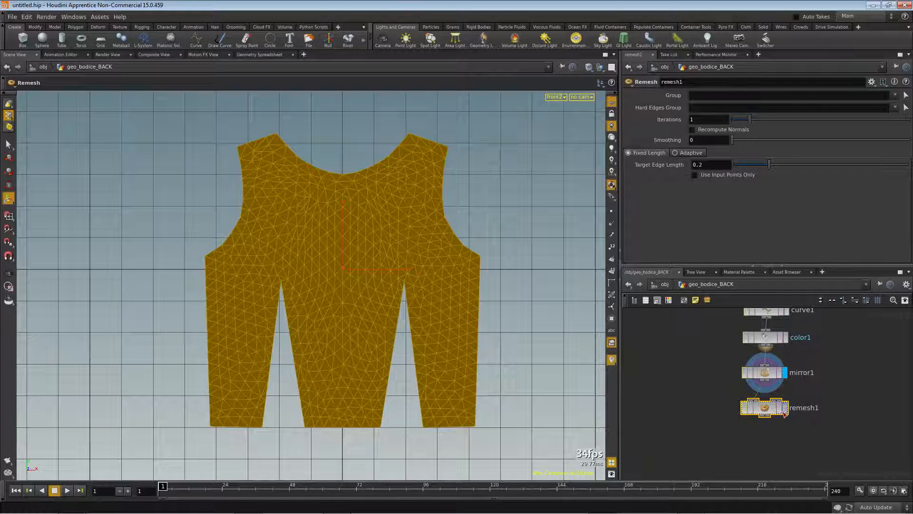
pyautogui.click(785, 407)
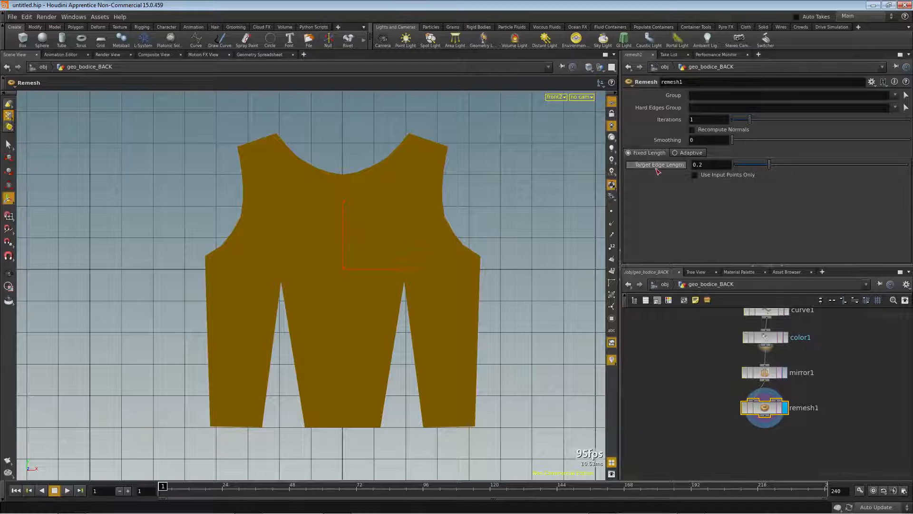
# Set the remesh target edge length to 0.15 and show the mesh as wireframe
pyautogui.press('BackSpace')
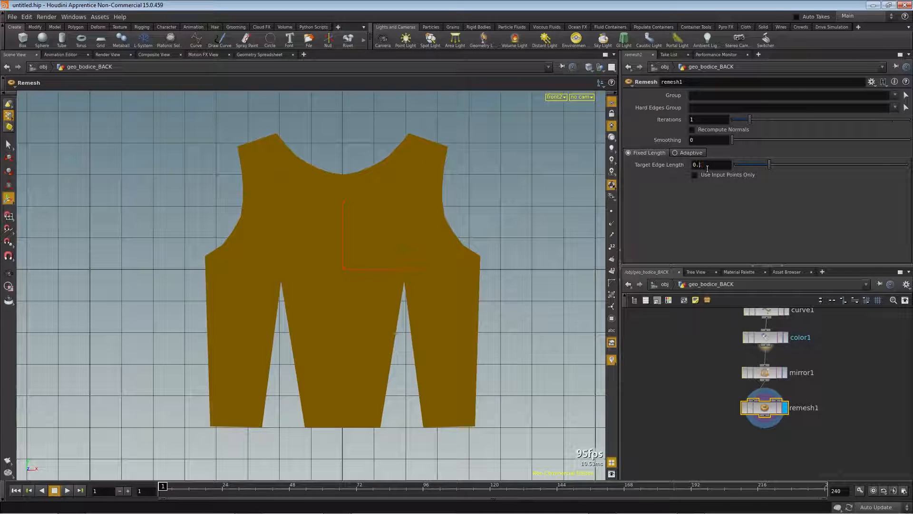
pyautogui.press('Return')
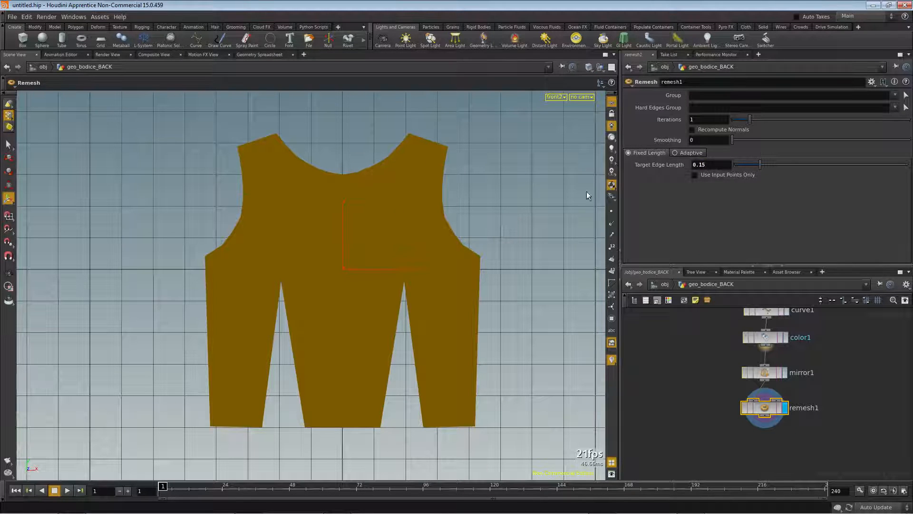
pyautogui.press('w')
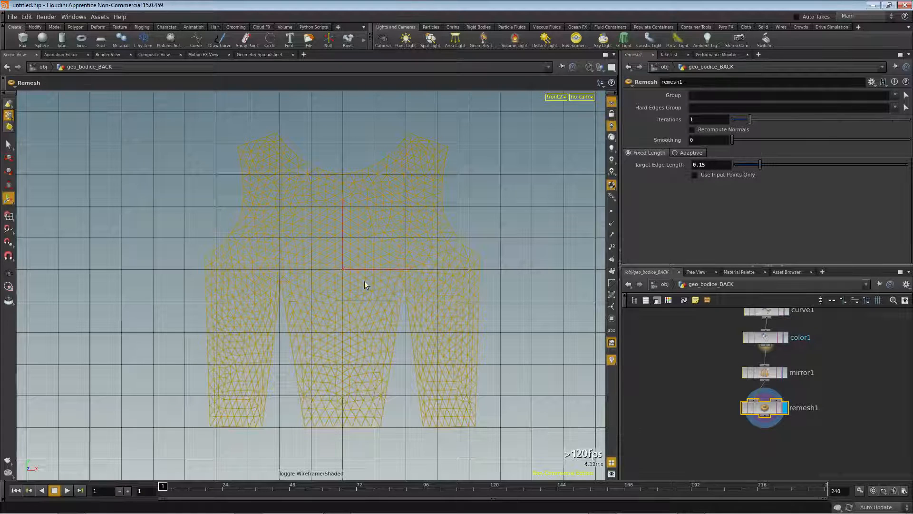
# Change the color1 node's color to purple (0.25, 0, 0.5)
pyautogui.click(764, 337)
pyautogui.click(695, 143)
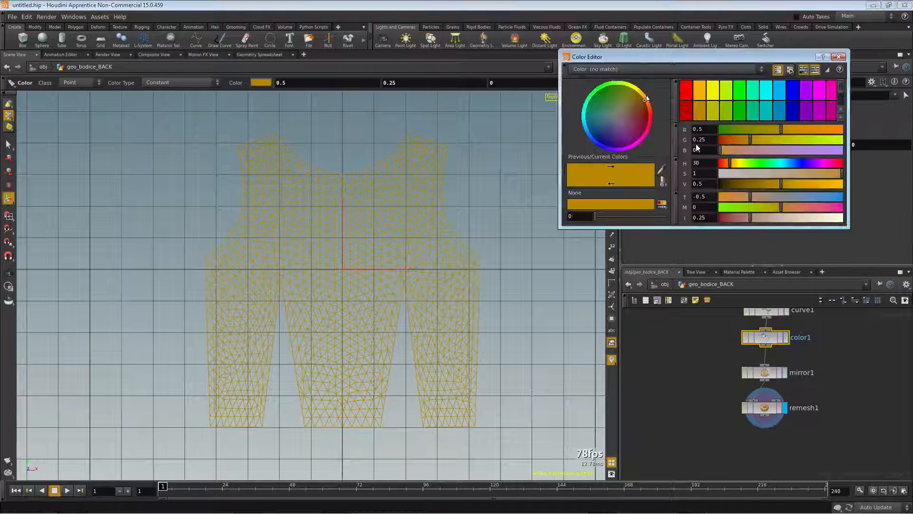
pyautogui.click(804, 108)
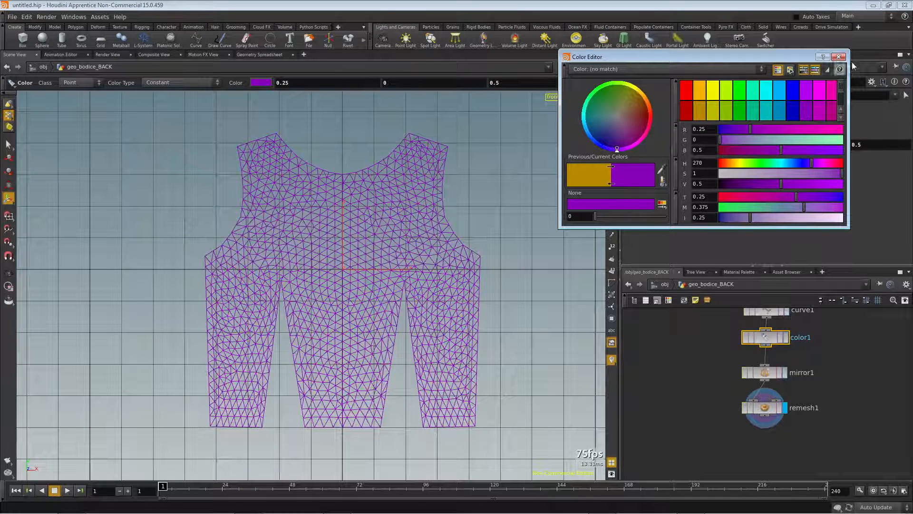
pyautogui.click(839, 57)
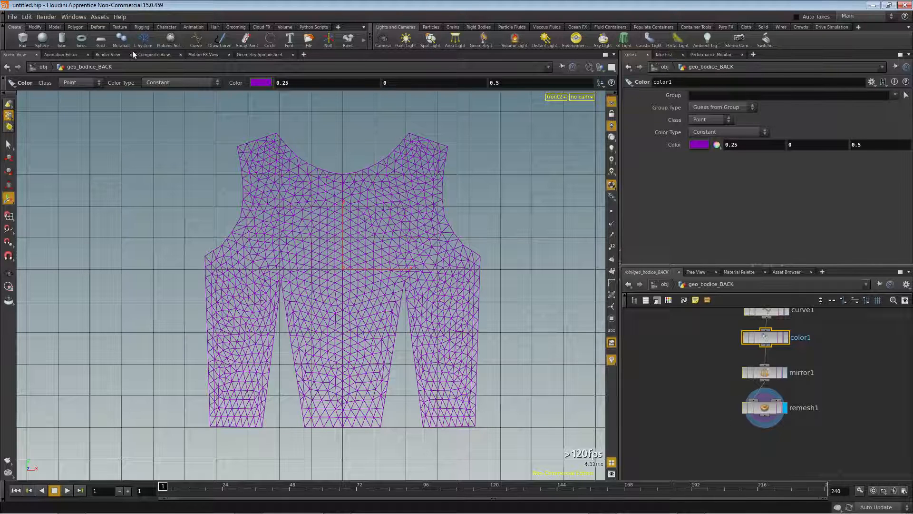
# Select the remeshed points along the shoulder edge at negative X and group them as top_R
pyautogui.click(55, 27)
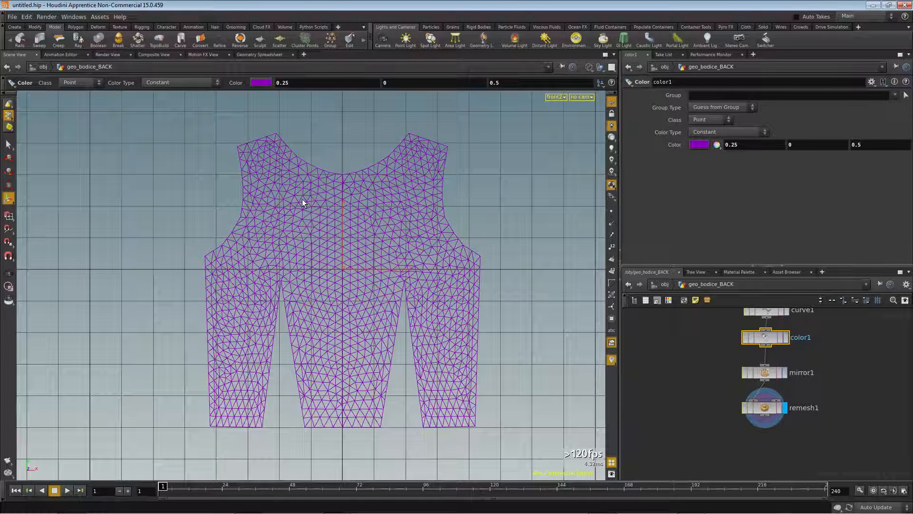
pyautogui.press('s')
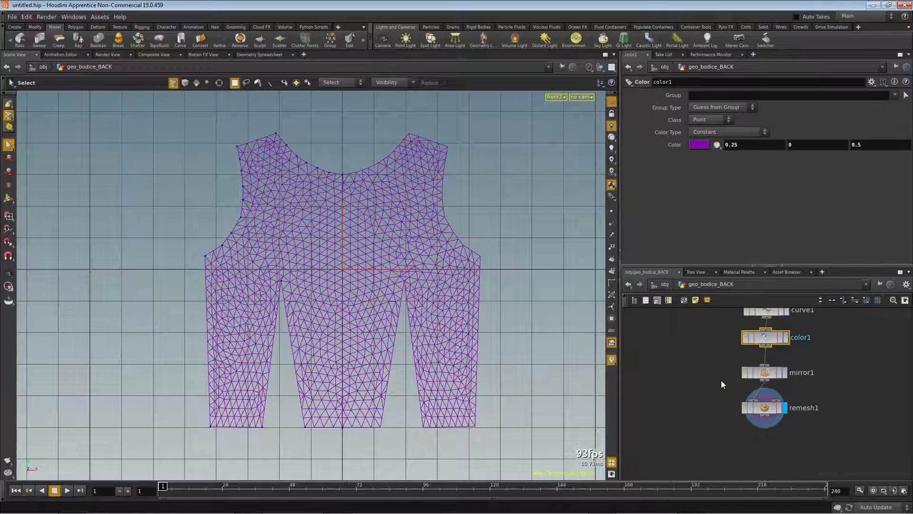
pyautogui.click(767, 407)
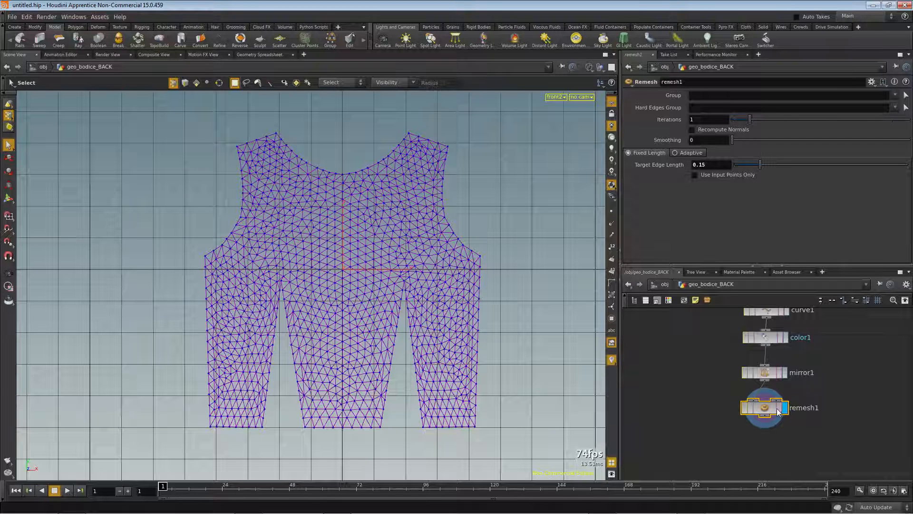
pyautogui.press('a')
pyautogui.click(276, 134)
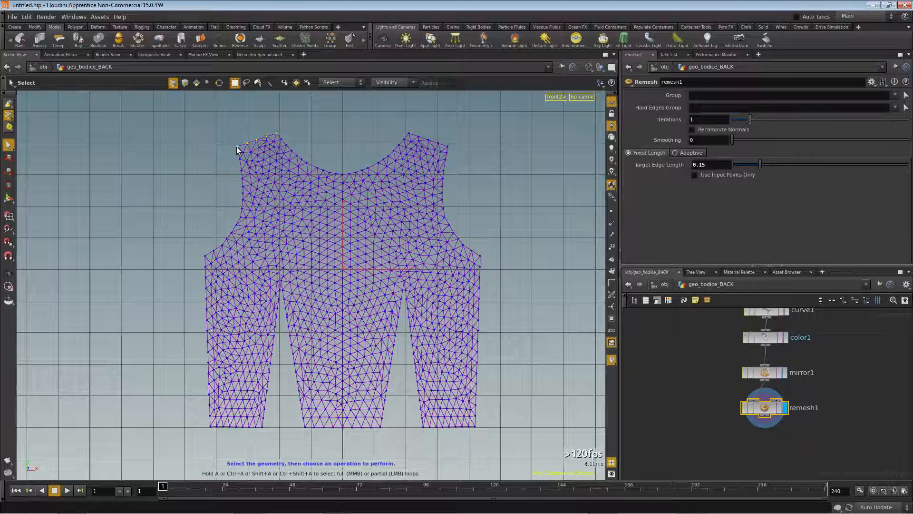
pyautogui.click(237, 147)
pyautogui.click(332, 38)
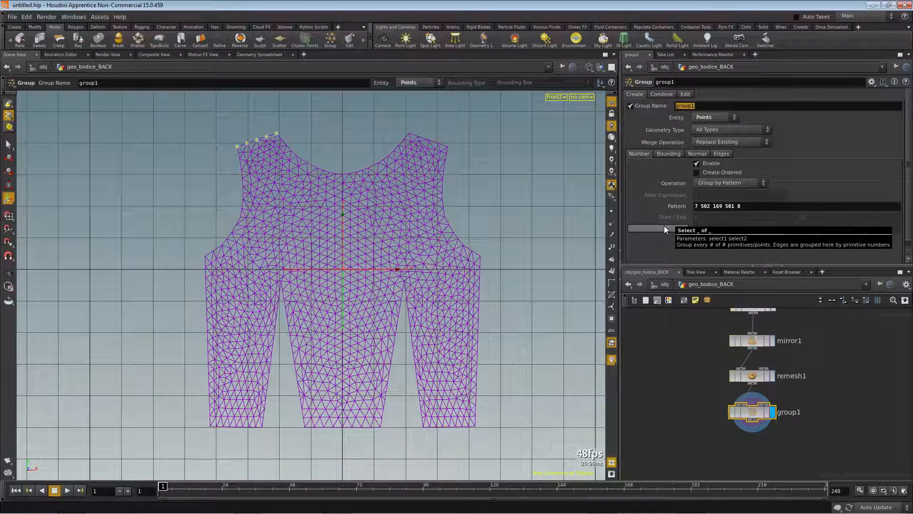
pyautogui.write('top_R')
pyautogui.press('Return')
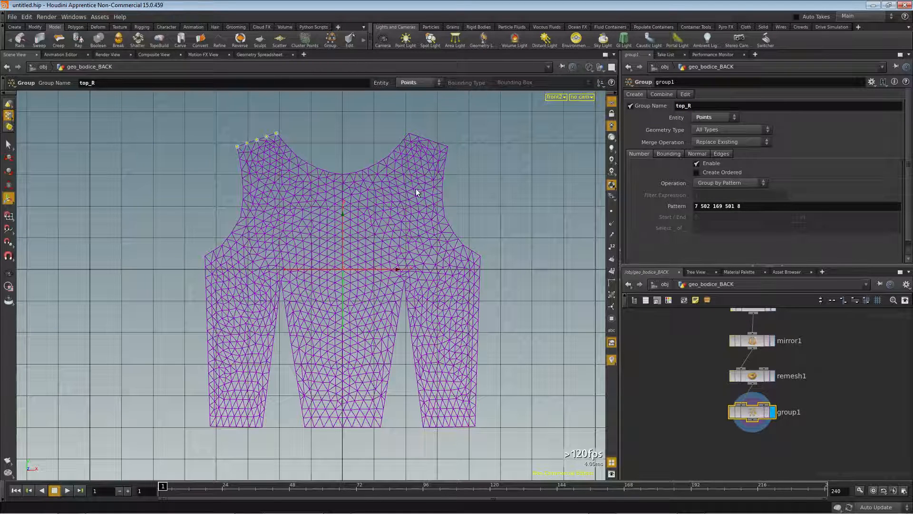
# Group the points along the opposite shoulder edge and name the group top_L
pyautogui.press('s')
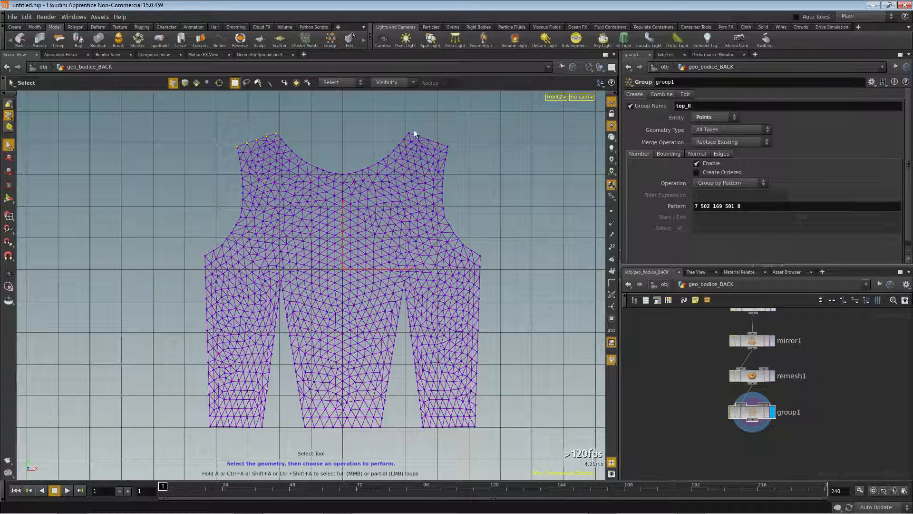
pyautogui.keyDown('shift'); pyautogui.click(447, 145); pyautogui.keyUp('shift')
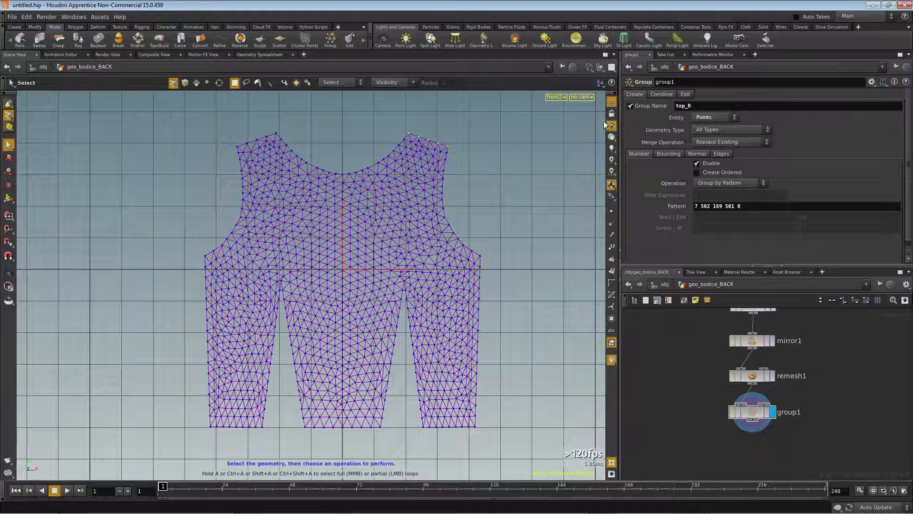
pyautogui.click(329, 40)
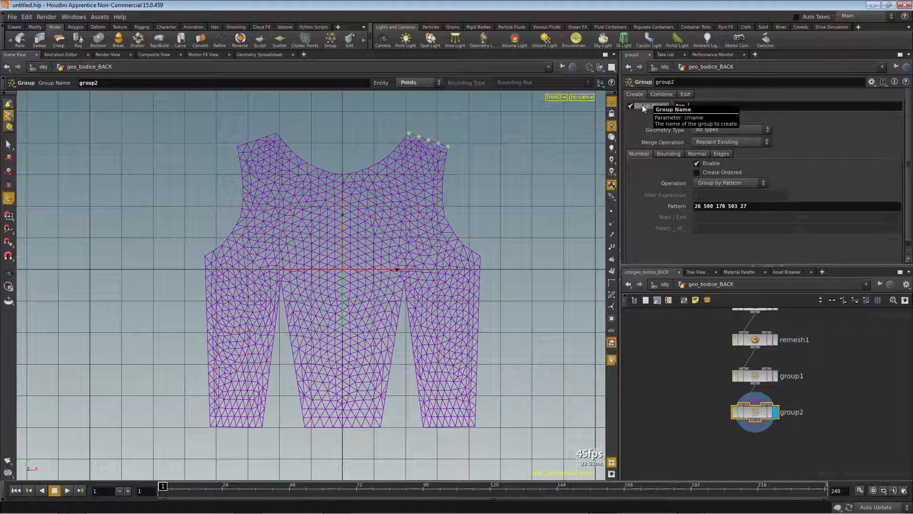
pyautogui.press('Return')
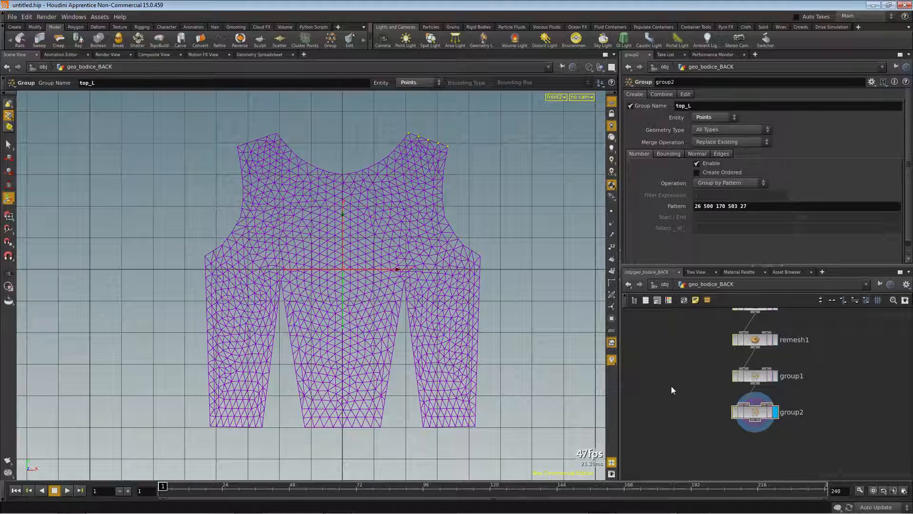
# Select the side-seam points from underarm to hem below the top_R shoulder and group them as side_R
pyautogui.press('s')
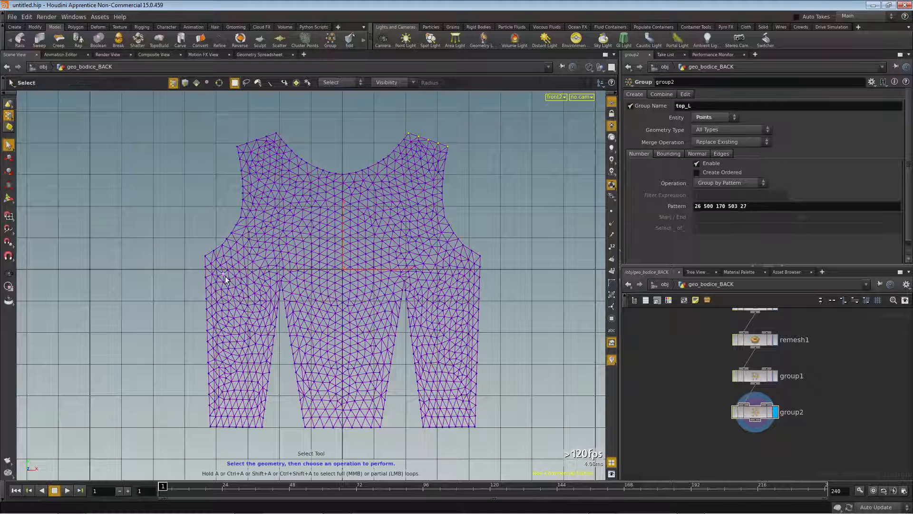
pyautogui.click(204, 257)
pyautogui.click(209, 424)
pyautogui.click(333, 39)
pyautogui.click(708, 108)
pyautogui.write('side_R')
pyautogui.press('Return')
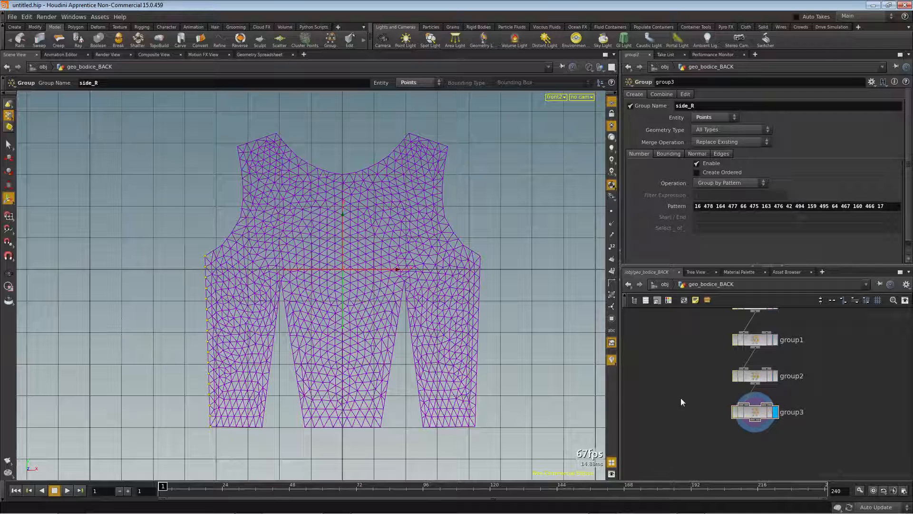
# Select the side-seam points from underarm to hem at positive X and group them as side_L
pyautogui.press('s')
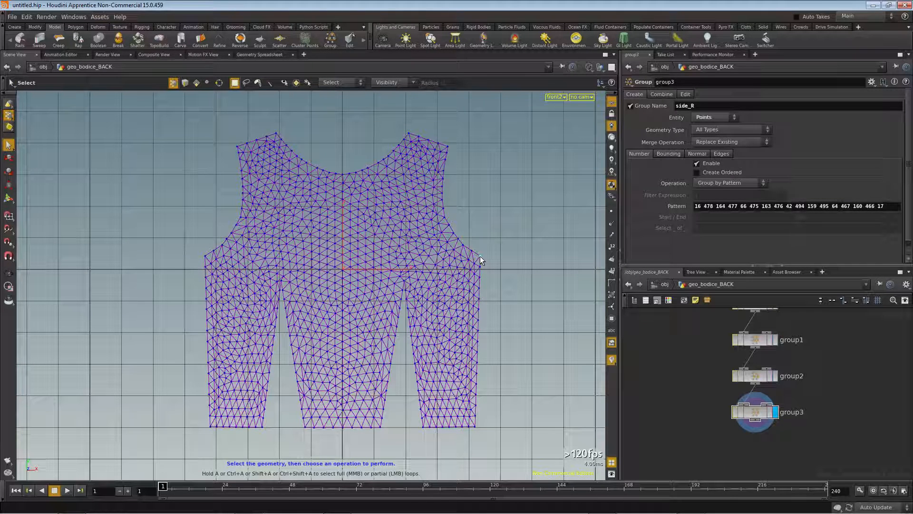
pyautogui.click(474, 425)
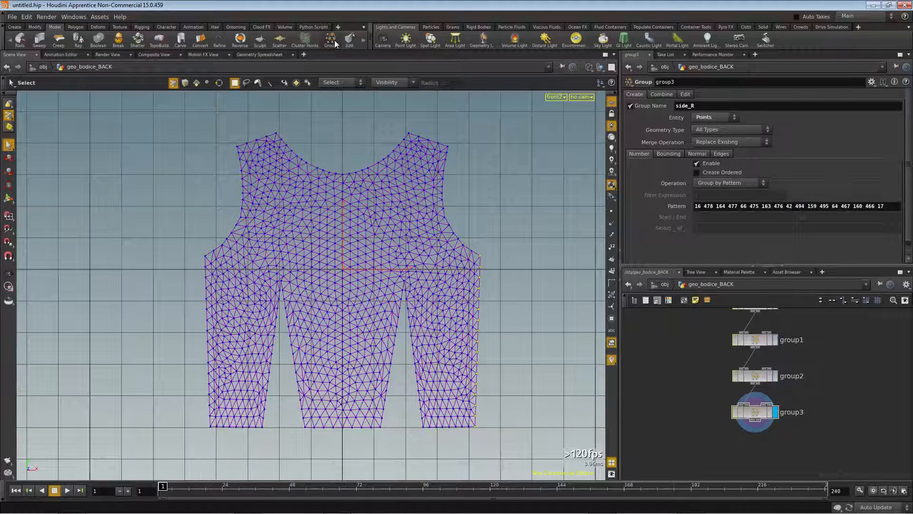
pyautogui.click(335, 43)
pyautogui.moveTo(702, 106); pyautogui.dragTo(596, 108)
pyautogui.write('side_L')
pyautogui.press('Return')
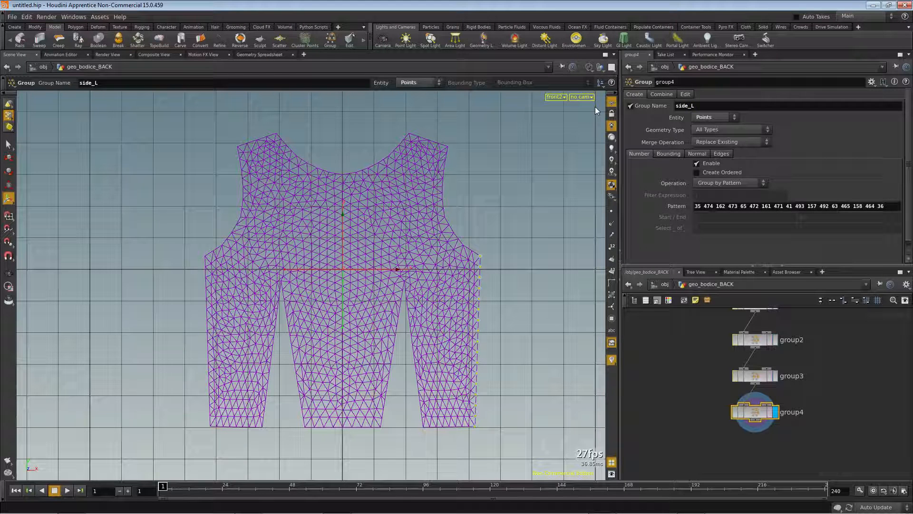
pyautogui.click(675, 374)
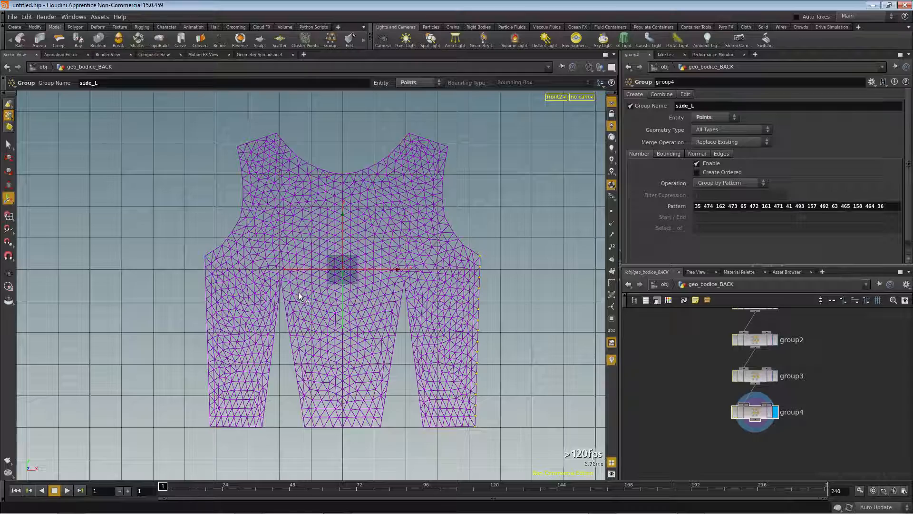
# Group the points along the outer edge of the dart at negative X and name the group dart_inside_R1
pyautogui.press('s')
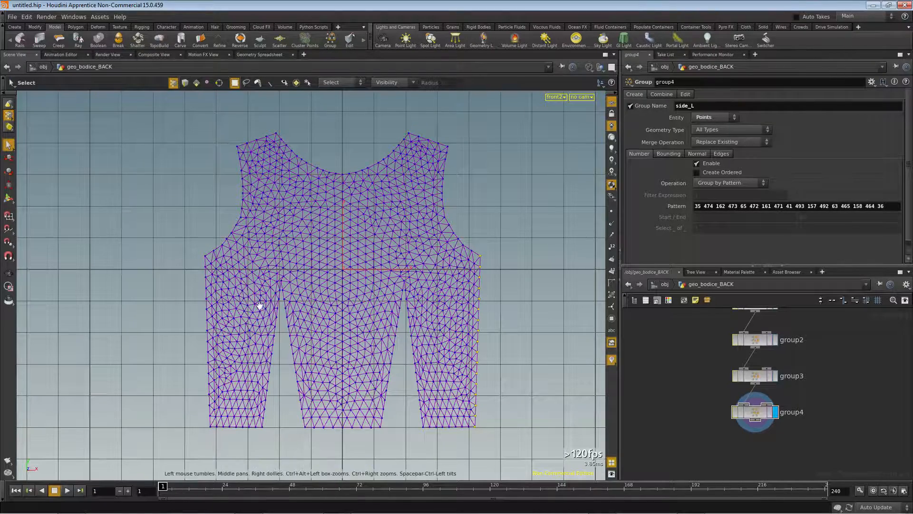
pyautogui.scroll(3, 262, 308)
pyautogui.scroll(3, 262, 308)
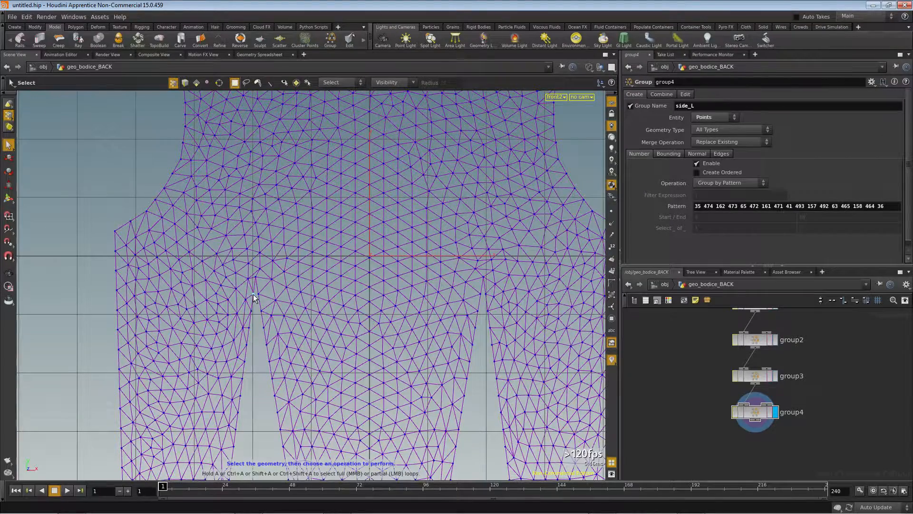
pyautogui.moveTo(291, 356); pyautogui.dragTo(284, 202, button='middle')
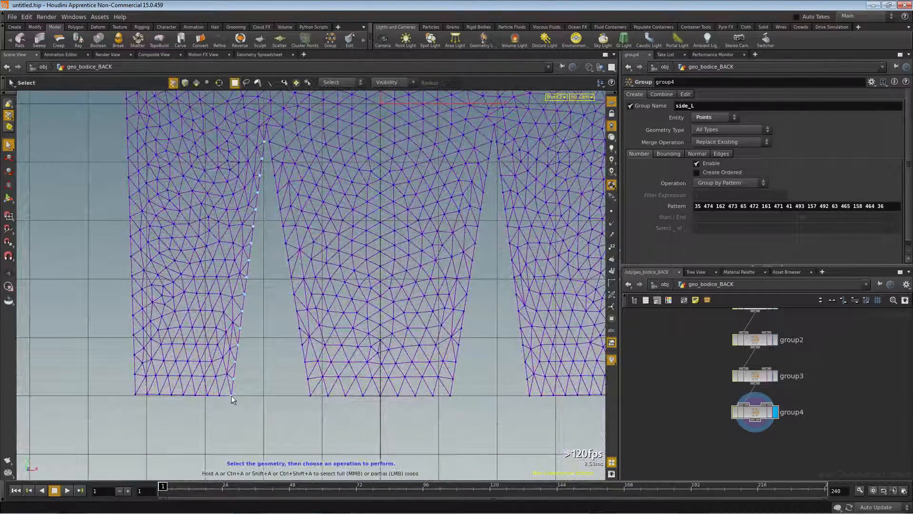
pyautogui.click(330, 39)
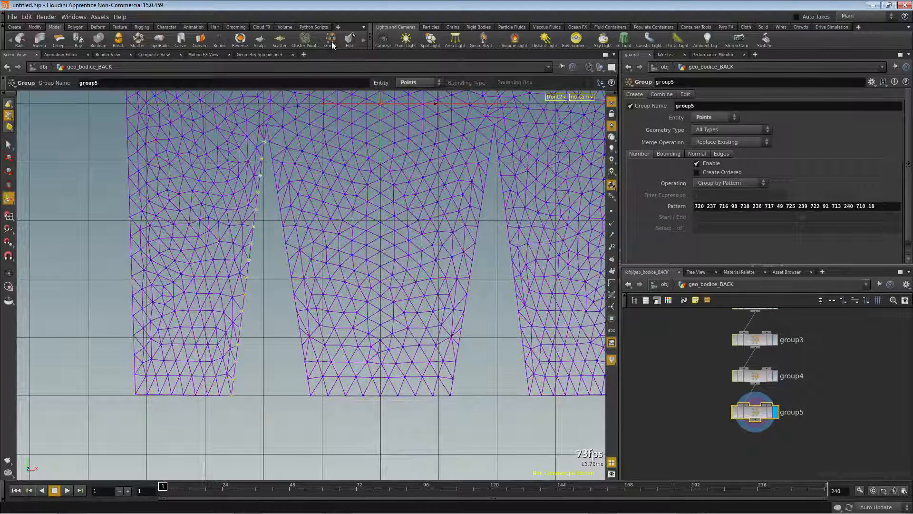
pyautogui.doubleClick(685, 106)
pyautogui.write('da')
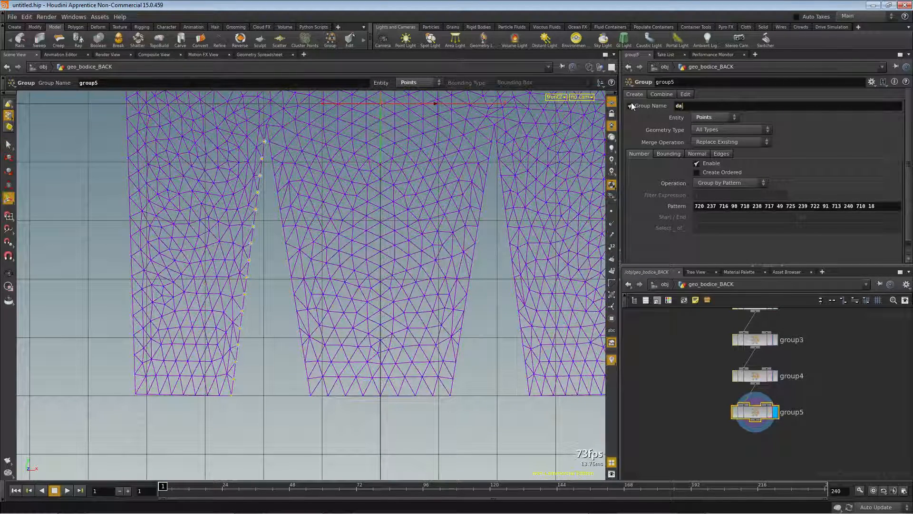
pyautogui.write('rt_inside_R1')
pyautogui.press('Return')
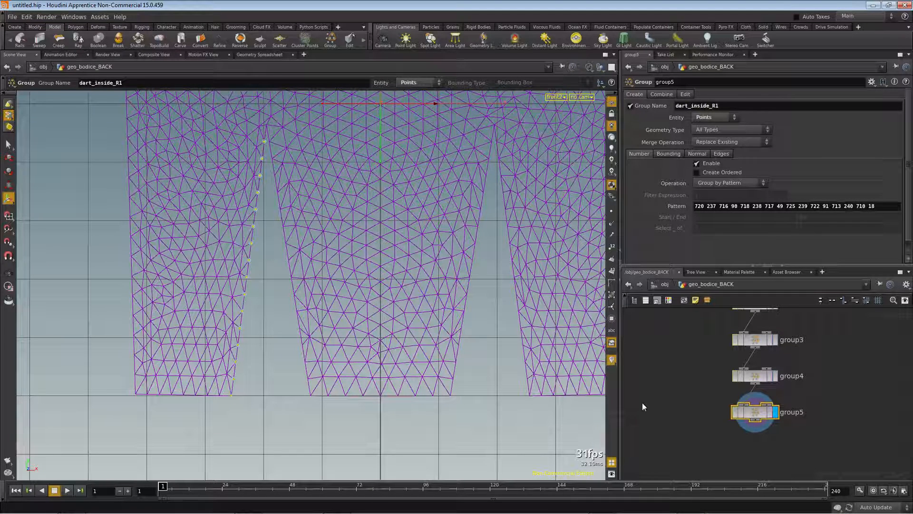
# Group the points along the center-panel edge of the same negative-X dart as dart_inside_R2
pyautogui.press('s')
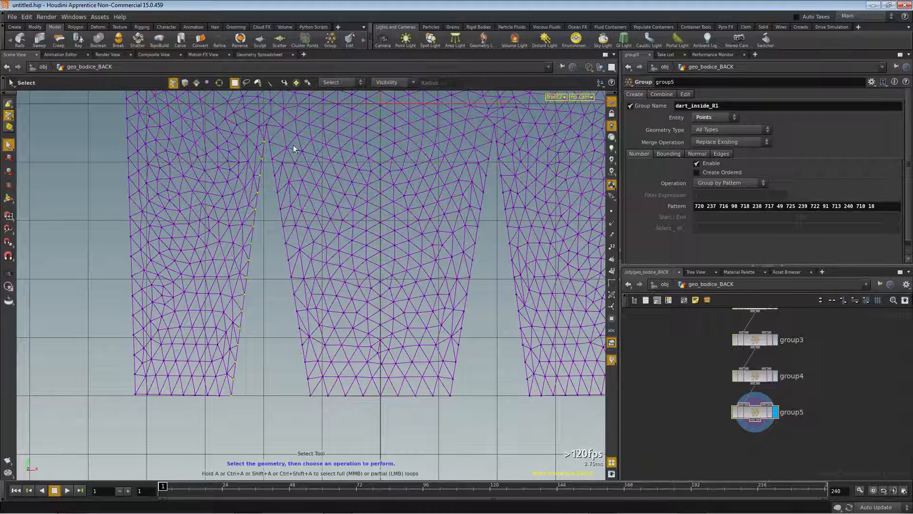
pyautogui.click(269, 141)
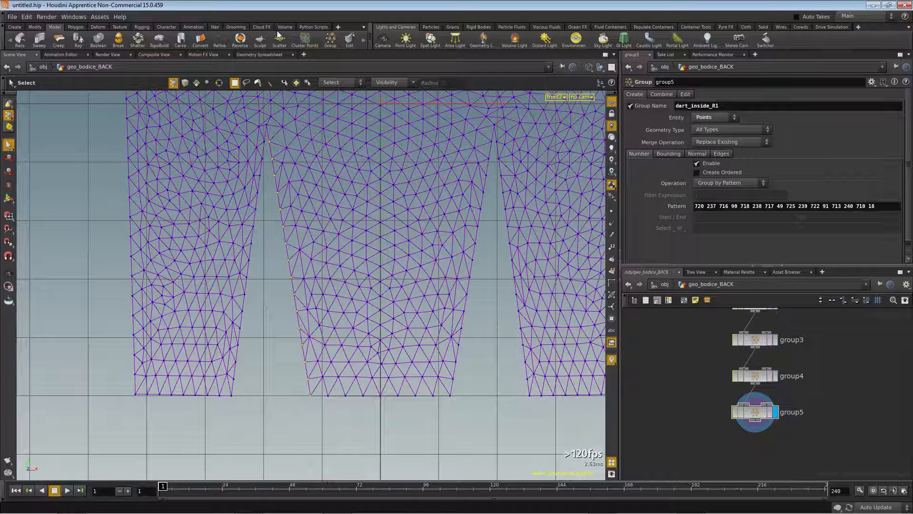
pyautogui.click(330, 39)
pyautogui.click(685, 105)
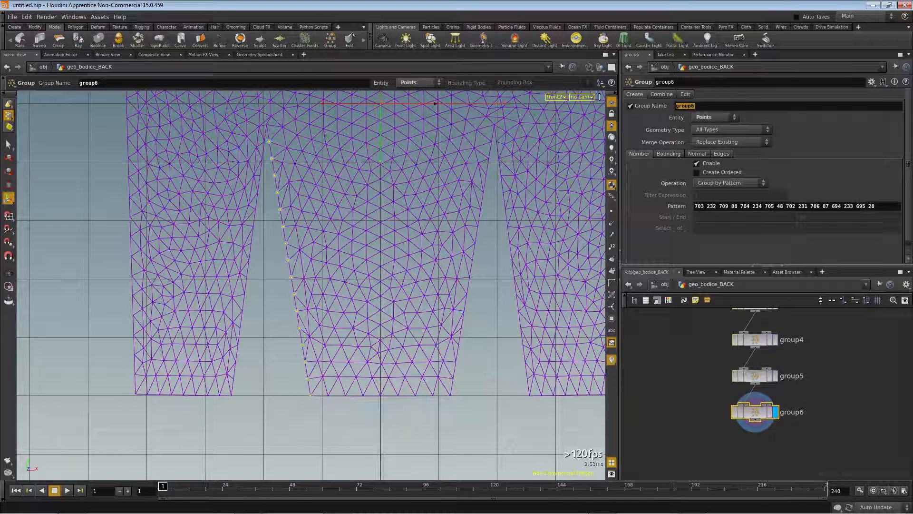
pyautogui.write('dart_inside_R2')
pyautogui.press('Return')
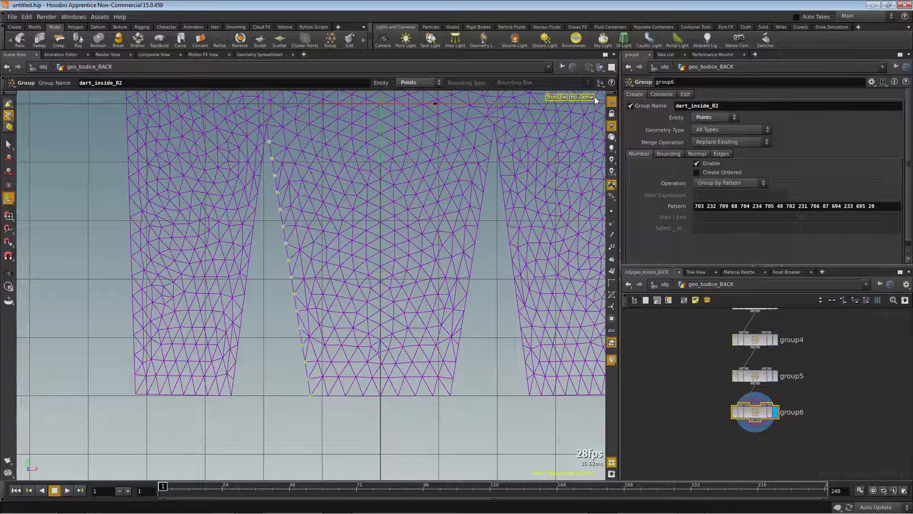
pyautogui.click(674, 369)
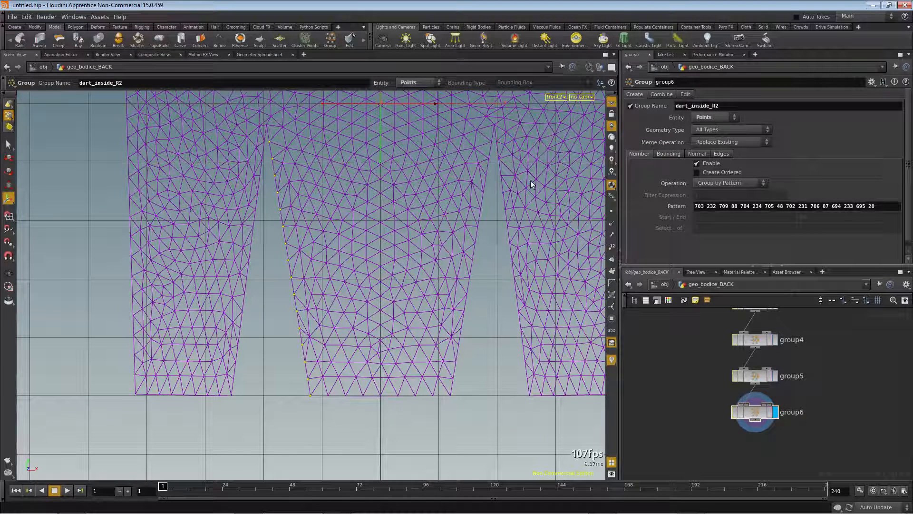
# Group the points along the center-panel edge of the dart at positive X as dart_inside_L1
pyautogui.press('s')
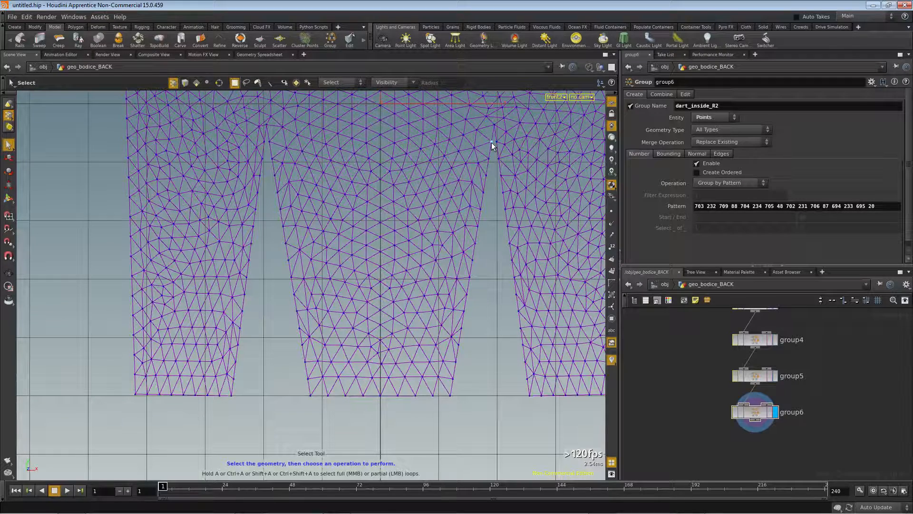
pyautogui.click(450, 394)
pyautogui.click(330, 39)
pyautogui.doubleClick(744, 108)
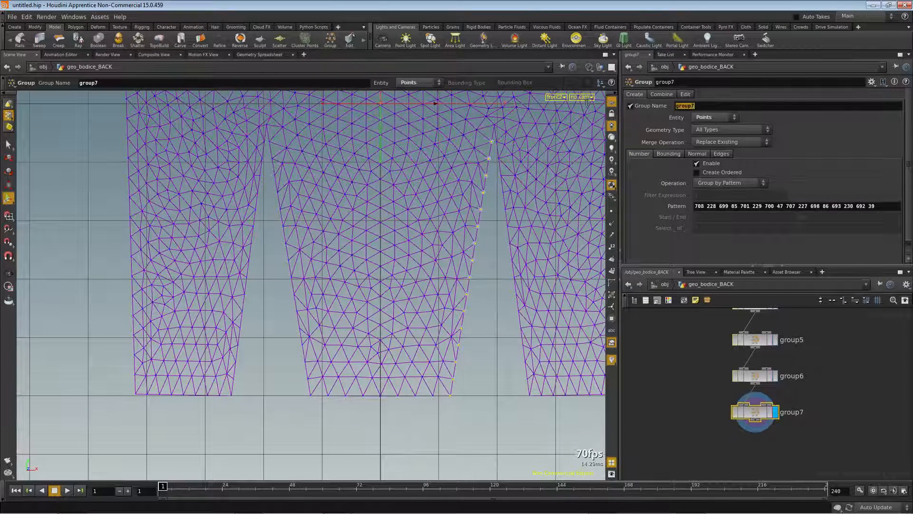
pyautogui.write('dart_inside_L1')
pyautogui.press('Return')
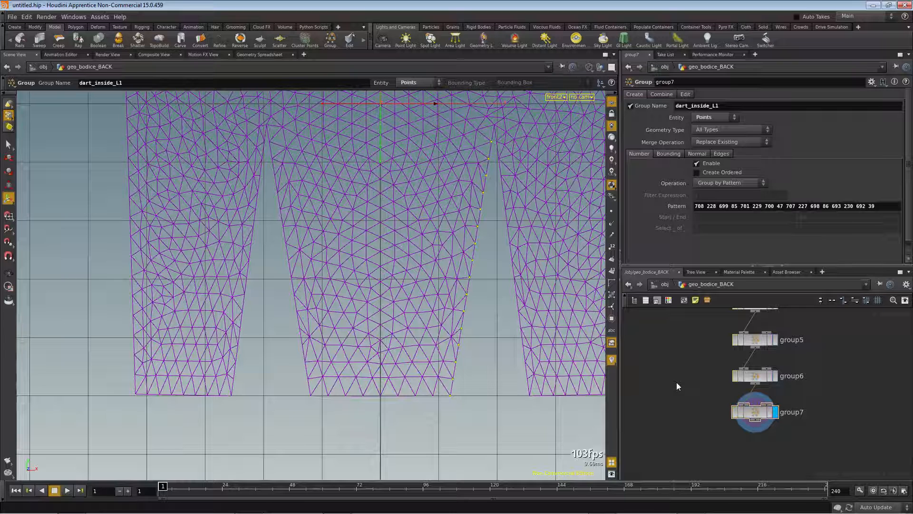
# Select the points along the outer edge of the positive-X dart and group them as dart_inside_L2
pyautogui.press('s')
pyautogui.click(496, 142)
pyautogui.click(530, 396)
pyautogui.click(330, 39)
pyautogui.press('BackSpace')
pyautogui.press('BackSpace')
pyautogui.press('BackSpace')
pyautogui.press('BackSpace')
pyautogui.press('BackSpace')
pyautogui.press('BackSpace')
pyautogui.write('dart_inside_L@')
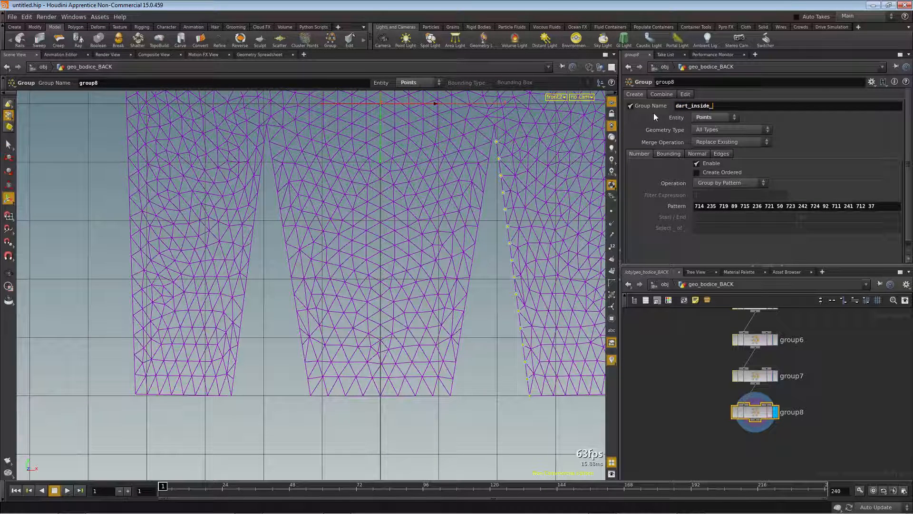
pyautogui.press('Return')
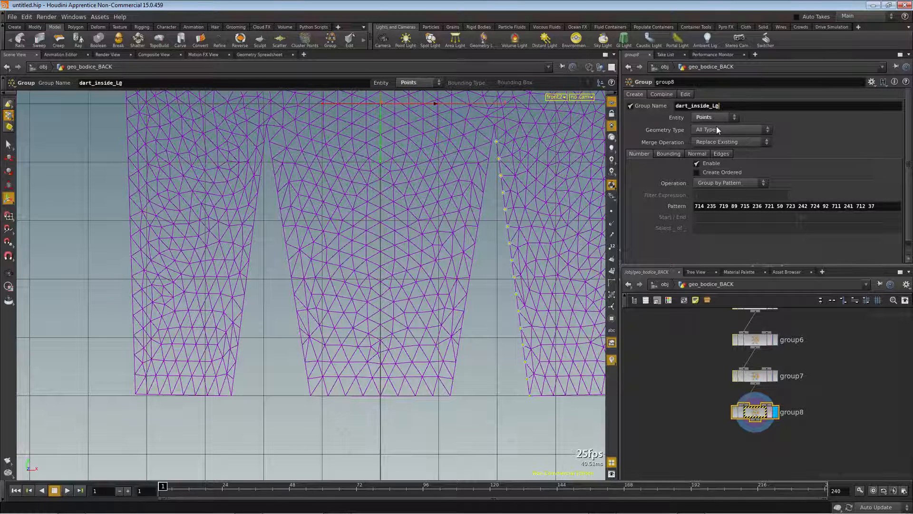
pyautogui.press('BackSpace')
pyautogui.press('Return')
# Color the four dart group nodes light purple and the four shoulder and side group nodes light green
pyautogui.scroll(-2, 673, 420)
pyautogui.moveTo(780, 438); pyautogui.dragTo(803, 446)
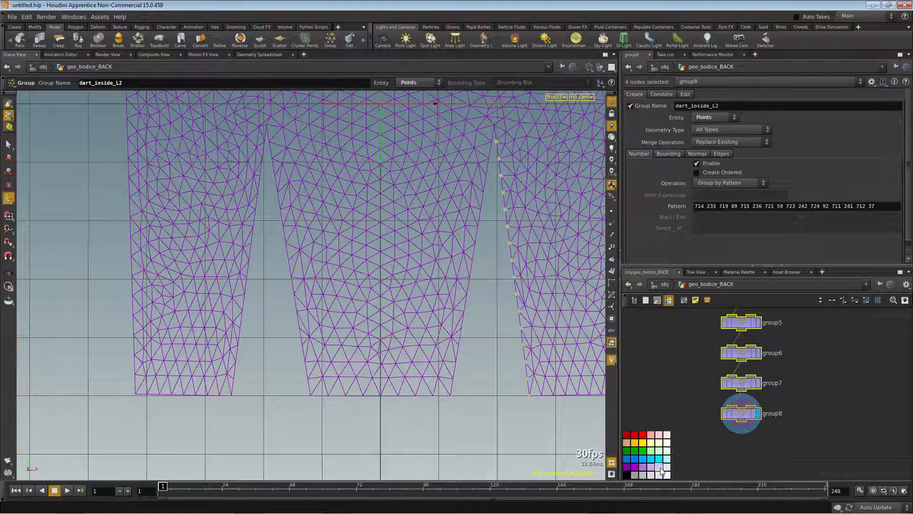
pyautogui.moveTo(689, 361); pyautogui.dragTo(698, 470, button='middle')
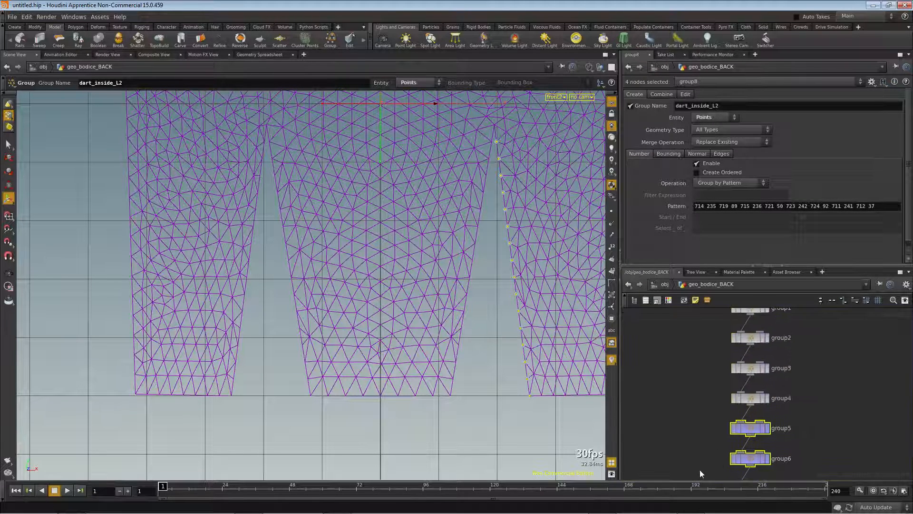
pyautogui.moveTo(832, 413); pyautogui.dragTo(694, 306)
pyautogui.press('c')
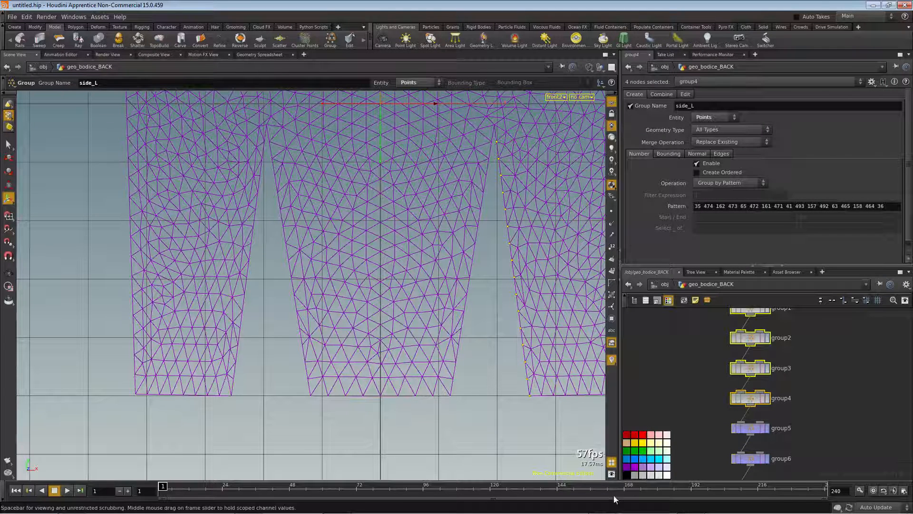
pyautogui.click(658, 451)
pyautogui.scroll(-4, 696, 389)
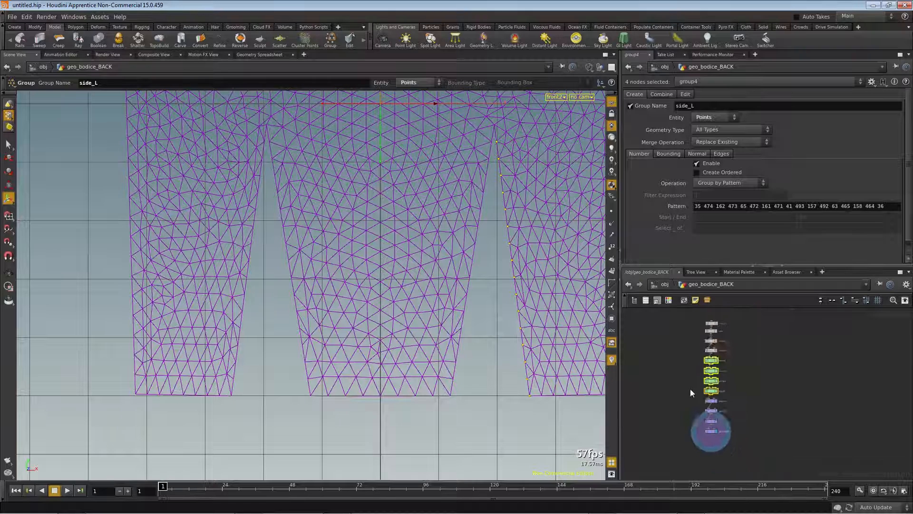
# Return to the object level, hide geo_bodice_BACK and display the full template_skirt image in the front view
pyautogui.click(664, 284)
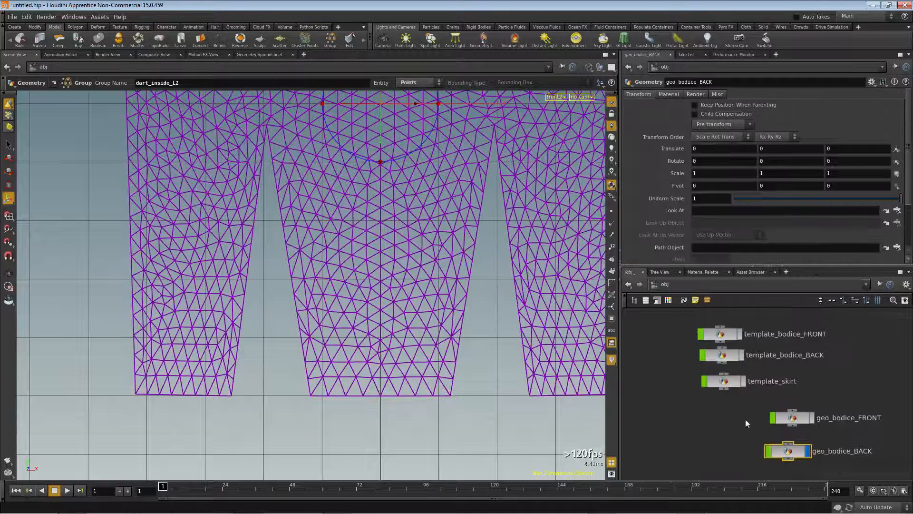
pyautogui.click(807, 450)
pyautogui.moveTo(797, 454); pyautogui.dragTo(802, 450)
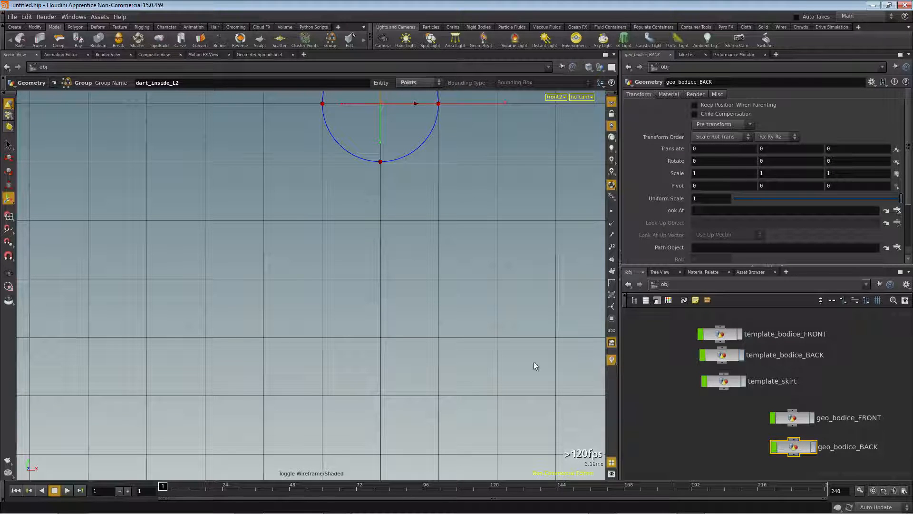
pyautogui.click(743, 383)
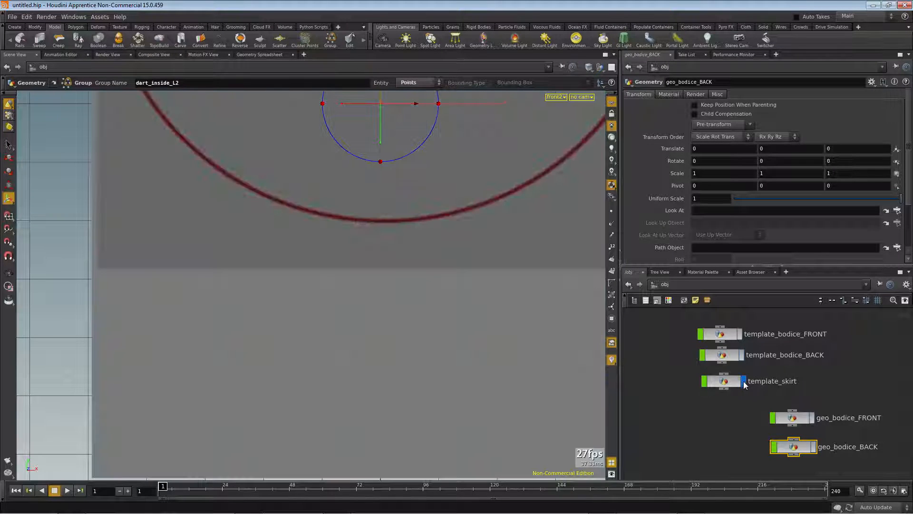
pyautogui.press('Escape')
pyautogui.scroll(-5, 451, 248)
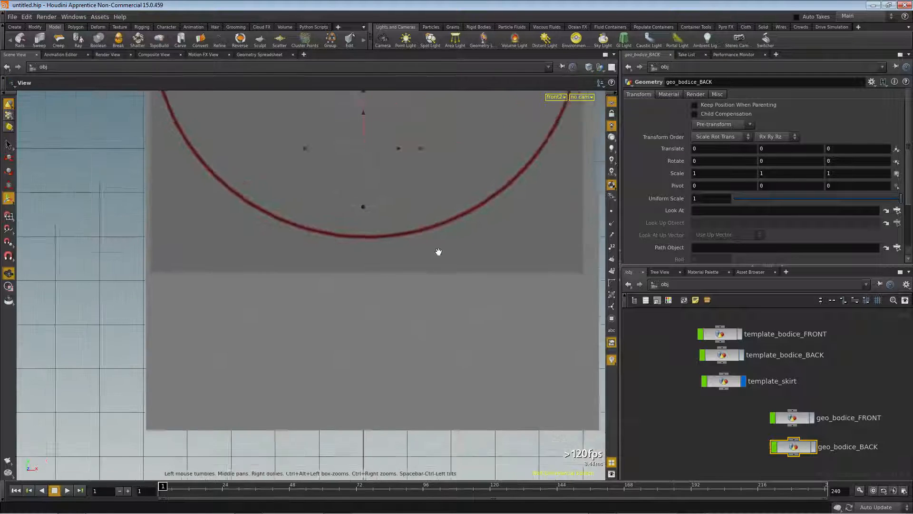
pyautogui.moveTo(395, 239); pyautogui.dragTo(373, 285, button='middle')
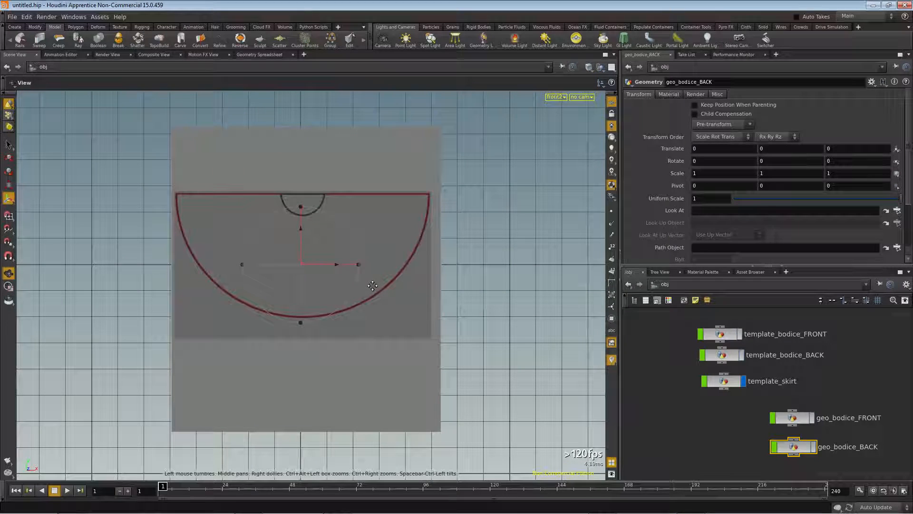
pyautogui.press('Return')
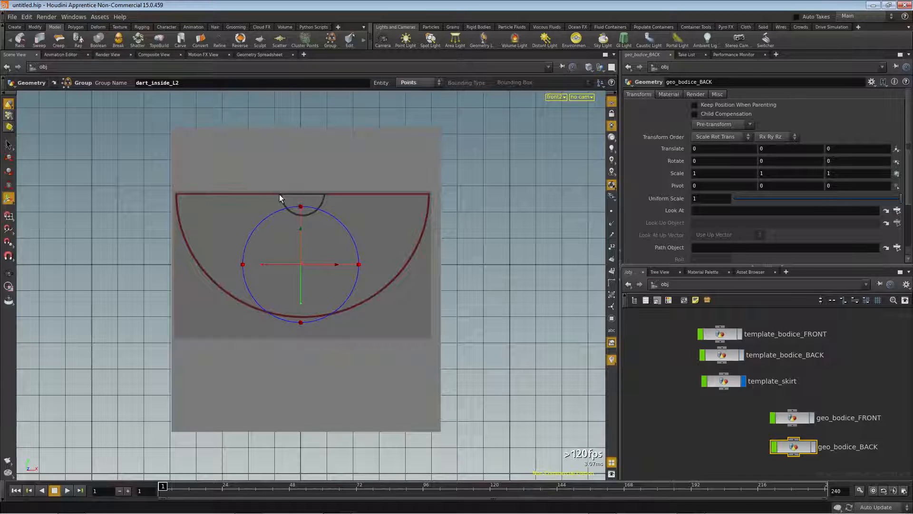
# Start a polygon curve and trace the skirt template's outer hem arc from its negative-X corner to the opposite side
pyautogui.click(15, 27)
pyautogui.click(196, 40)
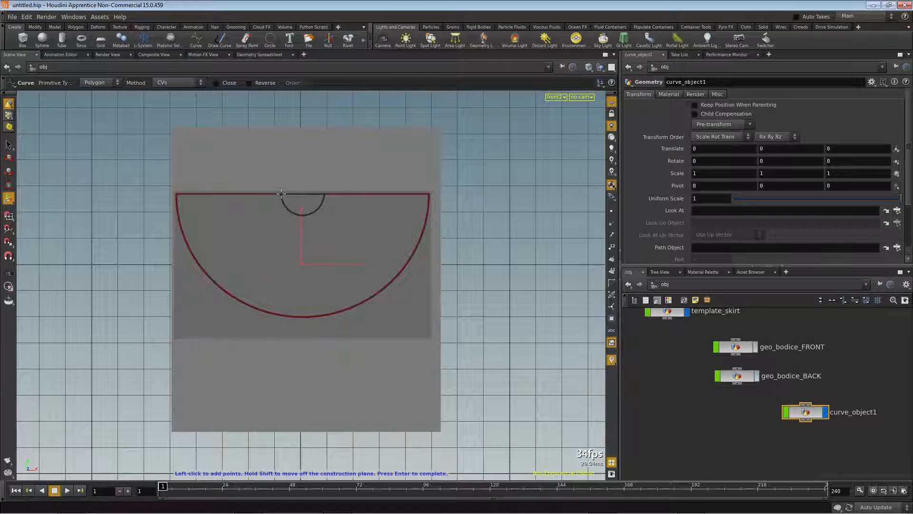
pyautogui.click(176, 193)
pyautogui.click(192, 253)
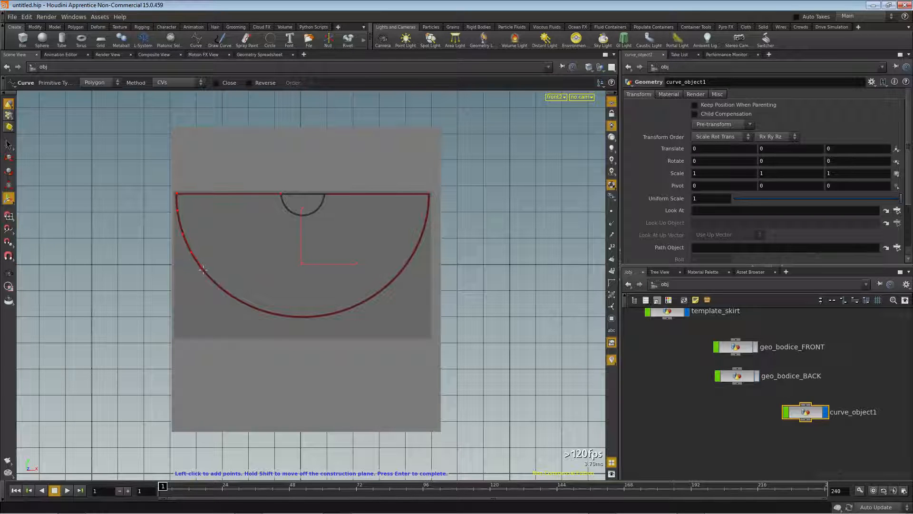
pyautogui.click(220, 286)
pyautogui.click(237, 298)
pyautogui.click(253, 308)
pyautogui.click(271, 314)
pyautogui.click(286, 315)
pyautogui.click(300, 316)
pyautogui.click(316, 316)
pyautogui.click(355, 306)
pyautogui.click(371, 297)
pyautogui.click(401, 273)
pyautogui.click(413, 255)
pyautogui.click(421, 235)
# Continue the curve around the skirt's small inner waist arc and close the outline
pyautogui.click(309, 215)
pyautogui.click(303, 215)
pyautogui.click(295, 212)
pyautogui.click(286, 205)
pyautogui.click(281, 193)
pyautogui.click(281, 194)
pyautogui.press('Return')
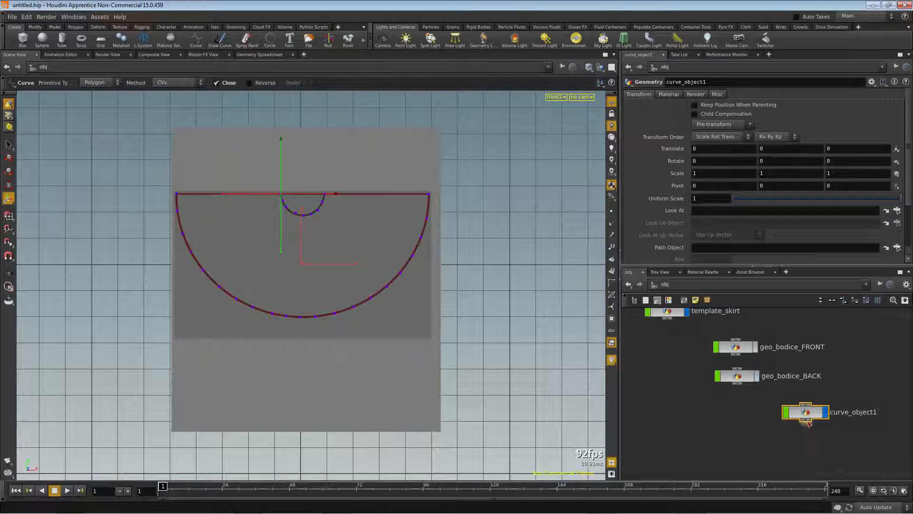
# Hide template_skirt, place curve_object1 beneath the bodice geometry nodes and rename it geo_skirt
pyautogui.click(740, 417)
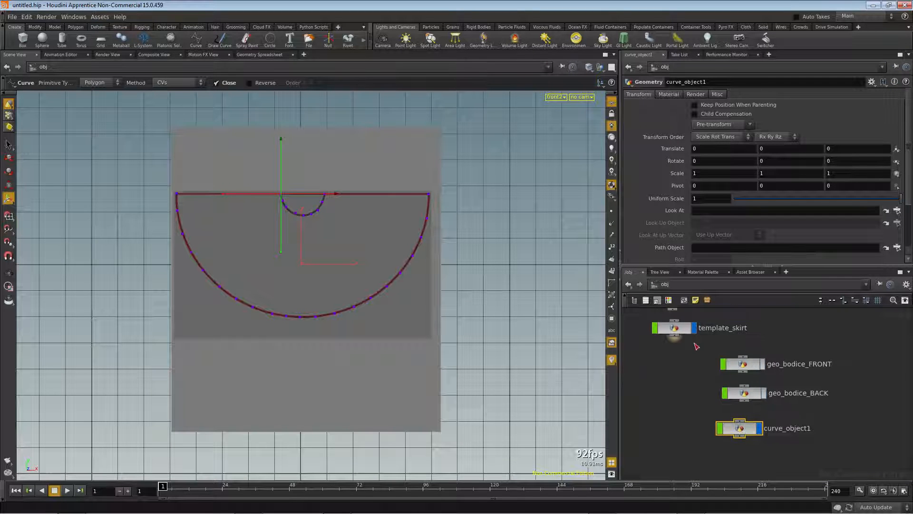
pyautogui.doubleClick(769, 428)
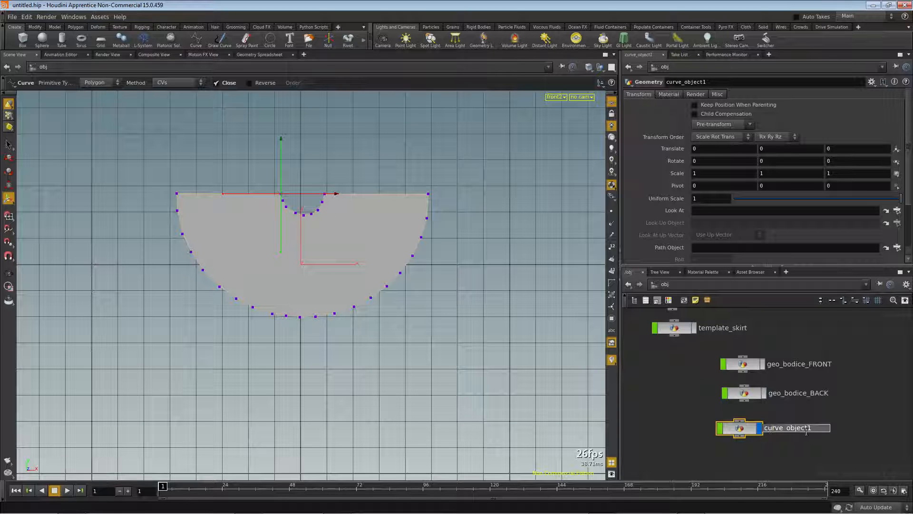
pyautogui.write('geo_sk')
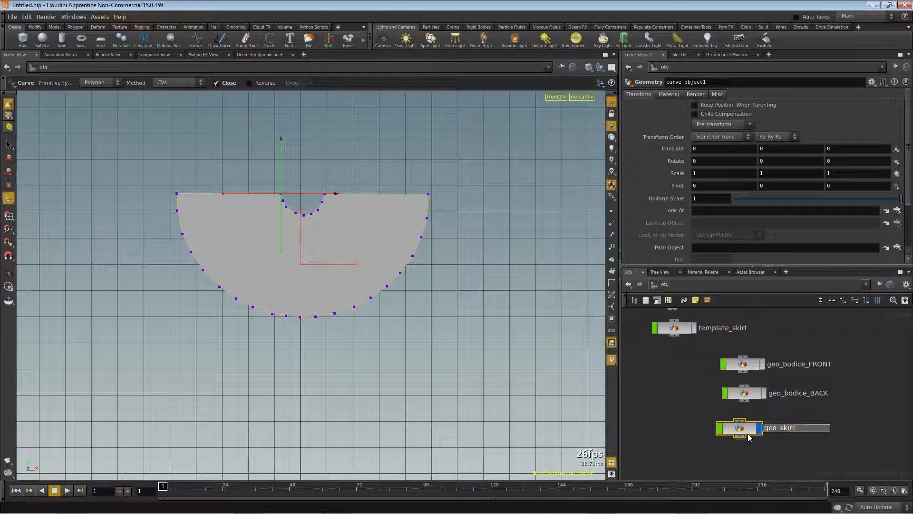
pyautogui.write('irt')
pyautogui.press('Return')
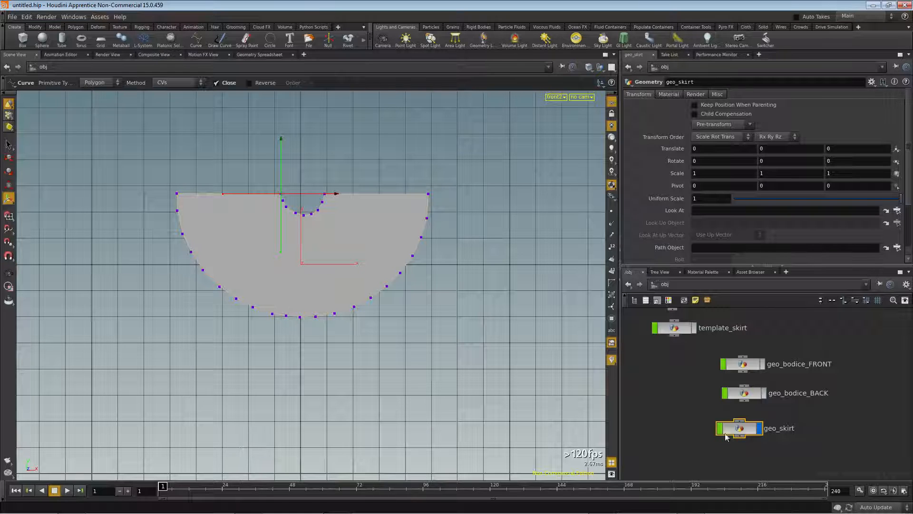
# Group the three geo nodes in a separate column beside the template nodes in the network
pyautogui.moveTo(745, 432); pyautogui.dragTo(752, 430)
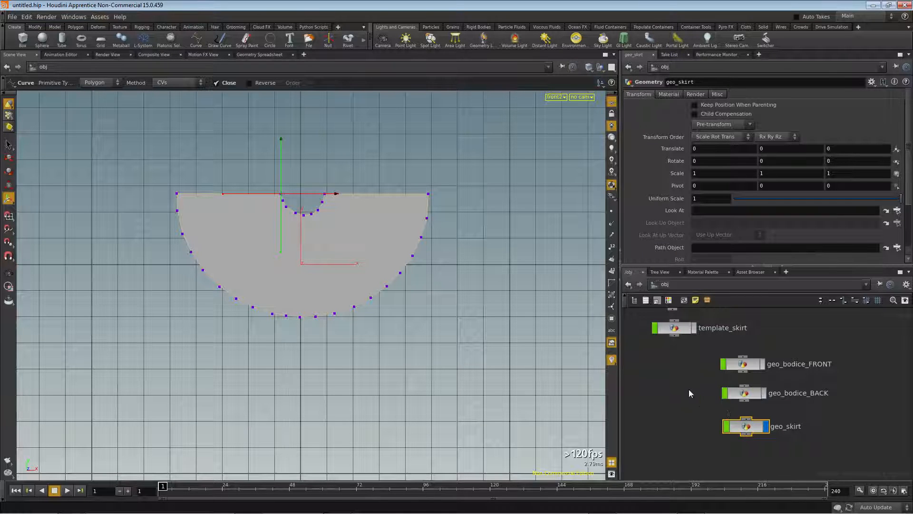
pyautogui.scroll(-2, 680, 378)
pyautogui.moveTo(680, 379); pyautogui.dragTo(678, 402, button='middle')
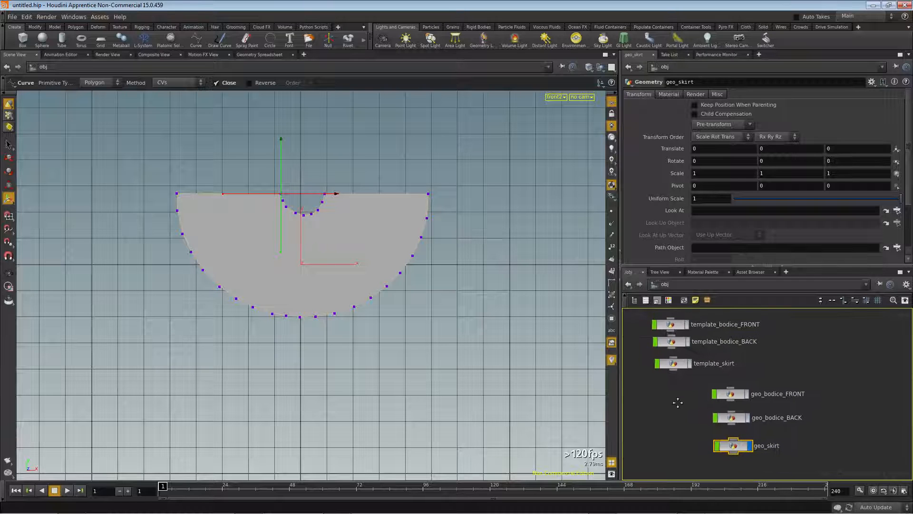
pyautogui.moveTo(692, 383); pyautogui.dragTo(747, 458)
pyautogui.moveTo(737, 401); pyautogui.dragTo(817, 334)
pyautogui.moveTo(747, 407); pyautogui.dragTo(733, 433, button='middle')
pyautogui.click(787, 424)
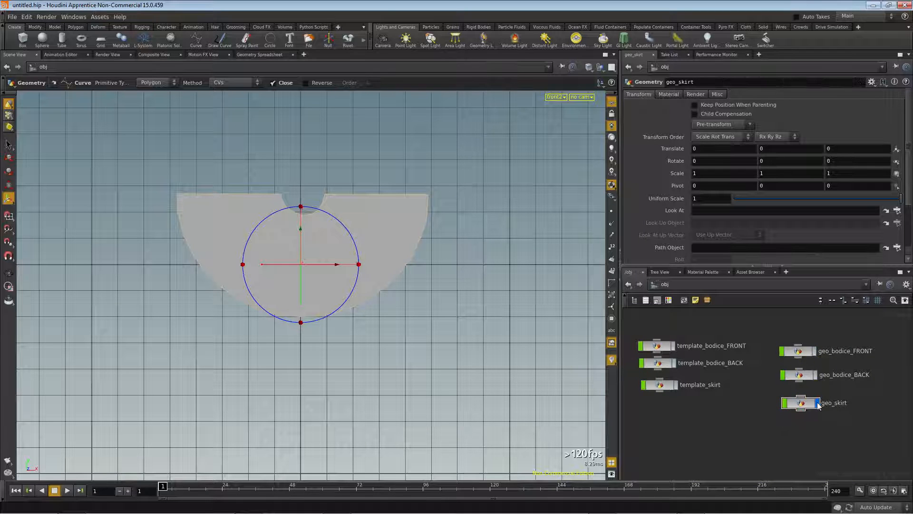
# Inside geo_skirt, add a Color node after curve1, display it and set its color to green (0, 0.5, 0)
pyautogui.doubleClick(798, 405)
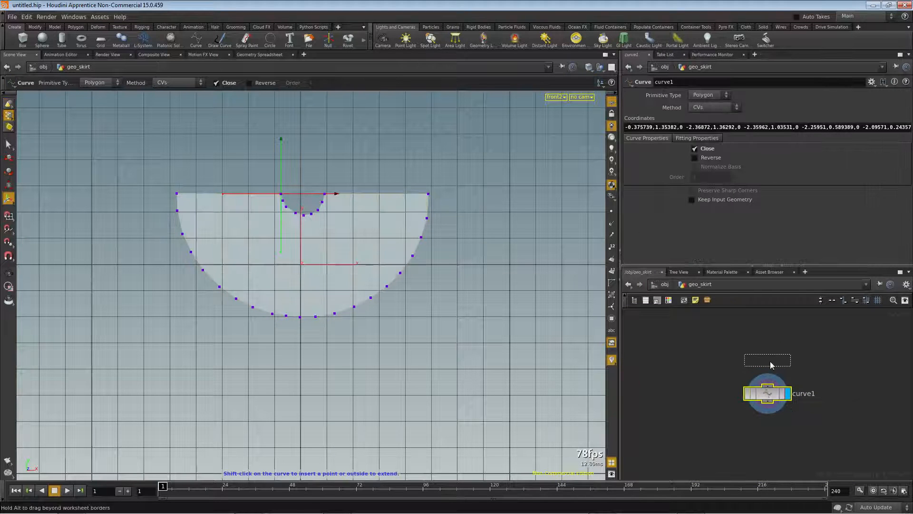
pyautogui.press('Tab')
pyautogui.write('color')
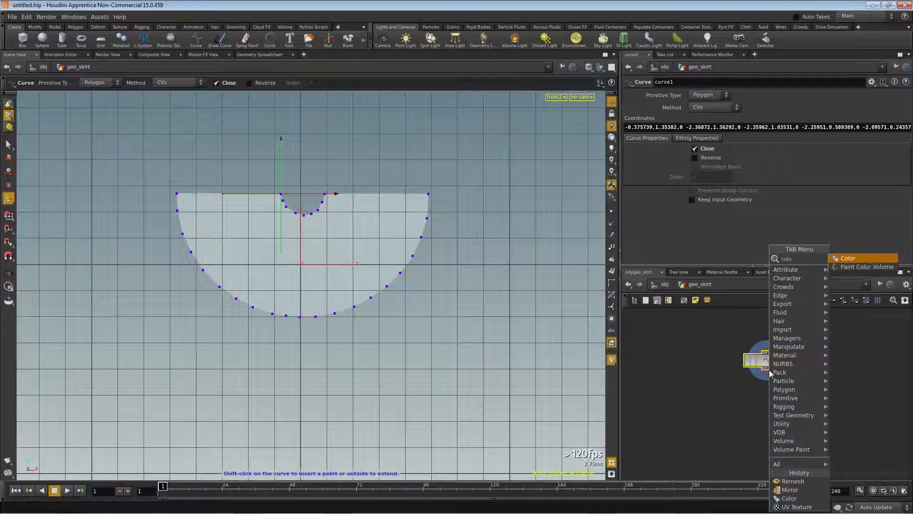
pyautogui.press('Return')
pyautogui.click(765, 395)
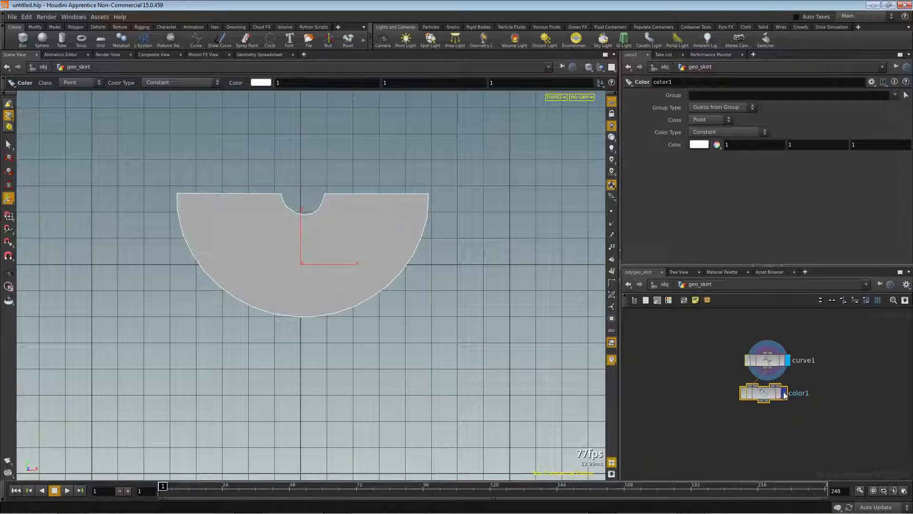
pyautogui.click(784, 392)
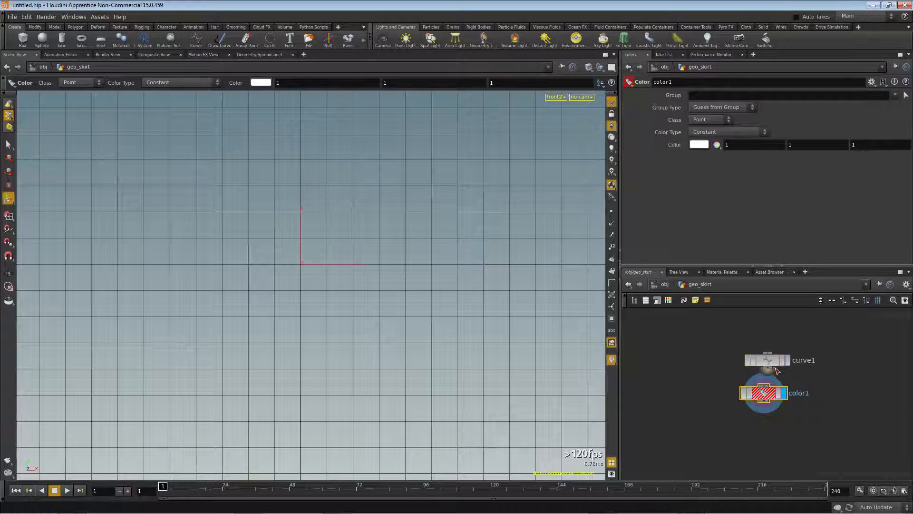
pyautogui.click(707, 147)
pyautogui.click(739, 114)
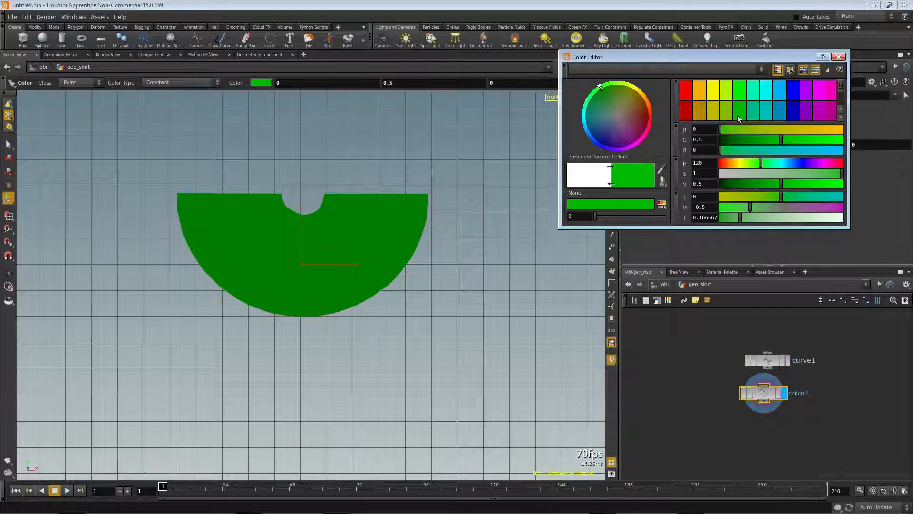
pyautogui.click(838, 57)
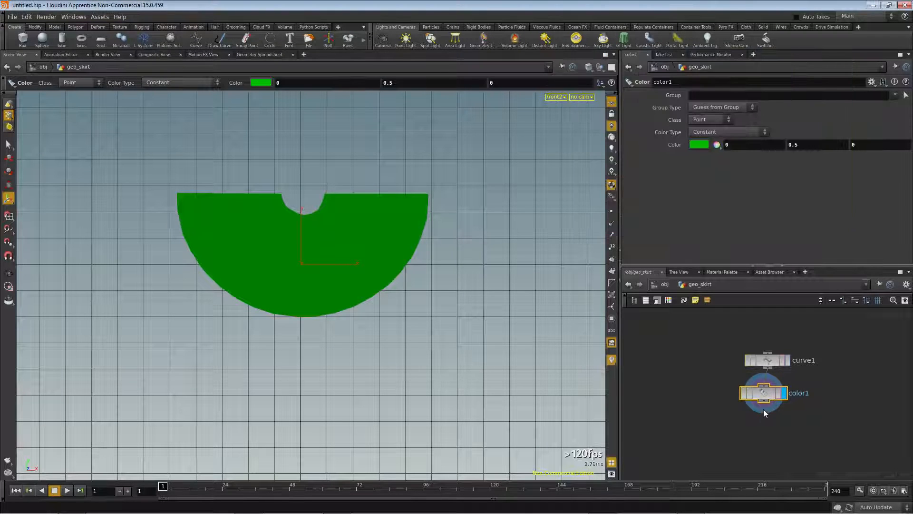
# Add a Mirror node below color1 to mirror the skirt shape
pyautogui.press('Tab')
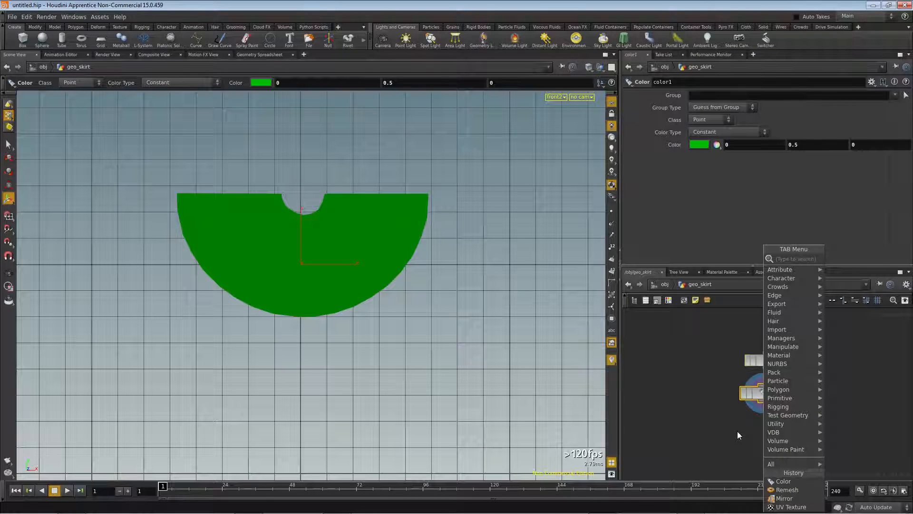
pyautogui.write('mirr')
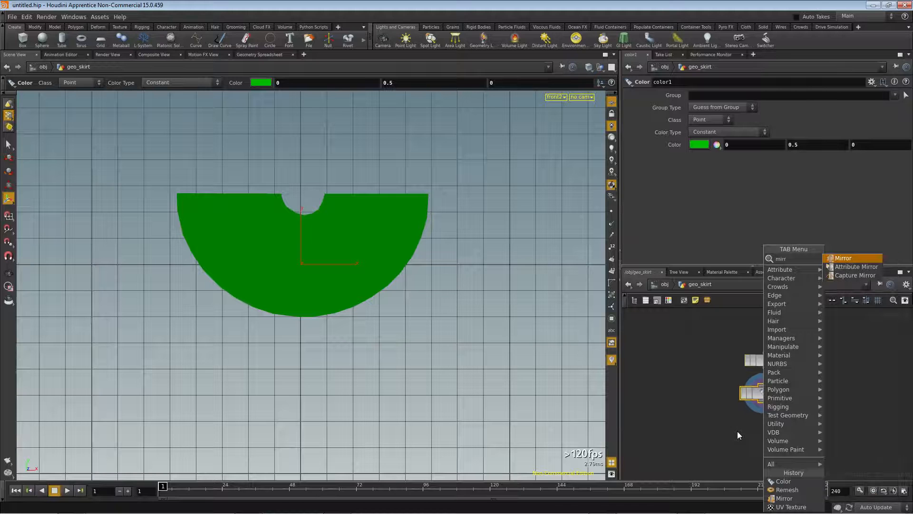
pyautogui.write('o')
pyautogui.click(856, 258)
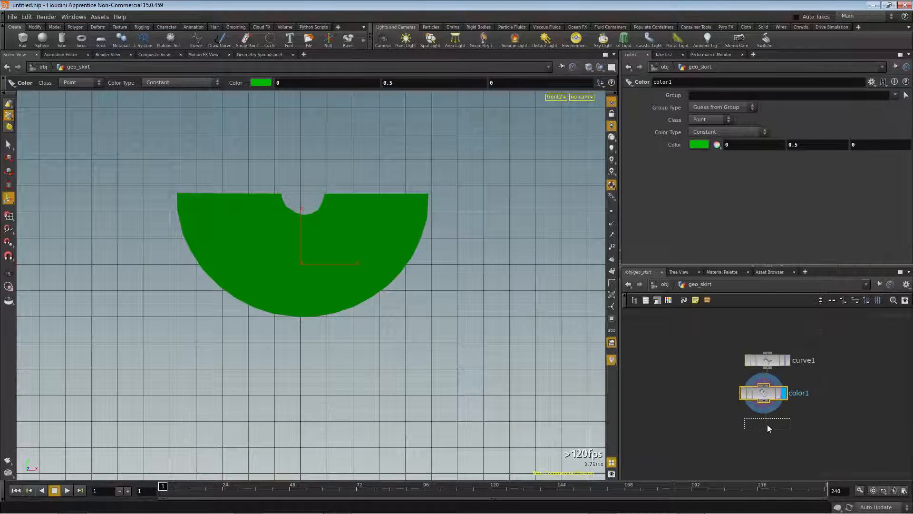
pyautogui.click(766, 424)
# Add a Remesh node at the end of the skirt chain, display it and set its target edge length to 0.15
pyautogui.press('Tab')
pyautogui.write('remes')
pyautogui.press('Return')
pyautogui.click(768, 461)
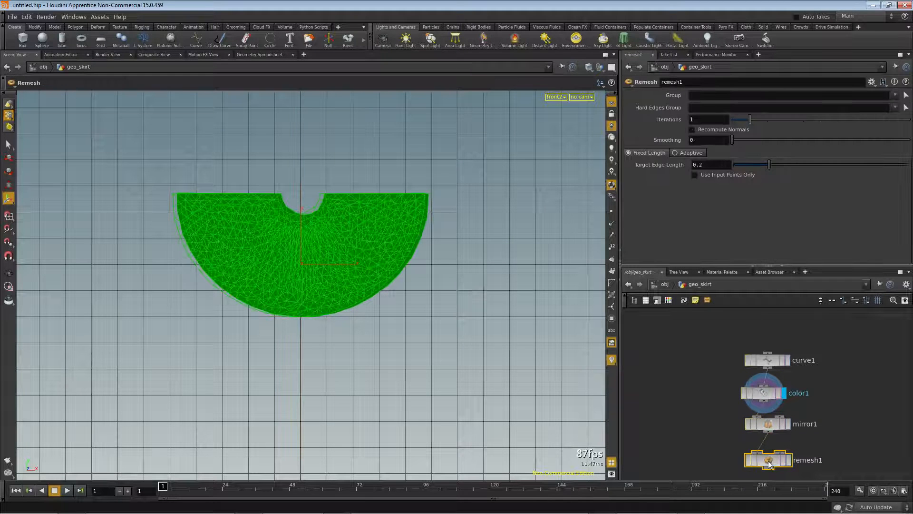
pyautogui.click(788, 459)
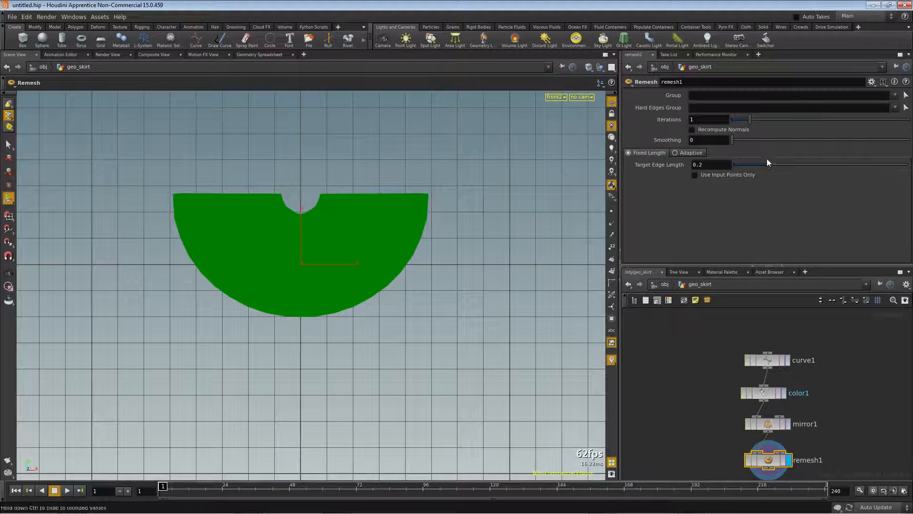
pyautogui.click(714, 166)
pyautogui.write('15')
pyautogui.press('Return')
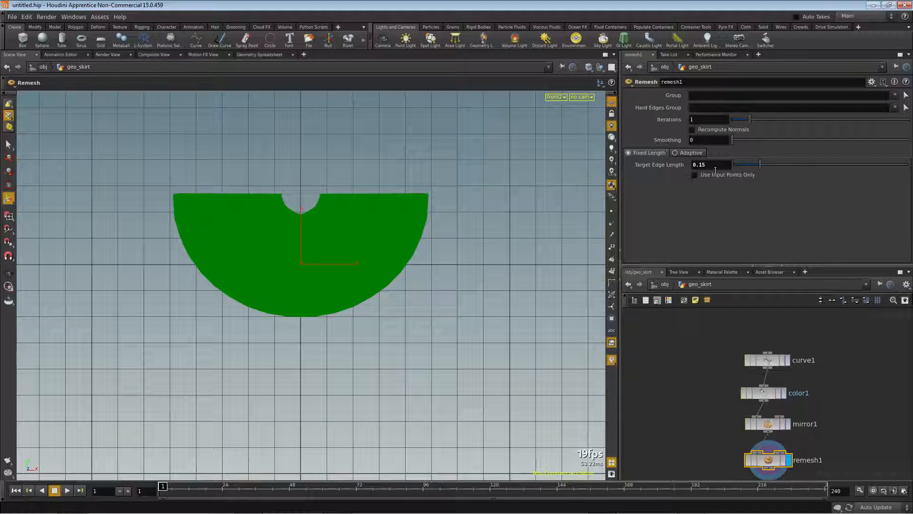
# Set the mirror direction to 0, 1, 0 and its origin Y to 1.36, along the skirt's straight edge
pyautogui.click(770, 427)
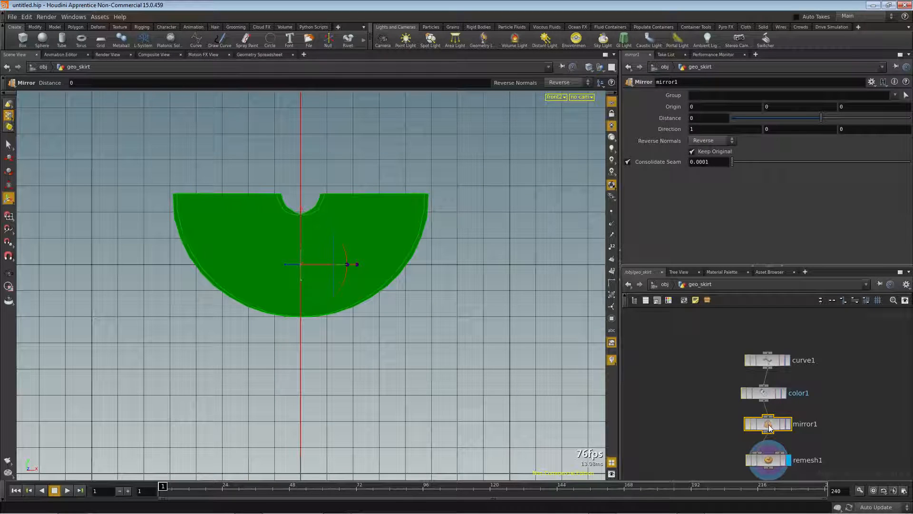
pyautogui.doubleClick(692, 129)
pyautogui.write('0')
pyautogui.press('Tab')
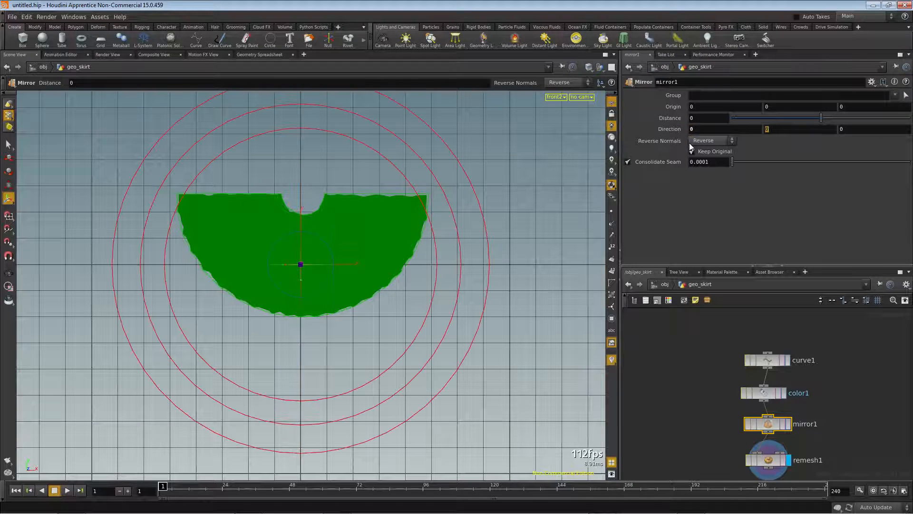
pyautogui.write('1')
pyautogui.press('Return')
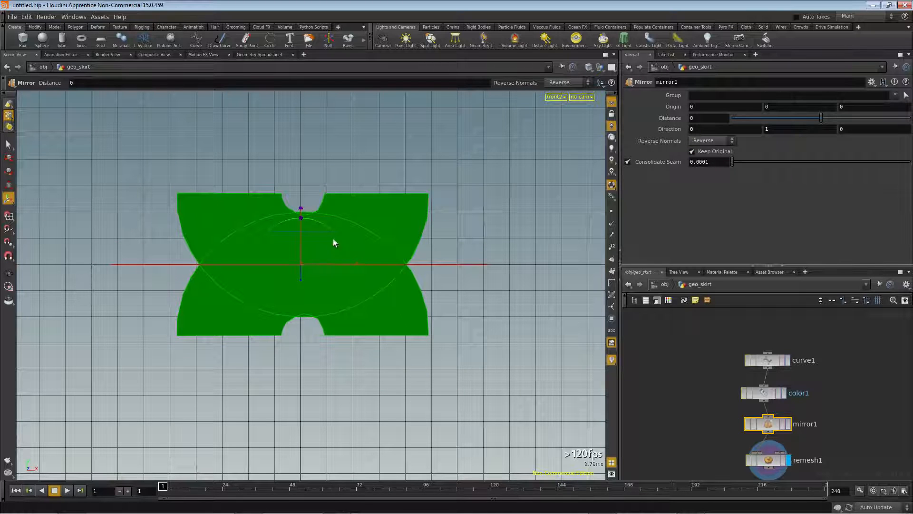
pyautogui.moveTo(776, 106); pyautogui.dragTo(423, 236, button='middle')
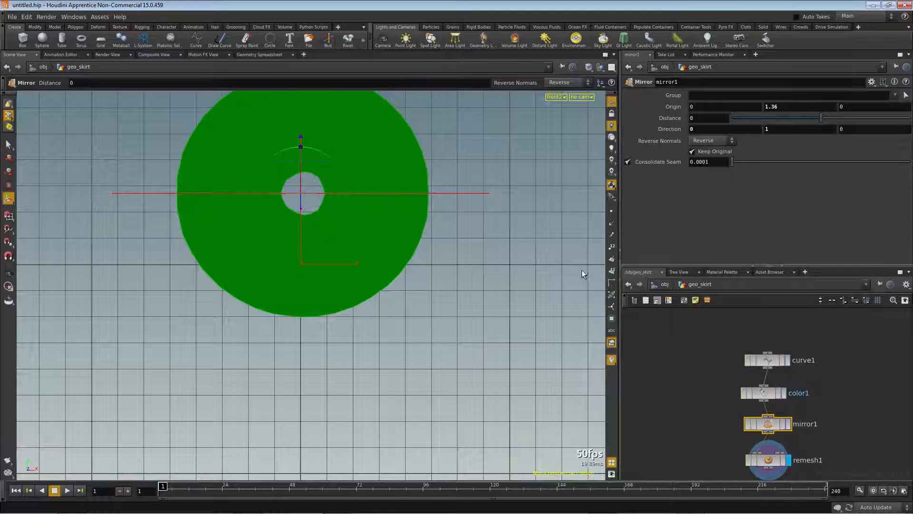
# Switch the front view to wireframe and examine the remeshed skirt's triangulation around the waist hole and mirror seam
pyautogui.click(770, 460)
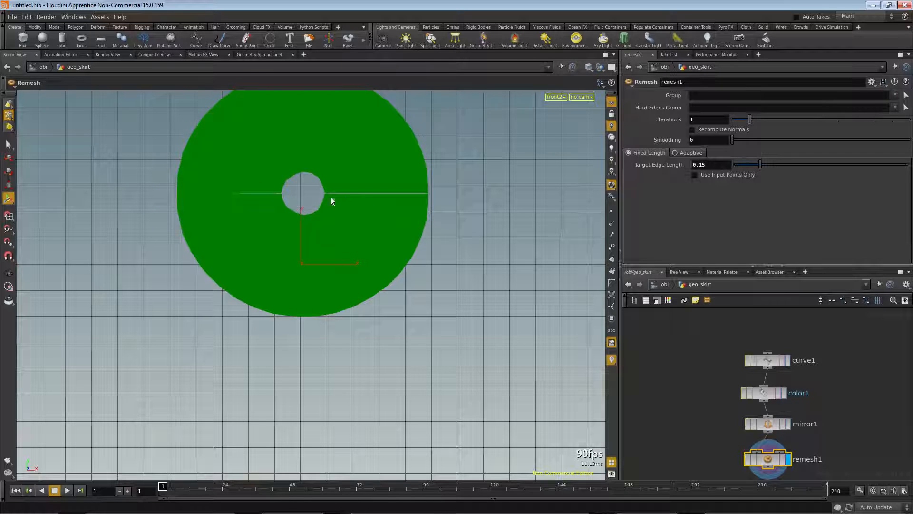
pyautogui.press('w')
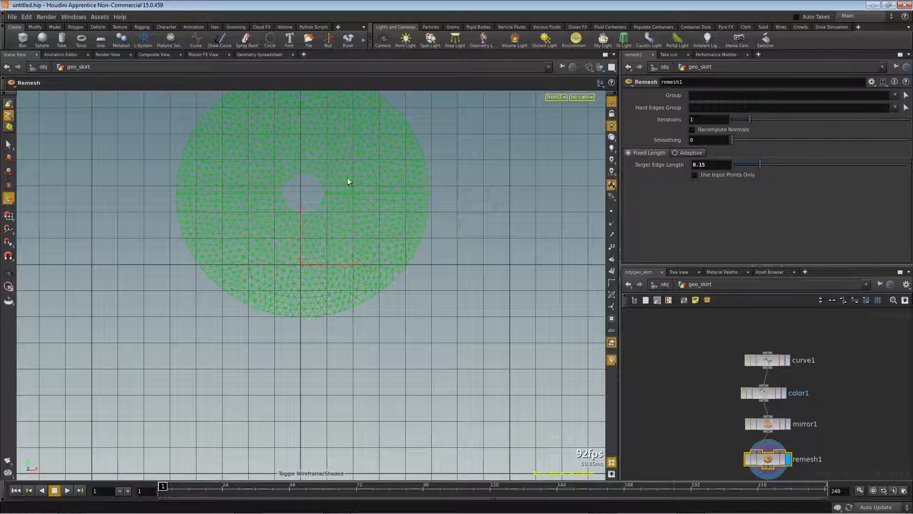
pyautogui.scroll(5, 376, 193)
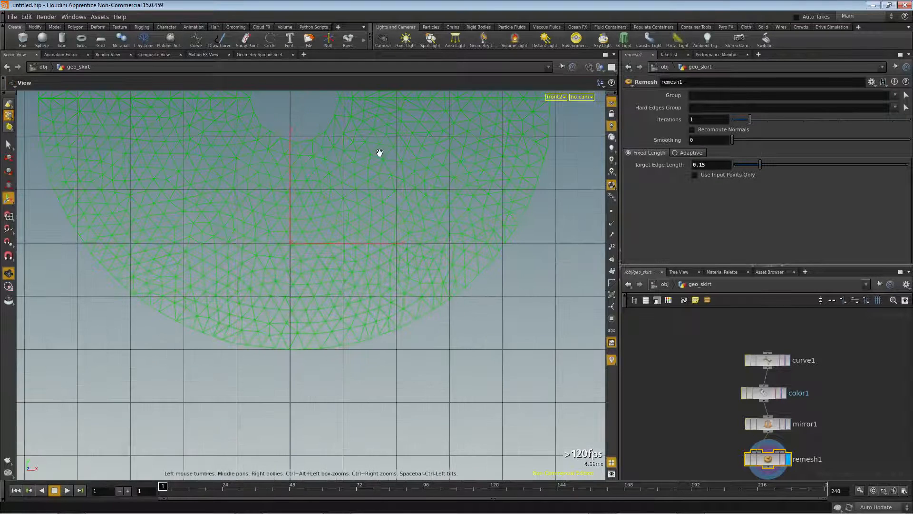
pyautogui.scroll(8, 356, 246)
pyautogui.scroll(-4, 356, 246)
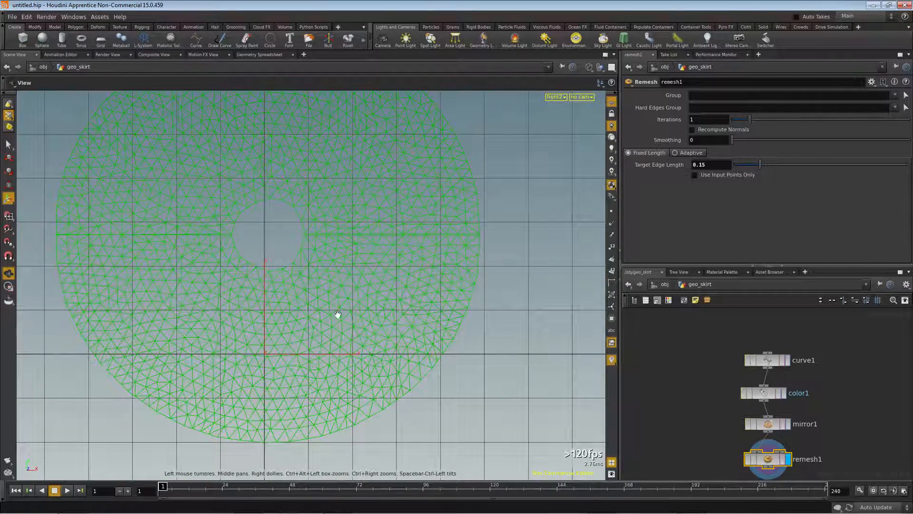
pyautogui.scroll(-2, 342, 301)
pyautogui.press('Return')
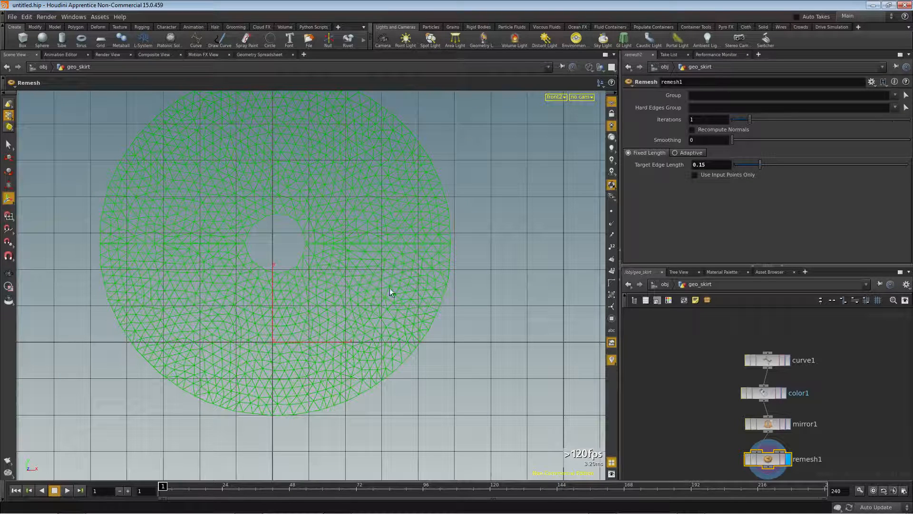
# Delete the Mirror node and align the curve, color and remesh nodes in a compact column
pyautogui.click(767, 423)
pyautogui.press('Delete')
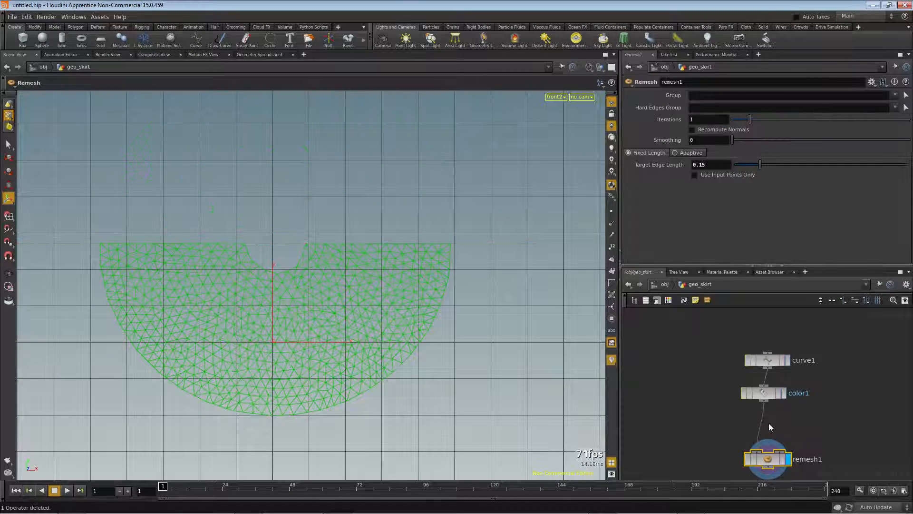
pyautogui.moveTo(772, 459); pyautogui.dragTo(768, 437)
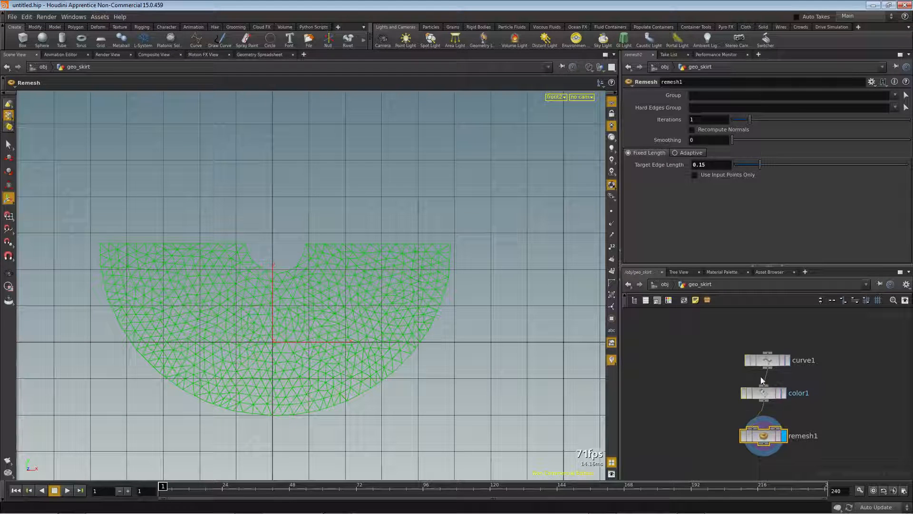
pyautogui.moveTo(756, 400); pyautogui.dragTo(755, 408)
pyautogui.moveTo(763, 361); pyautogui.dragTo(758, 375)
pyautogui.moveTo(729, 429); pyautogui.dragTo(724, 407, button='middle')
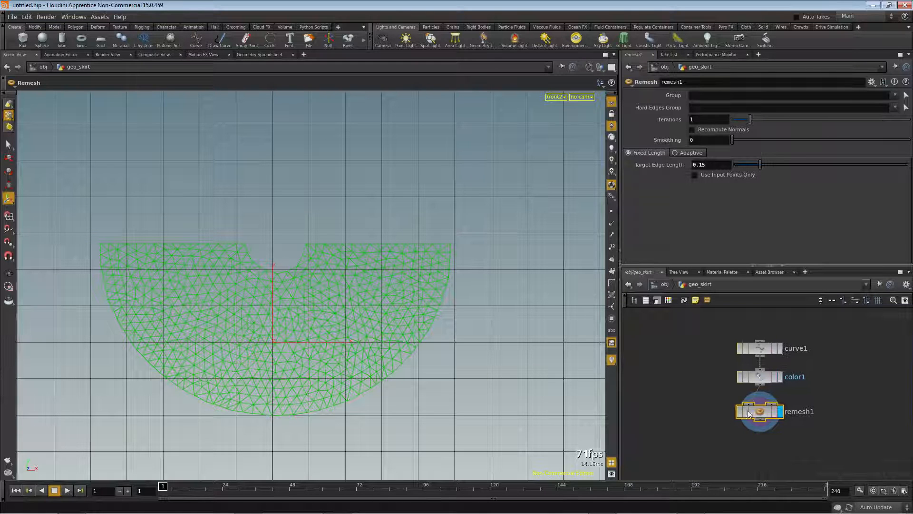
# Return to the object level and rename the skirt geometry object geo_skirt_FRONT
pyautogui.click(666, 286)
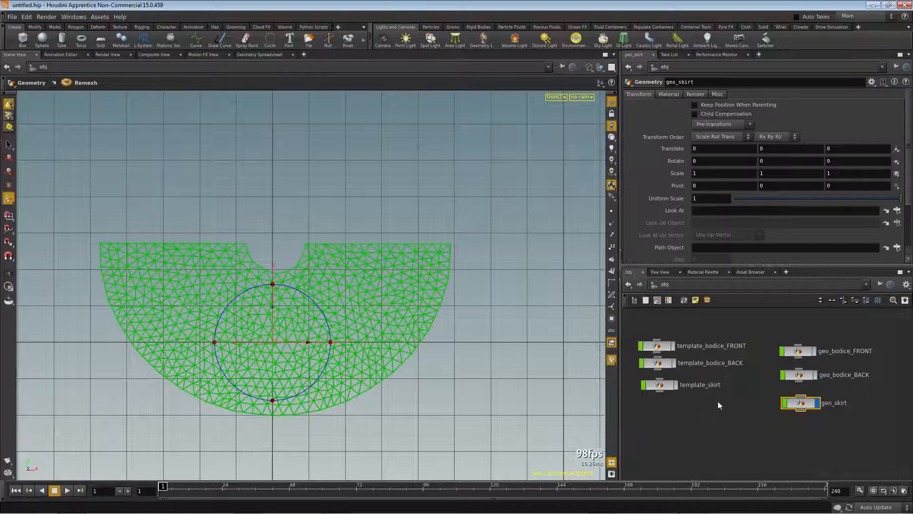
pyautogui.click(800, 405)
pyautogui.click(840, 402)
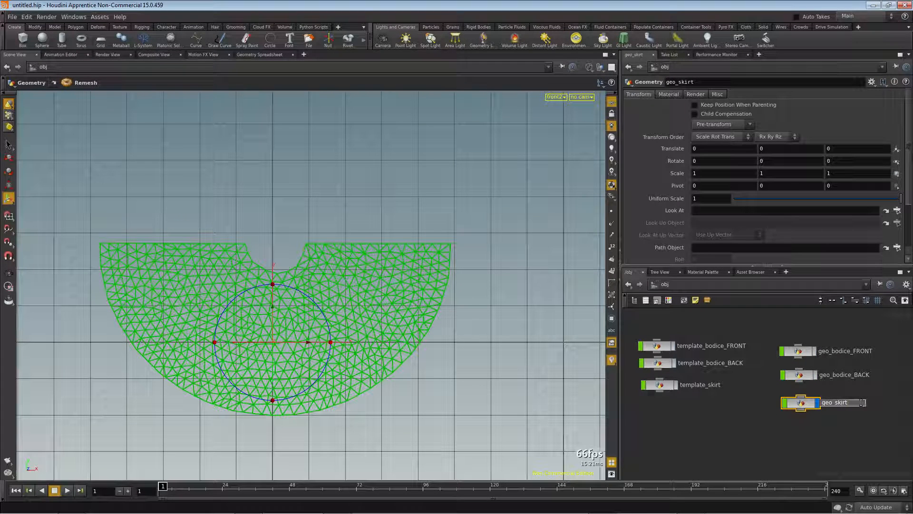
pyautogui.write('_FRONT')
pyautogui.press('Return')
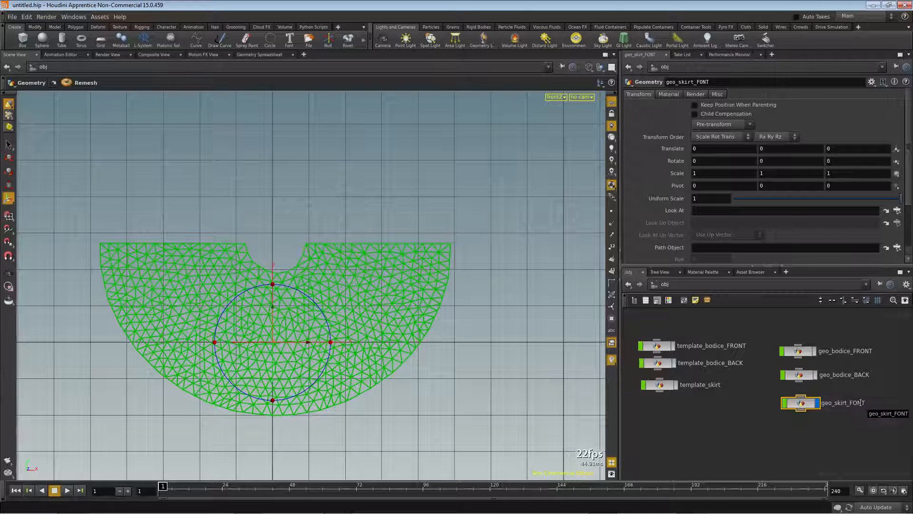
pyautogui.doubleClick(852, 404)
pyautogui.write('R')
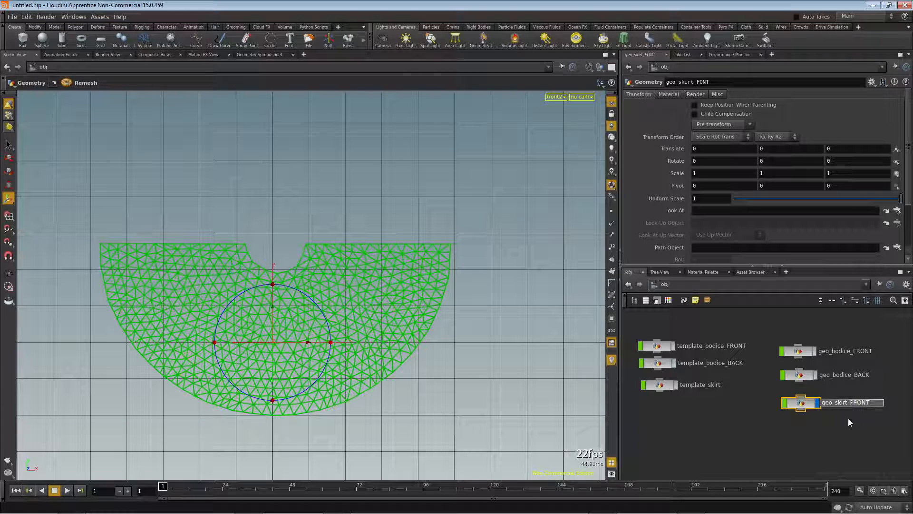
pyautogui.press('Return')
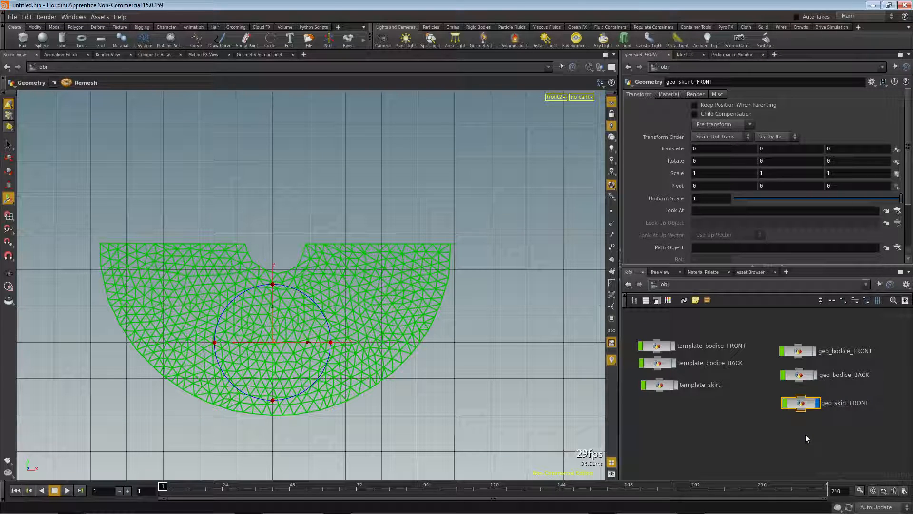
# Inside geo_skirt_FRONT, group the points along the straight edge on the waist notch's negative X side as skirt_R
pyautogui.moveTo(761, 434); pyautogui.dragTo(757, 409, button='middle')
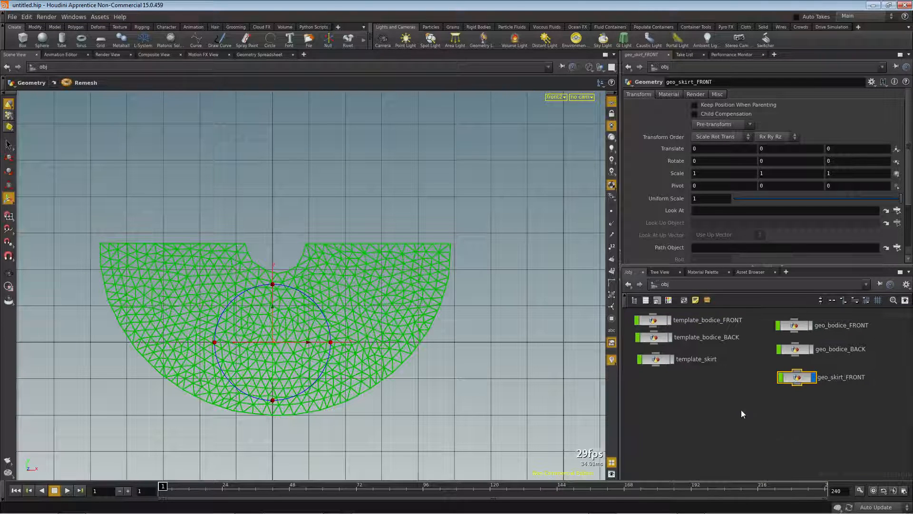
pyautogui.doubleClick(791, 378)
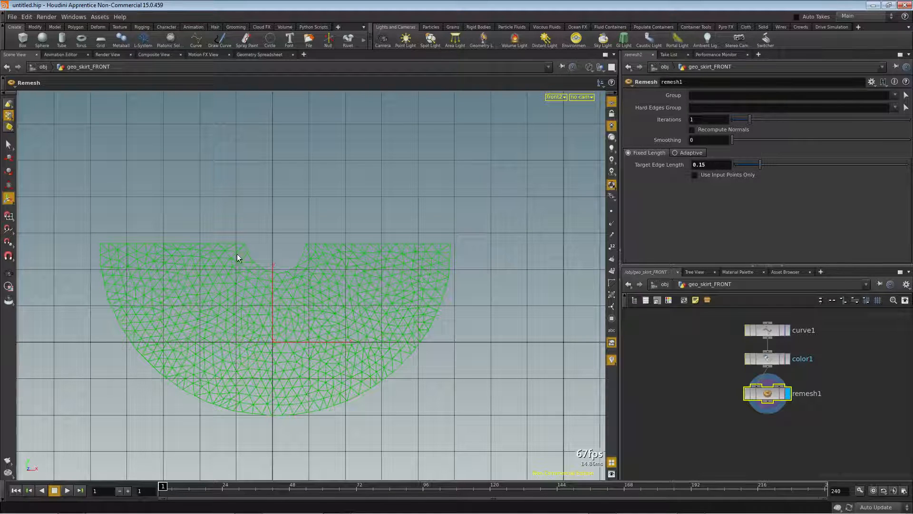
pyautogui.click(54, 27)
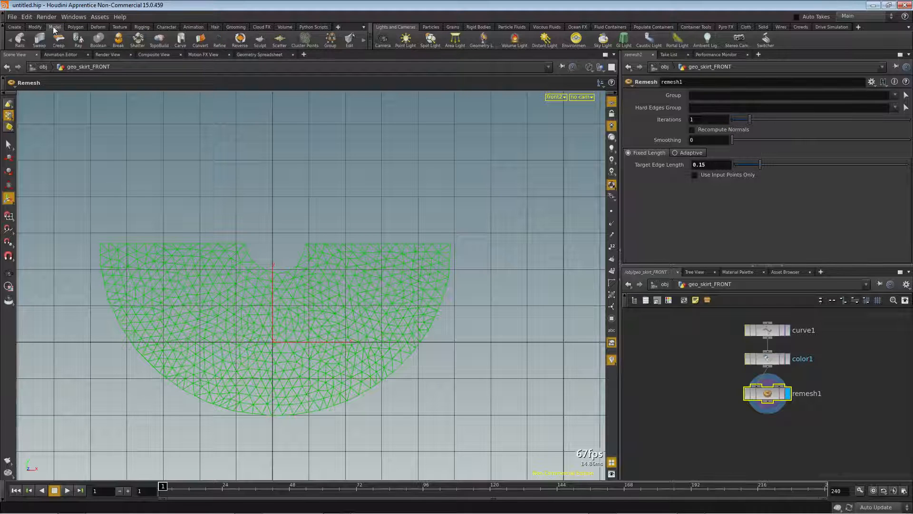
pyautogui.press('s')
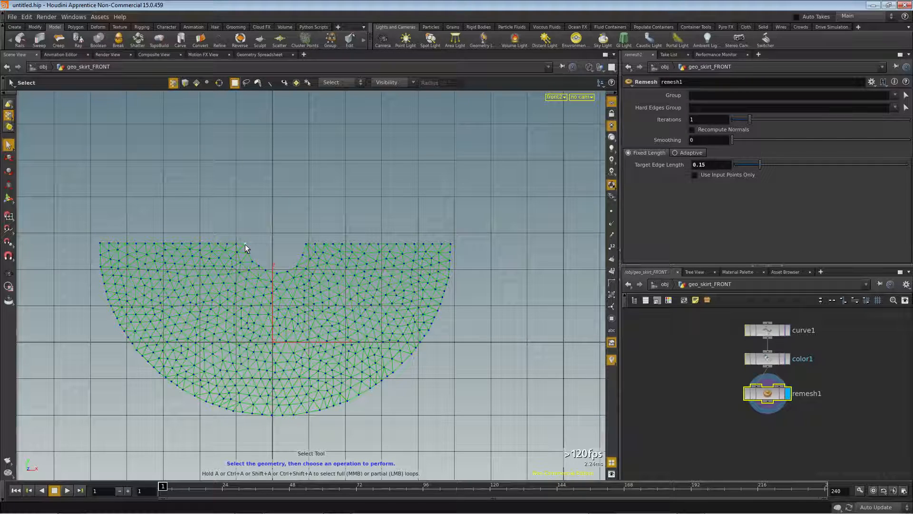
pyautogui.click(98, 244)
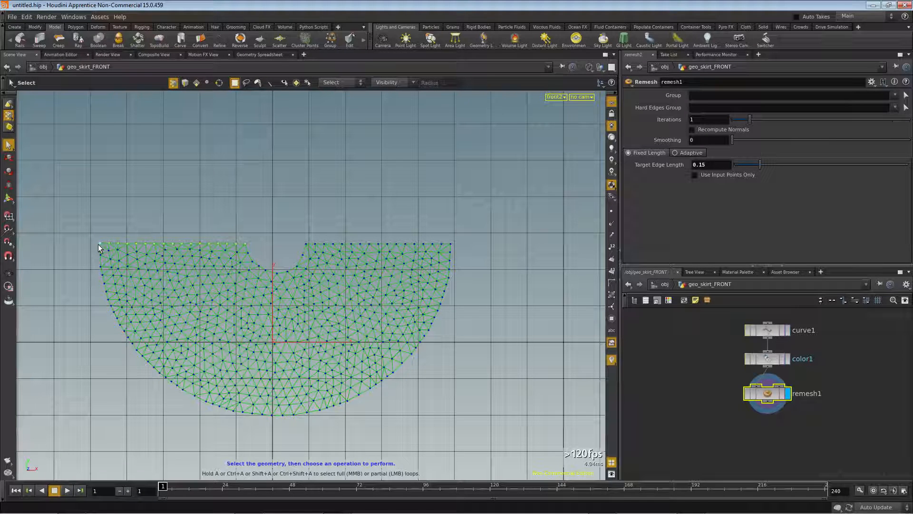
pyautogui.click(330, 40)
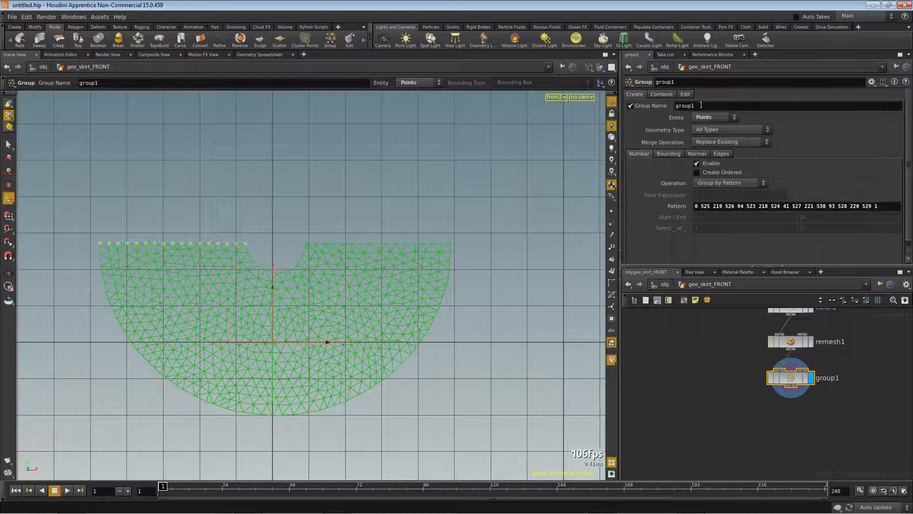
pyautogui.write('skirt_R')
pyautogui.press('Return')
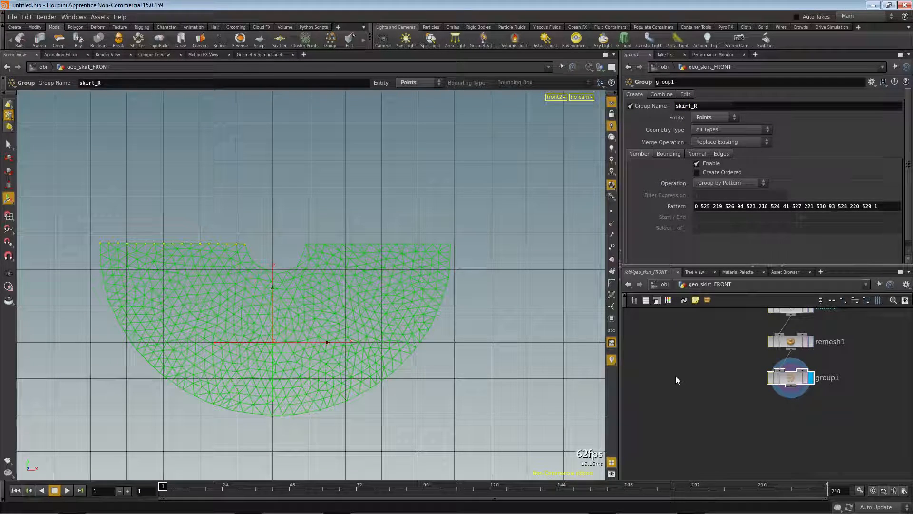
# Group the points along the straight edge on the other side of the waist notch as skirt_L
pyautogui.press('s')
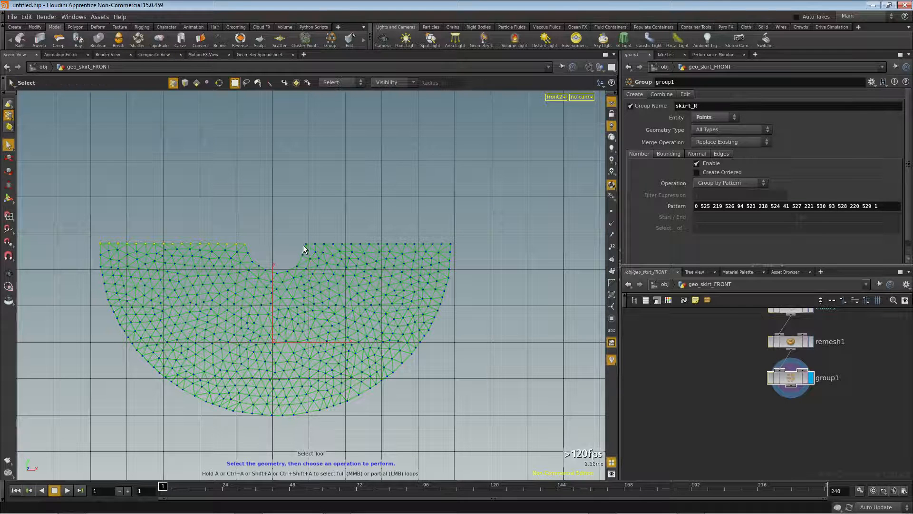
pyautogui.moveTo(307, 247); pyautogui.dragTo(451, 246)
pyautogui.click(331, 40)
pyautogui.doubleClick(685, 106)
pyautogui.write('skirt')
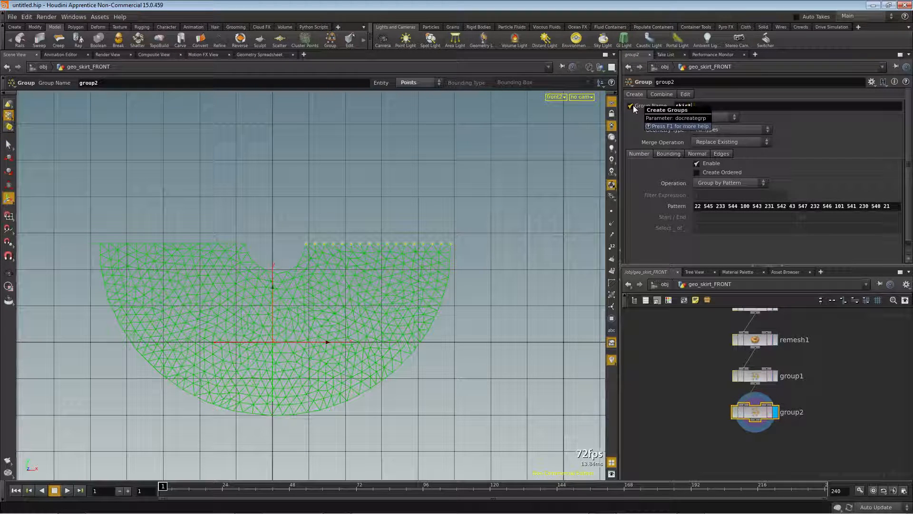
pyautogui.write('_L')
pyautogui.press('Return')
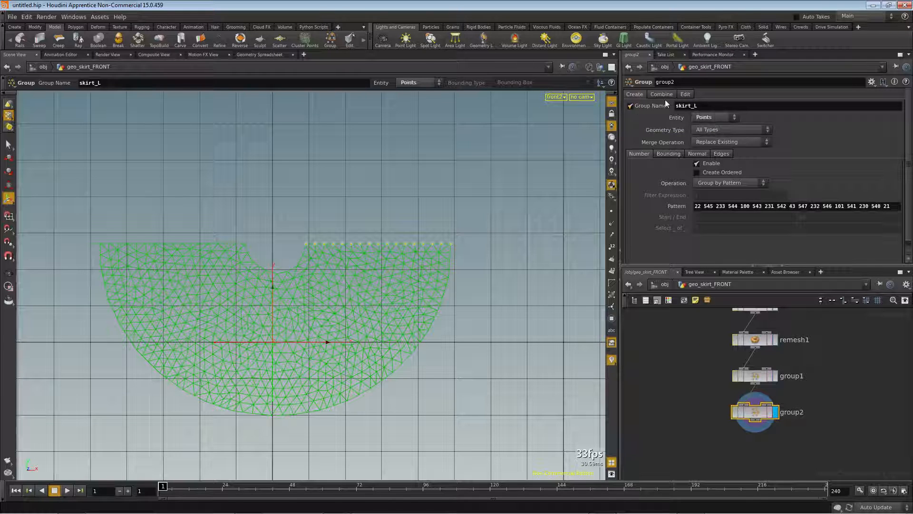
# Duplicate the geo_skirt_FRONT object at object level and name the copy geo_skirt_BACK
pyautogui.click(660, 287)
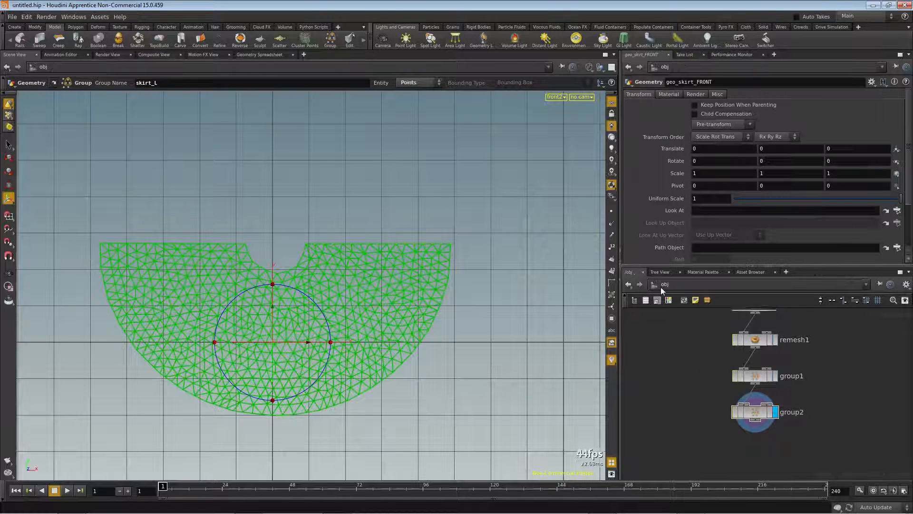
pyautogui.keyDown('alt'); pyautogui.moveTo(807, 382); pyautogui.dragTo(807, 382); pyautogui.keyUp('alt')
pyautogui.click(803, 401)
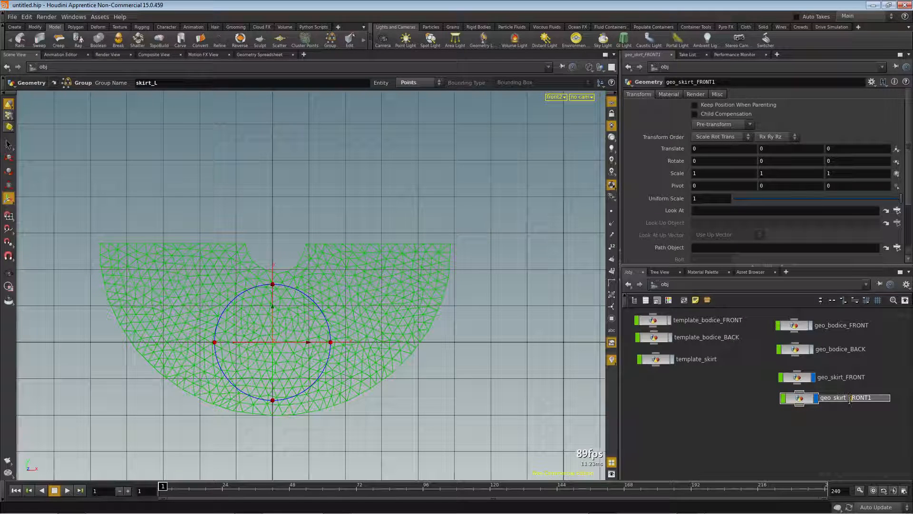
pyautogui.moveTo(848, 396); pyautogui.dragTo(888, 399)
pyautogui.write('BACK')
pyautogui.press('Return')
# Align geo_skirt_BACK under geo_skirt_FRONT, hide both skirt objects and tidy the column of template nodes
pyautogui.click(799, 403)
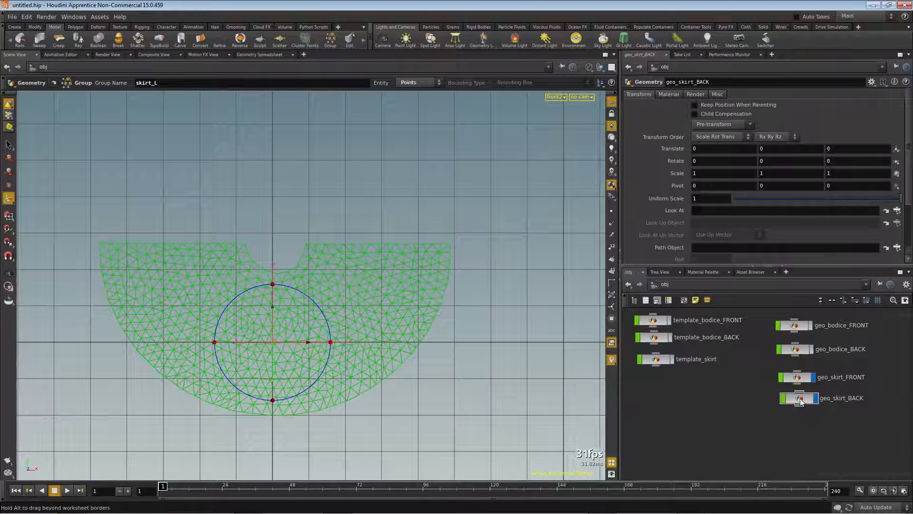
pyautogui.moveTo(799, 402); pyautogui.dragTo(797, 405)
pyautogui.moveTo(765, 366); pyautogui.dragTo(821, 423)
pyautogui.click(731, 412)
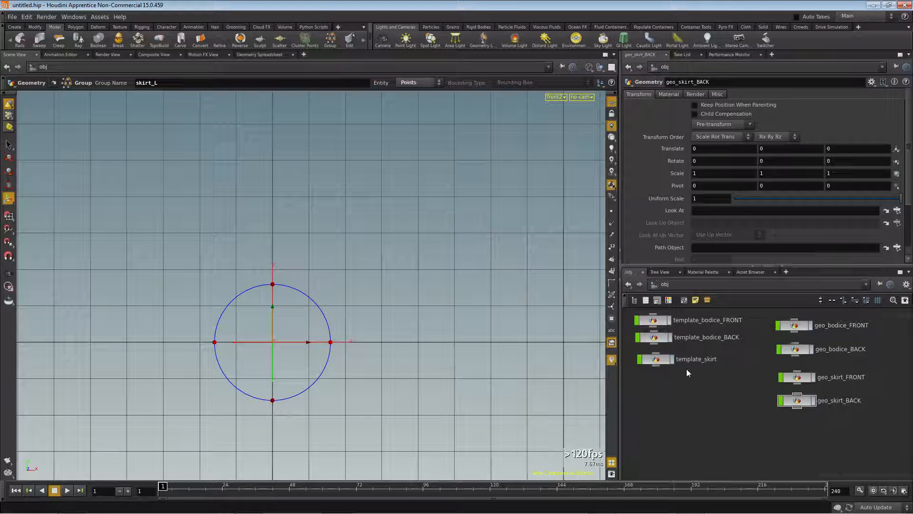
pyautogui.moveTo(656, 360); pyautogui.dragTo(659, 325)
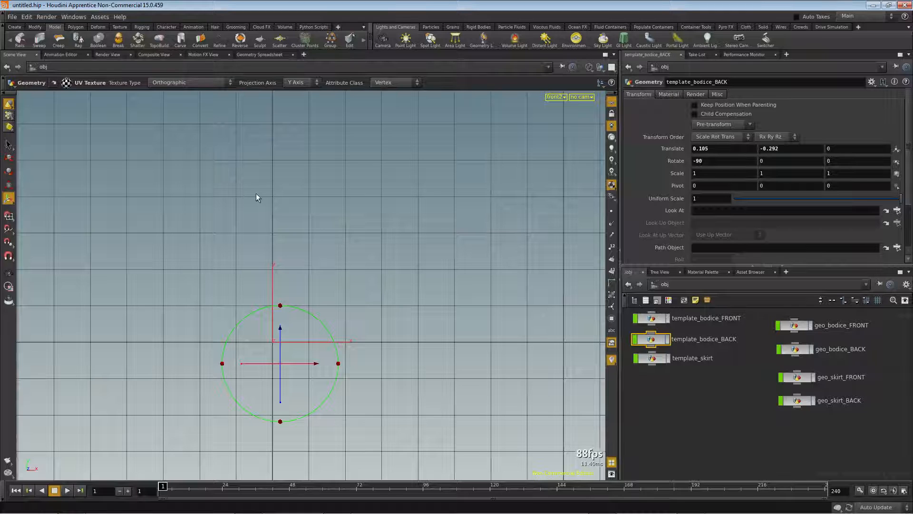
# Add a Simple Female character at the origin and show it shaded in the perspective view
pyautogui.click(166, 27)
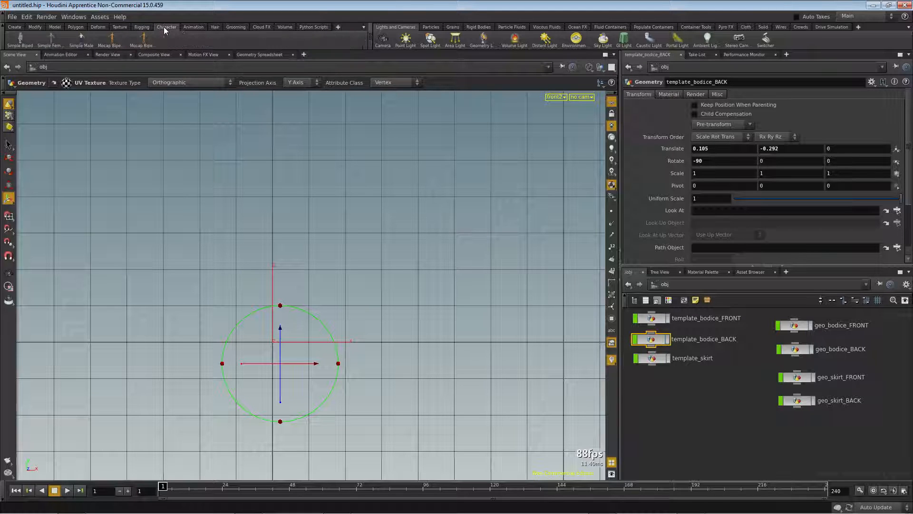
pyautogui.click(50, 40)
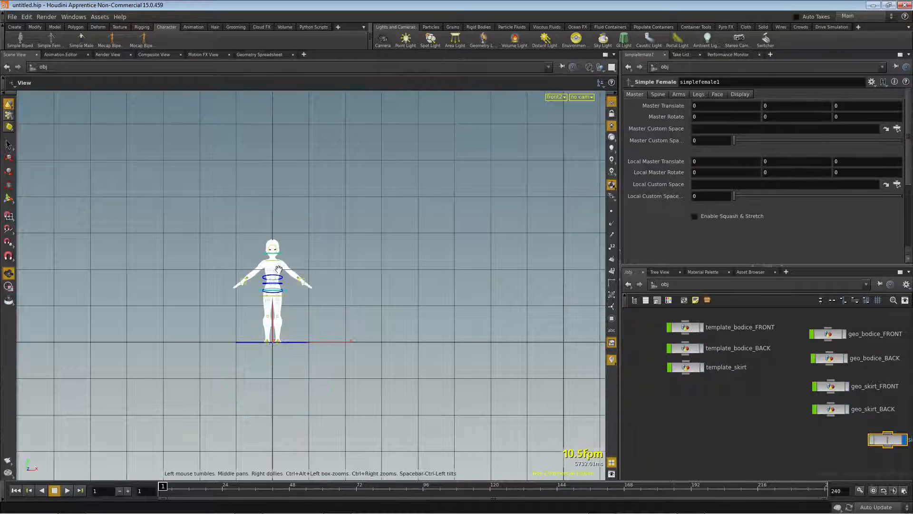
pyautogui.press('w')
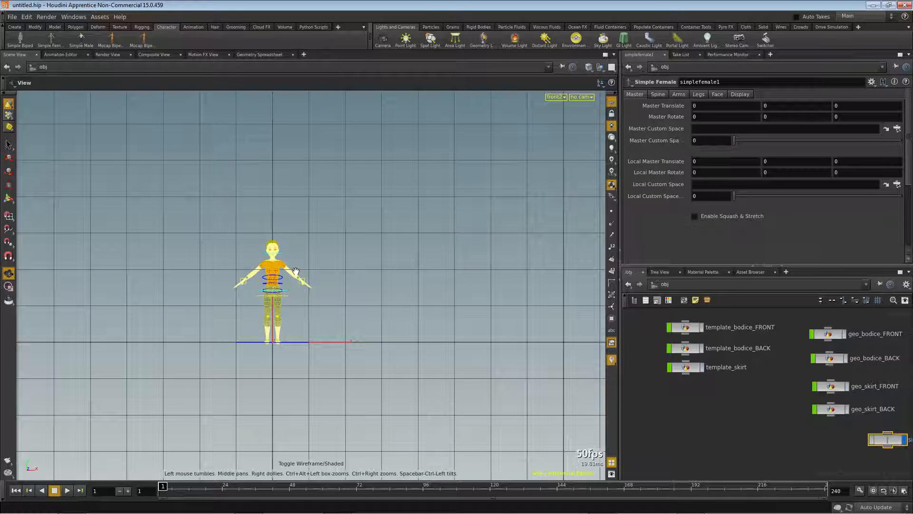
pyautogui.hotkey('space', '1')
pyautogui.moveTo(428, 265); pyautogui.dragTo(407, 285)
pyautogui.scroll(5, 407, 286)
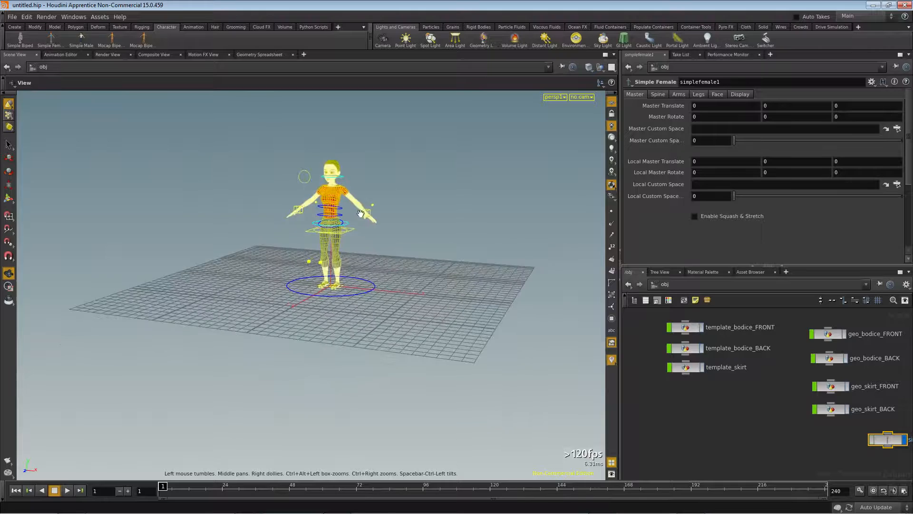
pyautogui.moveTo(338, 320)
pyautogui.mouseDown()
pyautogui.moveTo(333, 311)
pyautogui.moveTo(362, 305)
pyautogui.moveTo(336, 302)
pyautogui.mouseUp()
# Place the simplefemale1 node below the skirt objects and set the character's Top and Bottom clothing to None
pyautogui.moveTo(883, 449); pyautogui.dragTo(811, 434, button='middle')
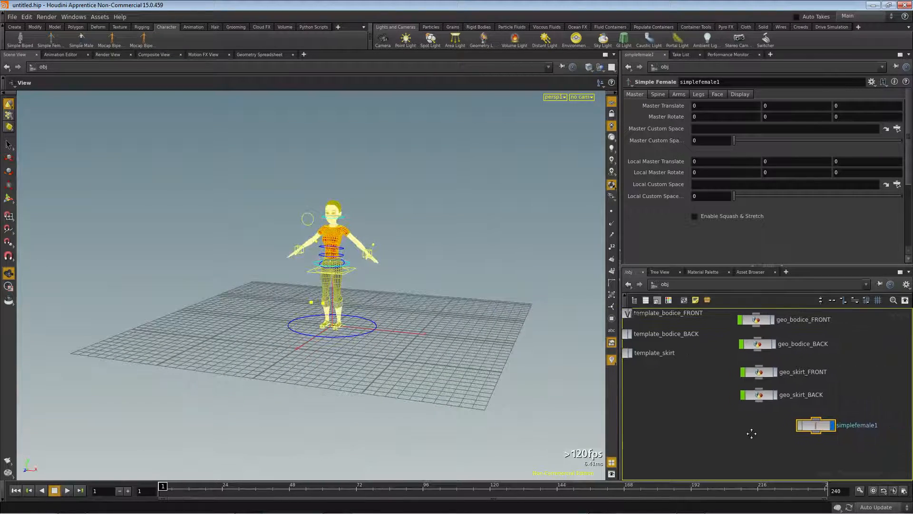
pyautogui.moveTo(812, 435); pyautogui.dragTo(766, 432)
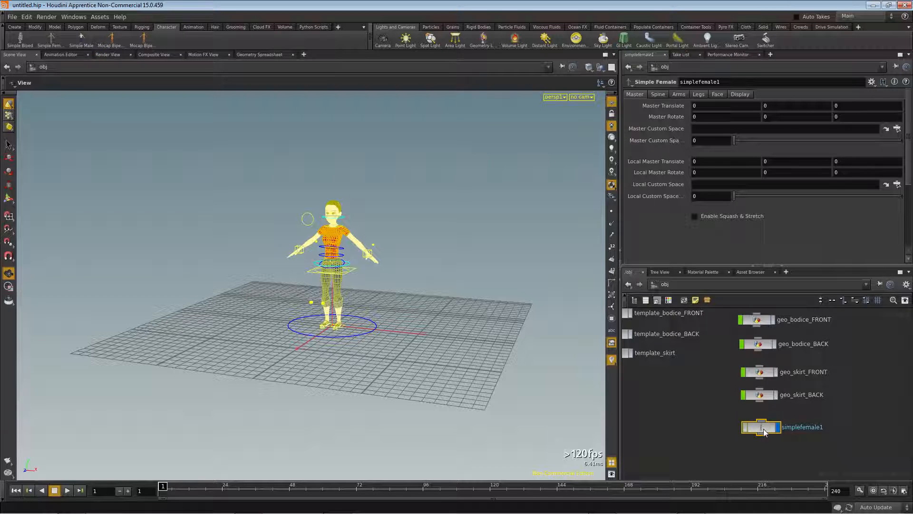
pyautogui.click(749, 96)
pyautogui.click(730, 155)
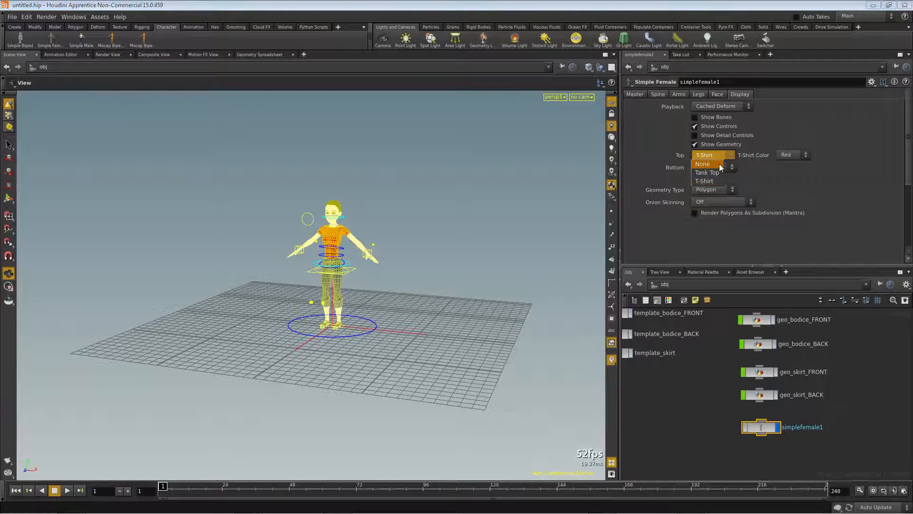
pyautogui.click(721, 165)
pyautogui.click(732, 168)
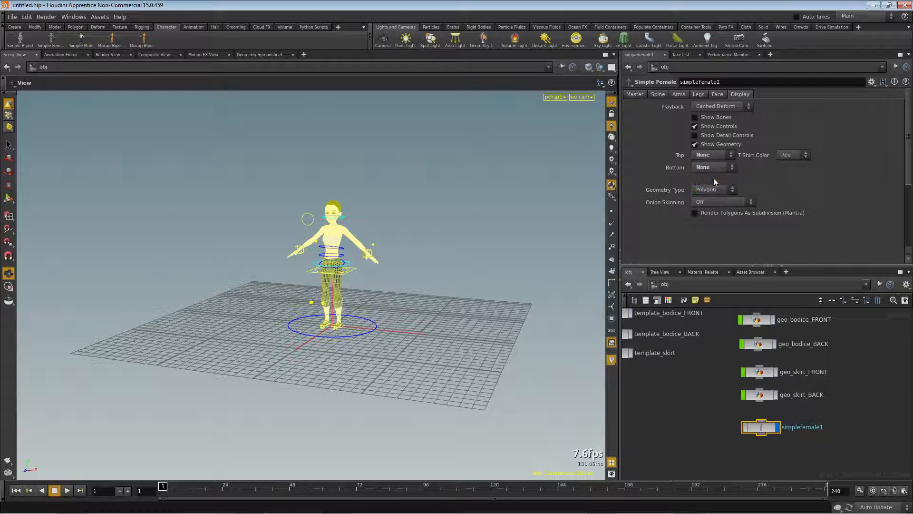
# Allow editing of the simplefemale1 asset's contents and select the geo_skin object inside its network
pyautogui.rightClick(765, 432)
pyautogui.click(808, 466)
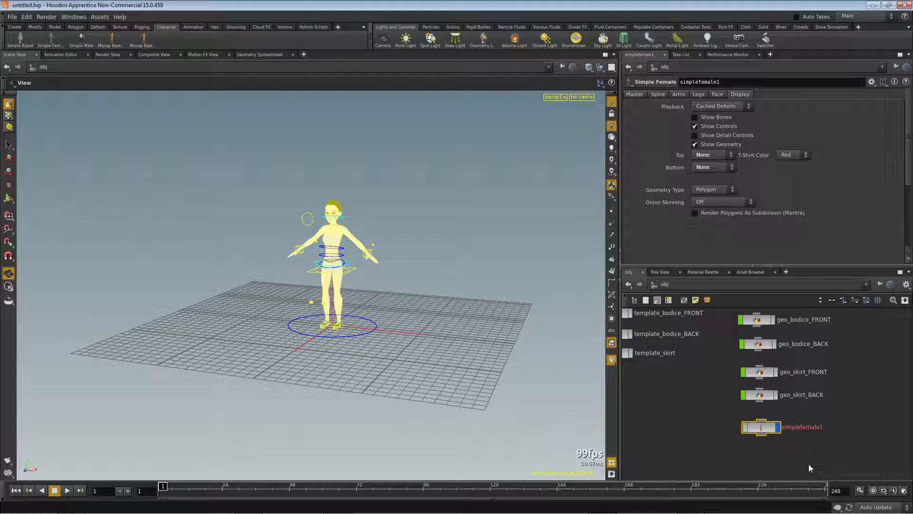
pyautogui.doubleClick(763, 428)
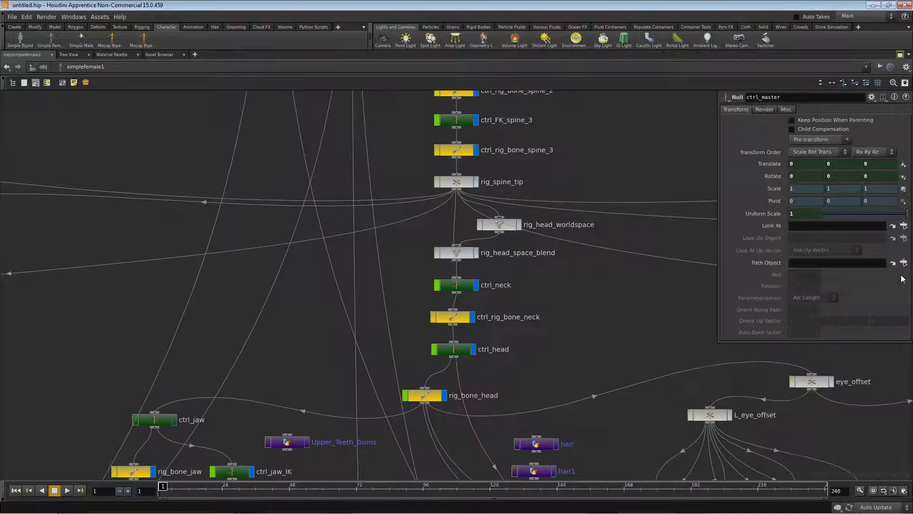
pyautogui.click(899, 271)
pyautogui.scroll(-5, 566, 195)
pyautogui.moveTo(605, 163); pyautogui.dragTo(461, 301, button='middle')
pyautogui.scroll(5, 447, 228)
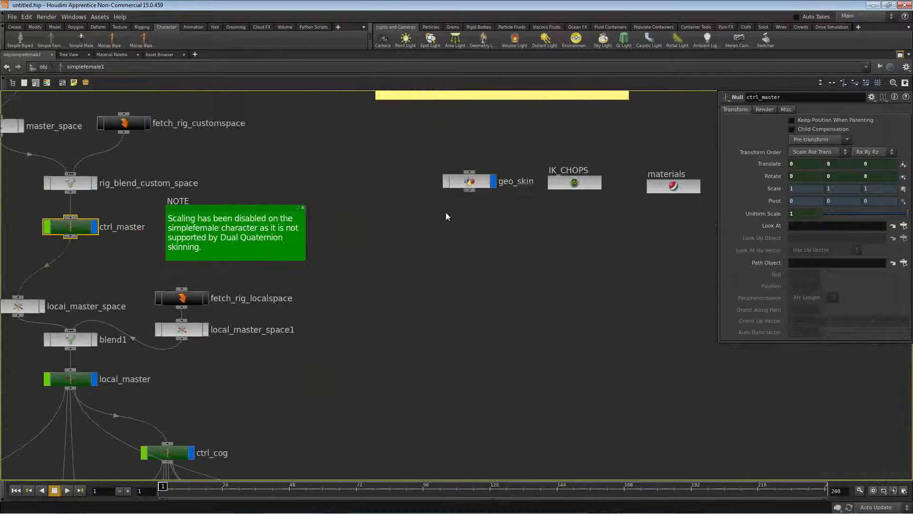
pyautogui.click(467, 184)
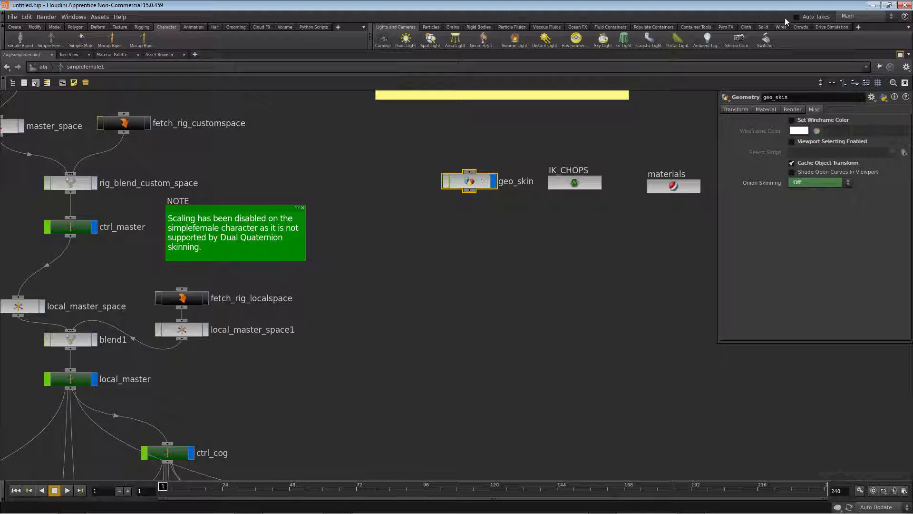
# Start the Rigid Collider cloth tool for geo_skin and examine the node network inside geo_skin down to its DISPLAY null
pyautogui.click(746, 27)
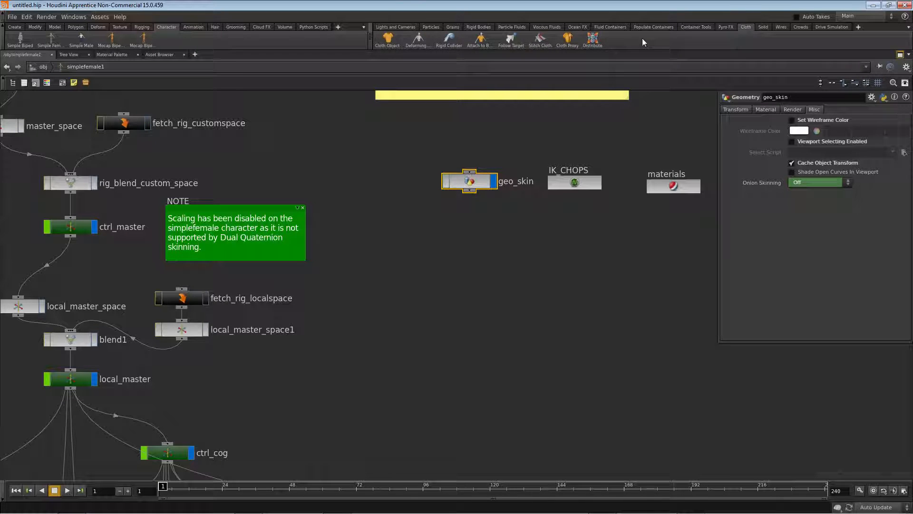
pyautogui.click(450, 35)
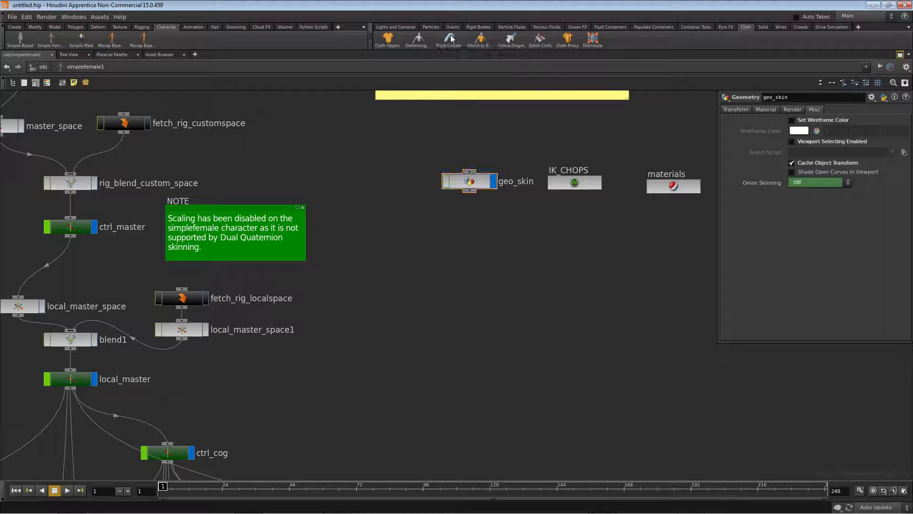
pyautogui.doubleClick(470, 181)
pyautogui.moveTo(586, 254); pyautogui.dragTo(652, 484, button='middle')
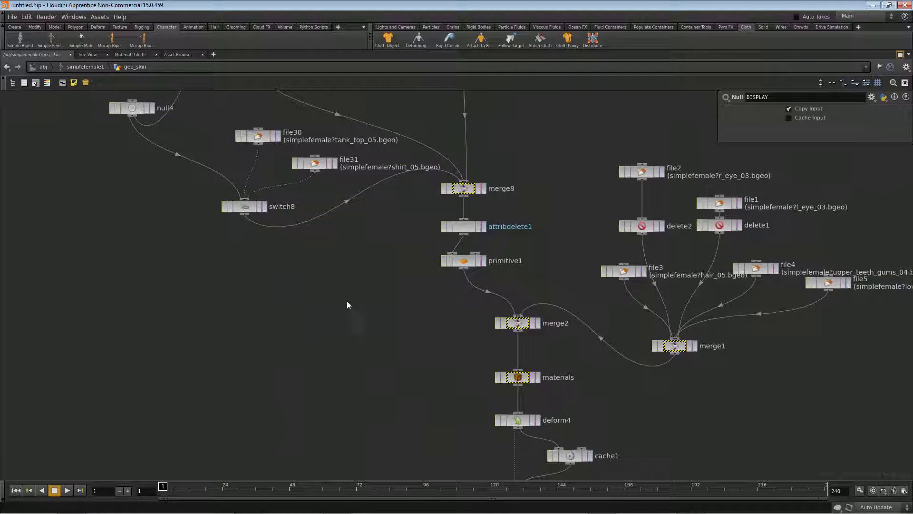
pyautogui.scroll(-3, 347, 304)
pyautogui.moveTo(484, 156); pyautogui.dragTo(448, 430, button='middle')
pyautogui.moveTo(654, 113); pyautogui.dragTo(646, 138, button='middle')
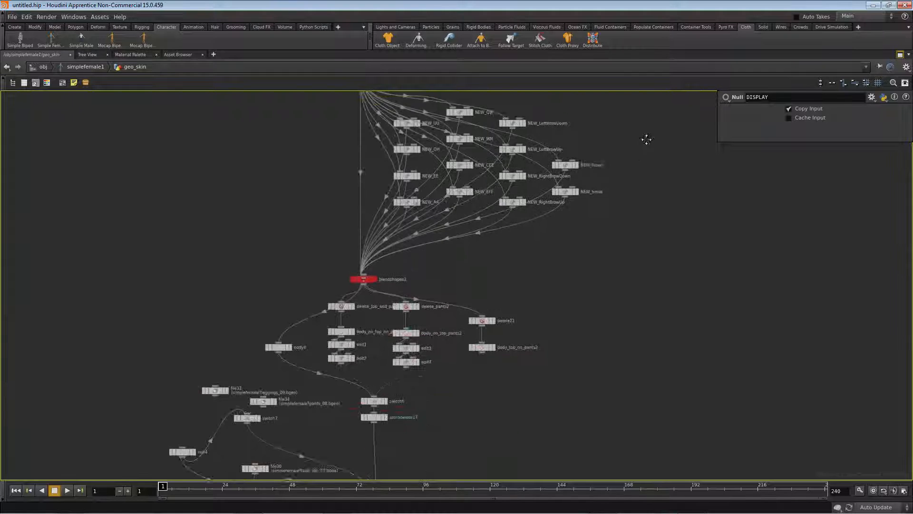
pyautogui.moveTo(588, 344); pyautogui.dragTo(616, 243, button='middle')
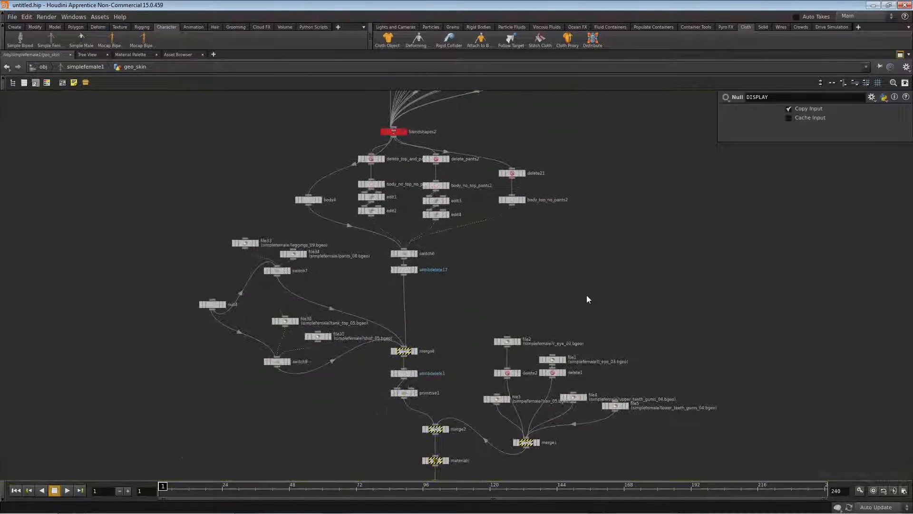
pyautogui.moveTo(574, 299); pyautogui.dragTo(584, 163, button='middle')
pyautogui.moveTo(400, 320)
pyautogui.mouseDown(button='middle')
pyautogui.moveTo(402, 270)
pyautogui.moveTo(382, 335)
pyautogui.moveTo(383, 327)
pyautogui.moveTo(395, 330)
pyautogui.mouseUp(button='middle')
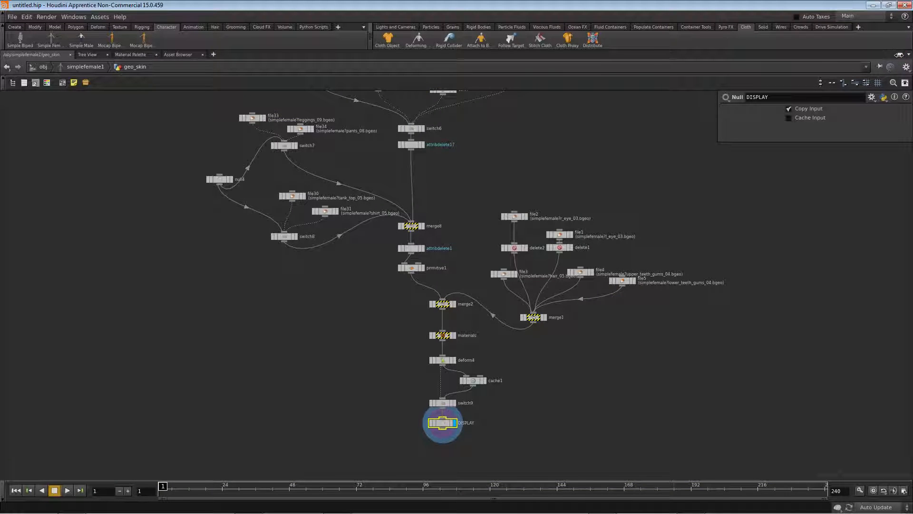
# Restore the layout with the scene view, return to the simplefemale1 level and make geo_skin a rigid collider
pyautogui.click(899, 55)
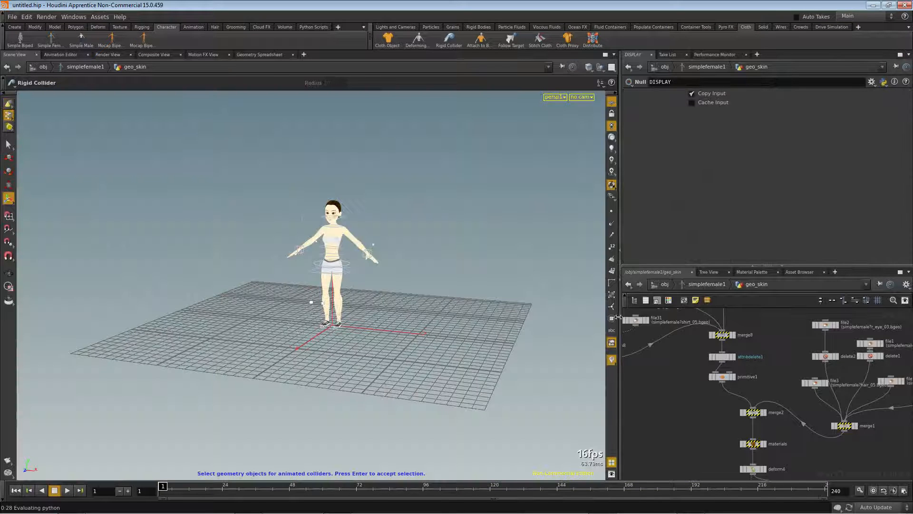
pyautogui.click(731, 284)
pyautogui.click(703, 286)
pyautogui.click(703, 284)
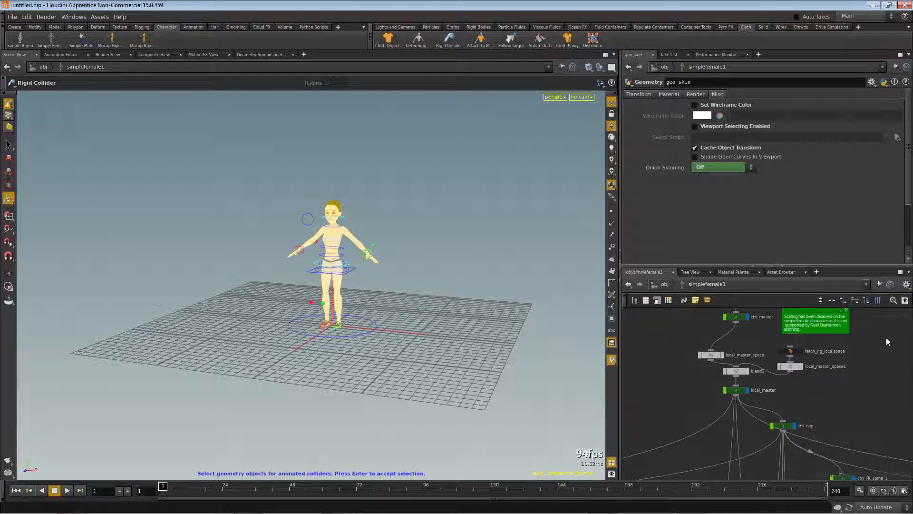
pyautogui.click(766, 382)
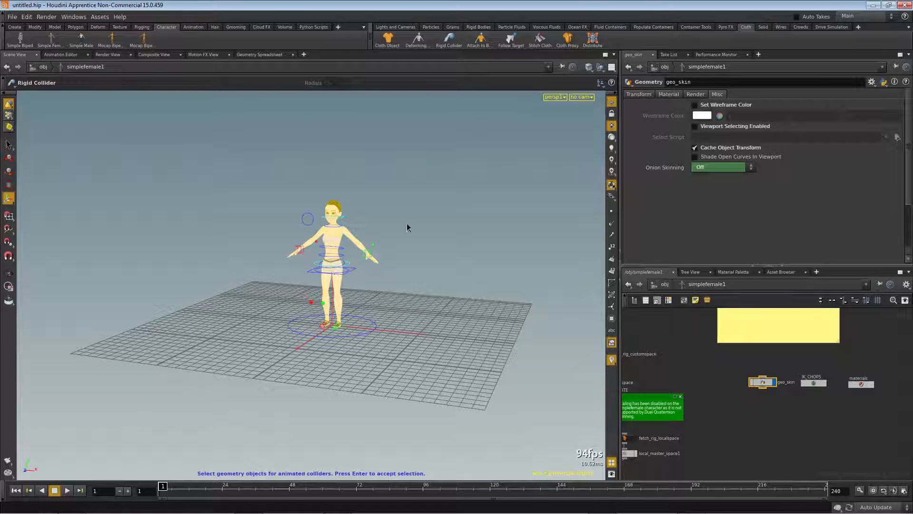
pyautogui.press('Return')
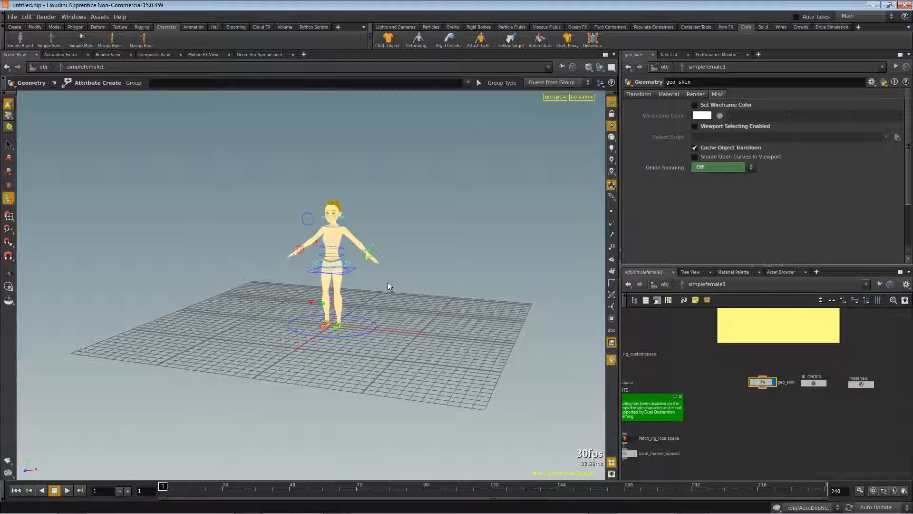
# Inside geo_skin, reorder the chain so attribcreate1 sits between switch9 and the DISPLAY null
pyautogui.doubleClick(767, 382)
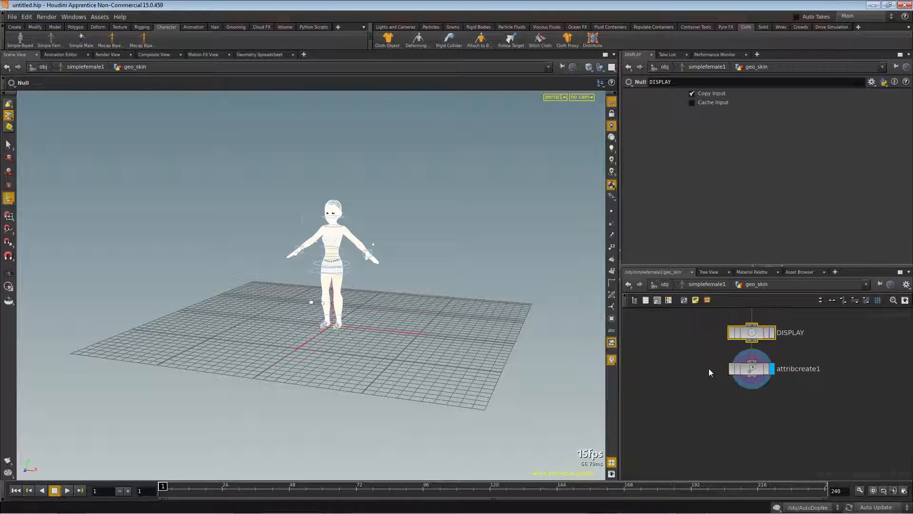
pyautogui.scroll(2, 730, 409)
pyautogui.click(730, 417)
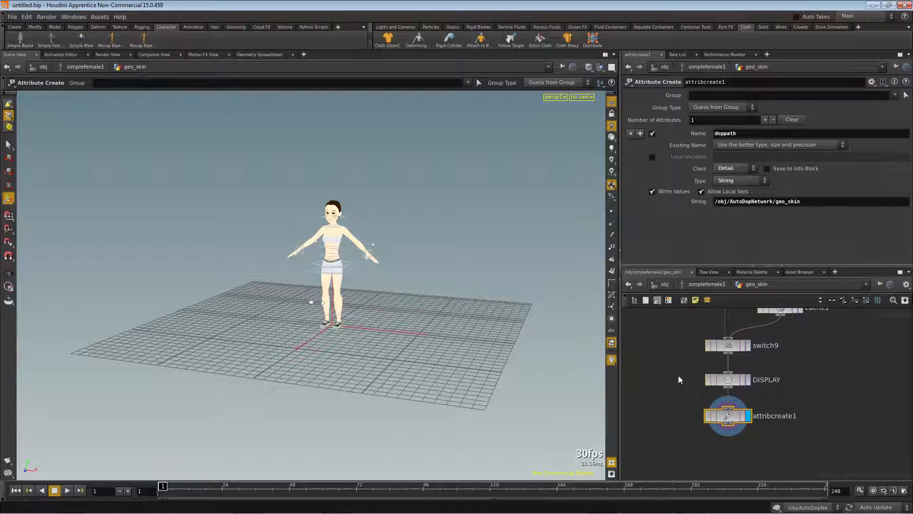
pyautogui.moveTo(678, 392); pyautogui.dragTo(697, 377, button='middle')
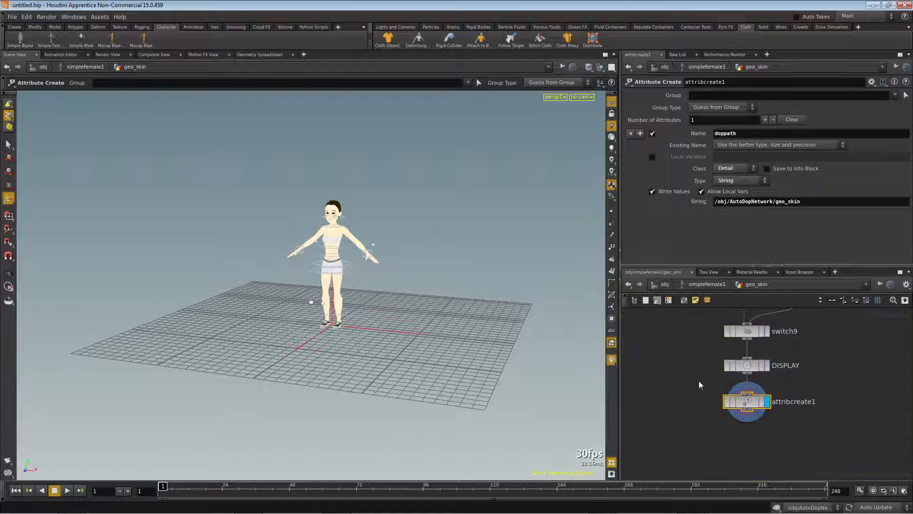
pyautogui.moveTo(756, 405); pyautogui.dragTo(755, 416)
pyautogui.moveTo(756, 367); pyautogui.dragTo(756, 387)
pyautogui.moveTo(887, 398); pyautogui.dragTo(911, 408)
pyautogui.moveTo(747, 412)
pyautogui.mouseDown()
pyautogui.moveTo(747, 375)
pyautogui.moveTo(747, 411)
pyautogui.mouseUp()
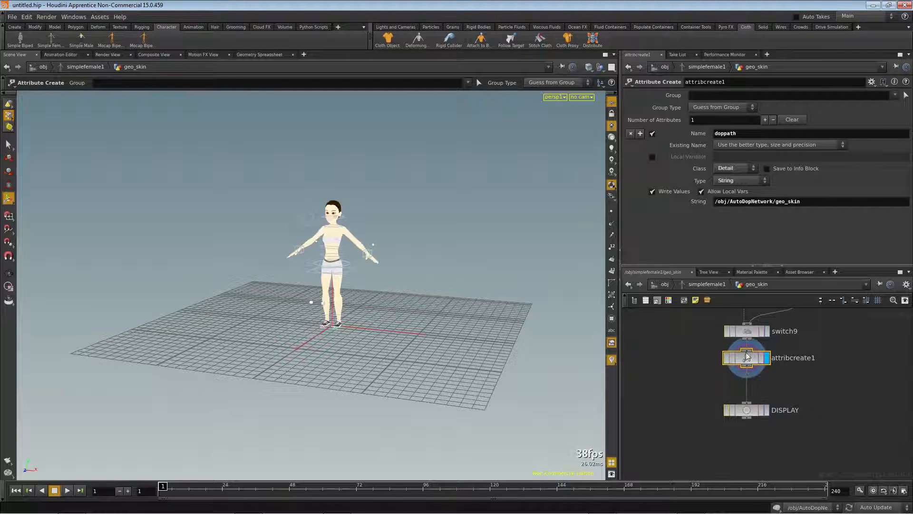
pyautogui.moveTo(748, 357); pyautogui.dragTo(747, 368)
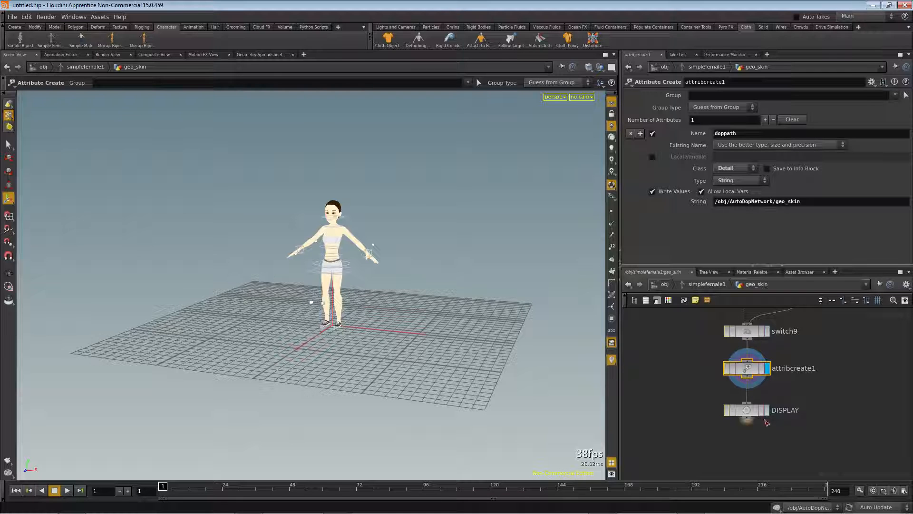
# Set the display flag on the DISPLAY null in geo_skin and select attribcreate1
pyautogui.click(767, 410)
pyautogui.click(745, 416)
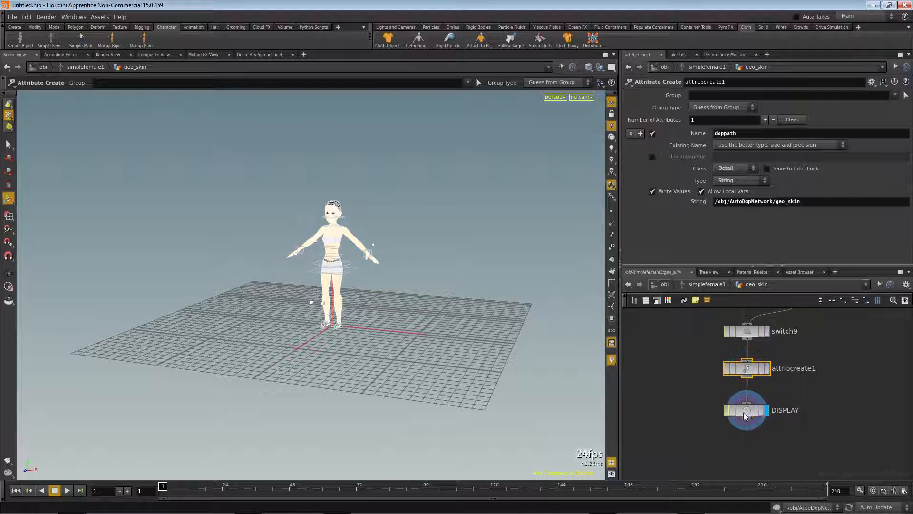
pyautogui.click(747, 371)
pyautogui.doubleClick(813, 368)
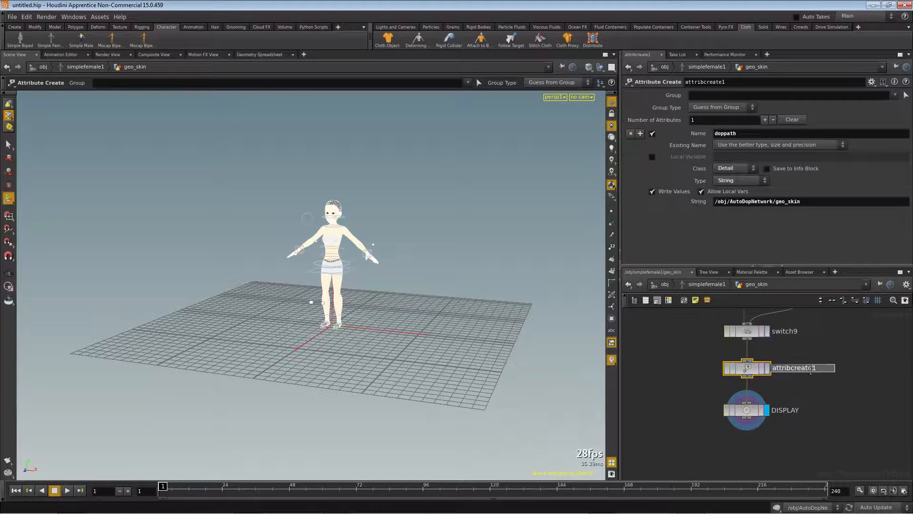
# Return to the obj level and place AutoDopNetwork between the template column and the garment object column
pyautogui.click(658, 284)
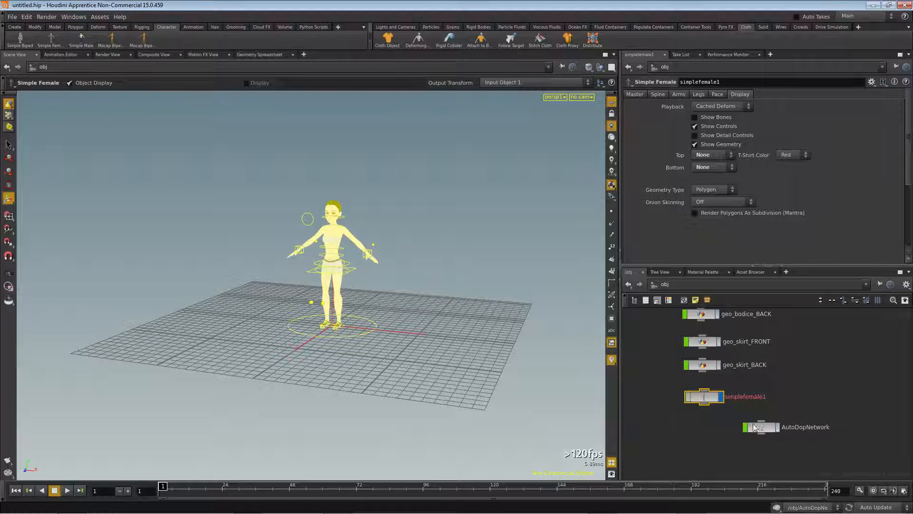
pyautogui.scroll(-3, 703, 423)
pyautogui.scroll(3, 703, 423)
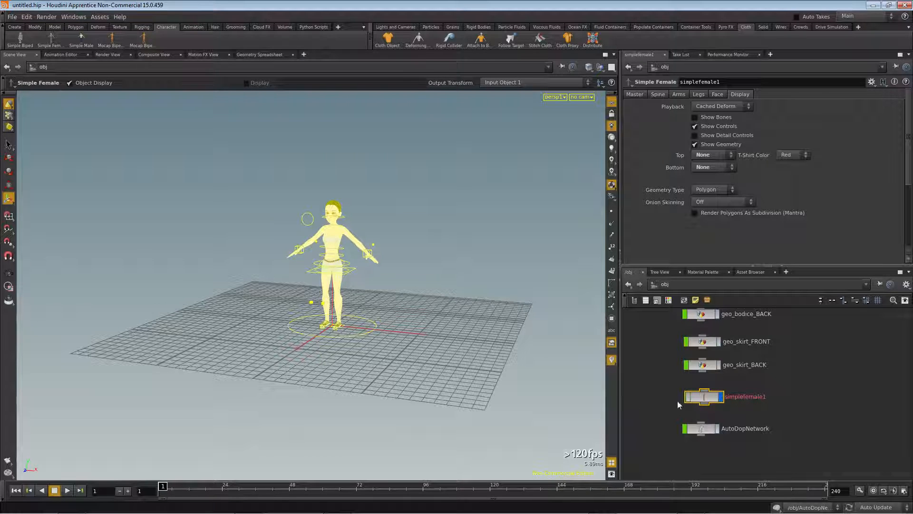
pyautogui.moveTo(679, 401); pyautogui.dragTo(803, 417, button='middle')
pyautogui.moveTo(826, 443); pyautogui.dragTo(741, 386)
pyautogui.moveTo(672, 375); pyautogui.dragTo(662, 418, button='middle')
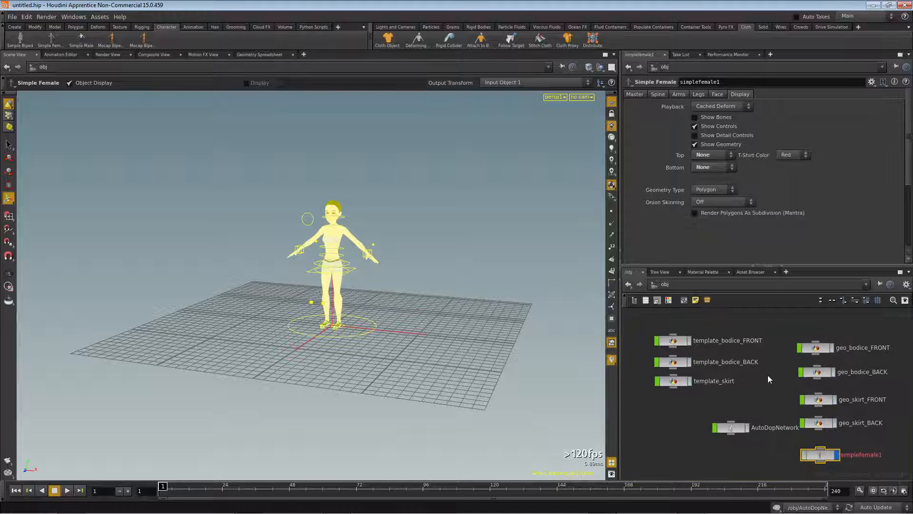
# Move the three template nodes together out of the way, to the far side of the garment objects
pyautogui.moveTo(640, 324); pyautogui.dragTo(685, 410)
pyautogui.scroll(-5, 684, 406)
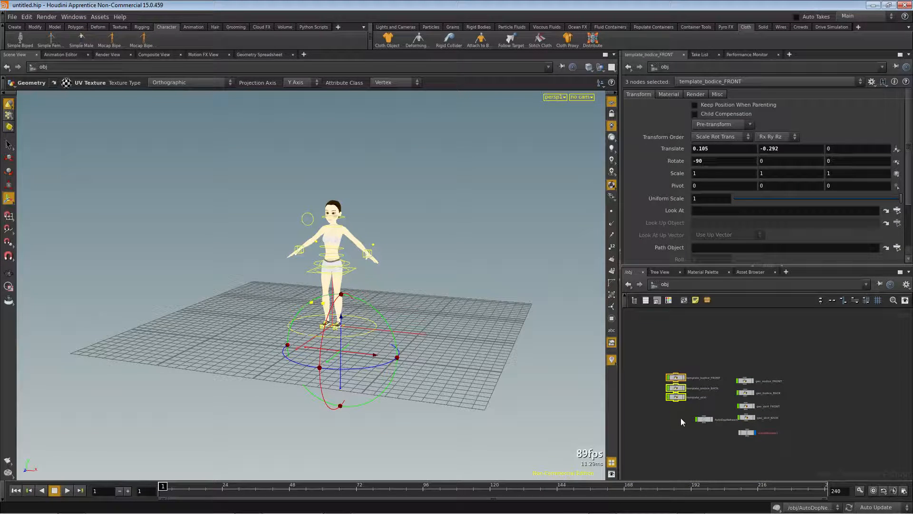
pyautogui.moveTo(676, 378); pyautogui.dragTo(888, 336)
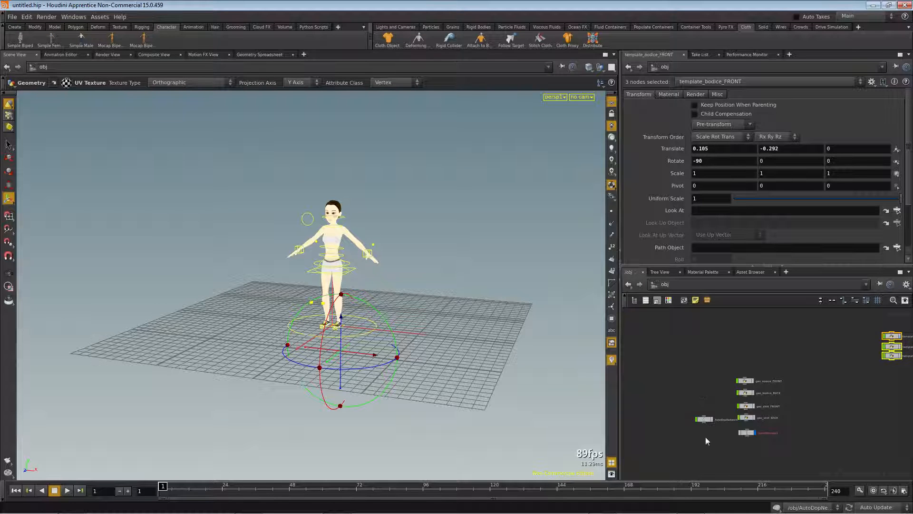
pyautogui.scroll(5, 686, 409)
pyautogui.moveTo(689, 356); pyautogui.dragTo(690, 357)
pyautogui.moveTo(796, 414); pyautogui.dragTo(757, 410, button='middle')
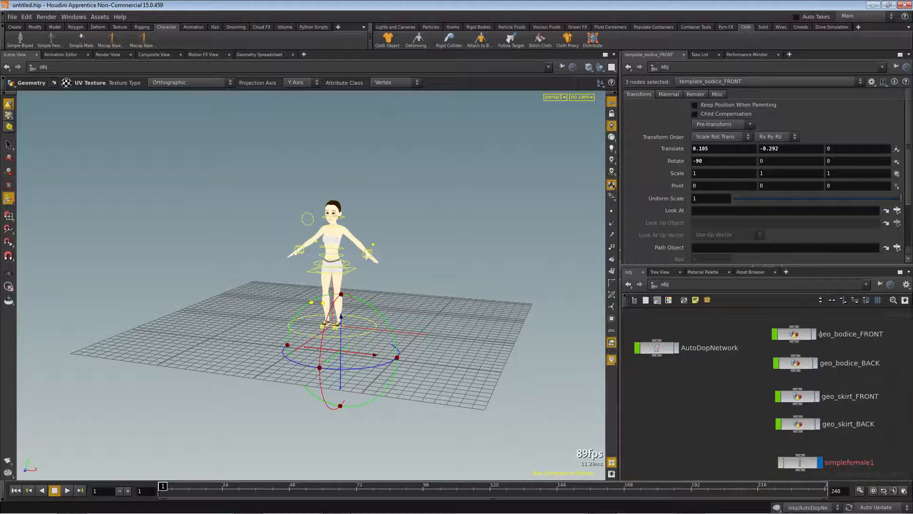
# Display geo_bodice_FRONT and geo_bodice_BACK in the scene and select both objects
pyautogui.click(814, 334)
pyautogui.click(814, 363)
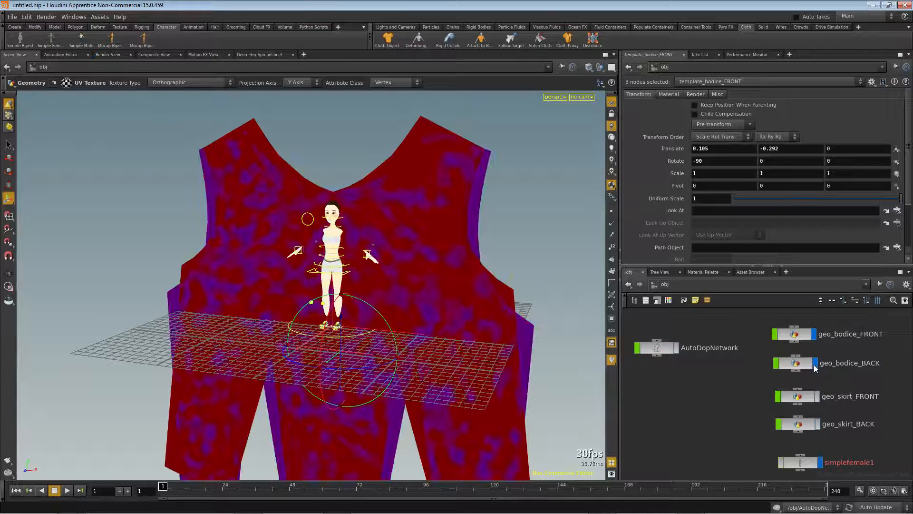
pyautogui.moveTo(758, 315); pyautogui.dragTo(869, 378)
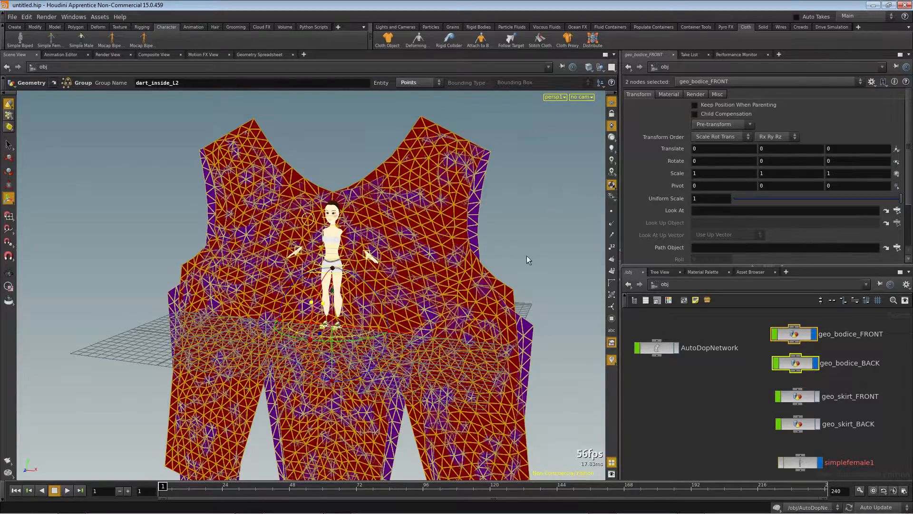
# Set geo_bodice_FRONT's Z translation to 0.2 so it sits in front of the character
pyautogui.press('Escape')
pyautogui.moveTo(530, 261); pyautogui.dragTo(402, 256)
pyautogui.click(783, 383)
pyautogui.click(796, 336)
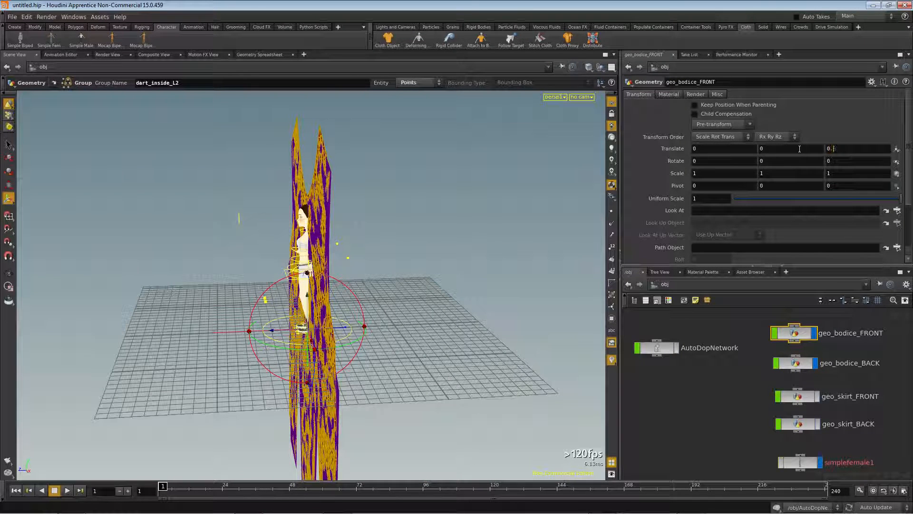
pyautogui.write('.2')
pyautogui.press('Return')
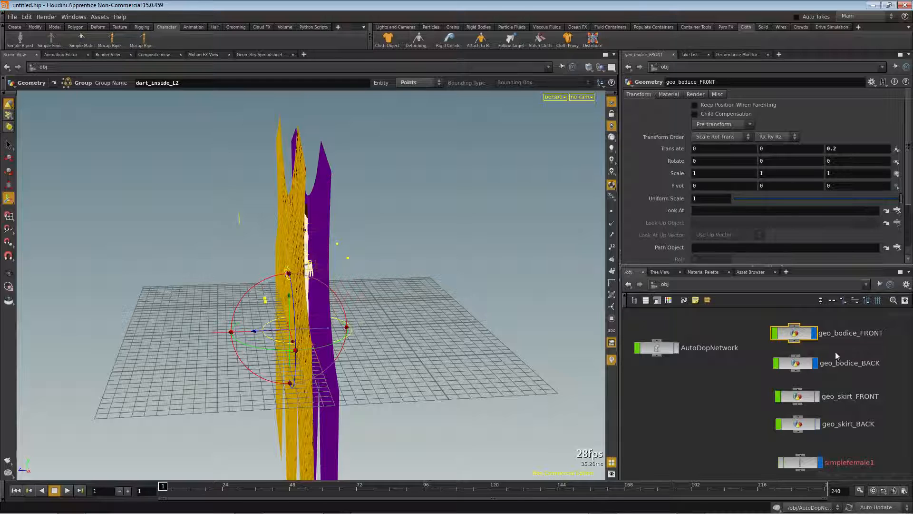
# Set geo_bodice_BACK's Z translation to -0.2 so it sits behind the character
pyautogui.click(795, 363)
pyautogui.click(830, 149)
pyautogui.write('-0.2')
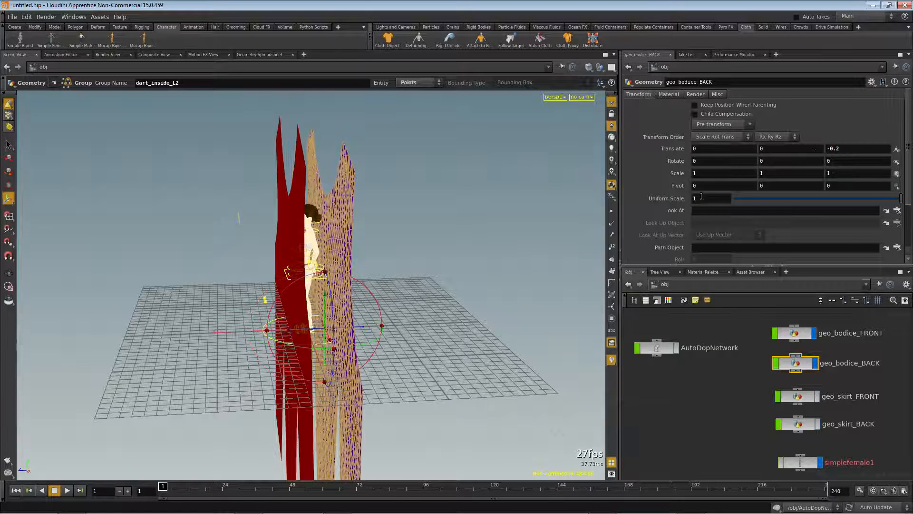
# Set both bodice pieces' Uniform Scale to 0.1 and raise them to a Y translation of 0.95
pyautogui.moveTo(751, 317)
pyautogui.mouseDown()
pyautogui.moveTo(827, 365)
pyautogui.moveTo(839, 385)
pyautogui.mouseUp()
pyautogui.moveTo(900, 200); pyautogui.dragTo(751, 206)
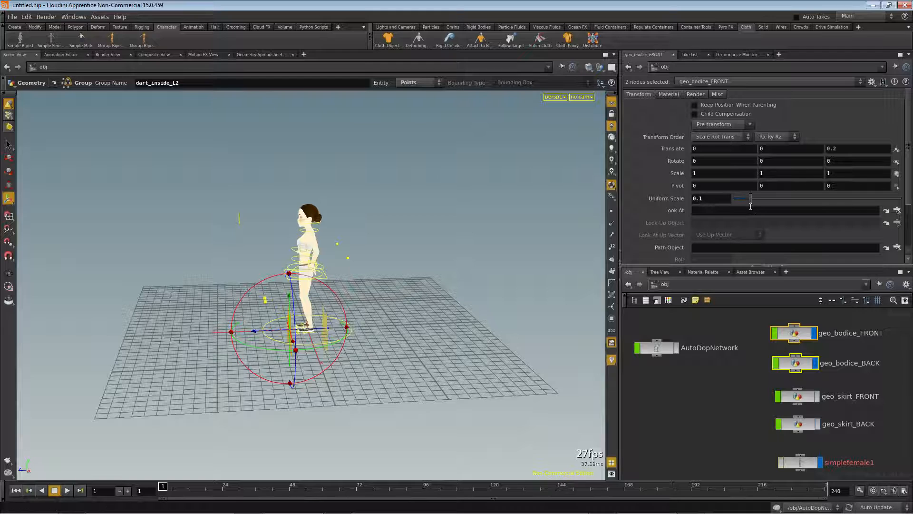
pyautogui.moveTo(768, 149); pyautogui.dragTo(328, 209, button='middle')
pyautogui.press('Escape')
pyautogui.moveTo(328, 209); pyautogui.dragTo(383, 240)
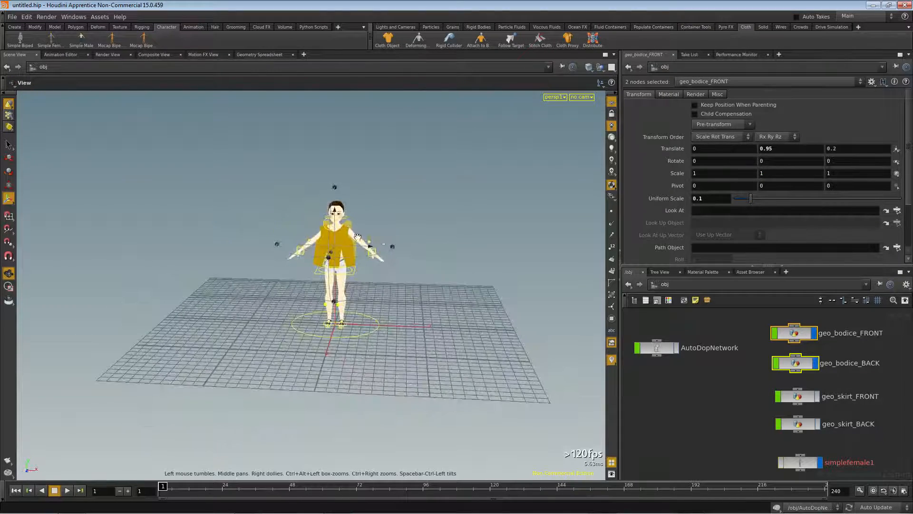
# Make geo_bodice_FRONT a cloth object in the simulation
pyautogui.press('g')
pyautogui.moveTo(350, 258); pyautogui.dragTo(442, 231)
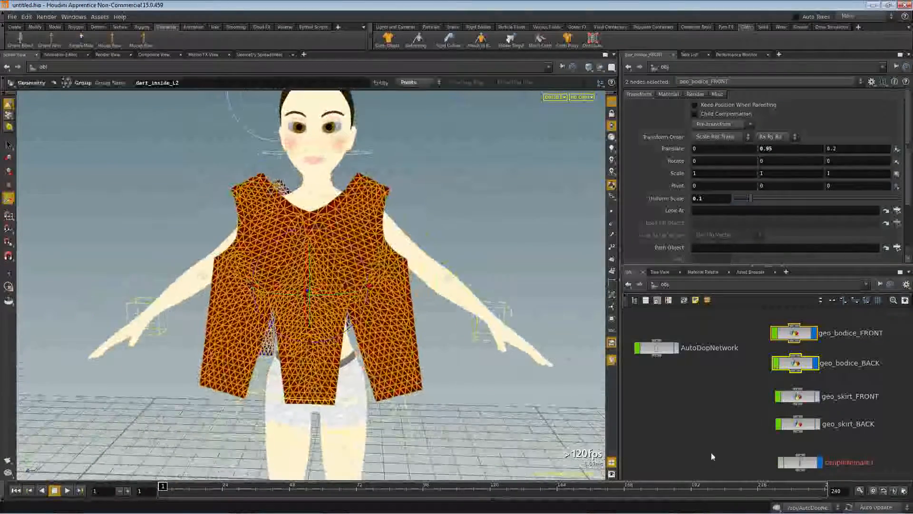
pyautogui.moveTo(715, 442)
pyautogui.mouseDown(button='middle')
pyautogui.moveTo(708, 424)
pyautogui.moveTo(716, 444)
pyautogui.mouseUp(button='middle')
pyautogui.moveTo(309, 228)
pyautogui.mouseDown()
pyautogui.moveTo(356, 241)
pyautogui.moveTo(310, 239)
pyautogui.mouseUp()
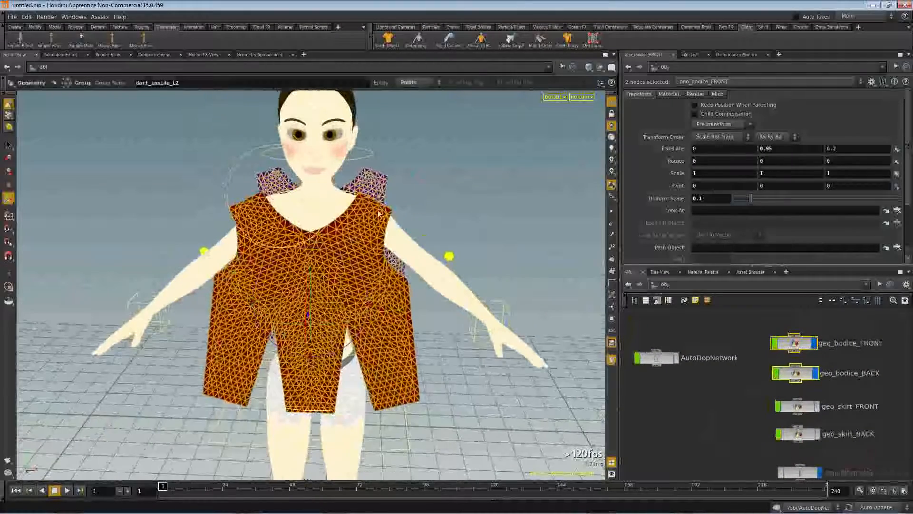
pyautogui.press('r')
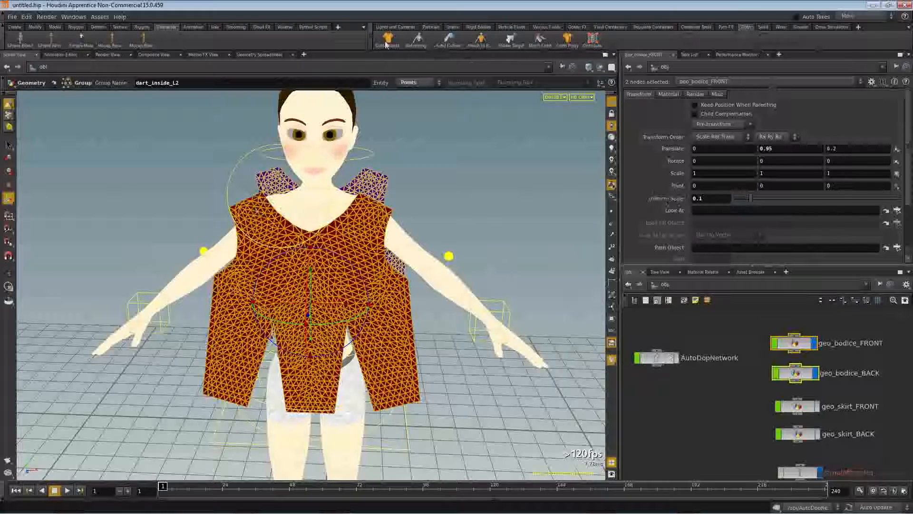
pyautogui.click(764, 389)
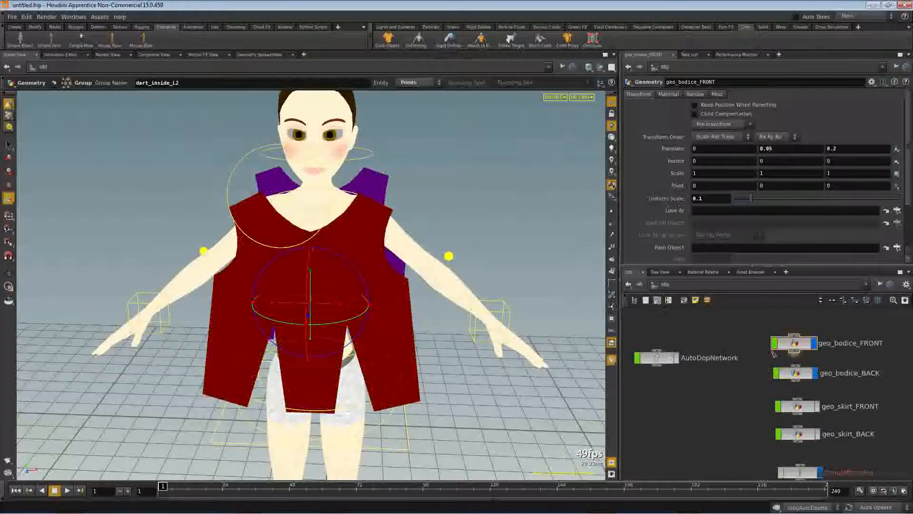
pyautogui.click(799, 345)
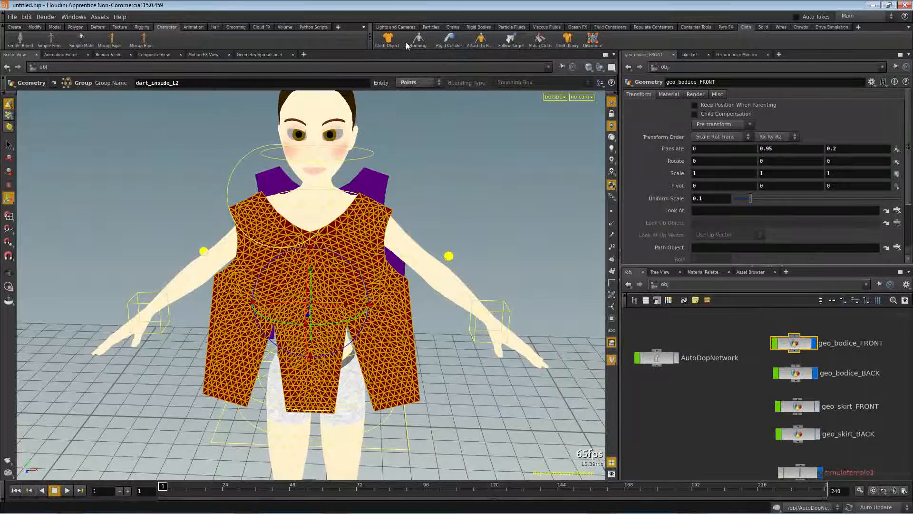
pyautogui.click(388, 39)
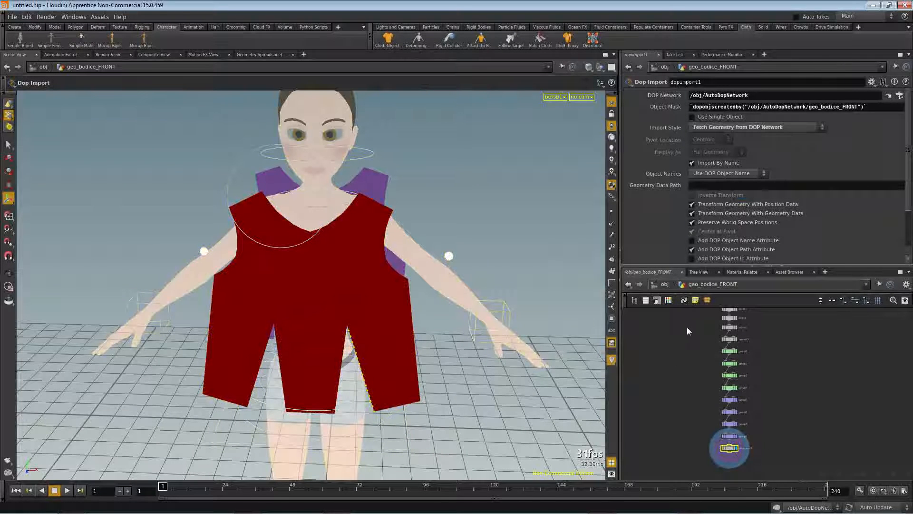
# Return to the object level and make geo_bodice_BACK a cloth object as well
pyautogui.click(665, 284)
pyautogui.click(800, 375)
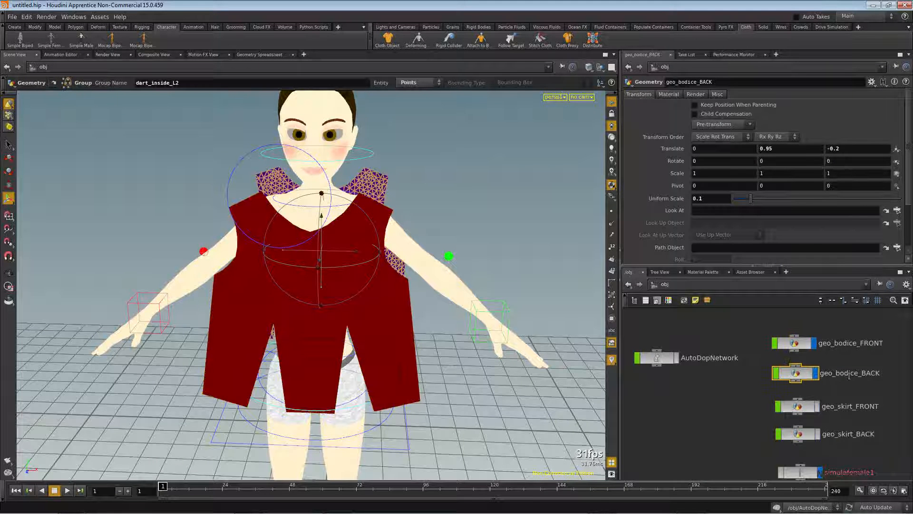
pyautogui.click(388, 41)
pyautogui.click(655, 284)
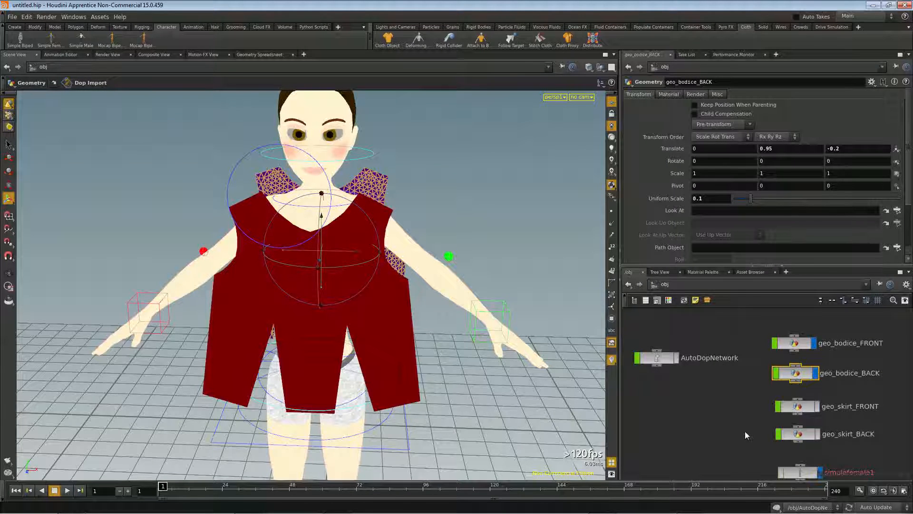
# Start a Stitch Cloth constraint with geo_bodice_FRONT as the constrained object, using point 7 at the neck side of her right shoulder
pyautogui.click(540, 39)
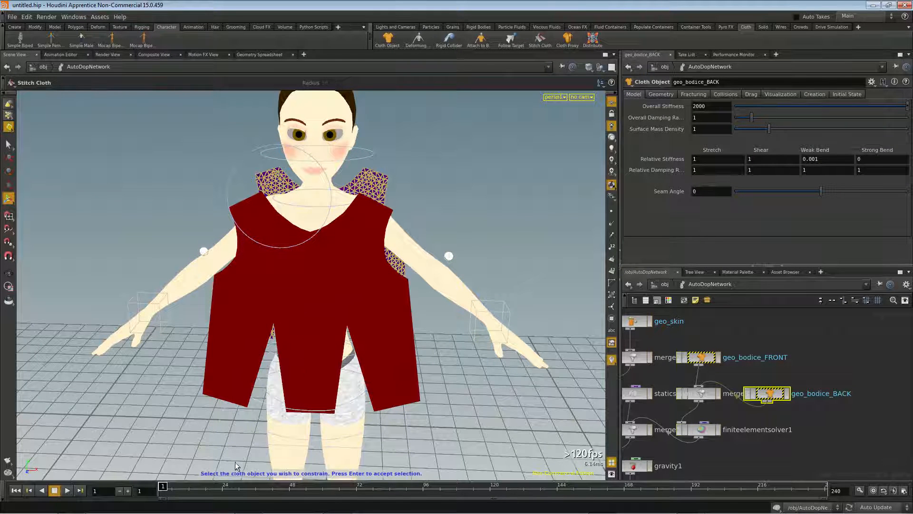
pyautogui.click(240, 314)
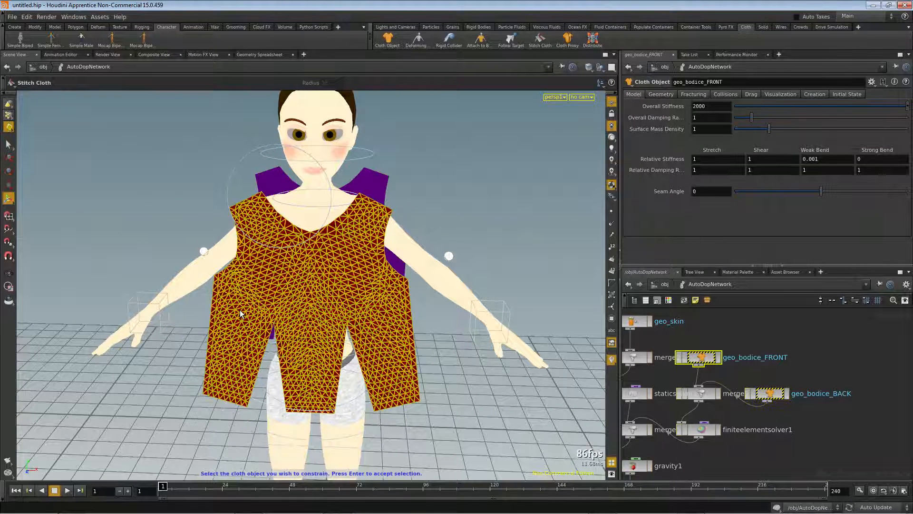
pyautogui.press('Return')
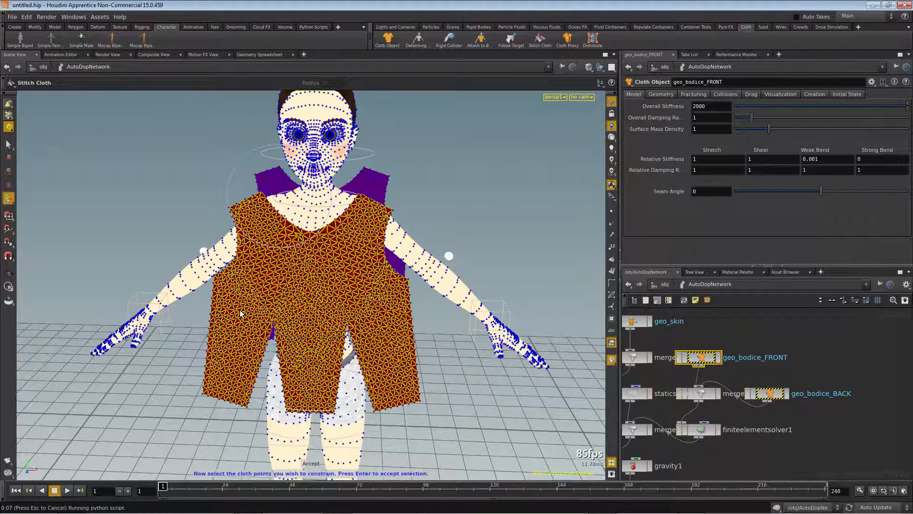
pyautogui.keyDown('alt'); pyautogui.moveTo(284, 279); pyautogui.dragTo(232, 212); pyautogui.keyUp('alt')
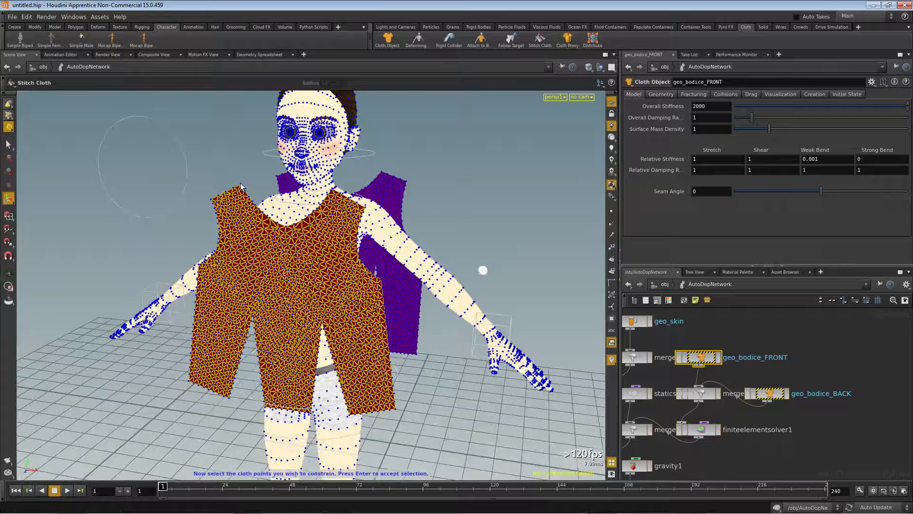
pyautogui.press('Return')
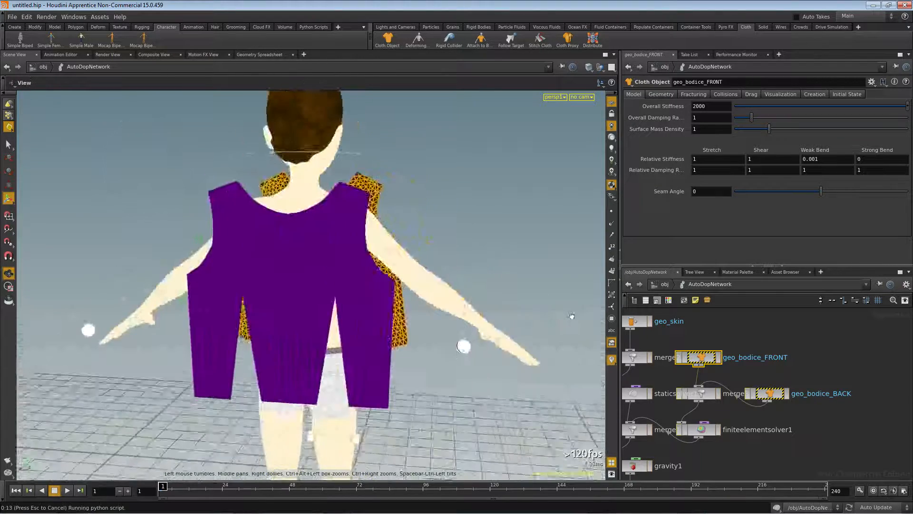
# Choose geo_bodice_BACK as the stitch's goal object and its matching shoulder point 7 as the goal point, completing the constraint
pyautogui.click(373, 322)
pyautogui.press('Return')
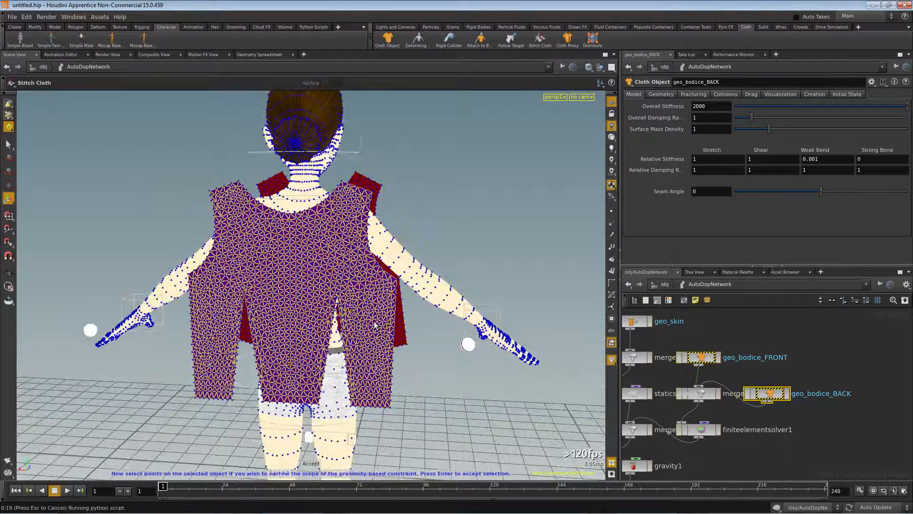
pyautogui.keyDown('alt'); pyautogui.moveTo(322, 262); pyautogui.dragTo(316, 260); pyautogui.keyUp('alt')
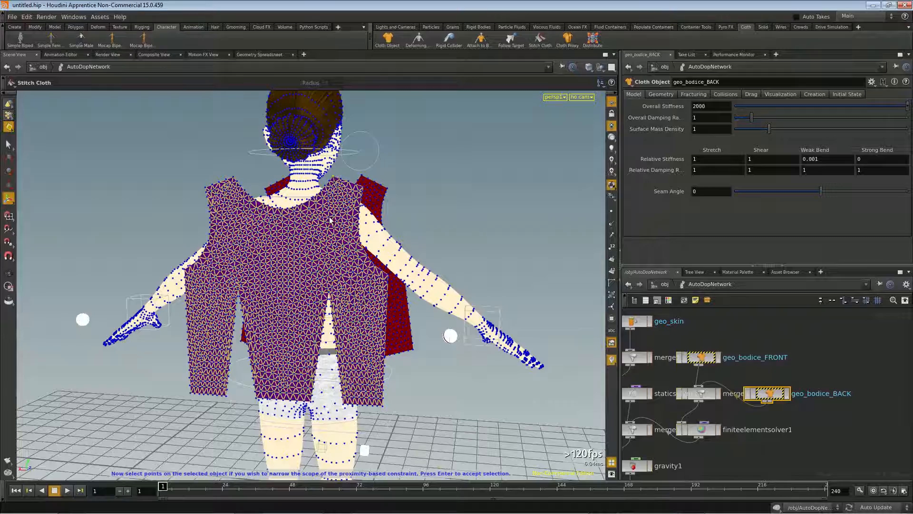
pyautogui.press('Return')
pyautogui.keyDown('alt'); pyautogui.moveTo(475, 251); pyautogui.dragTo(259, 274); pyautogui.keyUp('alt')
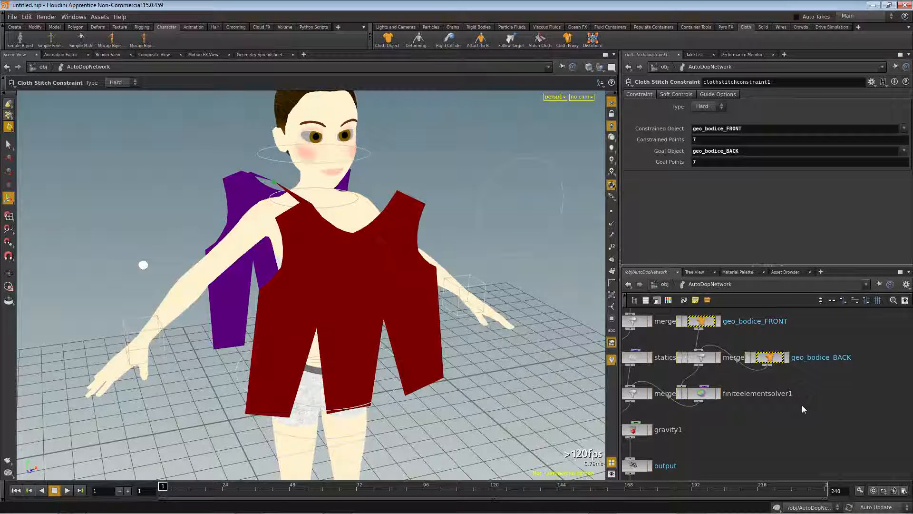
# Lay out the nodes of the DOP network and bring the cloth stitch constraint at its end into view
pyautogui.press('l')
pyautogui.scroll(-2, 803, 403)
pyautogui.moveTo(806, 428); pyautogui.dragTo(781, 338, button='middle')
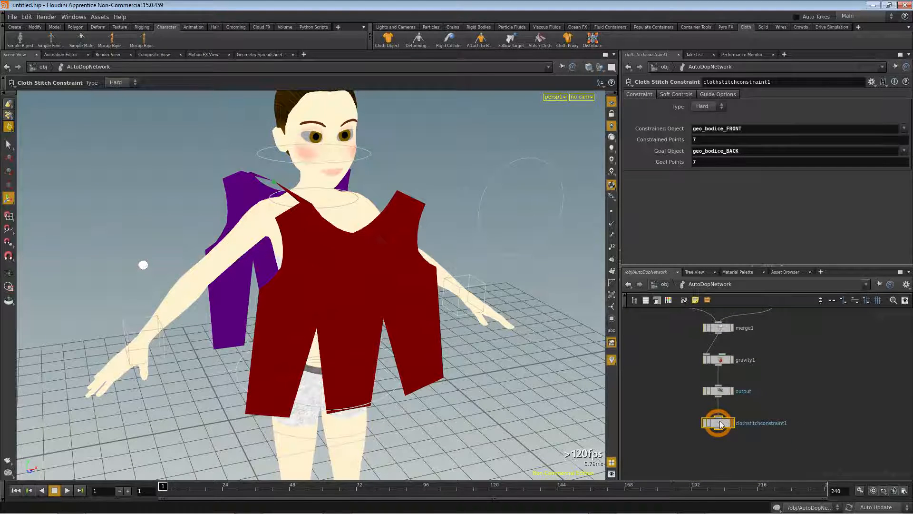
# Set both the Constrained Points and Goal Points of clothstitchconstraint1 to the top_R group
pyautogui.click(651, 138)
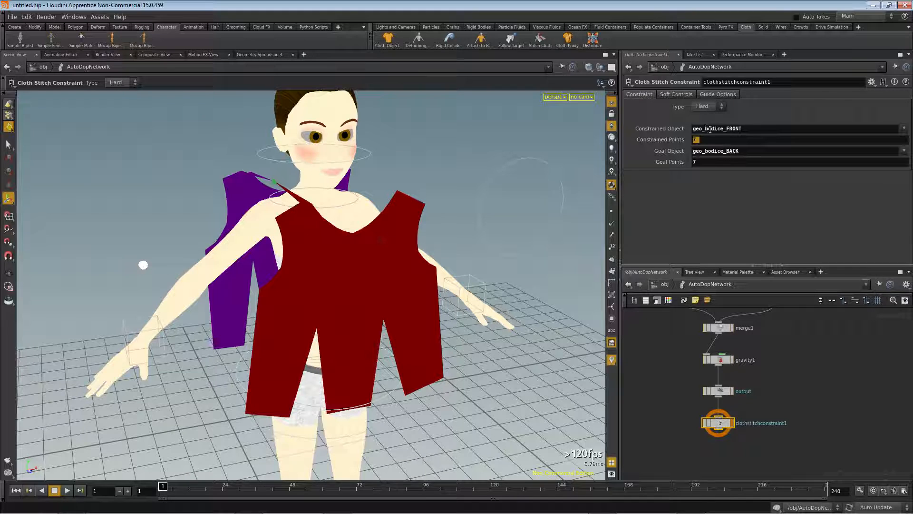
pyautogui.write('top')
pyautogui.press('Return')
pyautogui.click(699, 164)
pyautogui.write('7')
pyautogui.press('BackSpace')
pyautogui.write('top_R')
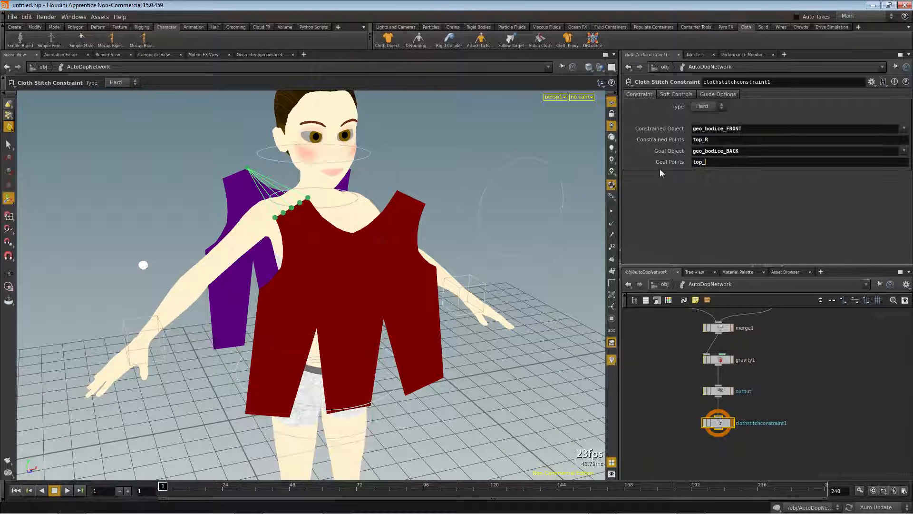
pyautogui.press('Return')
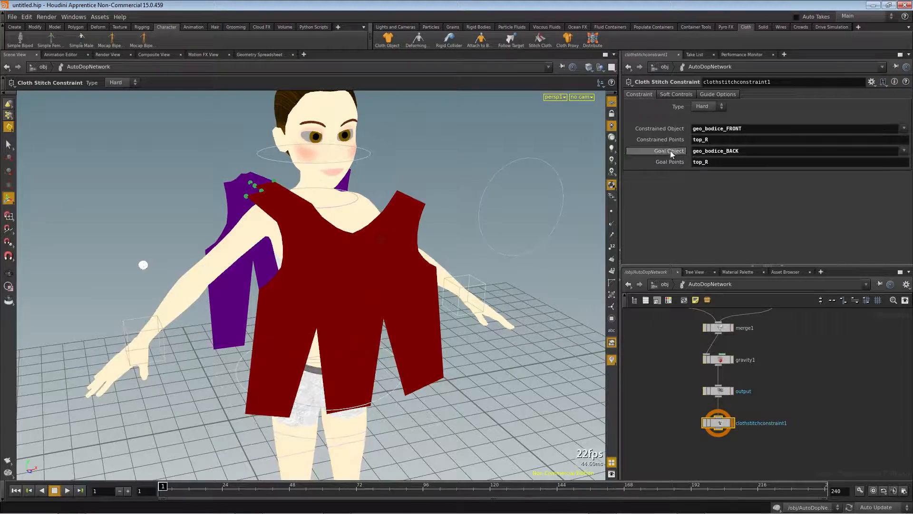
pyautogui.press('Escape')
pyautogui.moveTo(222, 183); pyautogui.dragTo(315, 217)
# Duplicate clothstitchconstraint1 at the end of the chain and set the copy's Constrained Points and Goal Points to top_L
pyautogui.moveTo(762, 443); pyautogui.dragTo(764, 409, button='middle')
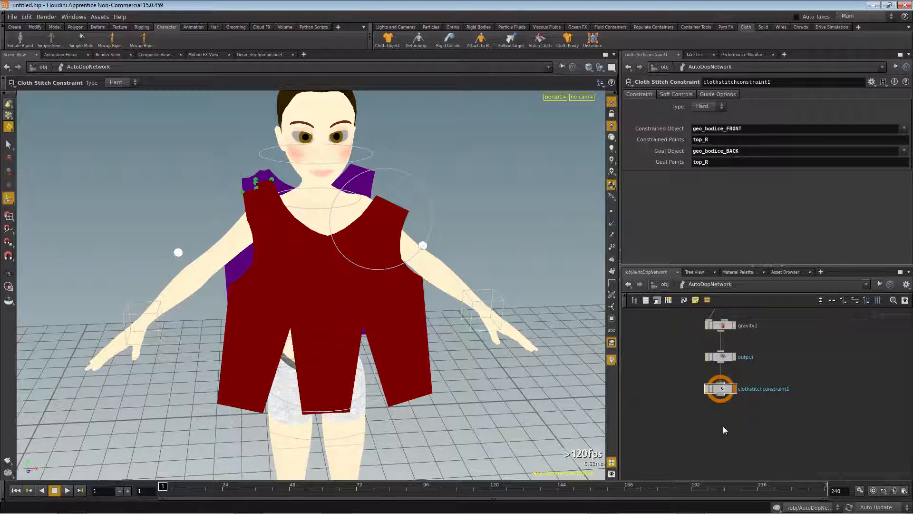
pyautogui.hotkey('ctrl', 'c')
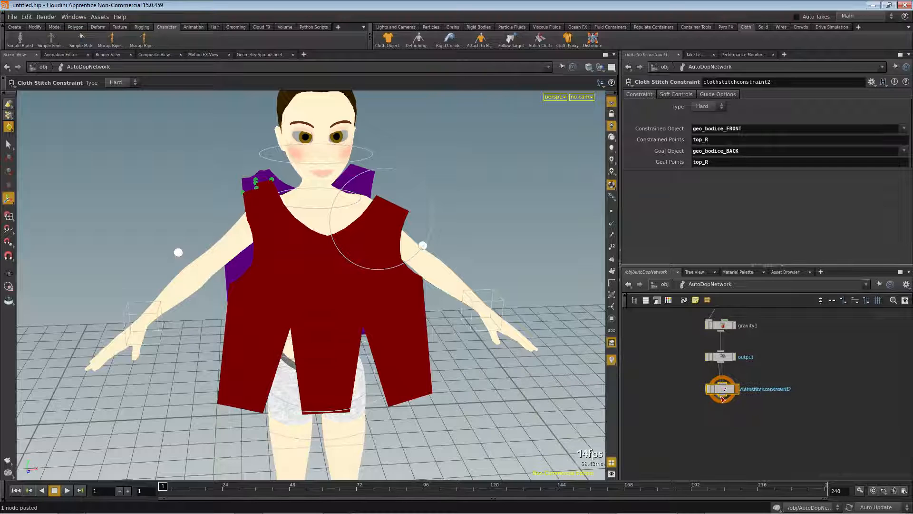
pyautogui.hotkey('ctrl', 'v')
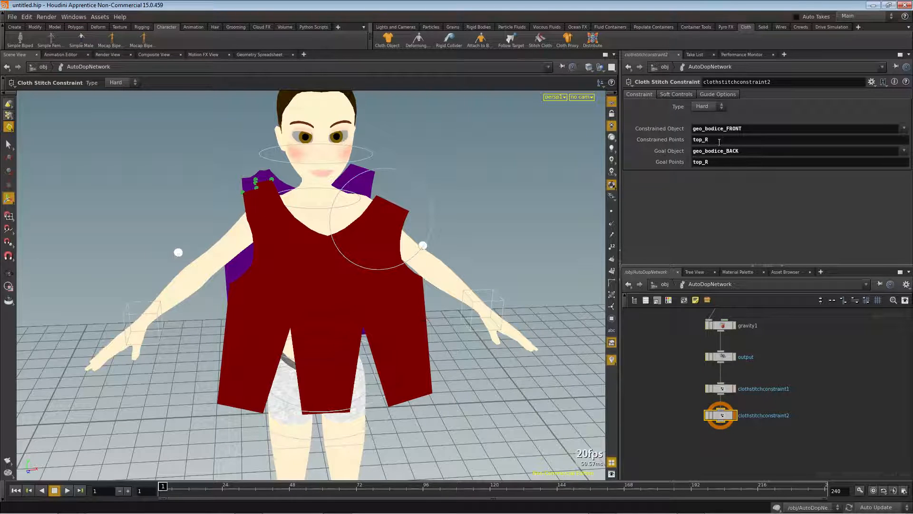
pyautogui.write('L')
pyautogui.click(736, 163)
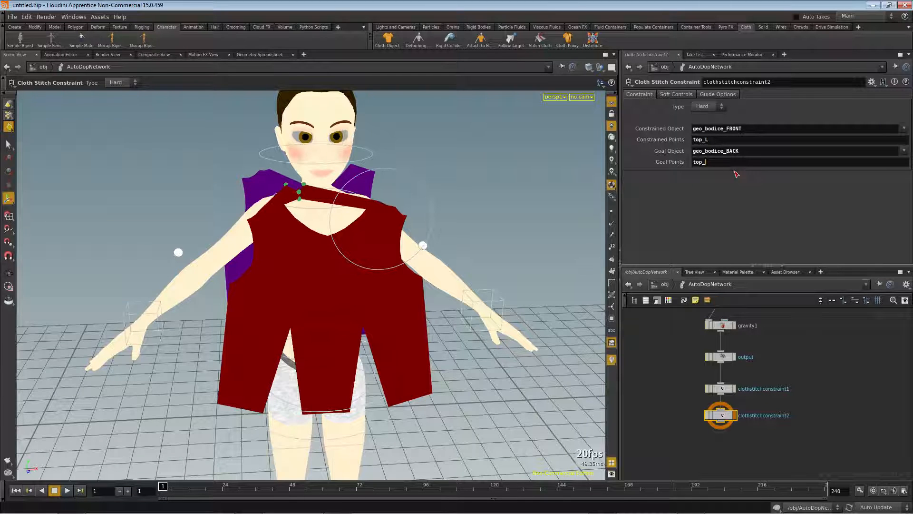
pyautogui.click(821, 376)
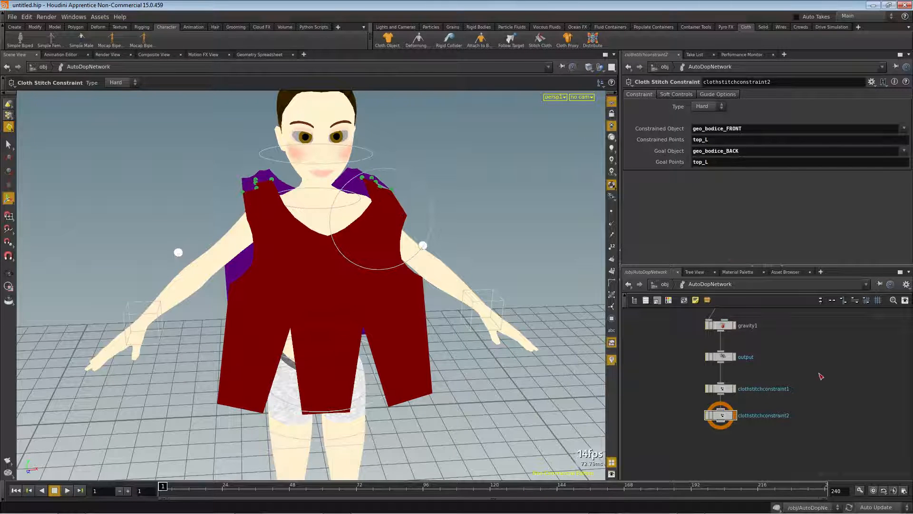
pyautogui.keyDown('alt'); pyautogui.moveTo(475, 267); pyautogui.dragTo(428, 224); pyautogui.keyUp('alt')
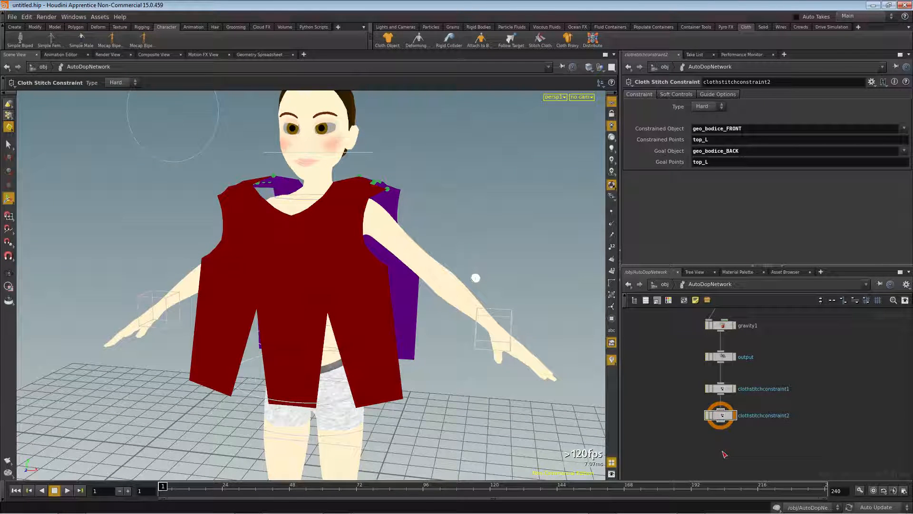
# Paste a third cloth stitch constraint at the end of the chain and set its Constrained Points and Goal Points to side_R
pyautogui.hotkey('ctrl', 'v')
pyautogui.moveTo(722, 423); pyautogui.dragTo(724, 443)
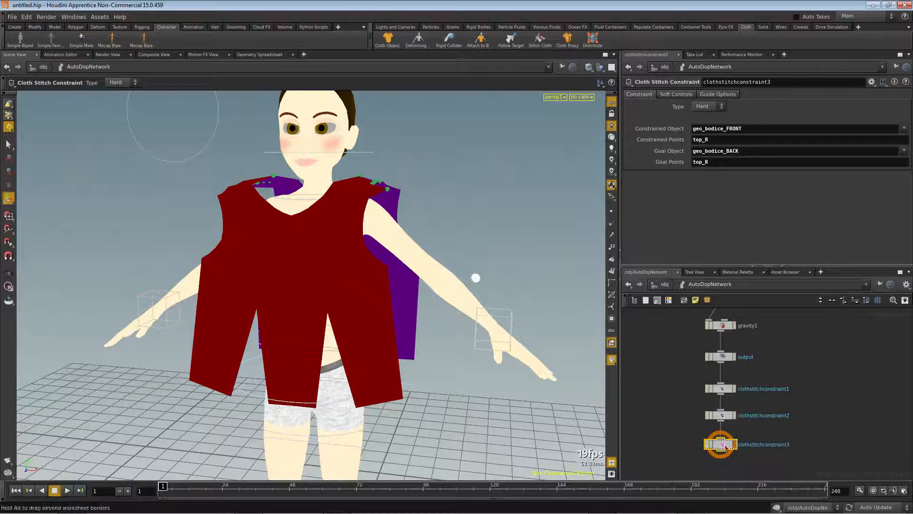
pyautogui.moveTo(719, 143); pyautogui.dragTo(671, 142)
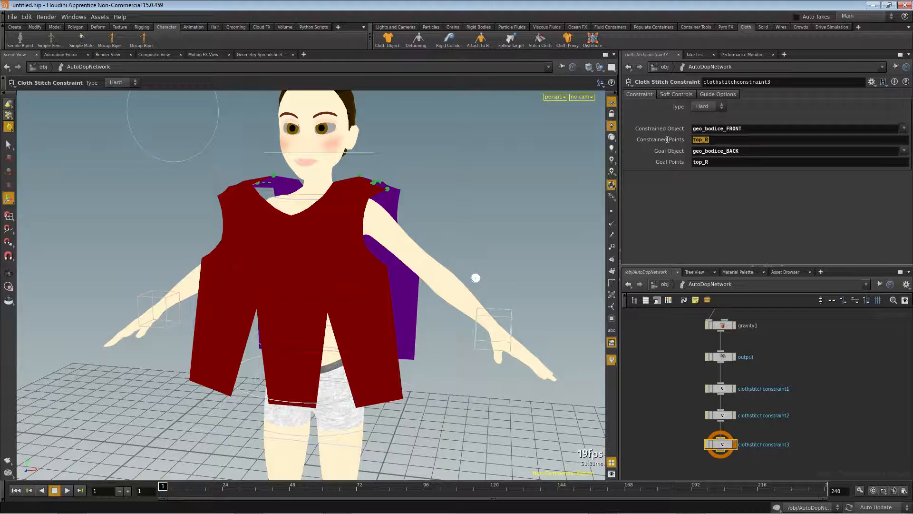
pyautogui.write('side')
pyautogui.press('Return')
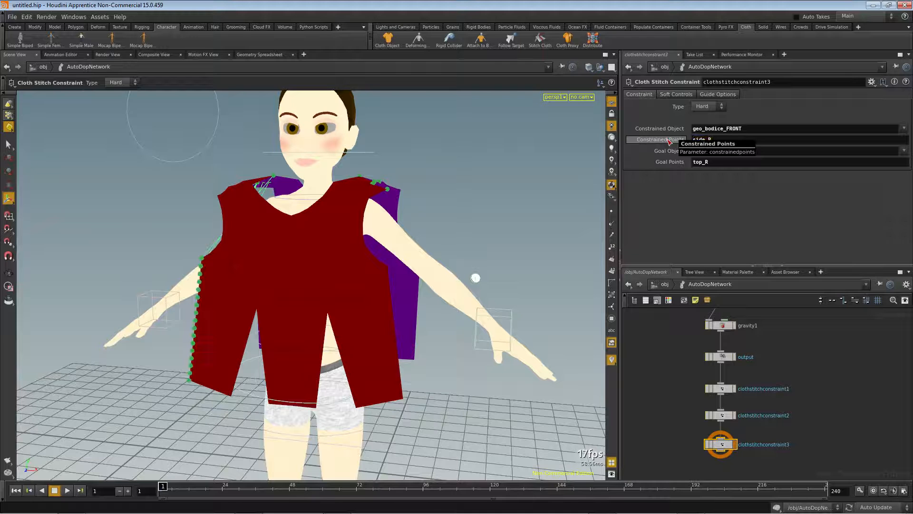
pyautogui.moveTo(711, 162); pyautogui.dragTo(660, 167)
pyautogui.write('si')
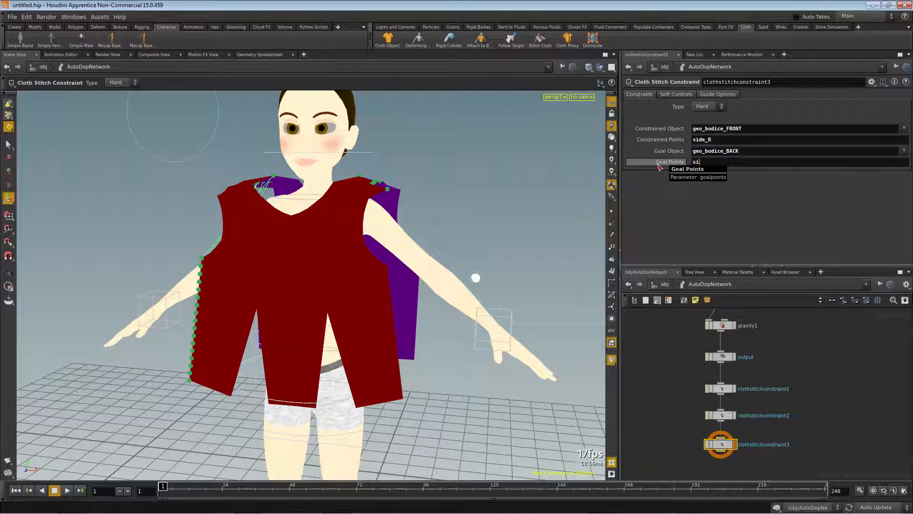
pyautogui.write('de_R')
pyautogui.press('Return')
pyautogui.press('Escape')
pyautogui.moveTo(219, 371); pyautogui.dragTo(189, 299)
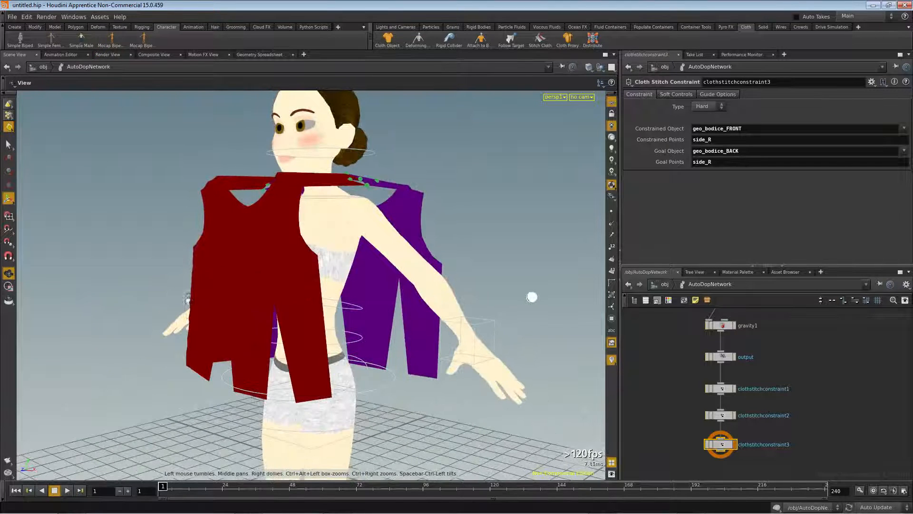
# Paste a fourth cloth stitch constraint below the third and set its Constrained Points and Goal Points to side_L
pyautogui.hotkey('ctrl', 'v')
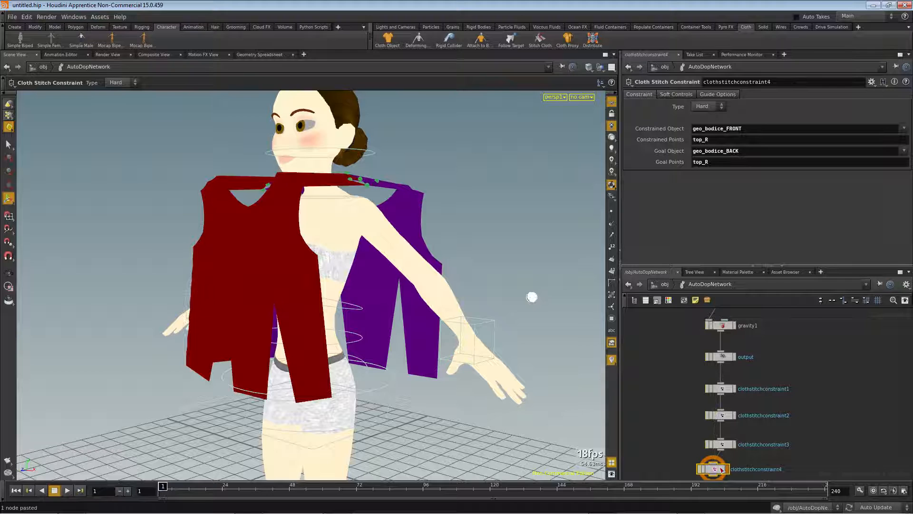
pyautogui.moveTo(714, 466); pyautogui.dragTo(723, 464)
pyautogui.doubleClick(717, 139)
pyautogui.write('side_L')
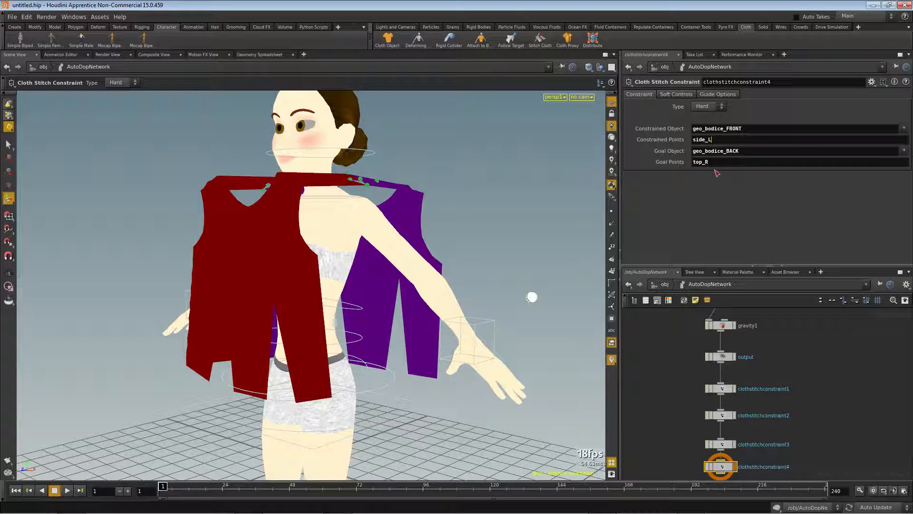
pyautogui.press('Tab')
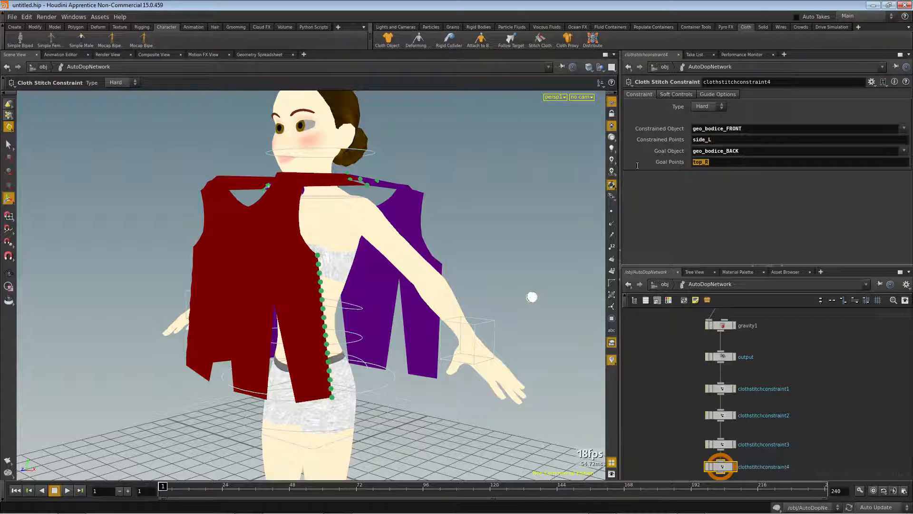
pyautogui.write('side_L')
pyautogui.press('Return')
pyautogui.keyDown('alt'); pyautogui.moveTo(259, 234); pyautogui.dragTo(464, 247); pyautogui.keyUp('alt')
pyautogui.keyDown('alt'); pyautogui.moveTo(99, 323); pyautogui.dragTo(508, 284); pyautogui.keyUp('alt')
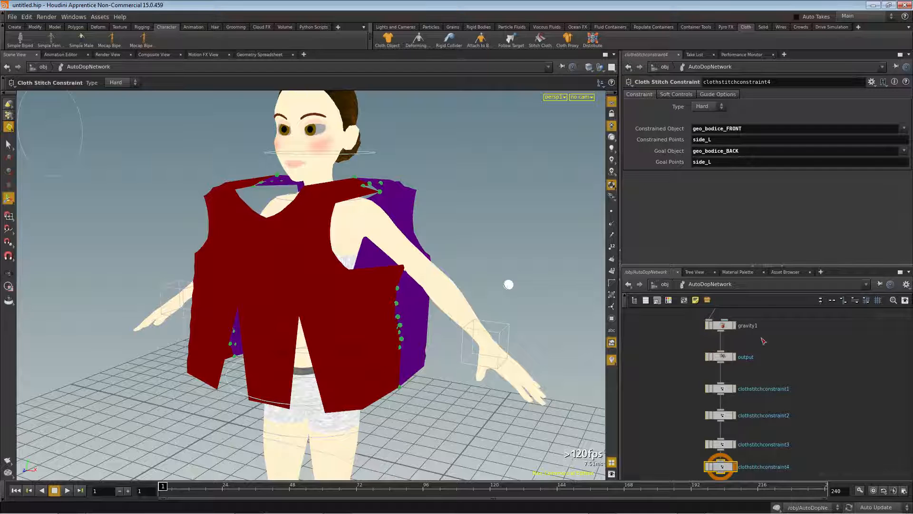
# Turn on the flag of the gravity1 node and return to the object level
pyautogui.click(708, 326)
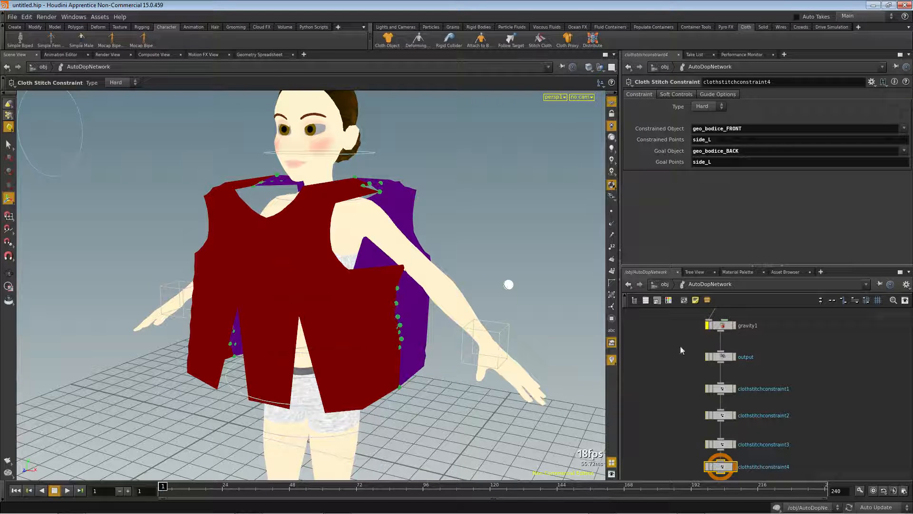
pyautogui.click(665, 285)
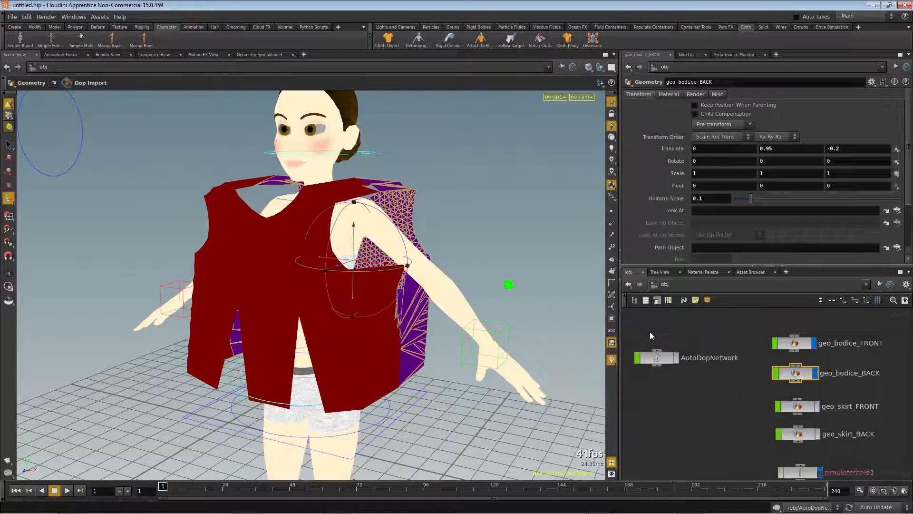
# Set the timeline's end frame to 24 and turn on real-time playback
pyautogui.click(835, 491)
pyautogui.write('24')
pyautogui.press('Return')
pyautogui.click(873, 491)
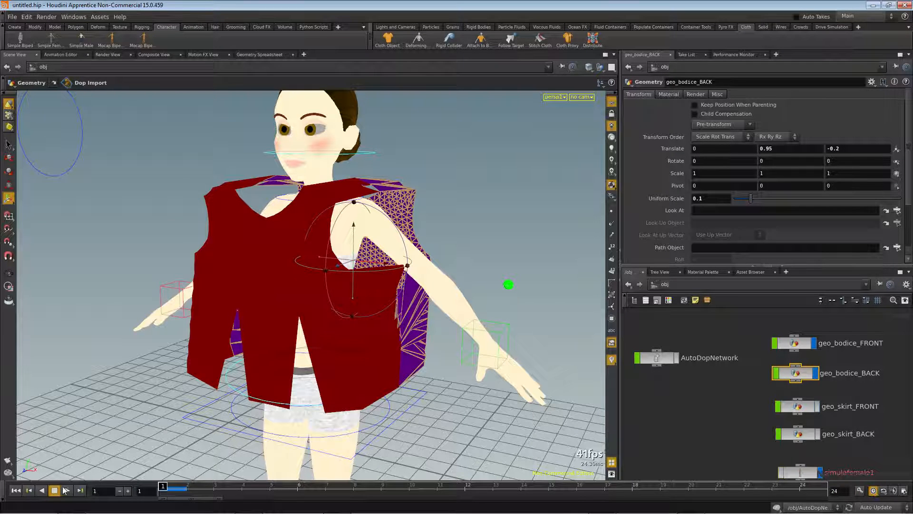
# Simulate to frame 24, play the result from the first frame, and examine how the bodice sits on the body
pyautogui.click(80, 491)
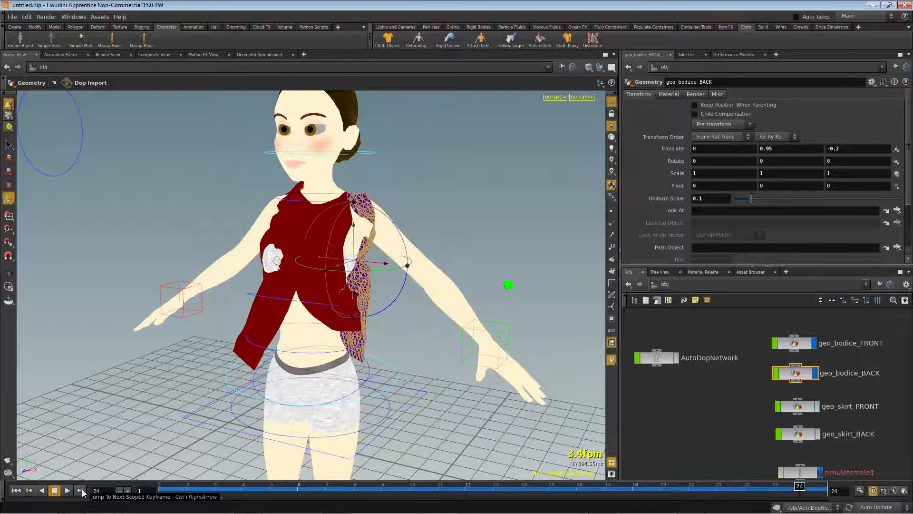
pyautogui.click(16, 490)
pyautogui.click(67, 491)
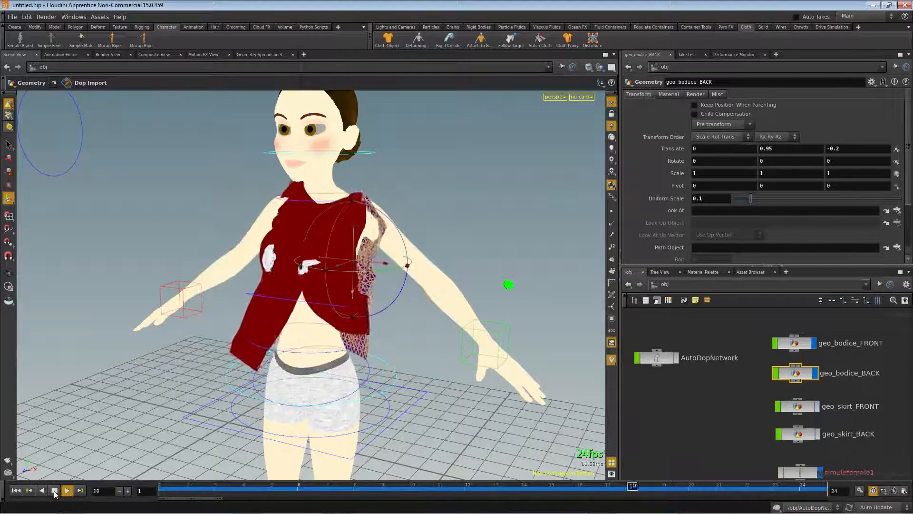
pyautogui.click(56, 491)
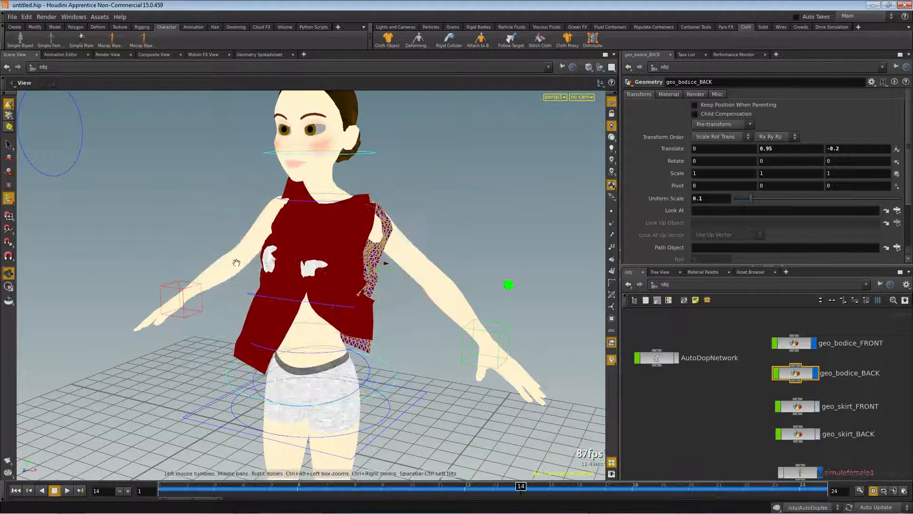
pyautogui.moveTo(312, 276); pyautogui.dragTo(280, 278)
pyautogui.moveTo(201, 288); pyautogui.dragTo(284, 278)
pyautogui.press('Return')
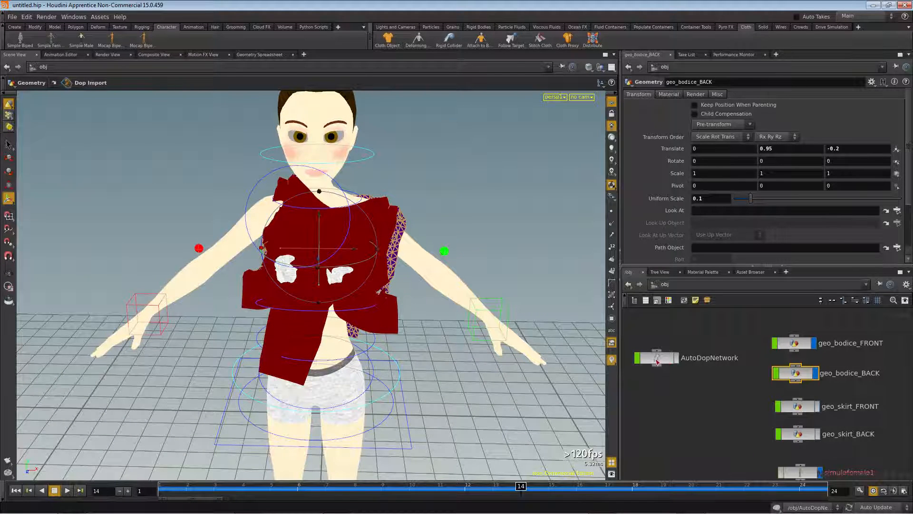
# Disable volume-based collision detection on the geo_skin static object inside AutoDopNetwork
pyautogui.doubleClick(657, 361)
pyautogui.moveTo(683, 367); pyautogui.dragTo(723, 510, button='middle')
pyautogui.click(705, 339)
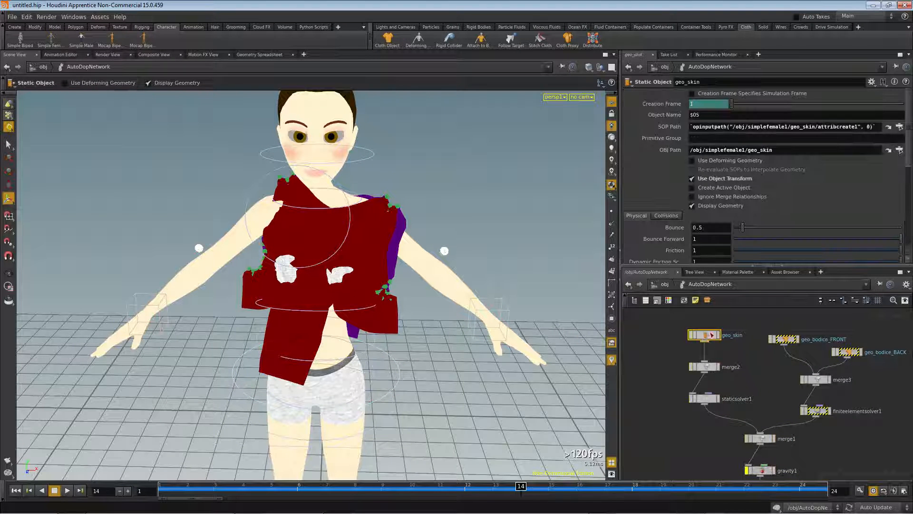
pyautogui.moveTo(908, 166); pyautogui.dragTo(908, 174)
pyautogui.click(665, 199)
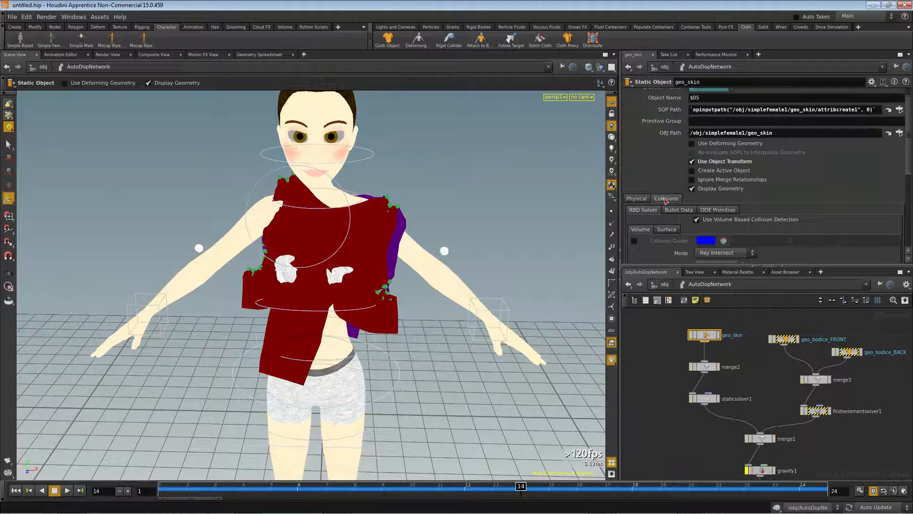
pyautogui.scroll(-4, 679, 160)
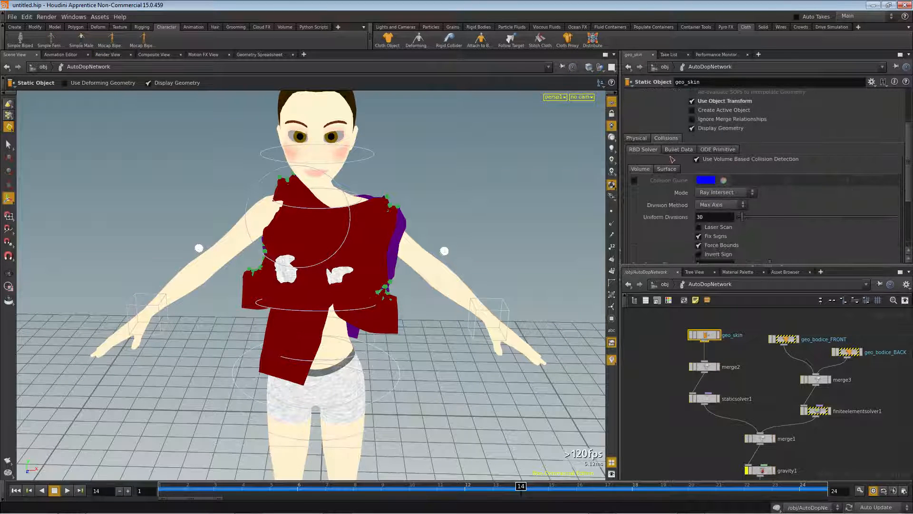
pyautogui.click(697, 159)
# Set geo_skin's surface collision thickness to 0.005, show the thickness guide, and hide the object's display geometry
pyautogui.click(674, 171)
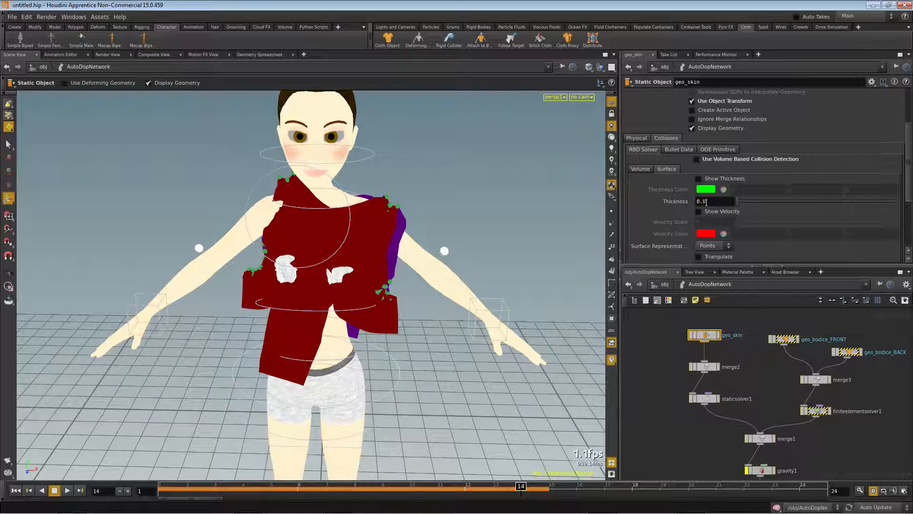
pyautogui.click(698, 178)
pyautogui.click(692, 129)
pyautogui.keyDown('alt'); pyautogui.moveTo(526, 179); pyautogui.dragTo(351, 195); pyautogui.keyUp('alt')
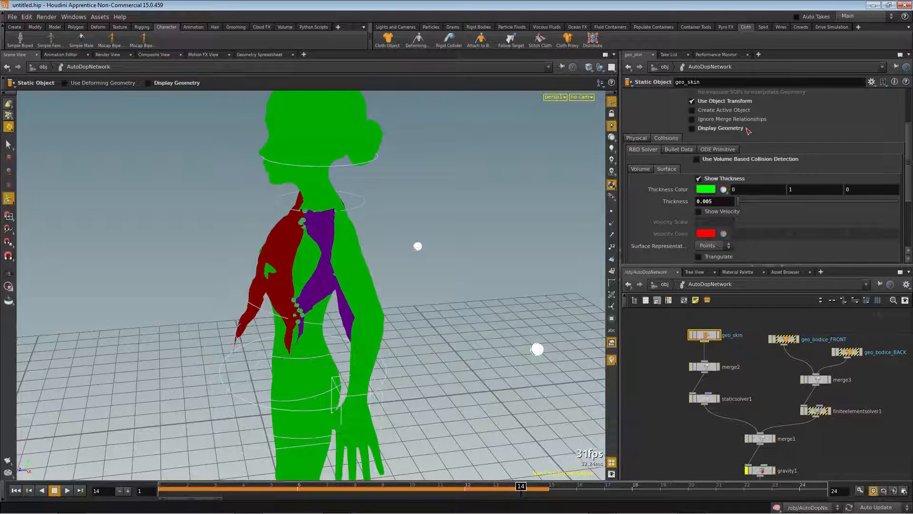
# Set the collision Cloth Thickness of the geo_bodice_FRONT cloth object to 0.001
pyautogui.click(766, 372)
pyautogui.click(786, 340)
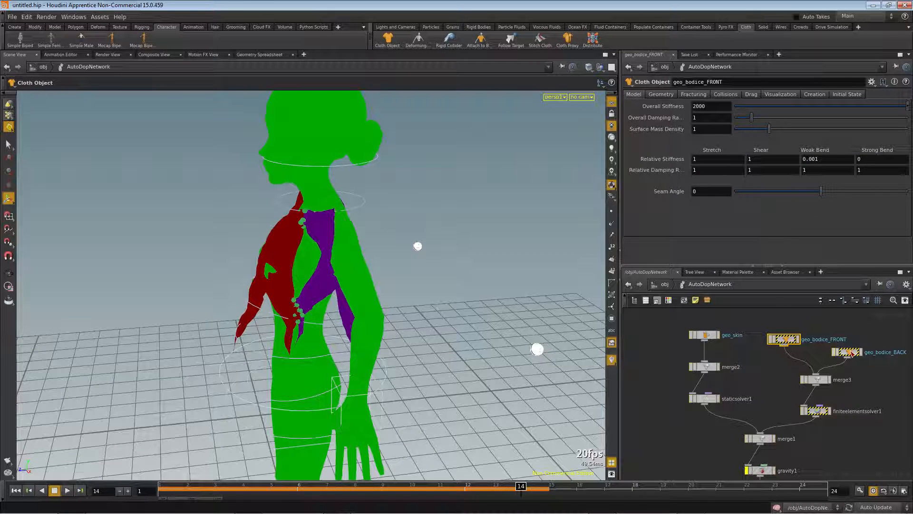
pyautogui.click(731, 95)
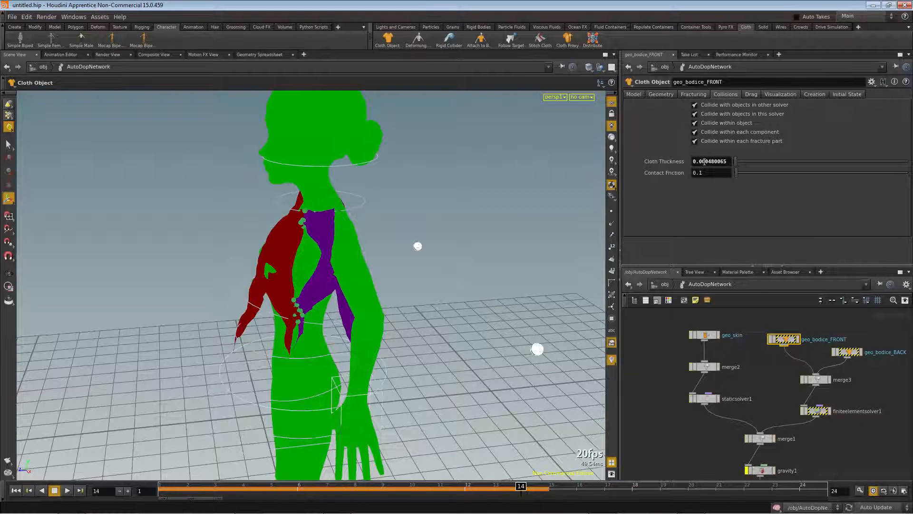
pyautogui.doubleClick(704, 161)
pyautogui.write('0.001')
# Set the collision Cloth Thickness of the geo_bodice_BACK cloth object to 0.001
pyautogui.click(848, 353)
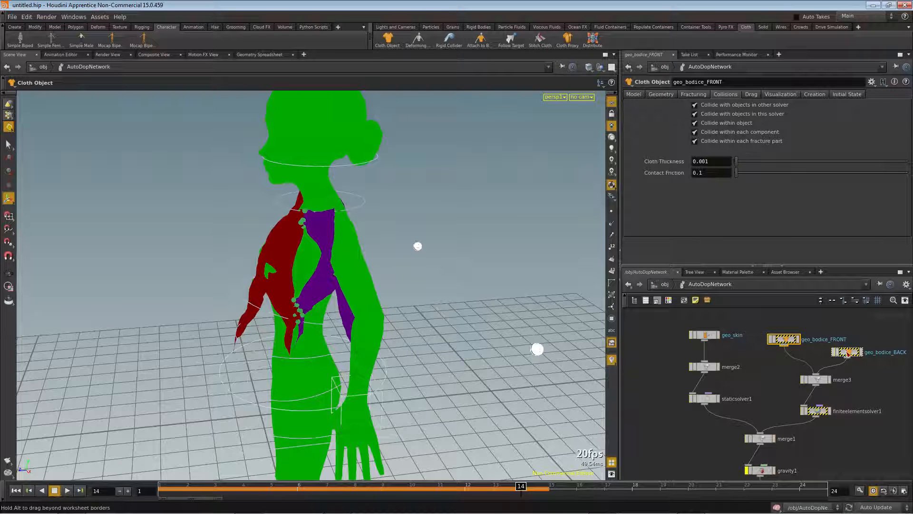
pyautogui.click(841, 353)
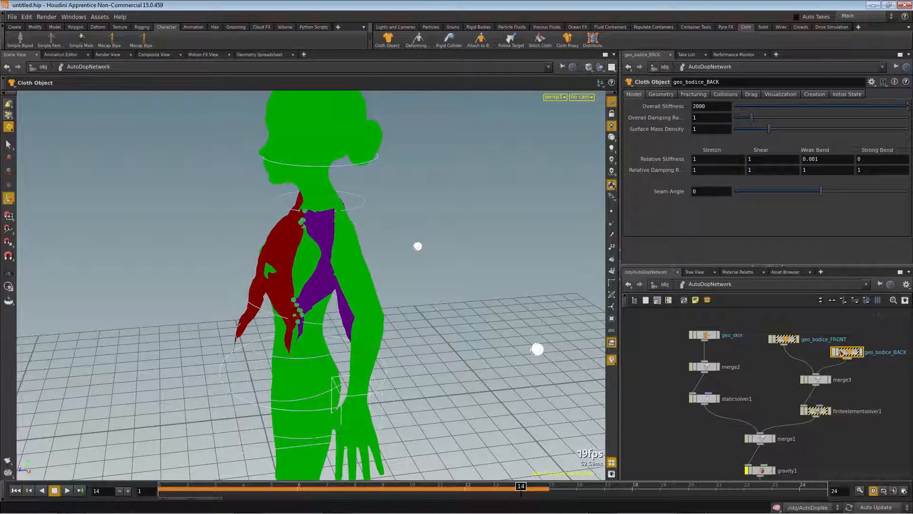
pyautogui.click(725, 94)
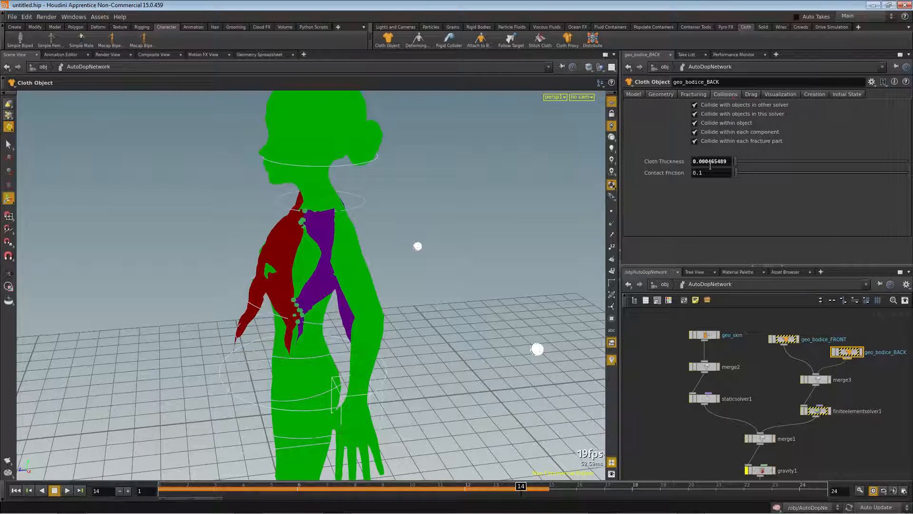
pyautogui.moveTo(706, 161); pyautogui.dragTo(729, 158)
pyautogui.write('1')
pyautogui.press('Return')
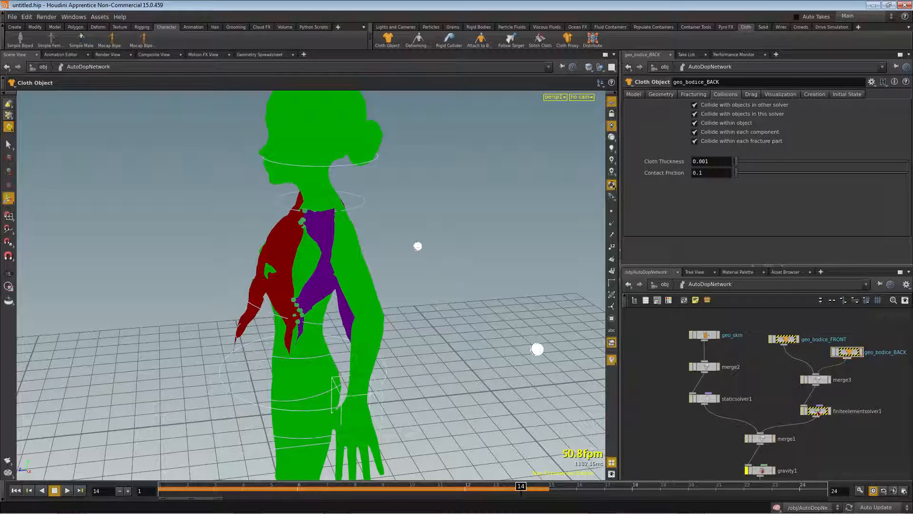
# Set Max Collision Passes to 4 in the collision settings of finiteelementsolver1
pyautogui.click(817, 412)
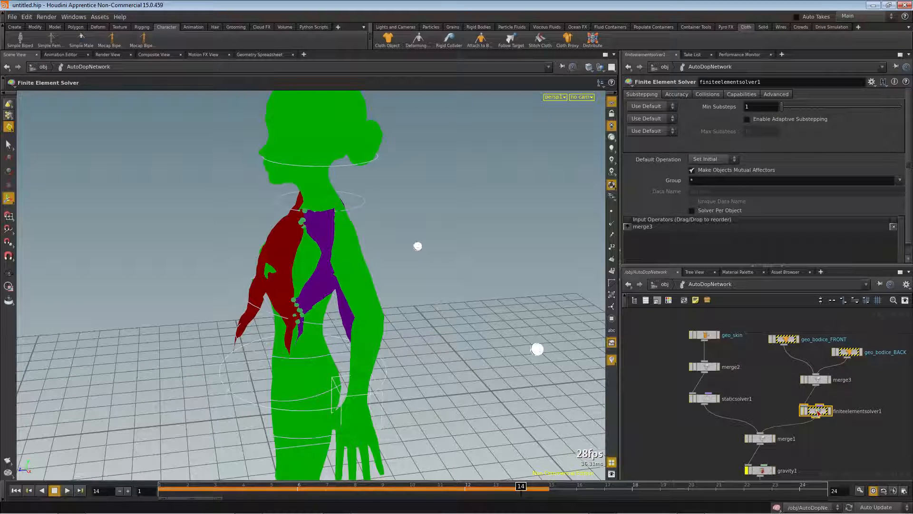
pyautogui.click(711, 95)
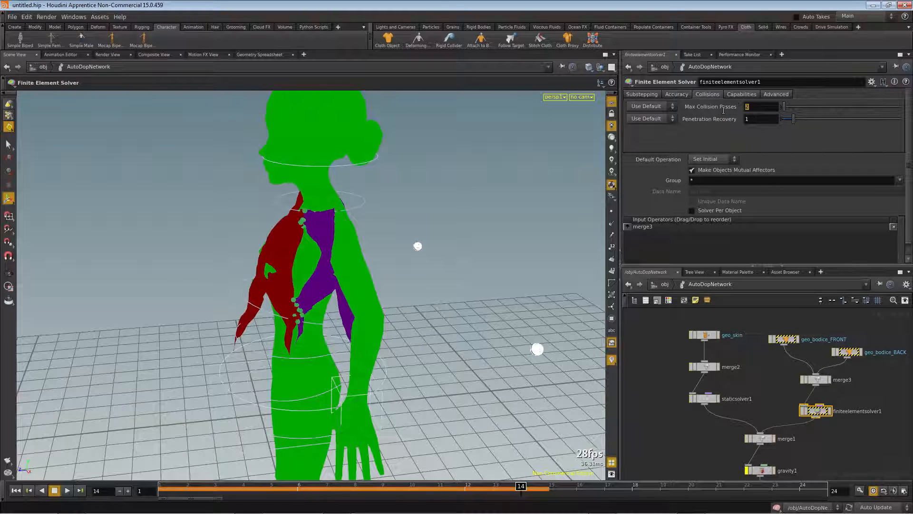
pyautogui.write('4')
# Resimulate the cloth from the first frame to frame 24 and play back the result from the front
pyautogui.click(16, 490)
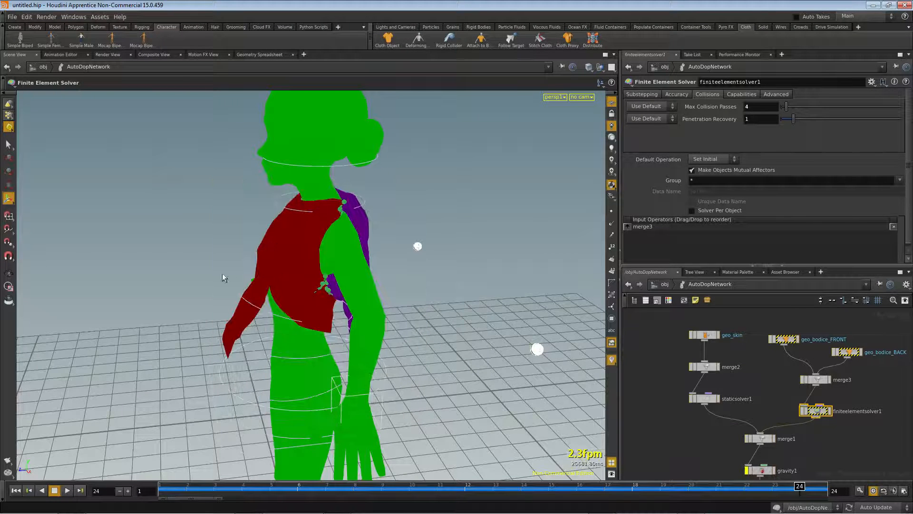
pyautogui.keyDown('alt'); pyautogui.moveTo(193, 267); pyautogui.dragTo(348, 261); pyautogui.keyUp('alt')
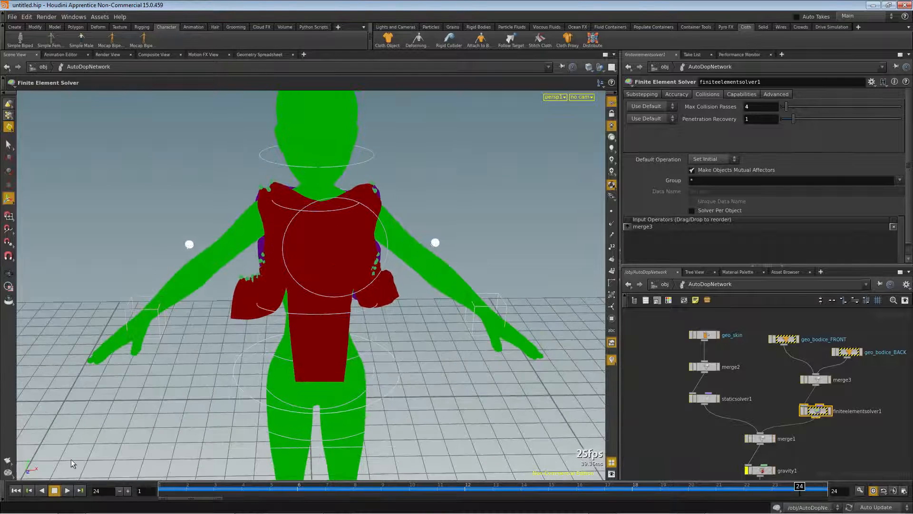
pyautogui.click(16, 491)
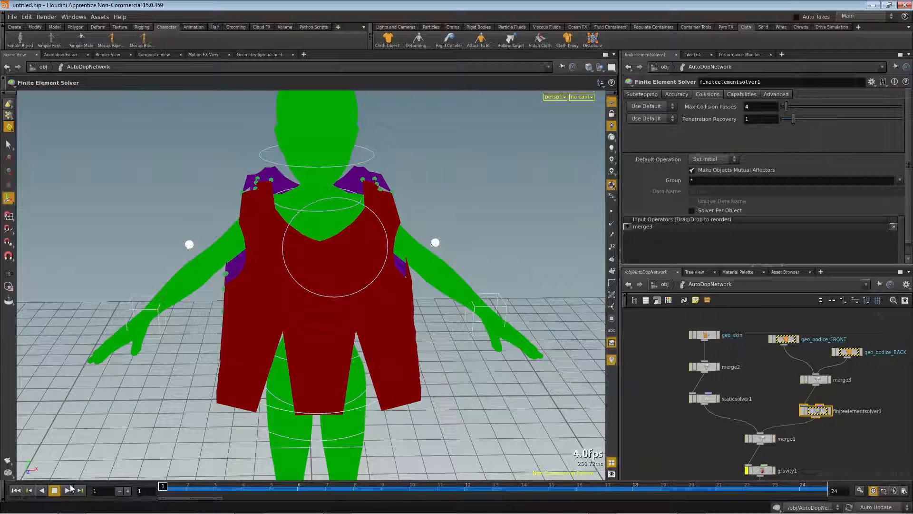
pyautogui.click(67, 490)
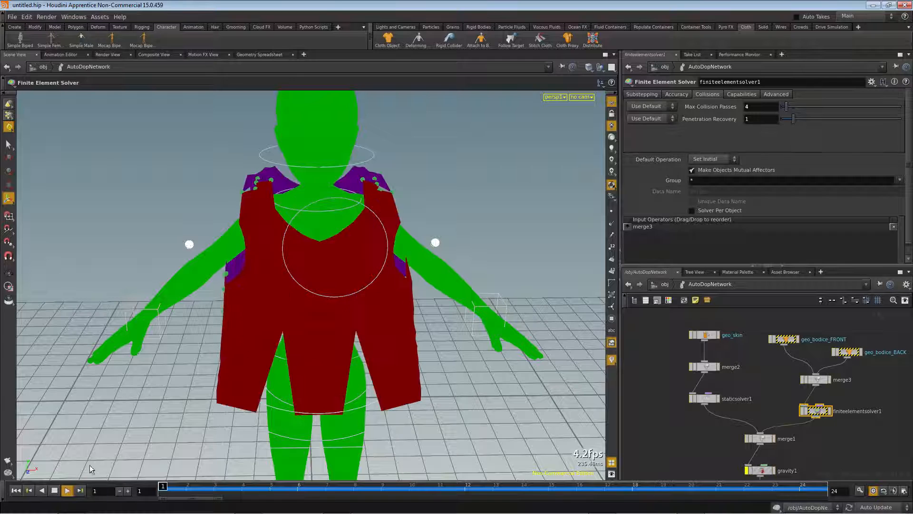
pyautogui.click(54, 490)
# Hide geo_skin's collision thickness guide and turn its display geometry back on
pyautogui.click(704, 335)
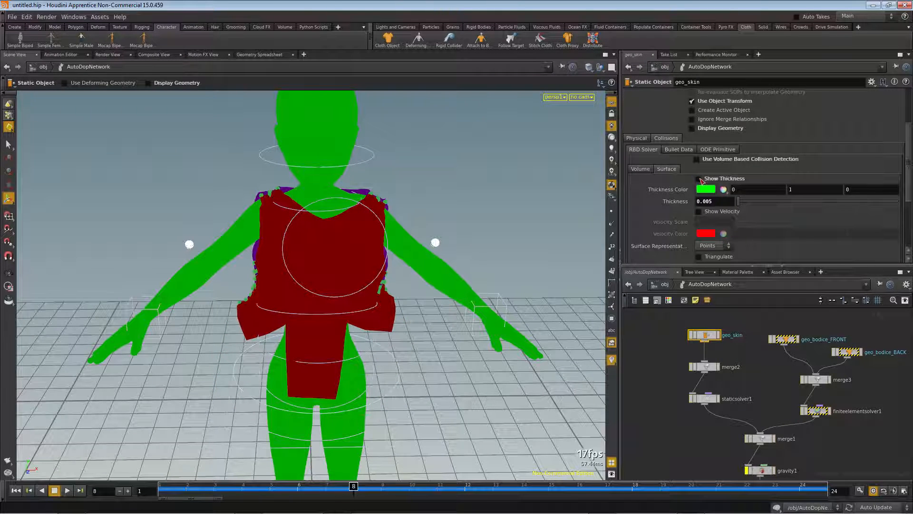
pyautogui.click(699, 179)
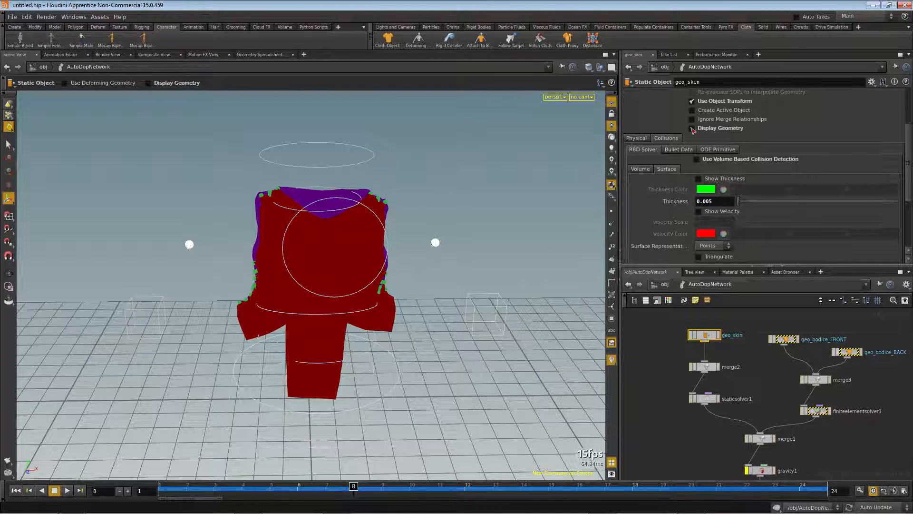
pyautogui.click(646, 170)
pyautogui.click(673, 170)
pyautogui.click(692, 129)
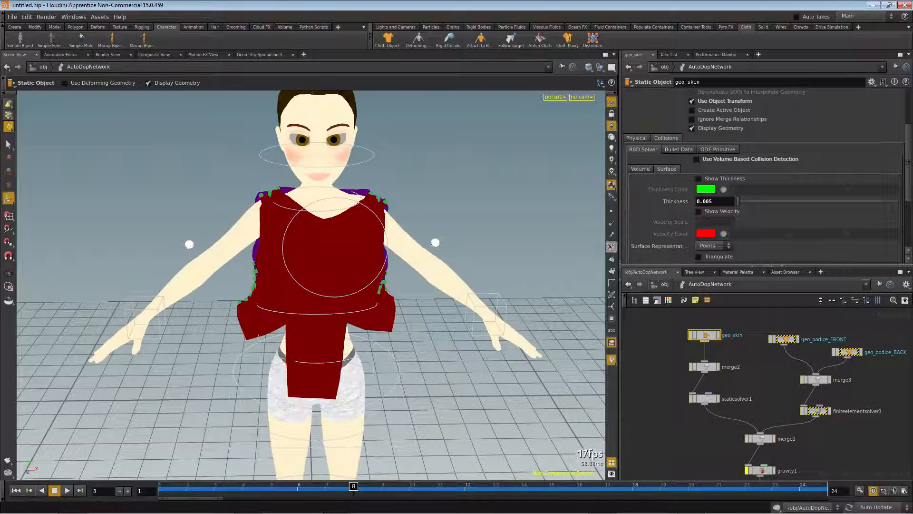
# Go to frame 23 and examine the draped bodice on the body from the front, side and back
pyautogui.moveTo(353, 485); pyautogui.dragTo(761, 485)
pyautogui.press('Escape')
pyautogui.moveTo(328, 209); pyautogui.dragTo(201, 211)
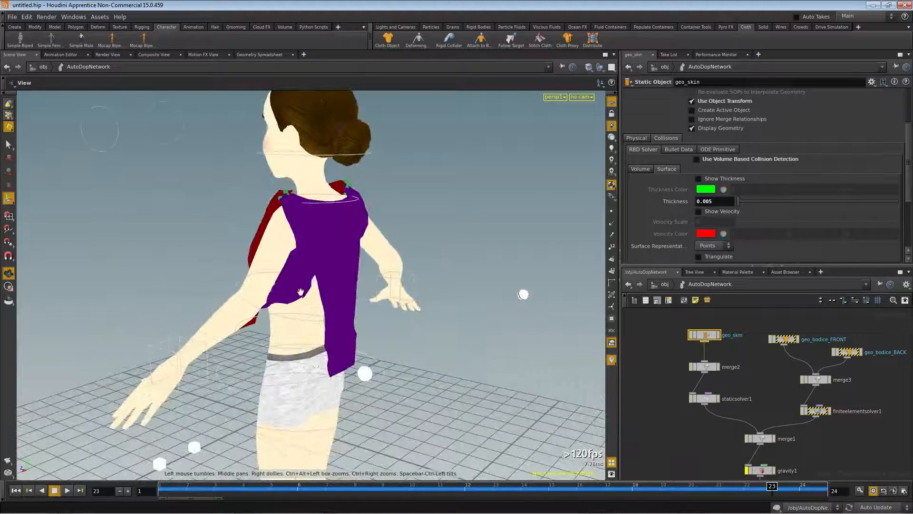
pyautogui.moveTo(315, 337); pyautogui.dragTo(483, 350)
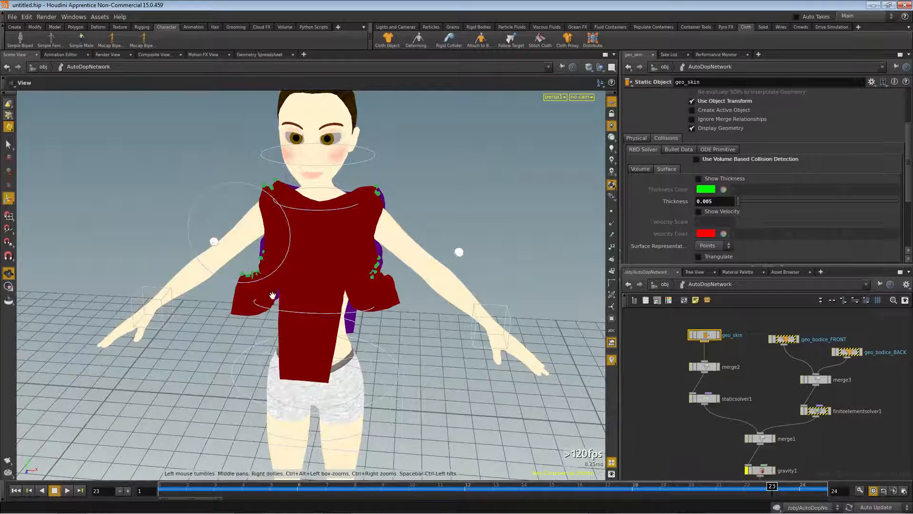
pyautogui.moveTo(304, 347); pyautogui.dragTo(340, 330)
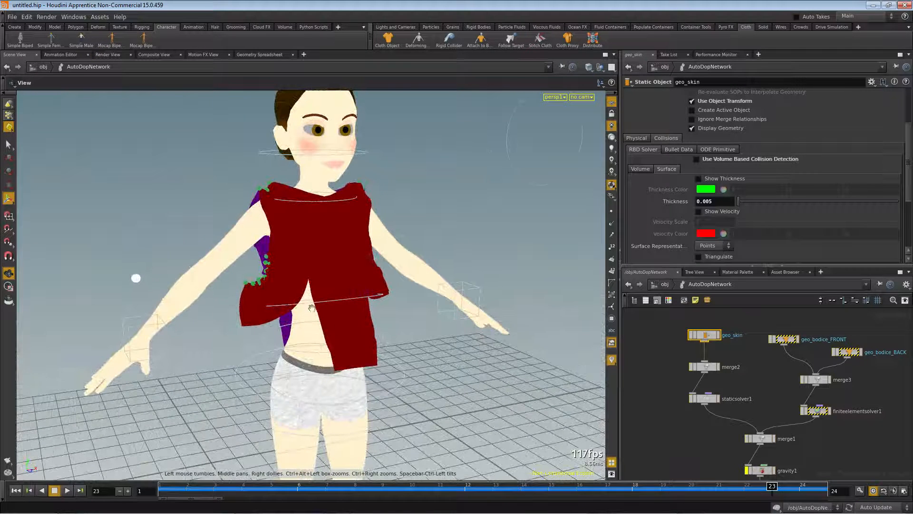
pyautogui.moveTo(284, 284); pyautogui.dragTo(333, 290)
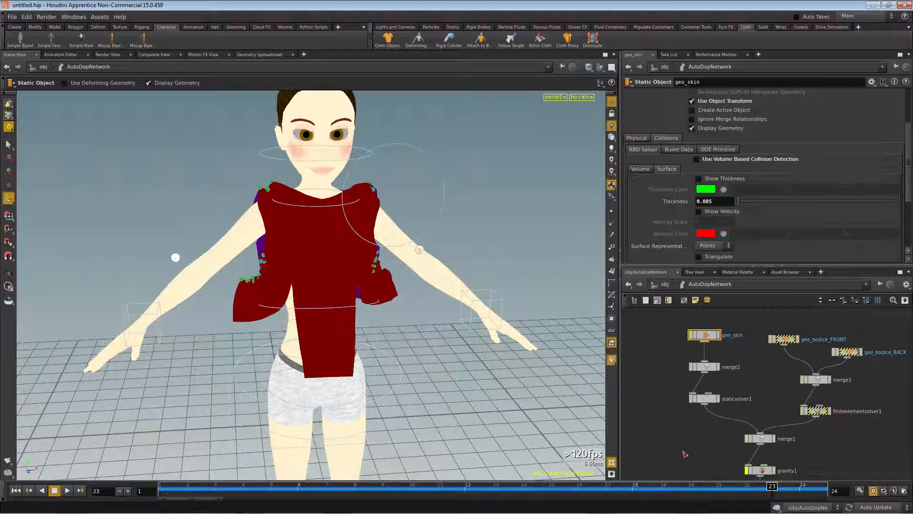
# Color the four cloth stitch constraint nodes below the output node light green
pyautogui.moveTo(702, 462); pyautogui.dragTo(681, 282, button='middle')
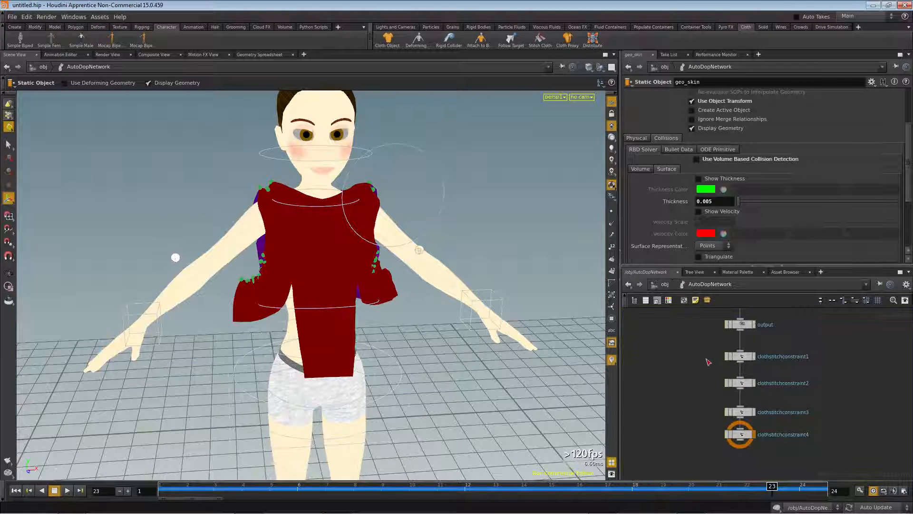
pyautogui.moveTo(712, 342); pyautogui.dragTo(840, 447)
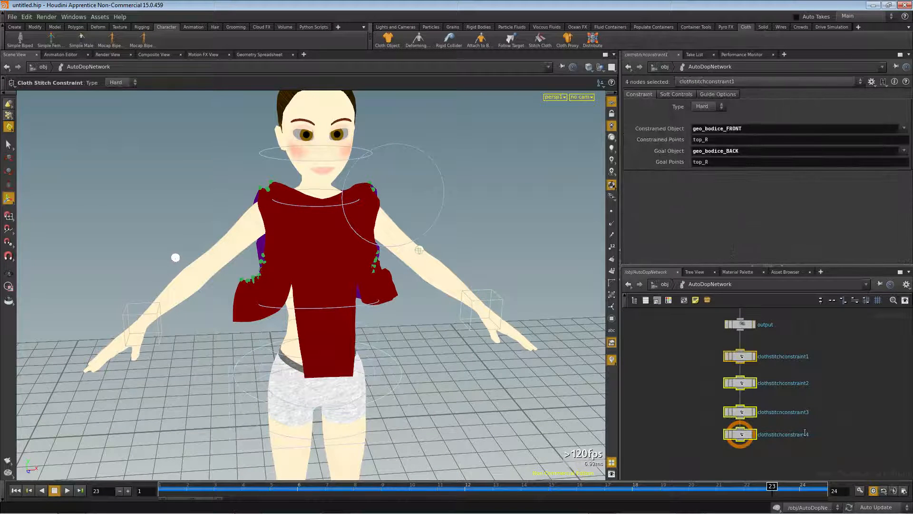
pyautogui.click(668, 299)
pyautogui.click(661, 451)
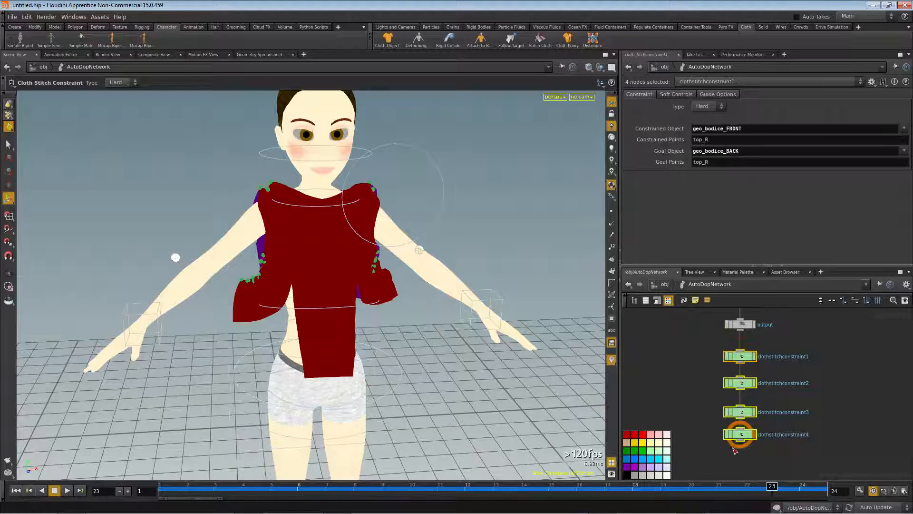
pyautogui.click(732, 463)
# Paste a copy of the cloth stitch constraint and connect it below clothstitchconstraint4 as the network's final displayed node
pyautogui.moveTo(720, 459); pyautogui.dragTo(711, 422, button='middle')
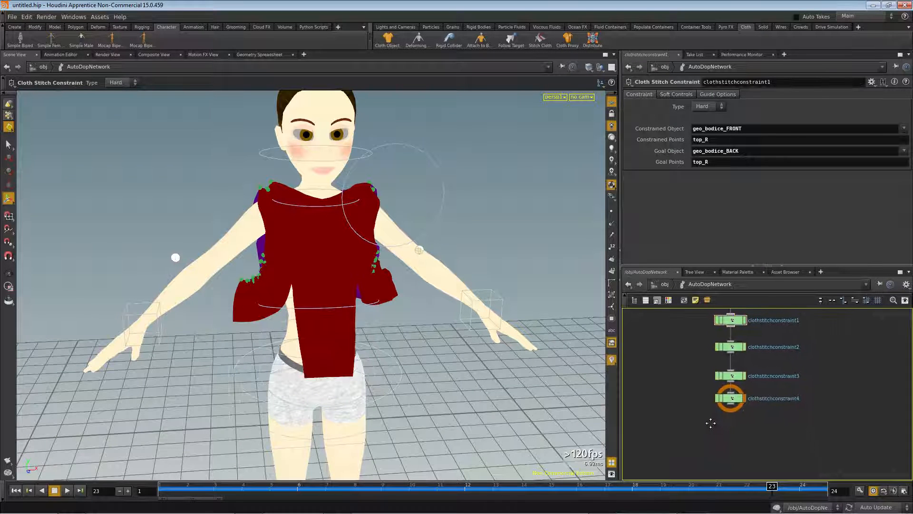
pyautogui.hotkey('ctrl', 'v')
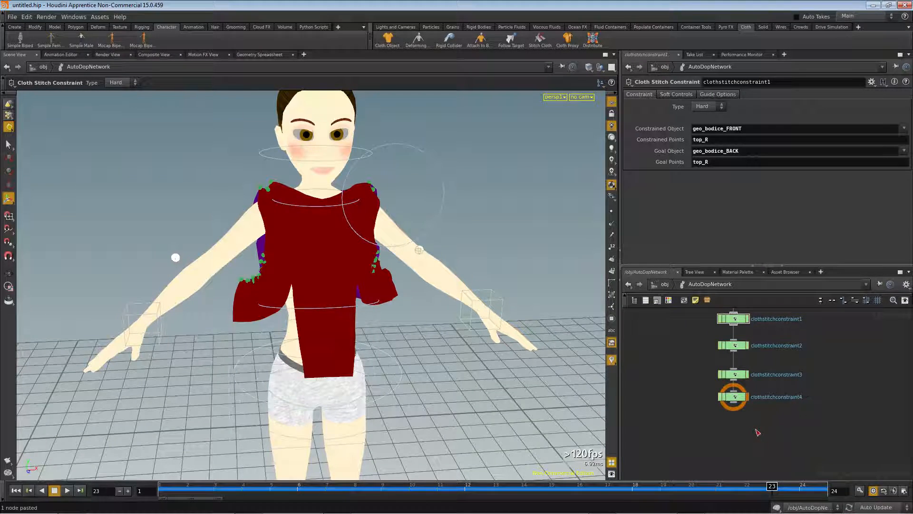
pyautogui.moveTo(731, 399); pyautogui.dragTo(734, 440)
pyautogui.moveTo(735, 407); pyautogui.dragTo(733, 429)
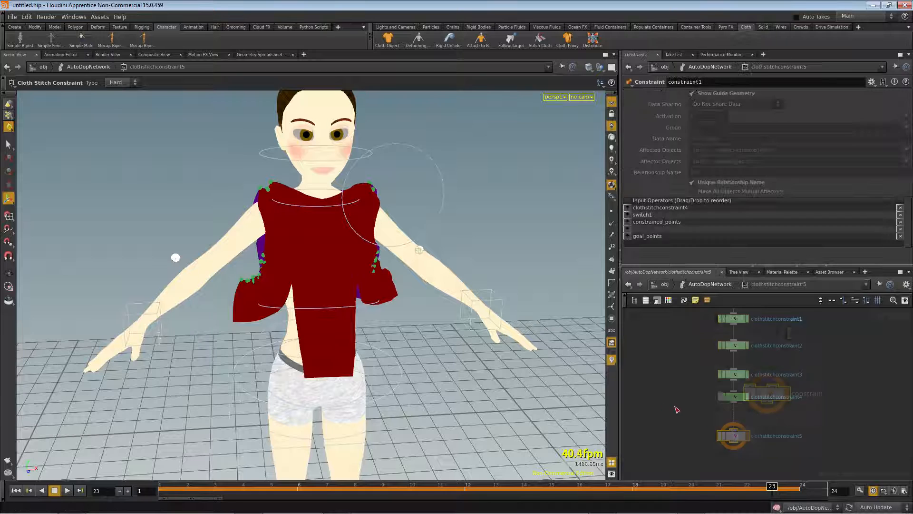
pyautogui.click(700, 283)
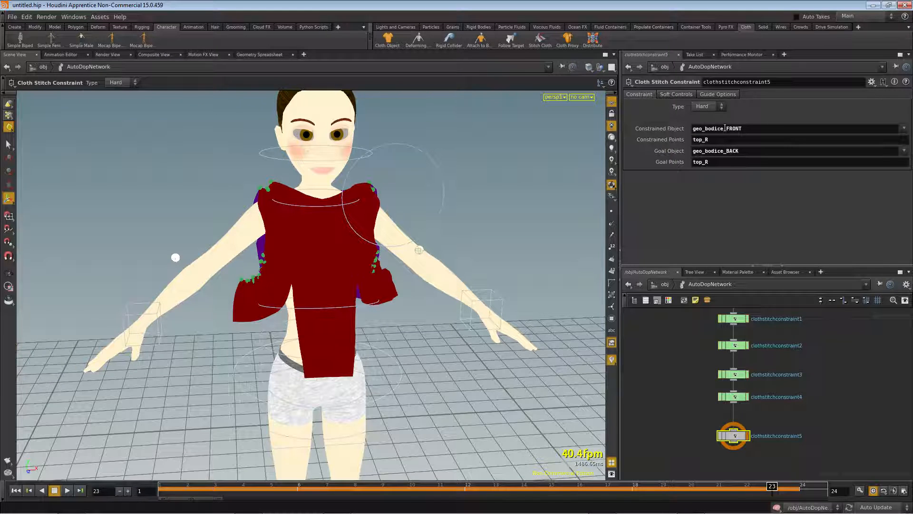
# Set the new stitch's goal object to geo_bodice_FRONT, its constrained points to dart_inside_R1 and its goal points to dart_inside_R2
pyautogui.moveTo(740, 151); pyautogui.dragTo(723, 161)
pyautogui.write('FRONT')
pyautogui.doubleClick(713, 140)
pyautogui.write('dart_inside_')
pyautogui.press('Return')
pyautogui.hotkey('ctrl', 'c')
pyautogui.click(715, 161)
pyautogui.hotkey('ctrl', 'a')
pyautogui.hotkey('ctrl', 'v')
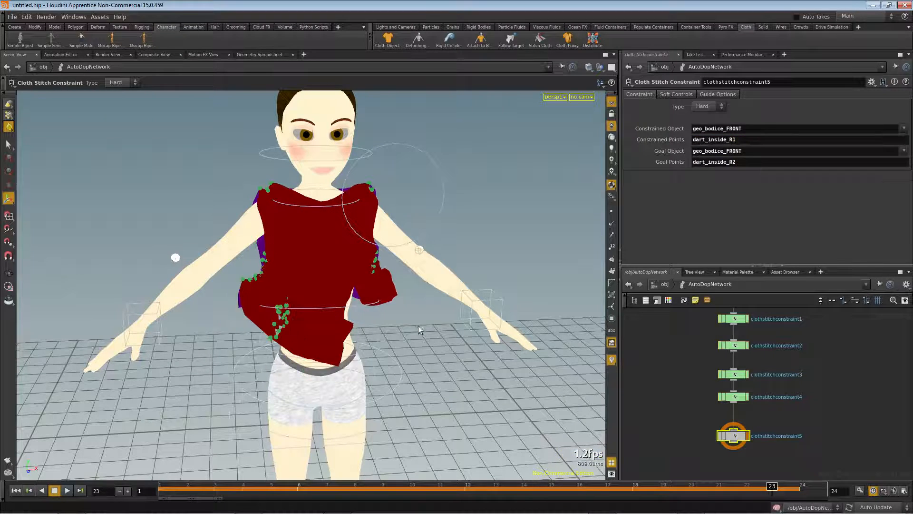
# Change the front dart stitch constraint's type to Soft
pyautogui.keyDown('alt'); pyautogui.moveTo(299, 343); pyautogui.dragTo(331, 314); pyautogui.keyUp('alt')
pyautogui.click(716, 107)
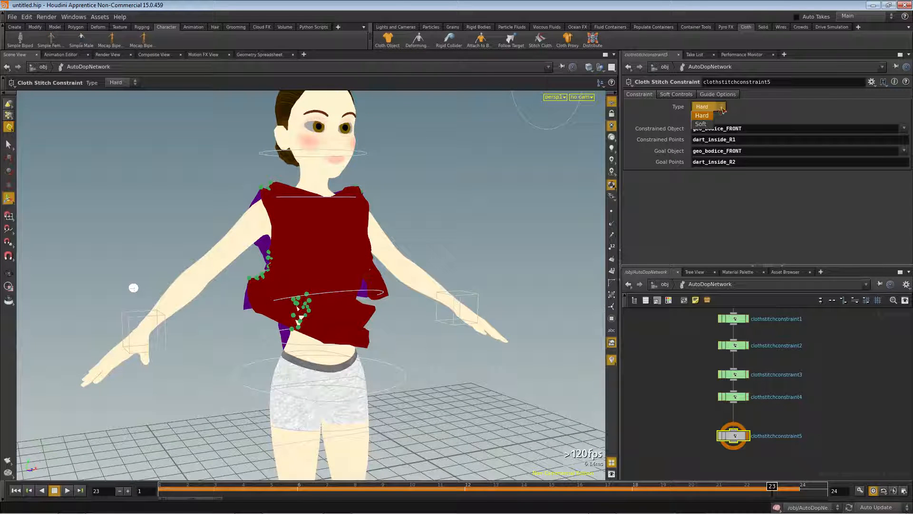
pyautogui.click(706, 124)
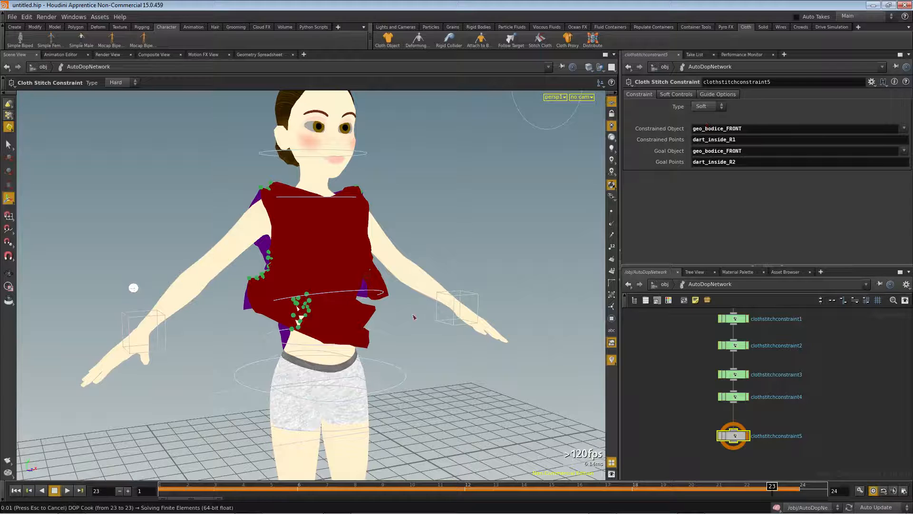
pyautogui.keyDown('alt'); pyautogui.moveTo(414, 317); pyautogui.dragTo(290, 324); pyautogui.keyUp('alt')
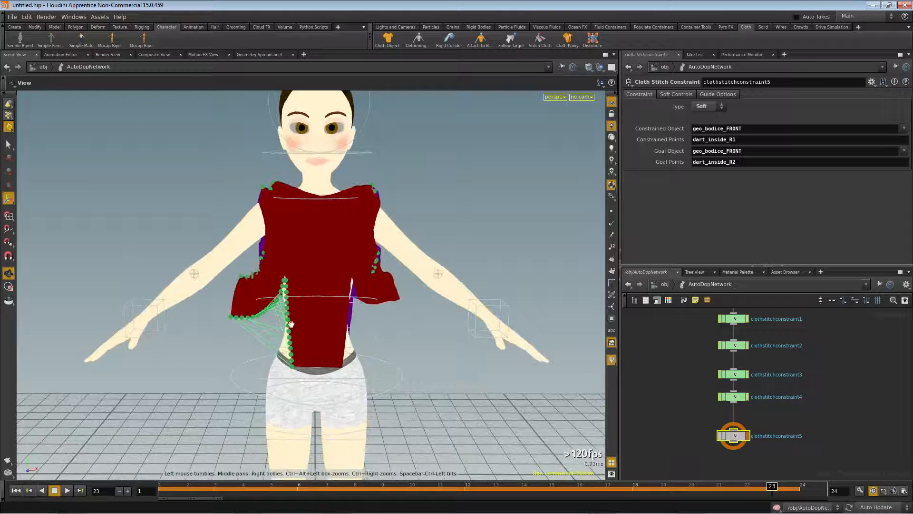
# Return to the first frame and examine up close how the stitch lines connect the two edges of the front dart
pyautogui.click(16, 490)
pyautogui.keyDown('alt'); pyautogui.moveTo(255, 396); pyautogui.dragTo(530, 301); pyautogui.keyUp('alt')
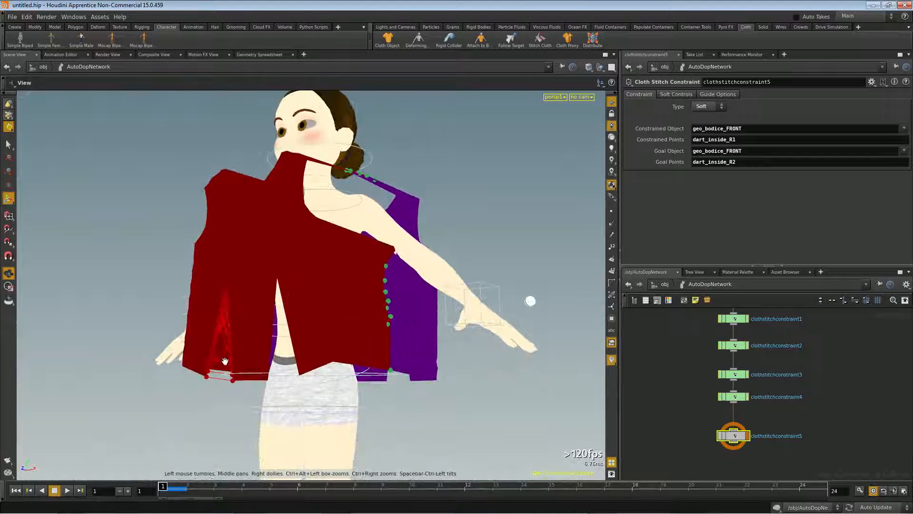
pyautogui.scroll(3, 224, 360)
pyautogui.scroll(2, 267, 230)
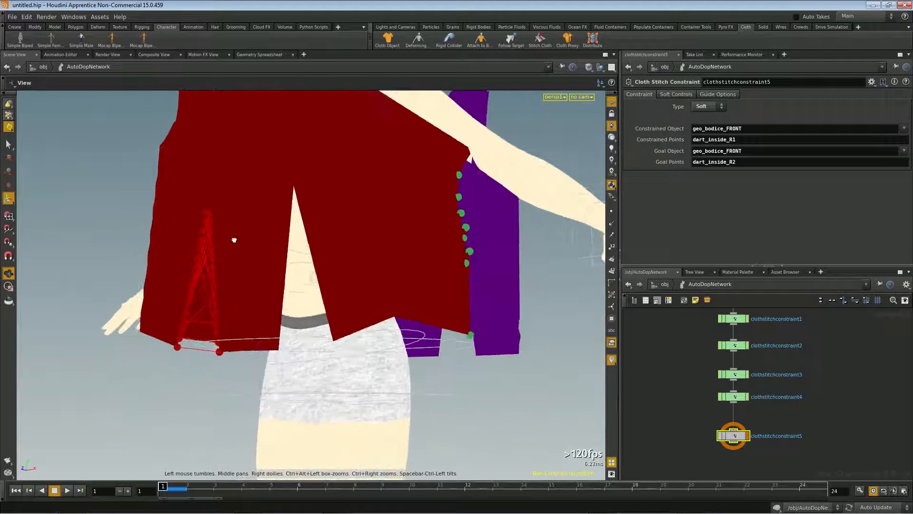
pyautogui.keyDown('alt'); pyautogui.moveTo(234, 240); pyautogui.dragTo(279, 249); pyautogui.keyUp('alt')
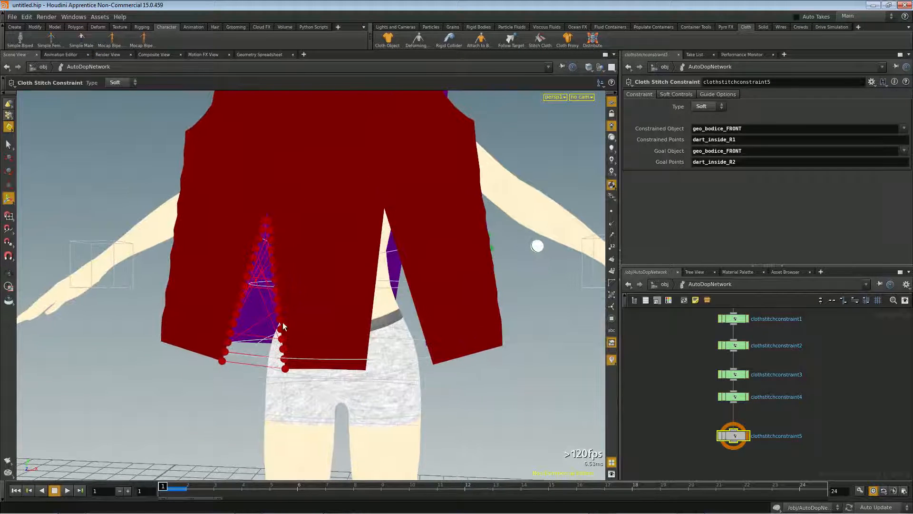
pyautogui.keyDown('alt'); pyautogui.moveTo(441, 251); pyautogui.dragTo(351, 258); pyautogui.keyUp('alt')
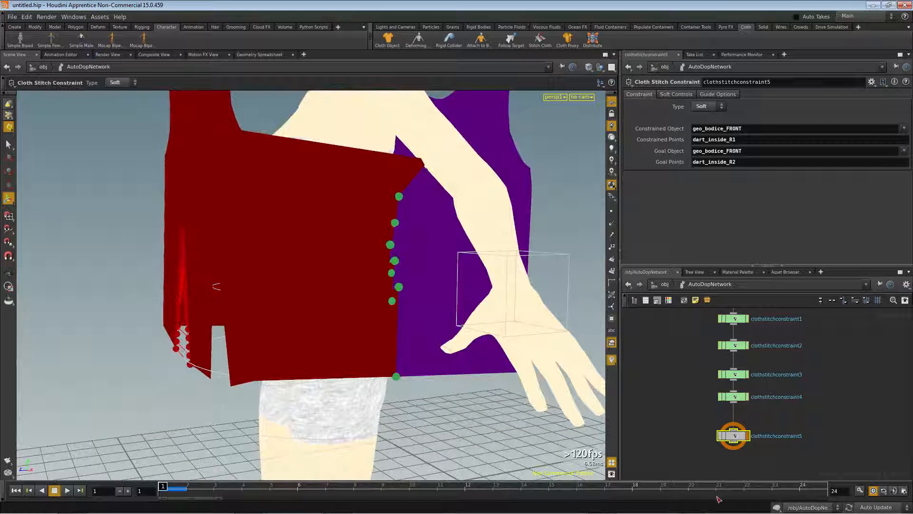
# Change the type of clothstitchconstraint4, the side_L stitch, to Soft
pyautogui.click(734, 396)
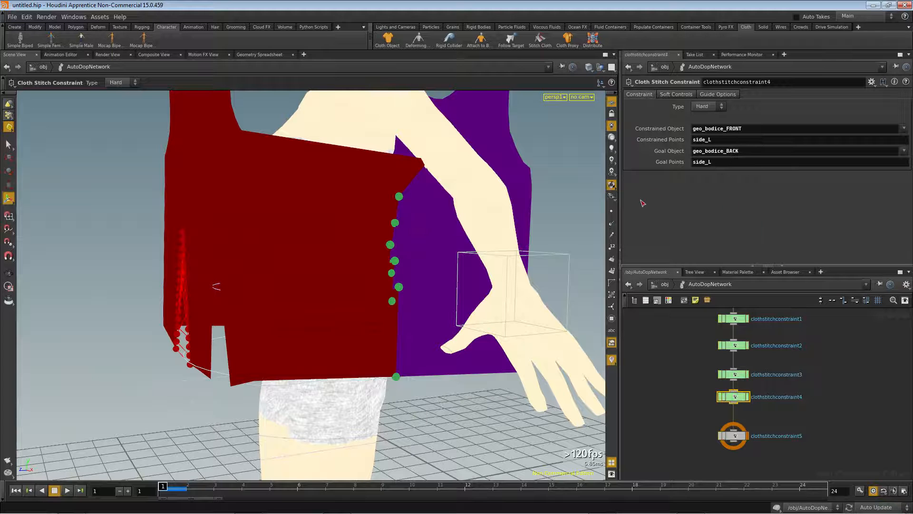
pyautogui.click(721, 106)
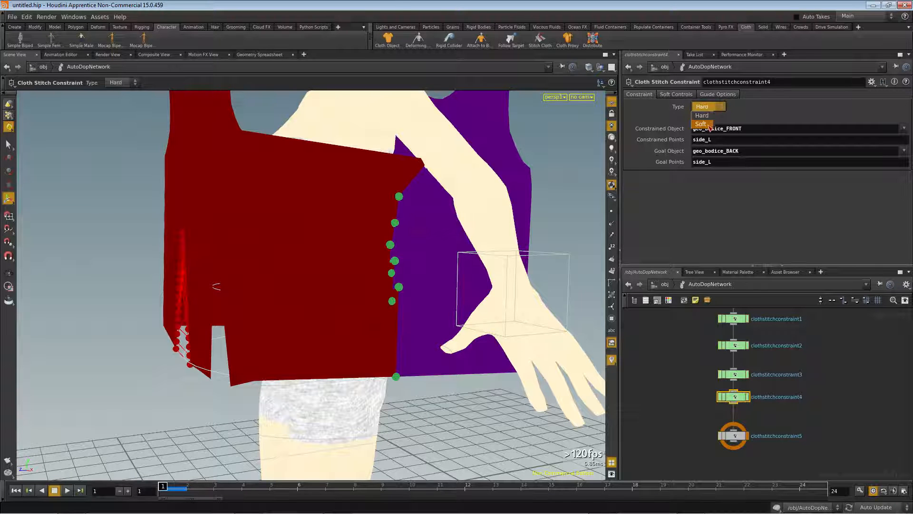
pyautogui.click(706, 120)
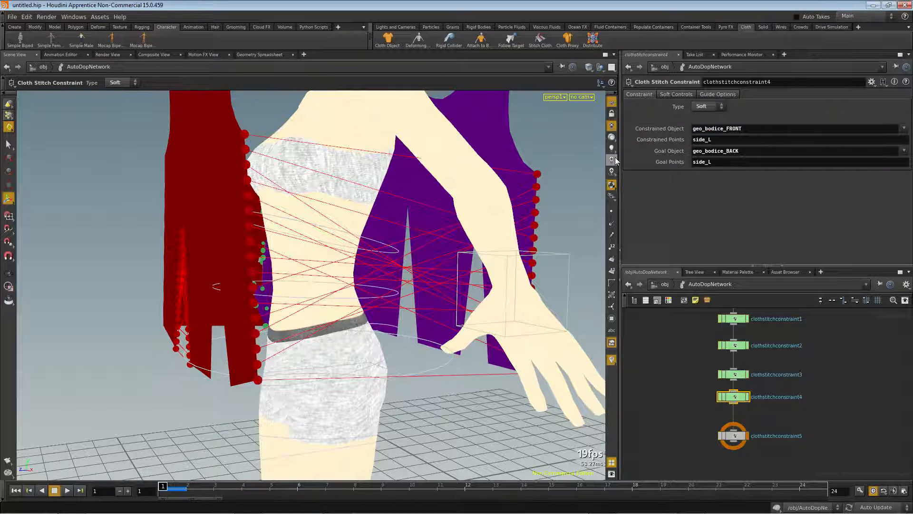
# Set the side_L stitch constraint's type to Hard and bring up the front dart stitch, clothstitchconstraint5, in a front view
pyautogui.click(721, 107)
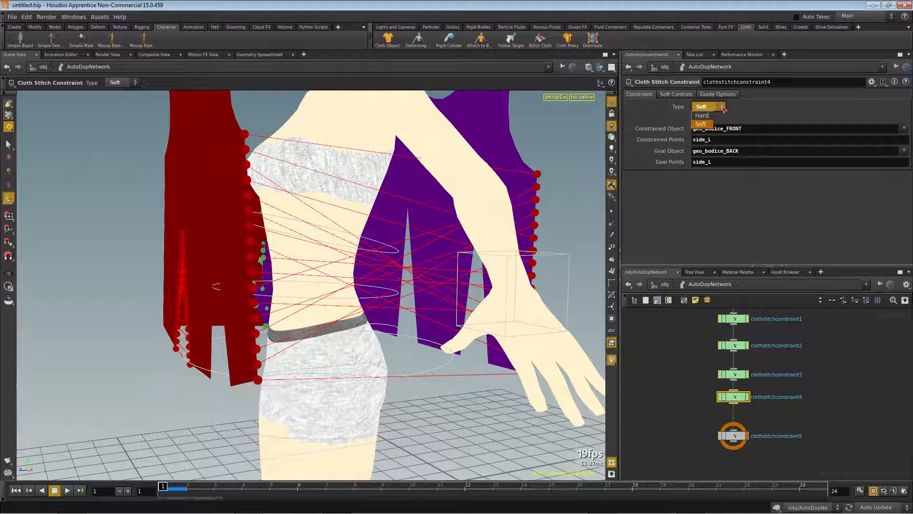
pyautogui.click(706, 102)
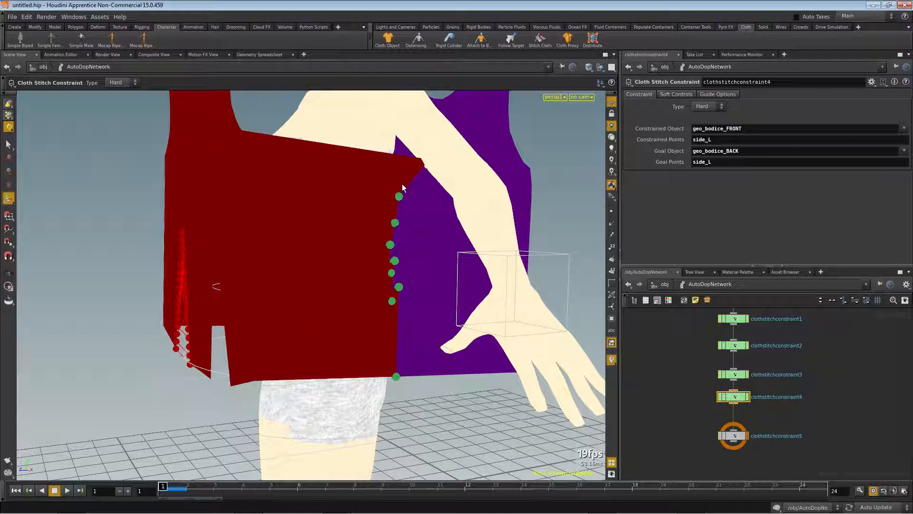
pyautogui.click(733, 435)
pyautogui.press('Escape')
pyautogui.moveTo(226, 262); pyautogui.dragTo(330, 236)
pyautogui.press('Return')
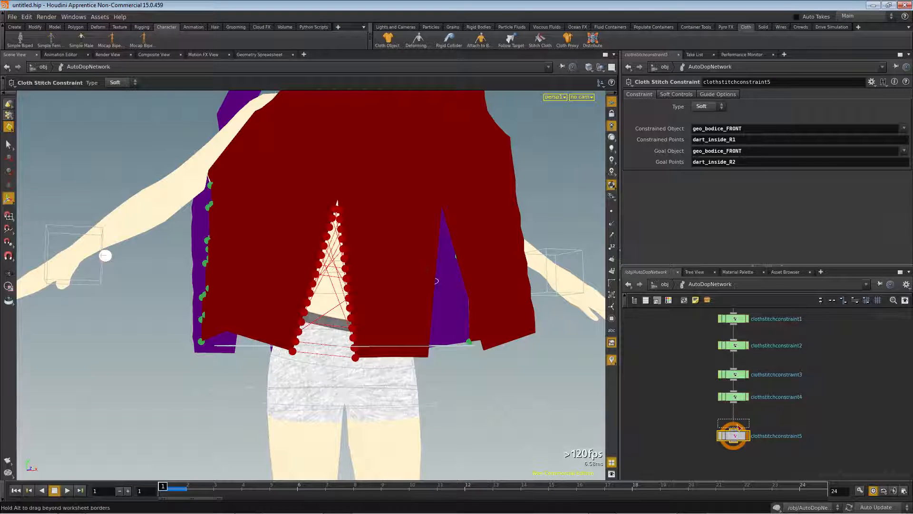
pyautogui.moveTo(738, 439); pyautogui.dragTo(739, 430)
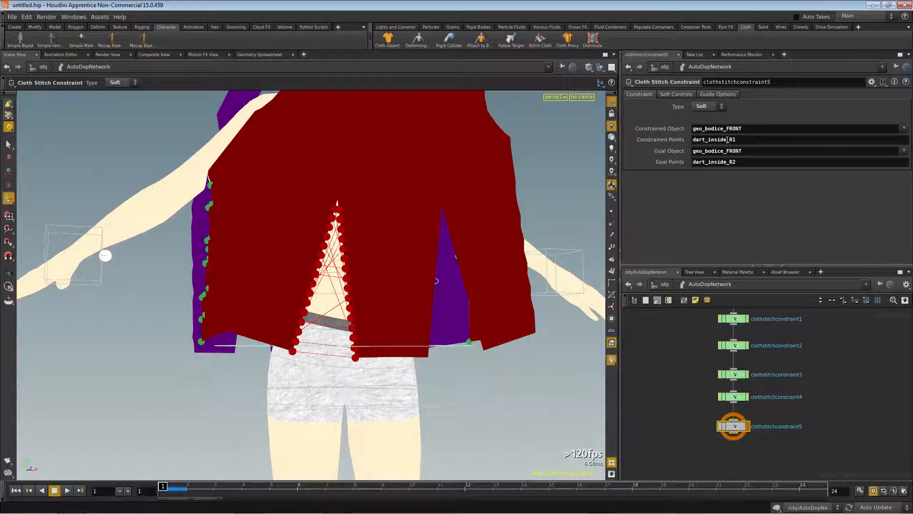
# Replace clothstitchconstraint5's constrained points with the point number pattern copied from the dart_inside_R1 group in geo_bodice_FRONT
pyautogui.click(659, 286)
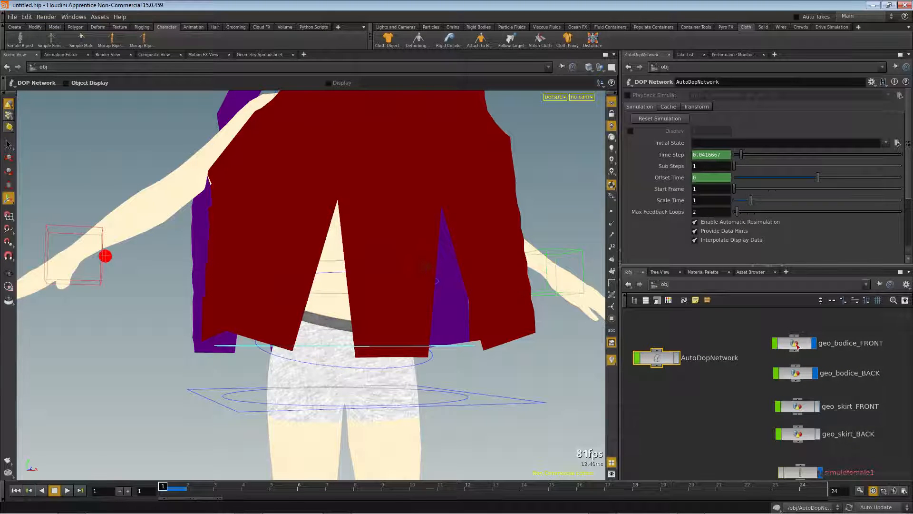
pyautogui.doubleClick(795, 343)
pyautogui.scroll(2, 770, 404)
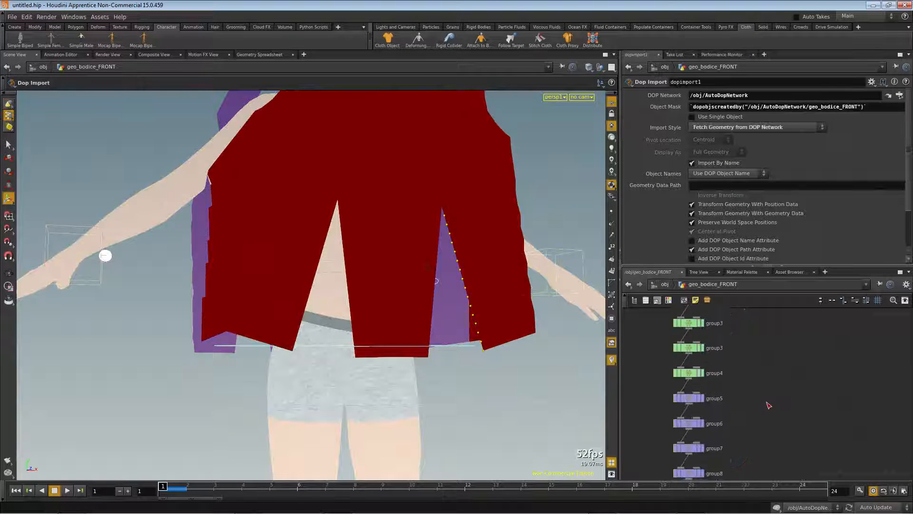
pyautogui.click(707, 363)
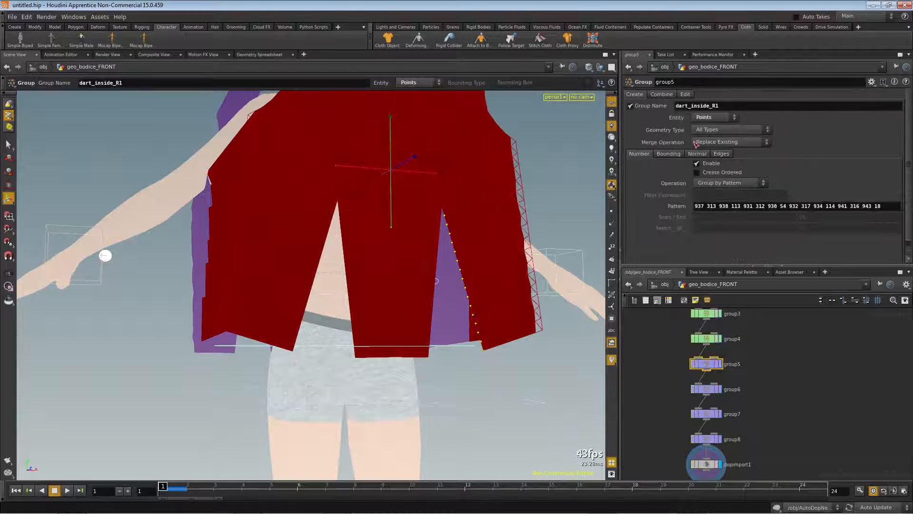
pyautogui.moveTo(891, 206); pyautogui.dragTo(696, 206)
pyautogui.hotkey('ctrl', 'c')
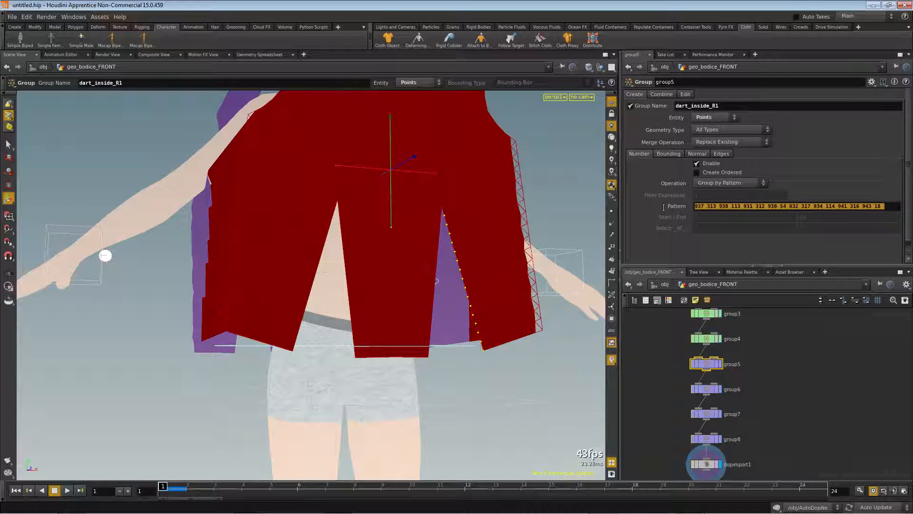
pyautogui.click(663, 284)
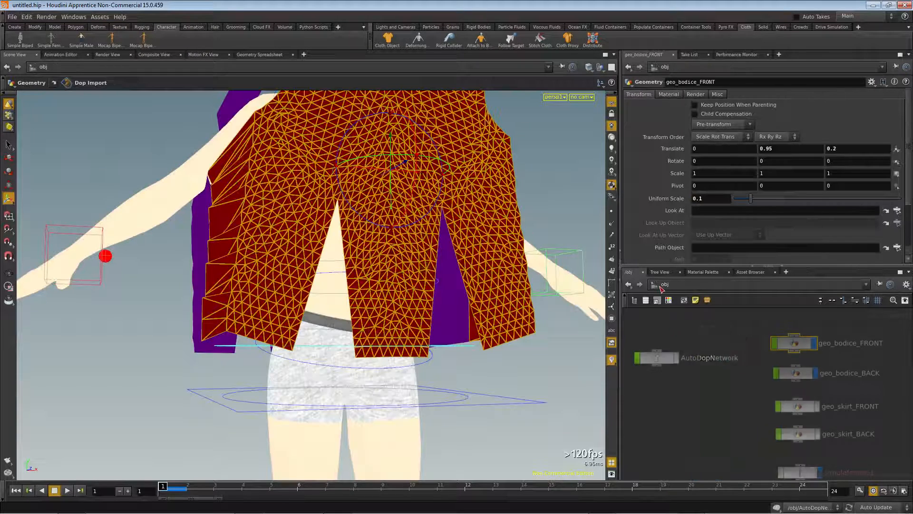
pyautogui.doubleClick(657, 358)
pyautogui.moveTo(732, 431); pyautogui.dragTo(733, 428)
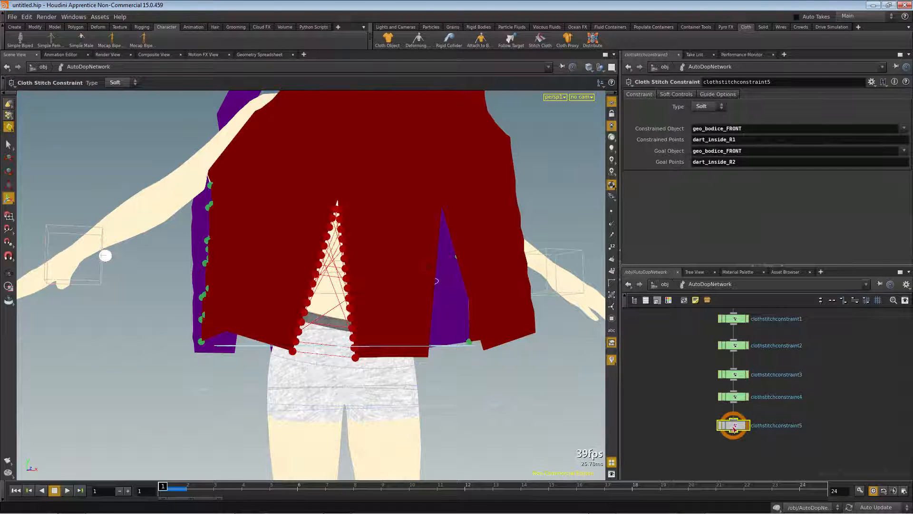
pyautogui.doubleClick(761, 138)
pyautogui.hotkey('ctrl', 'v')
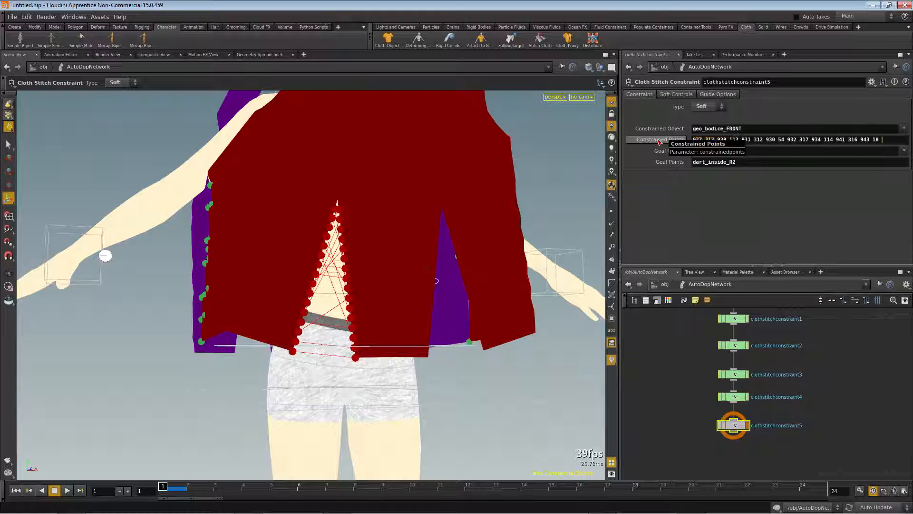
# Replace clothstitchconstraint5's goal points with the point number pattern copied from the dart_inside_R2 group and check the stitch lines
pyautogui.click(664, 284)
pyautogui.click(803, 345)
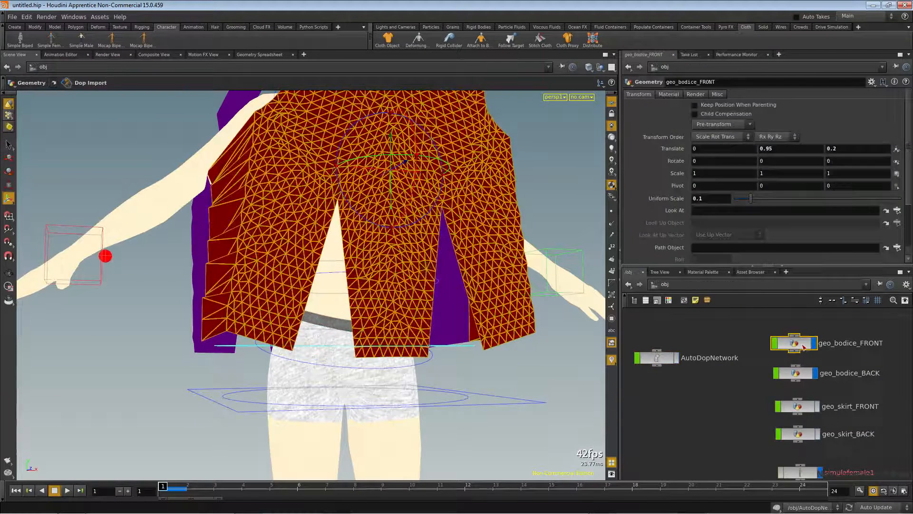
pyautogui.doubleClick(803, 346)
pyautogui.click(711, 390)
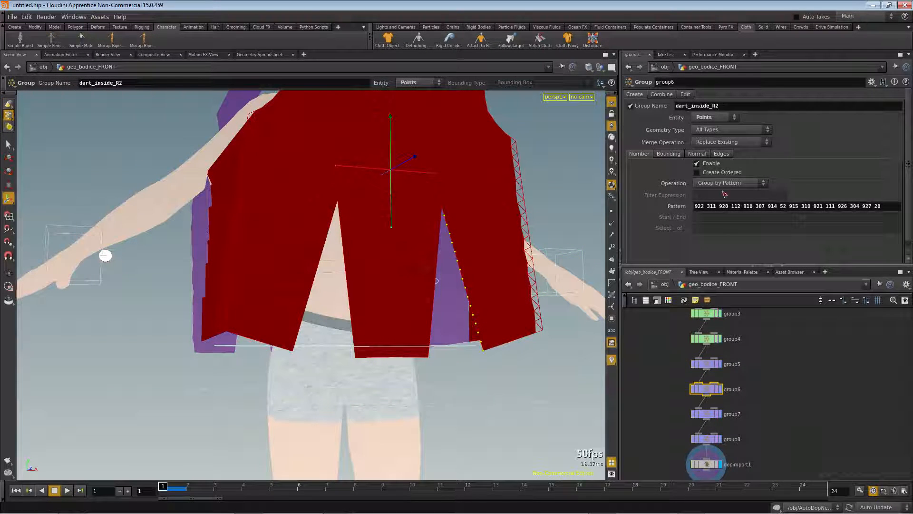
pyautogui.moveTo(882, 209); pyautogui.dragTo(704, 209)
pyautogui.click(702, 209)
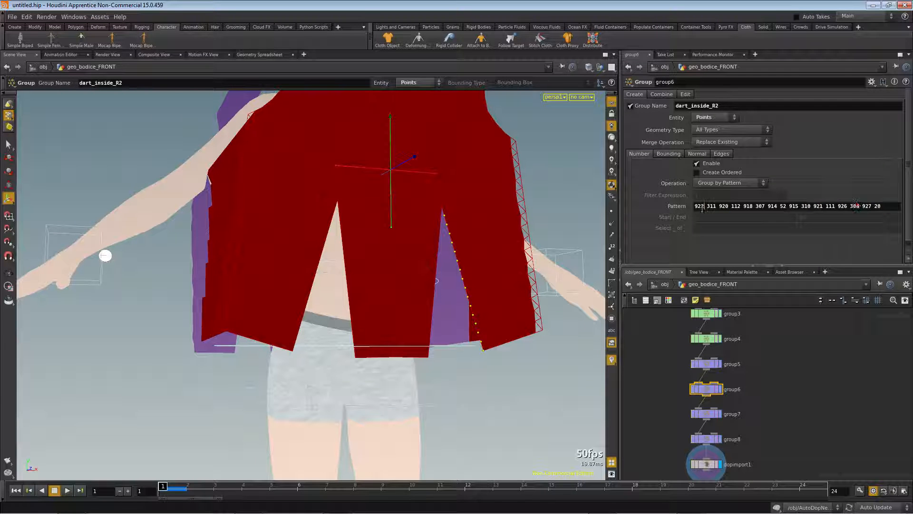
pyautogui.moveTo(882, 206); pyautogui.dragTo(687, 206)
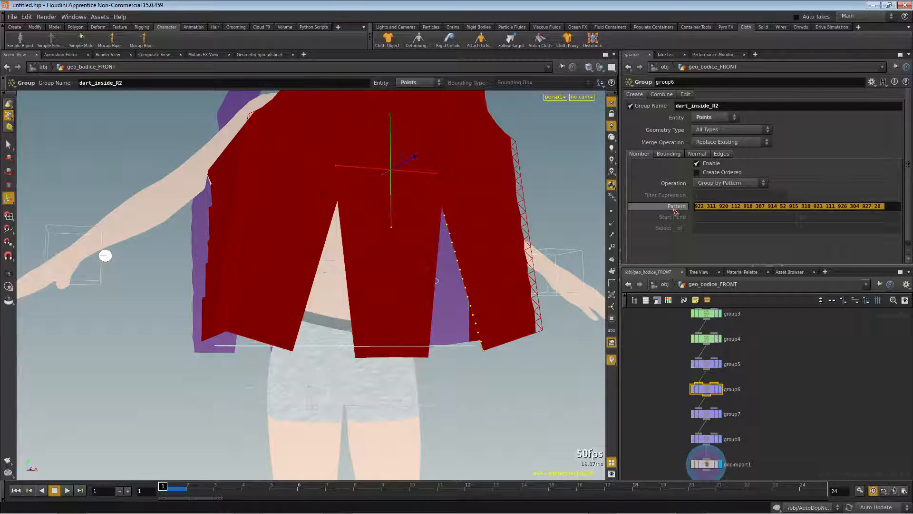
pyautogui.click(664, 285)
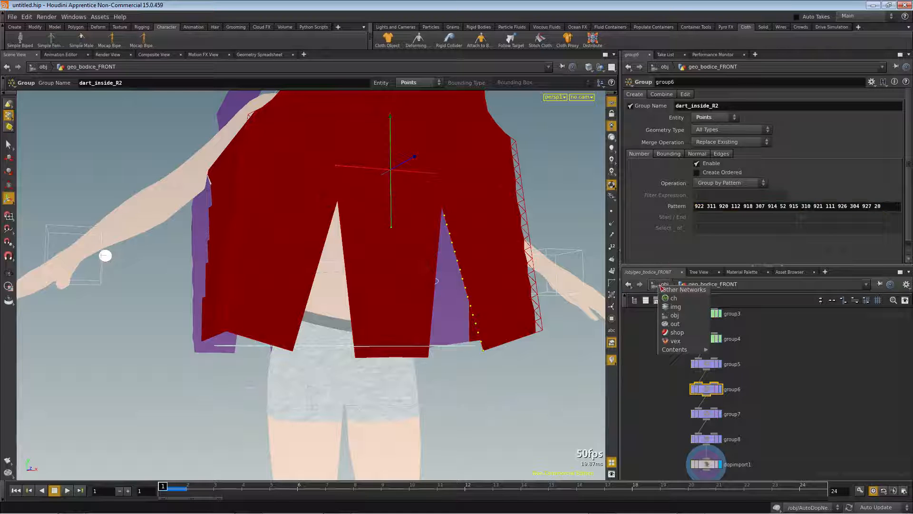
pyautogui.click(674, 315)
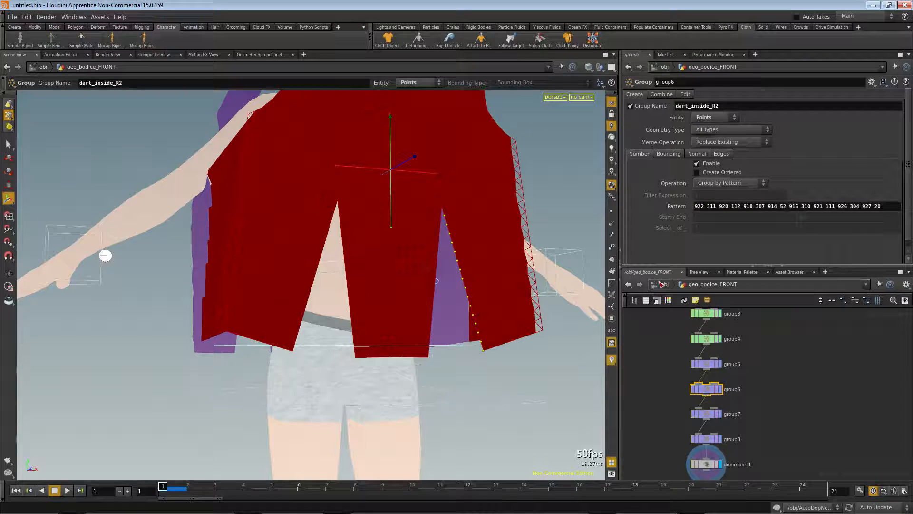
pyautogui.doubleClick(664, 362)
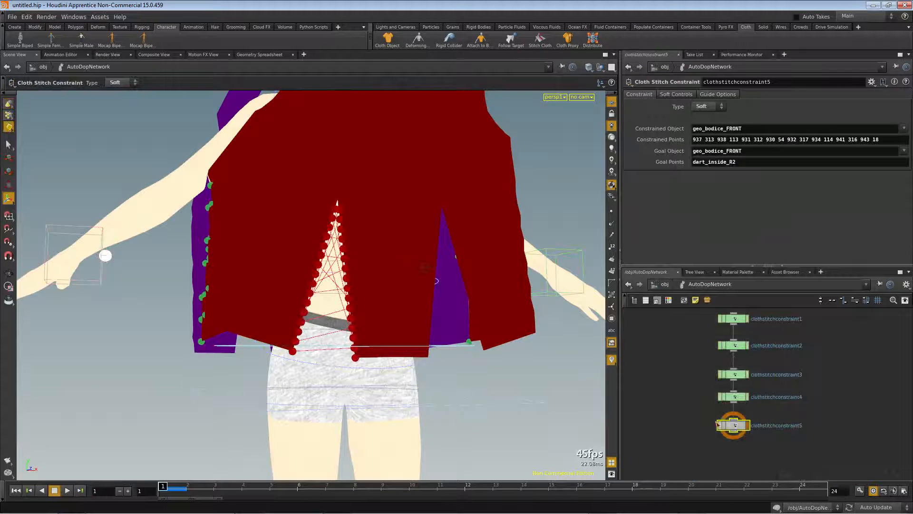
pyautogui.press('Return')
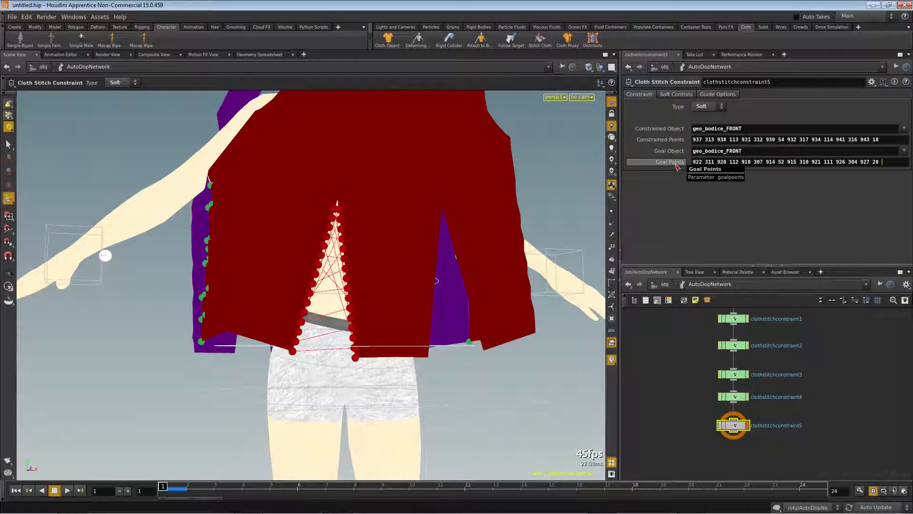
pyautogui.moveTo(390, 223)
pyautogui.mouseDown()
pyautogui.moveTo(347, 193)
pyautogui.moveTo(291, 193)
pyautogui.moveTo(240, 219)
pyautogui.moveTo(361, 242)
pyautogui.moveTo(378, 233)
pyautogui.mouseUp()
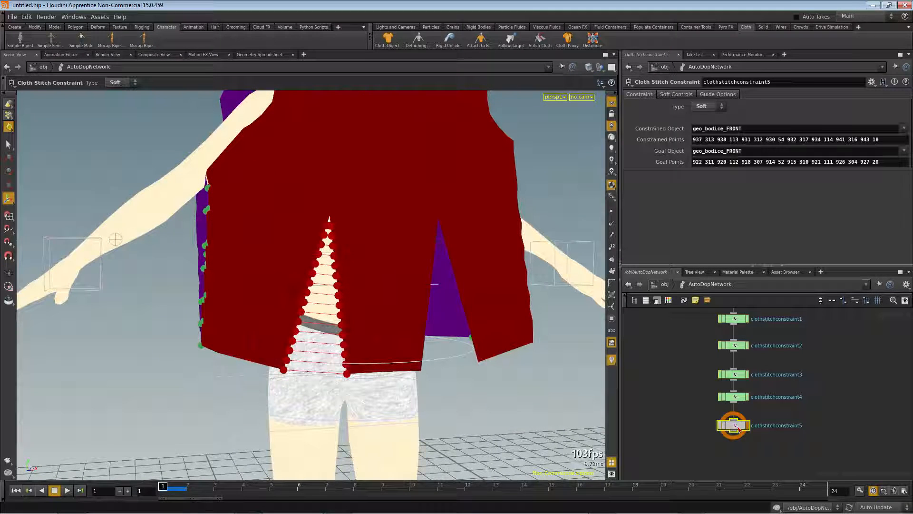
# Duplicate clothstitchconstraint5 and connect the copy below it as the last node in the constraint chain
pyautogui.hotkey('ctrl', 'c')
pyautogui.hotkey('ctrl', 'v')
pyautogui.click(735, 459)
pyautogui.moveTo(737, 437); pyautogui.dragTo(735, 450)
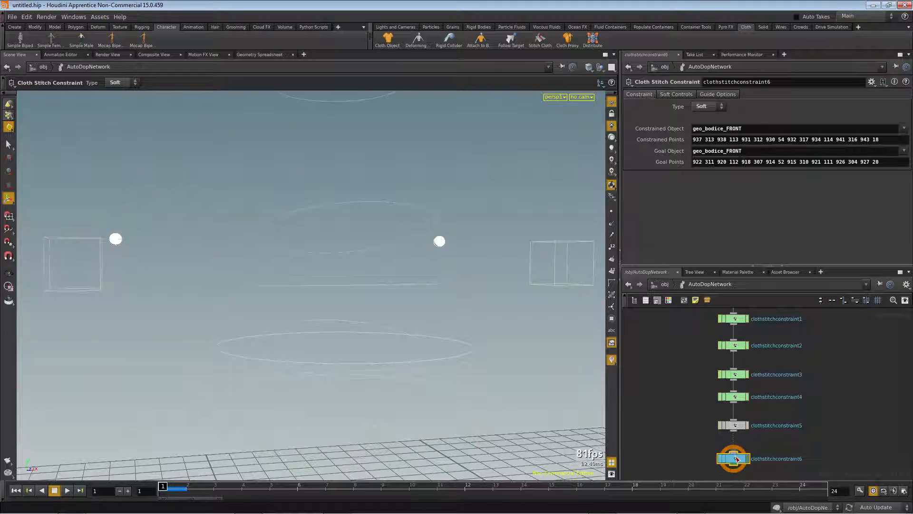
pyautogui.click(738, 459)
pyautogui.moveTo(739, 458); pyautogui.dragTo(740, 454)
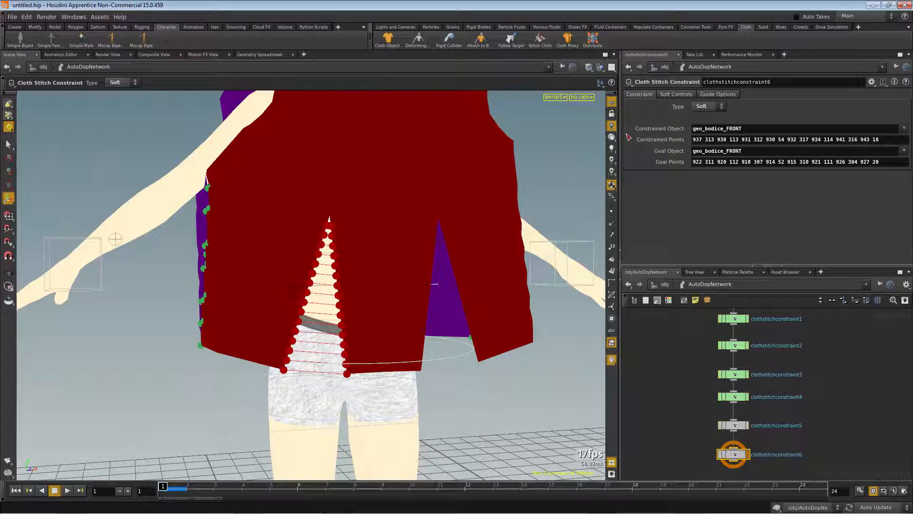
# Replace the duplicated stitch's constrained points with the point number pattern copied from the dart_inside_L1 group in geo_bodice_FRONT
pyautogui.click(659, 284)
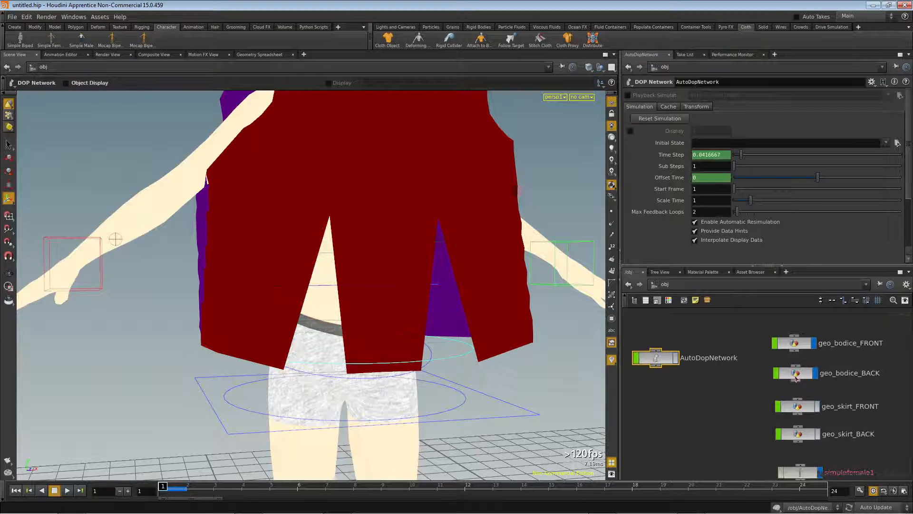
pyautogui.doubleClick(803, 347)
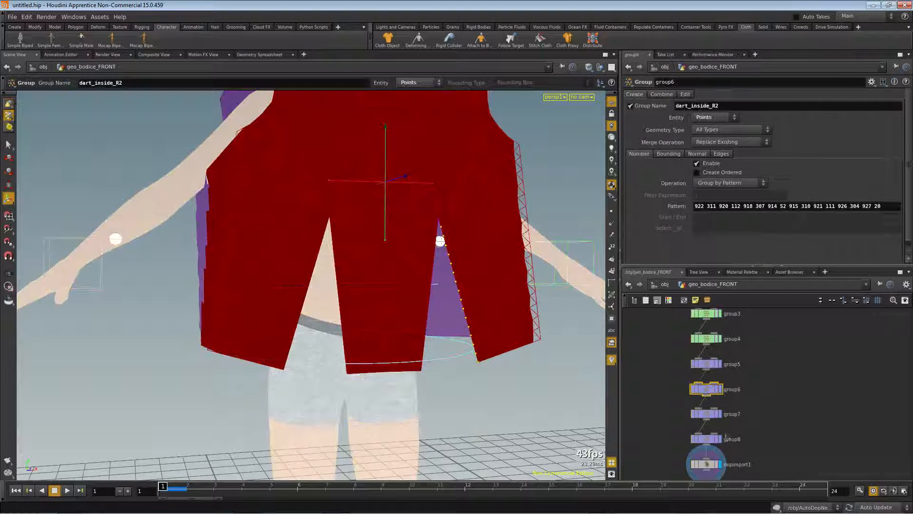
pyautogui.click(707, 365)
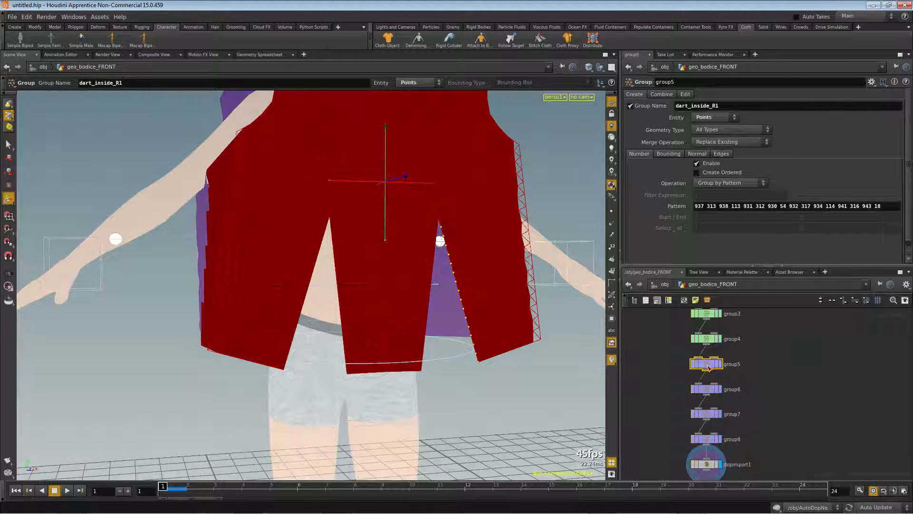
pyautogui.click(706, 390)
pyautogui.click(707, 413)
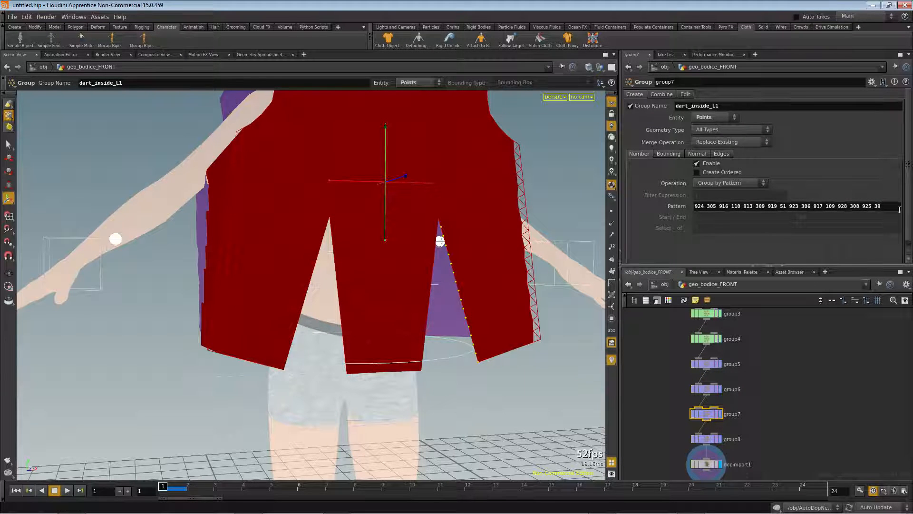
pyautogui.moveTo(869, 210); pyautogui.dragTo(664, 205)
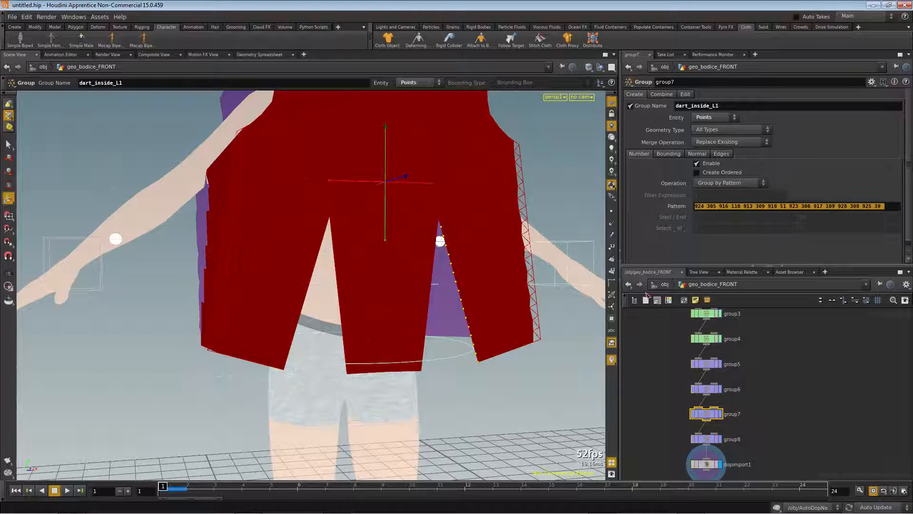
pyautogui.click(661, 284)
pyautogui.doubleClick(672, 355)
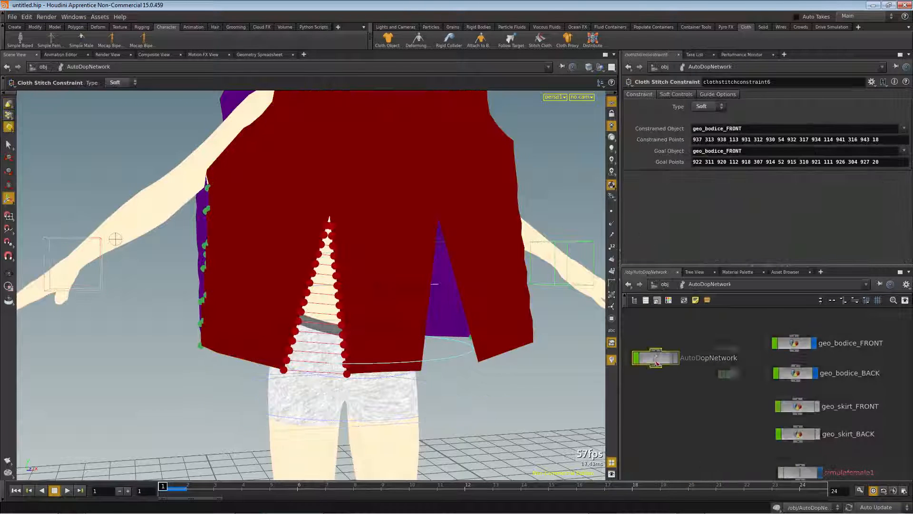
pyautogui.tripleClick(883, 145)
pyautogui.hotkey('ctrl', 'v')
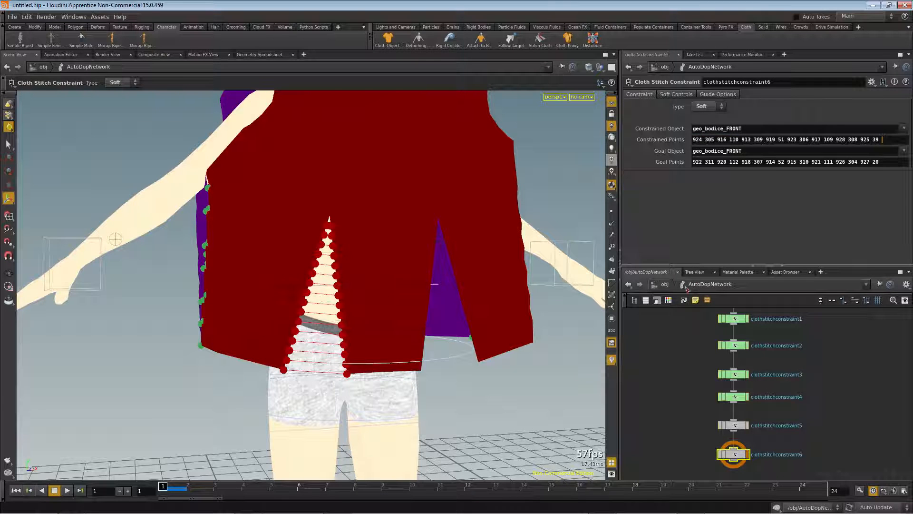
# Copy the full point number pattern of the dart_inside_L2 group in geo_bodice_FRONT
pyautogui.click(664, 284)
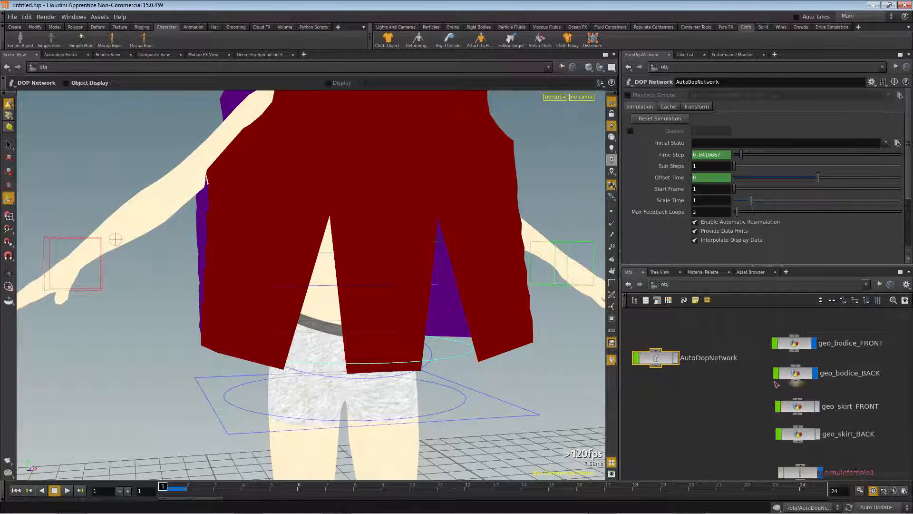
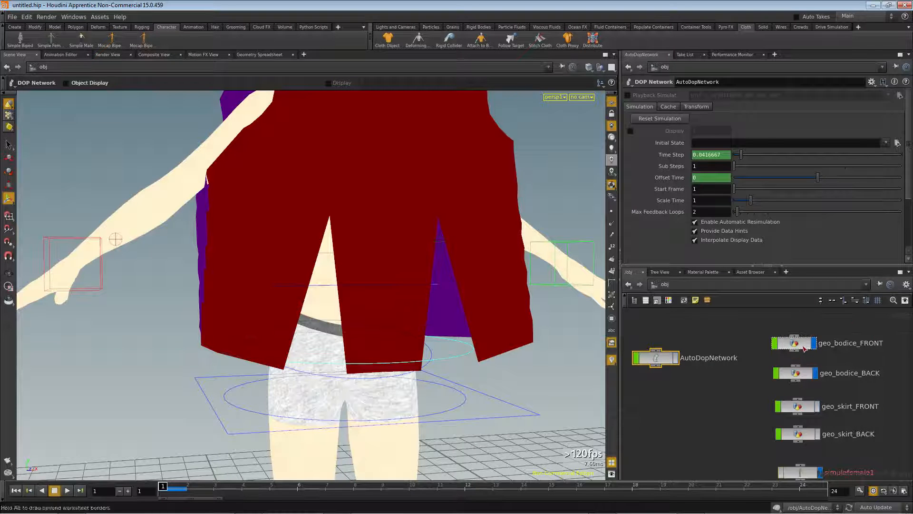
pyautogui.doubleClick(797, 344)
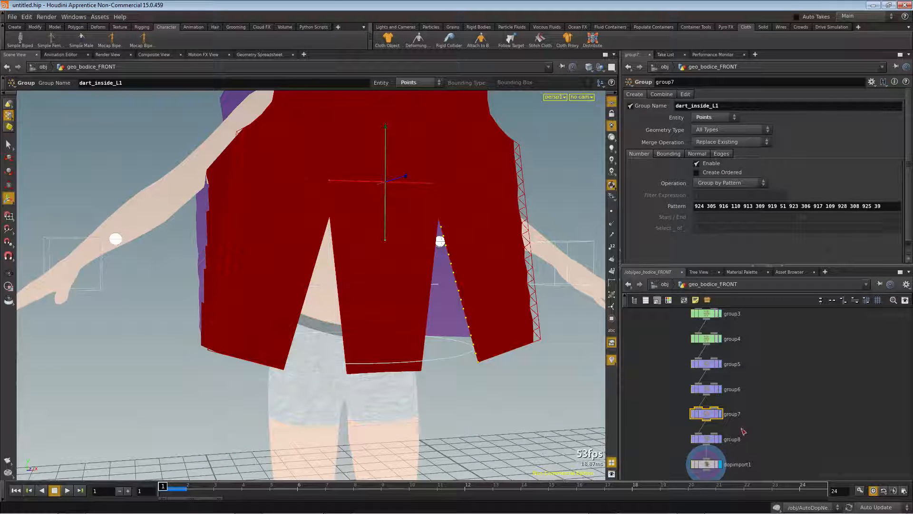
pyautogui.click(665, 284)
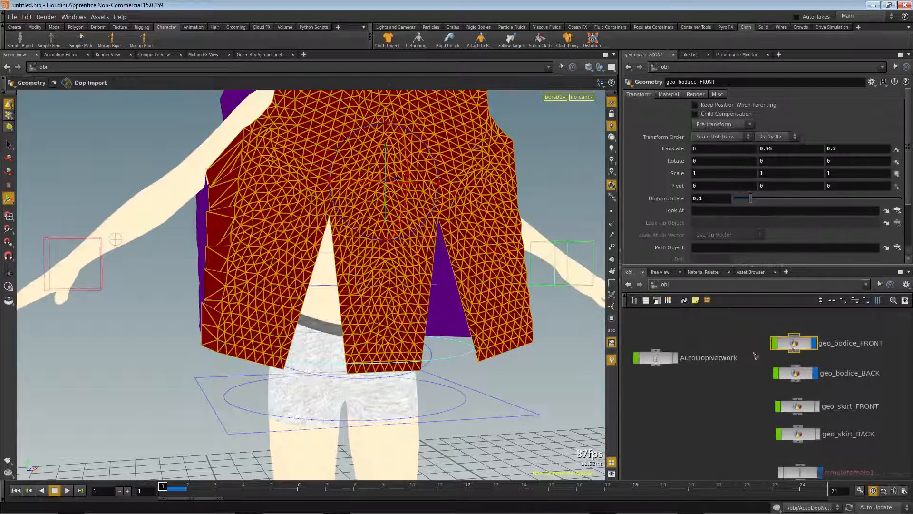
pyautogui.doubleClick(795, 345)
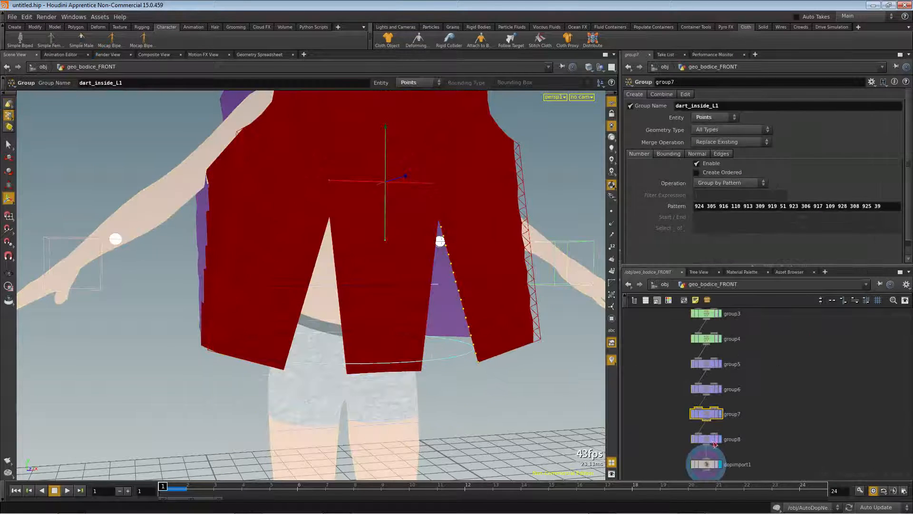
pyautogui.click(708, 442)
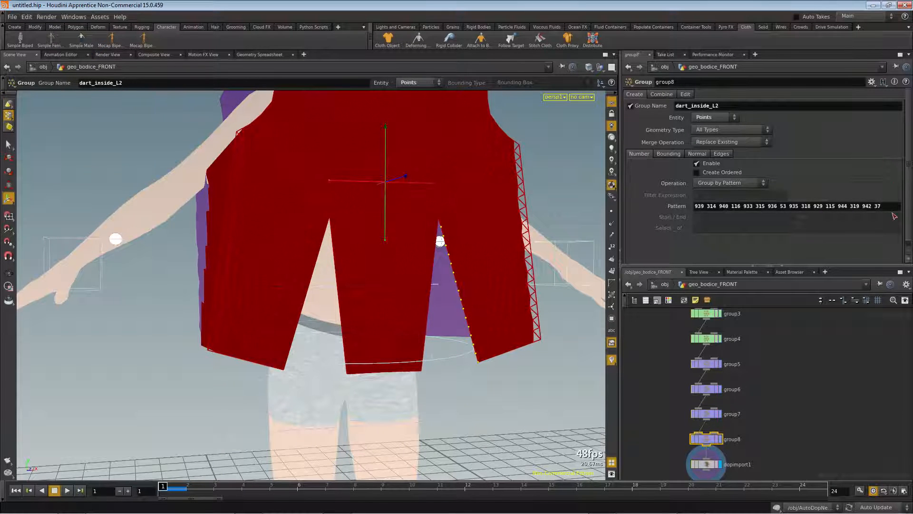
pyautogui.moveTo(889, 206); pyautogui.dragTo(679, 217)
pyautogui.hotkey('ctrl', 'c')
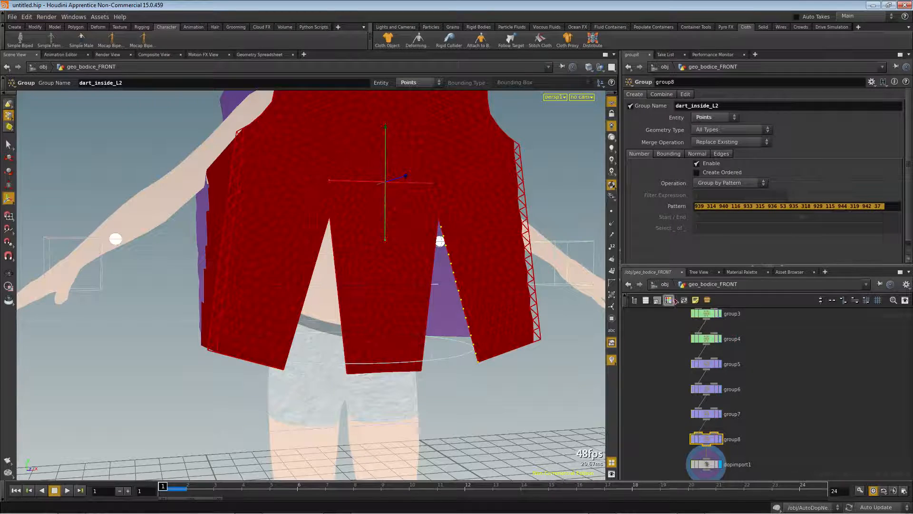
# Replace clothstitchconstraint6's goal points in AutoDopNetwork with the copied dart_inside_L2 pattern and check the stitch lines across the dart
pyautogui.click(666, 284)
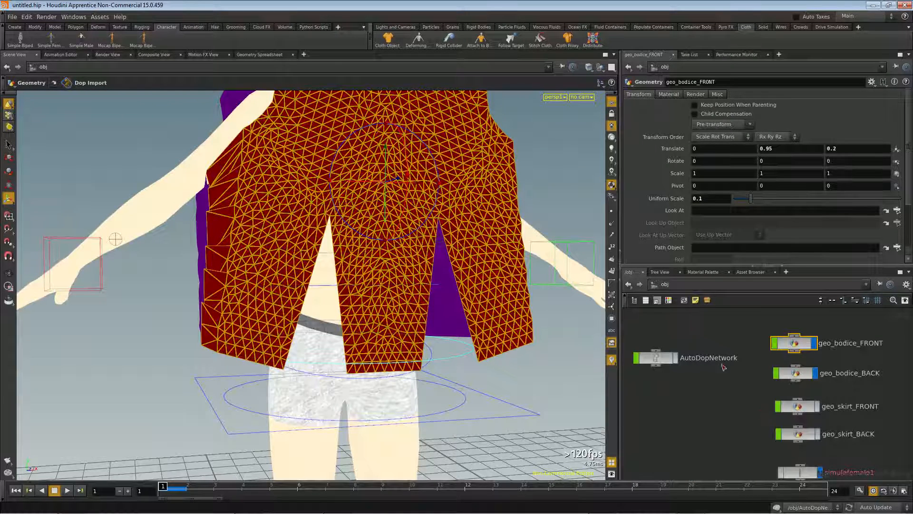
pyautogui.doubleClick(656, 358)
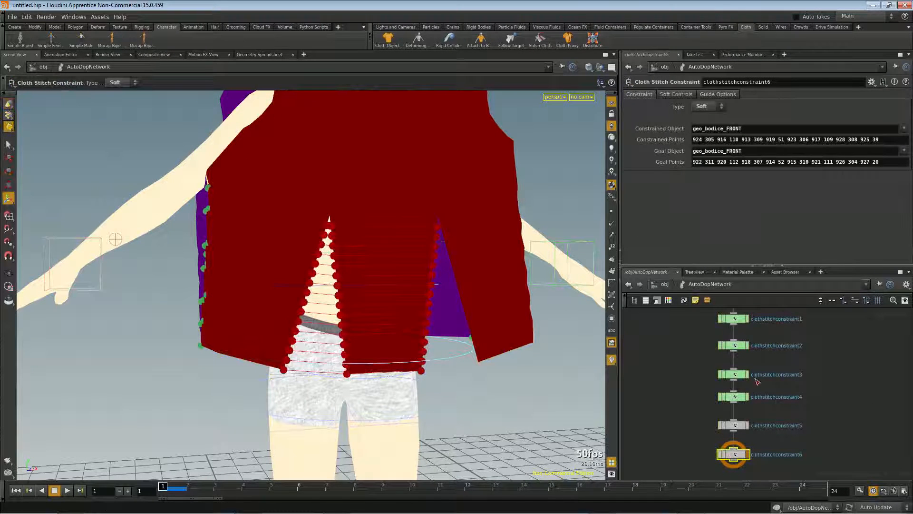
pyautogui.moveTo(879, 162); pyautogui.dragTo(652, 168)
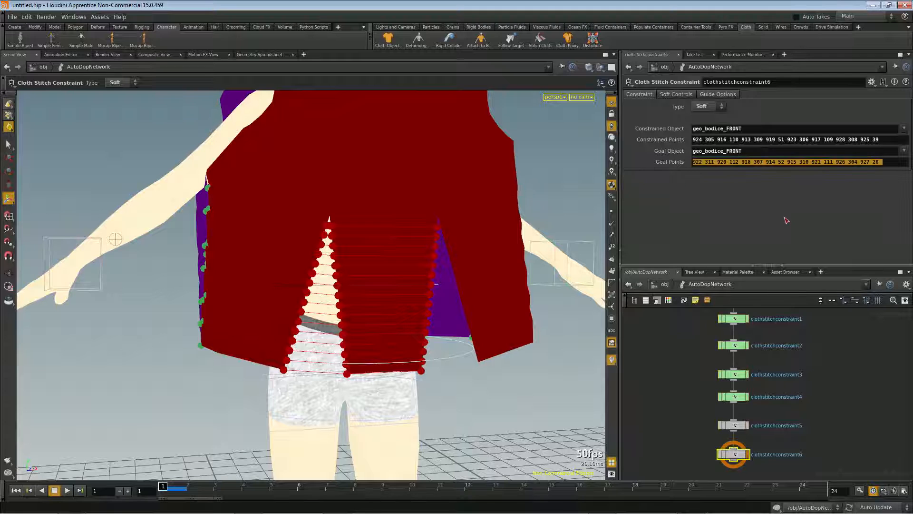
pyautogui.hotkey('ctrl', 'v')
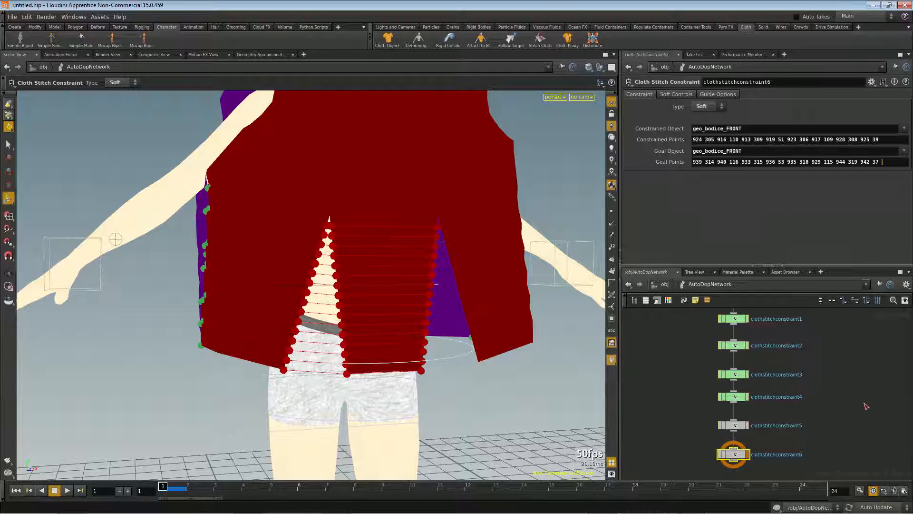
pyautogui.press('Return')
pyautogui.press('Escape')
pyautogui.moveTo(519, 241); pyautogui.dragTo(410, 224)
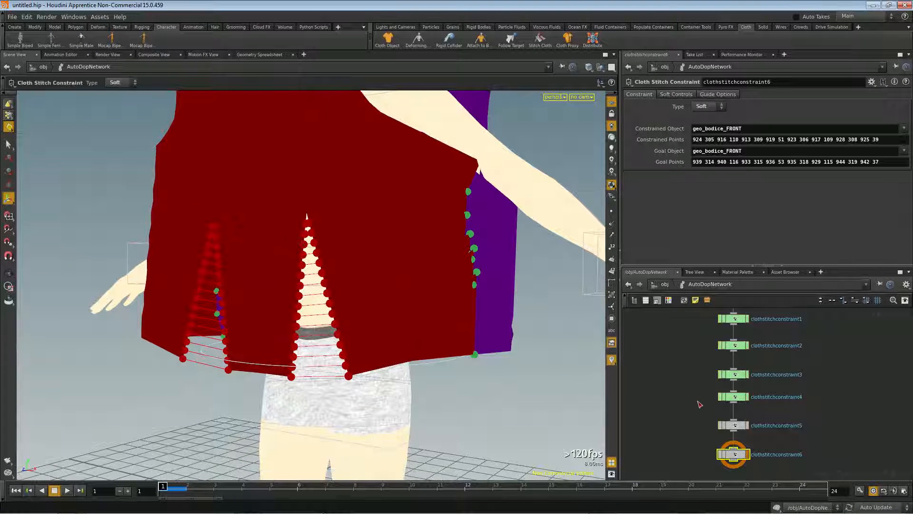
# Copy the full point number pattern of the dart_inside_R1 group in geo_bodice_BACK
pyautogui.click(665, 284)
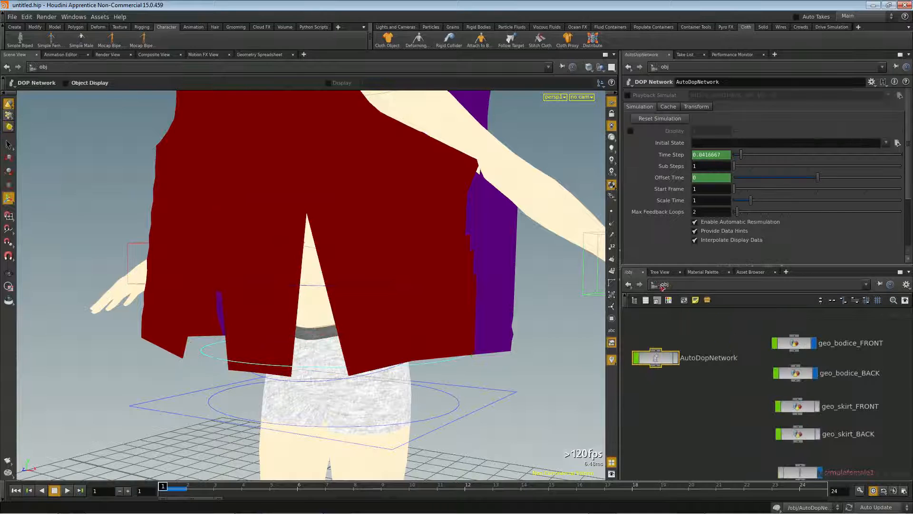
pyautogui.doubleClick(803, 375)
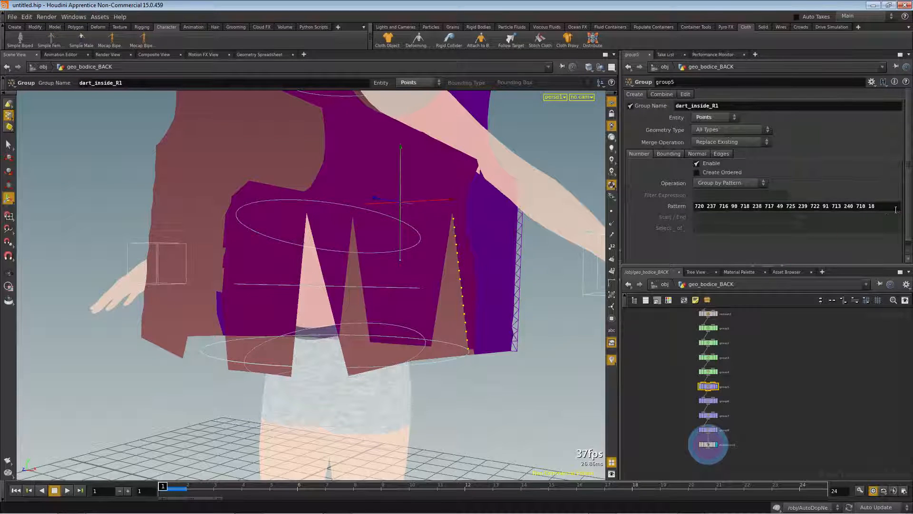
pyautogui.moveTo(885, 206); pyautogui.dragTo(695, 206)
pyautogui.hotkey('ctrl', 'c')
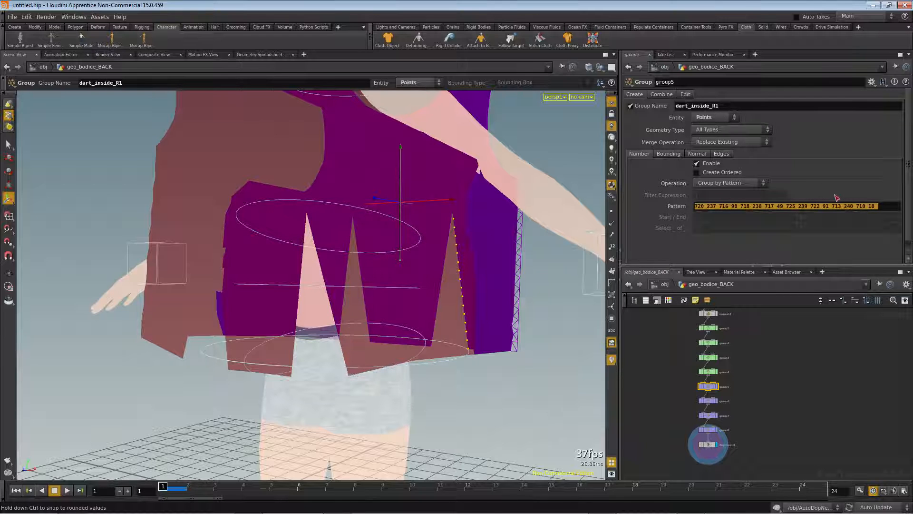
# Paste another copy of clothstitchconstraint5 in AutoDopNetwork and connect it below clothstitchconstraint6 as the last node in the chain
pyautogui.click(664, 284)
pyautogui.moveTo(685, 354)
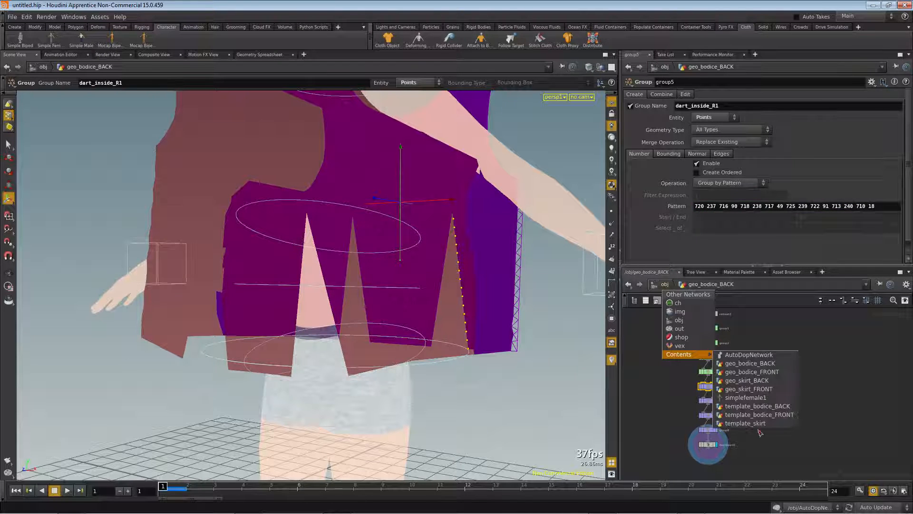
pyautogui.click(639, 344)
pyautogui.click(659, 284)
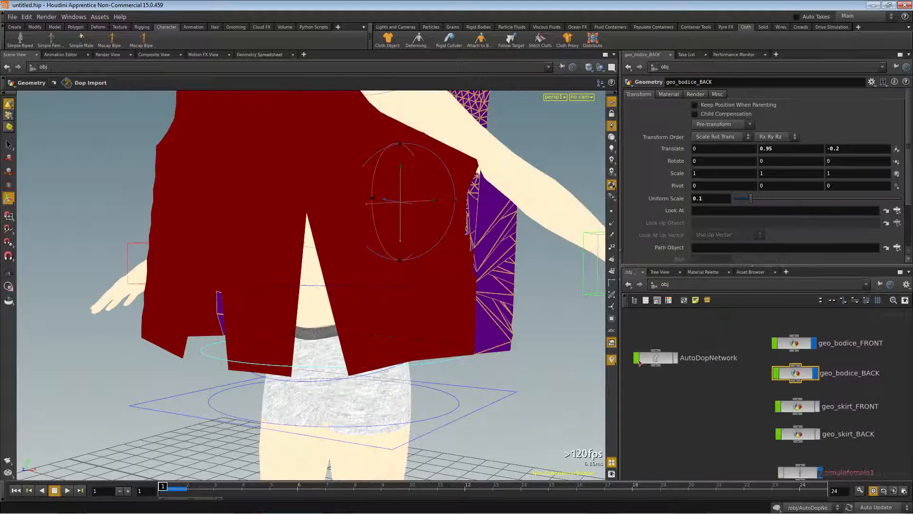
pyautogui.doubleClick(653, 358)
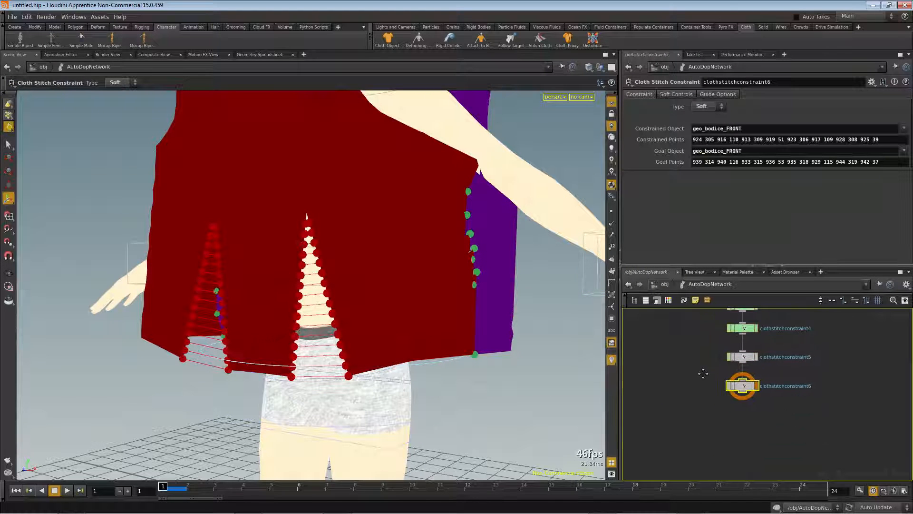
pyautogui.hotkey('ctrl', 'v')
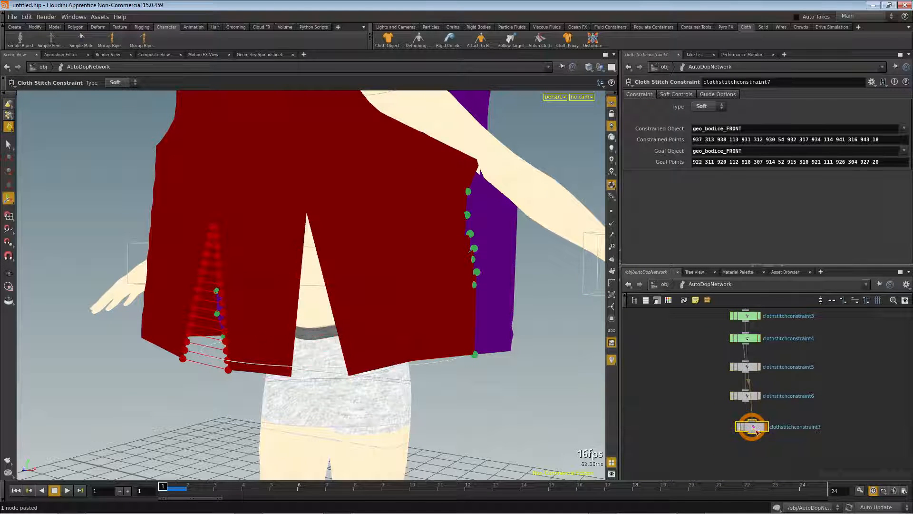
pyautogui.moveTo(756, 430); pyautogui.dragTo(745, 440)
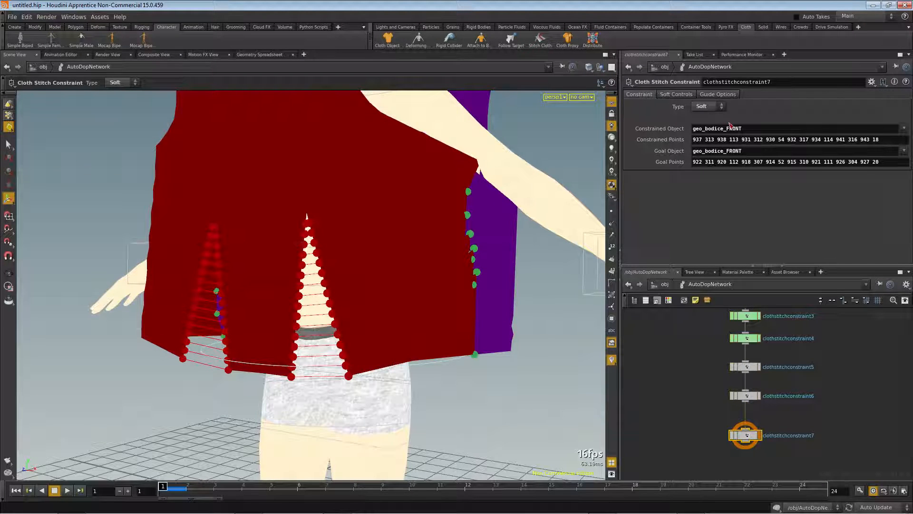
# Set both the constrained object and the goal object of clothstitchconstraint7 to geo_bodice_BACK and view the character's back
pyautogui.moveTo(726, 127); pyautogui.dragTo(792, 128)
pyautogui.write('BA')
pyautogui.write('b')
pyautogui.write('ACK')
pyautogui.press('Escape')
pyautogui.moveTo(428, 243); pyautogui.dragTo(274, 259)
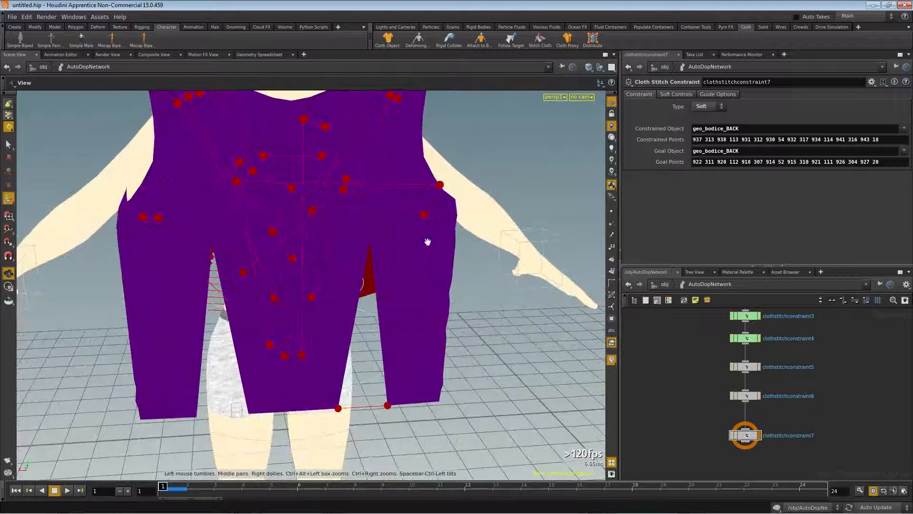
pyautogui.press('Return')
# Replace clothstitchconstraint7's constrained points with the pattern copied from geo_bodice_BACK's dart_inside_R1 group
pyautogui.moveTo(881, 140); pyautogui.dragTo(633, 140)
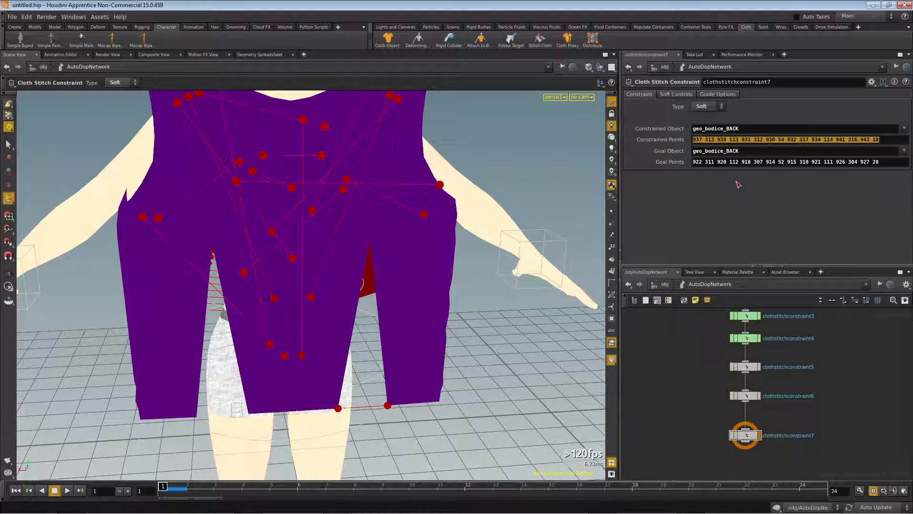
pyautogui.hotkey('ctrl', 'v')
pyautogui.press('Return')
# Copy the full point number pattern of the dart_inside_R2 group in geo_bodice_BACK
pyautogui.click(664, 284)
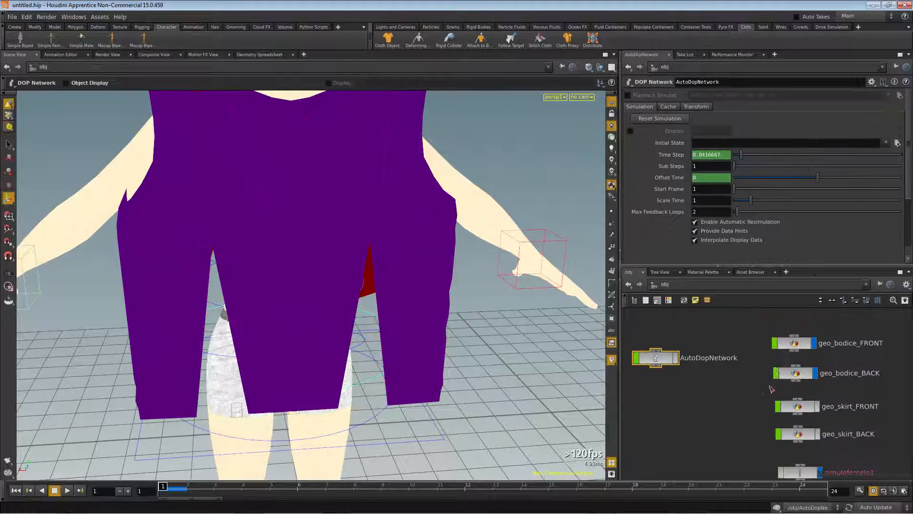
pyautogui.doubleClick(791, 374)
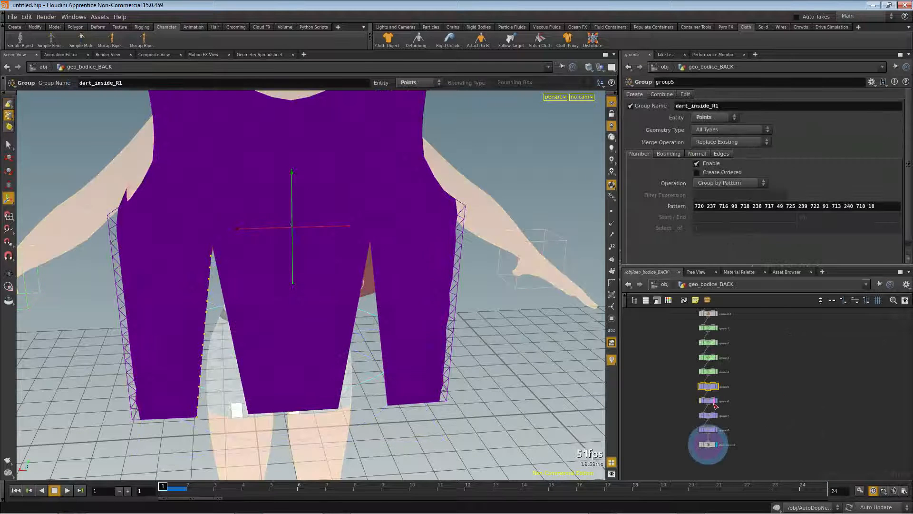
pyautogui.click(708, 402)
pyautogui.moveTo(867, 207); pyautogui.dragTo(684, 208)
pyautogui.hotkey('ctrl', 'c')
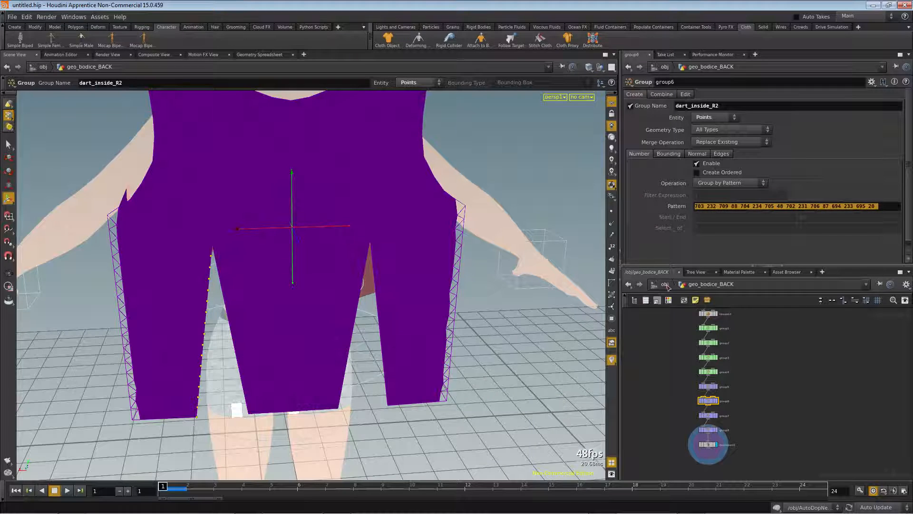
# Replace clothstitchconstraint7's goal points in AutoDopNetwork with the pattern copied from the dart_inside_R2 group
pyautogui.click(666, 284)
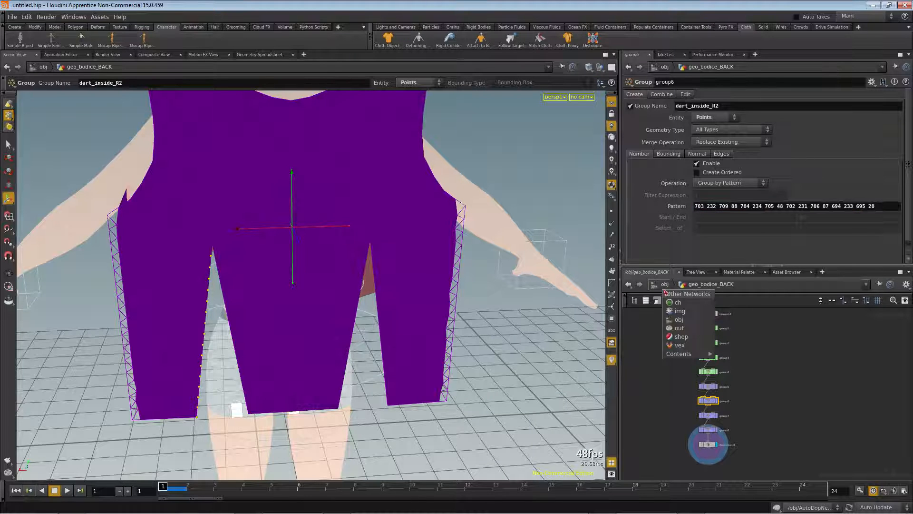
pyautogui.click(679, 319)
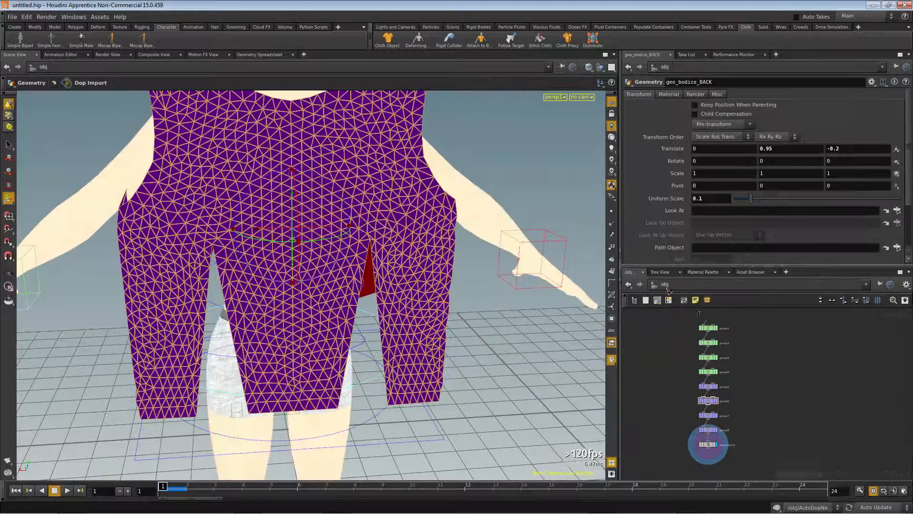
pyautogui.doubleClick(664, 362)
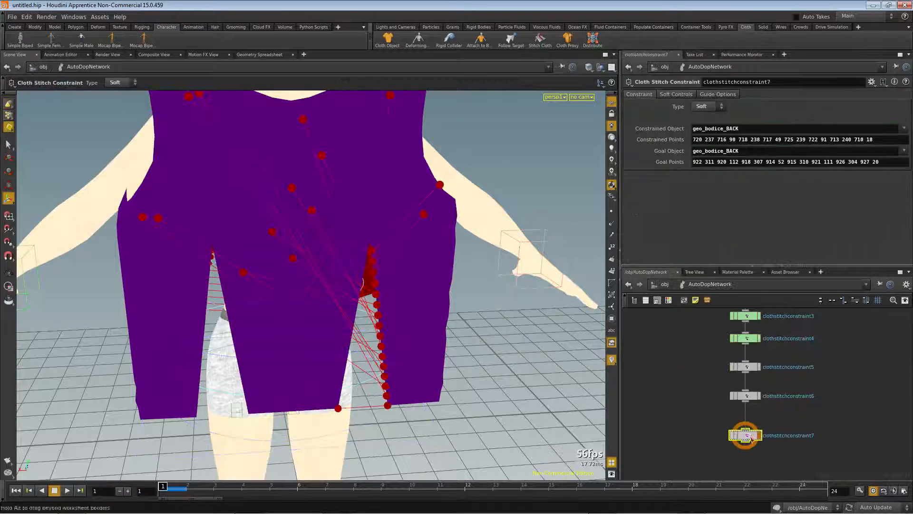
pyautogui.moveTo(884, 165); pyautogui.dragTo(664, 166)
pyautogui.hotkey('ctrl', 'v')
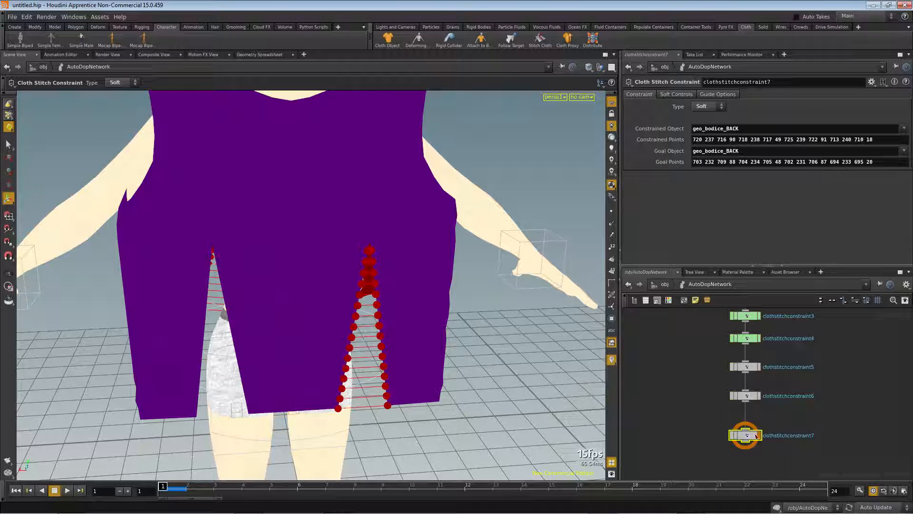
# Paste one more stitch constraint copy and connect it below clothstitchconstraint7 at the end of the chain
pyautogui.hotkey('ctrl', 'v')
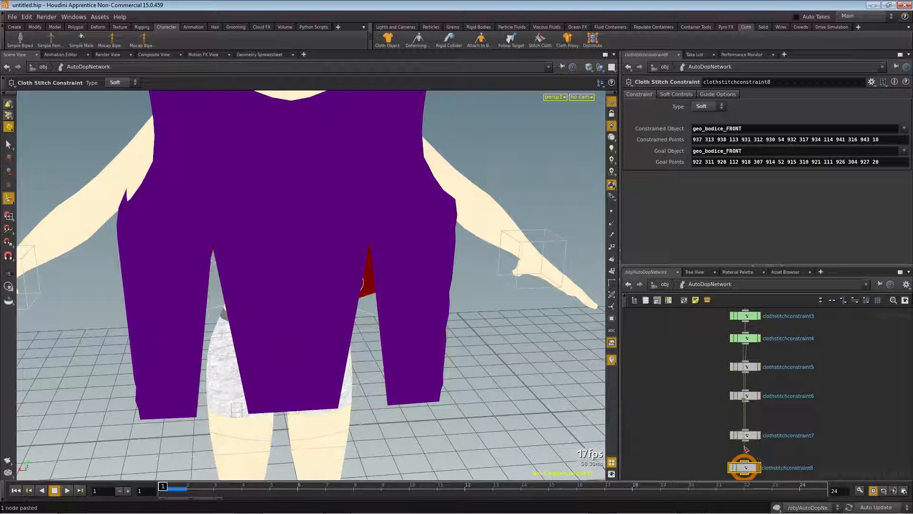
pyautogui.moveTo(749, 443); pyautogui.dragTo(744, 460)
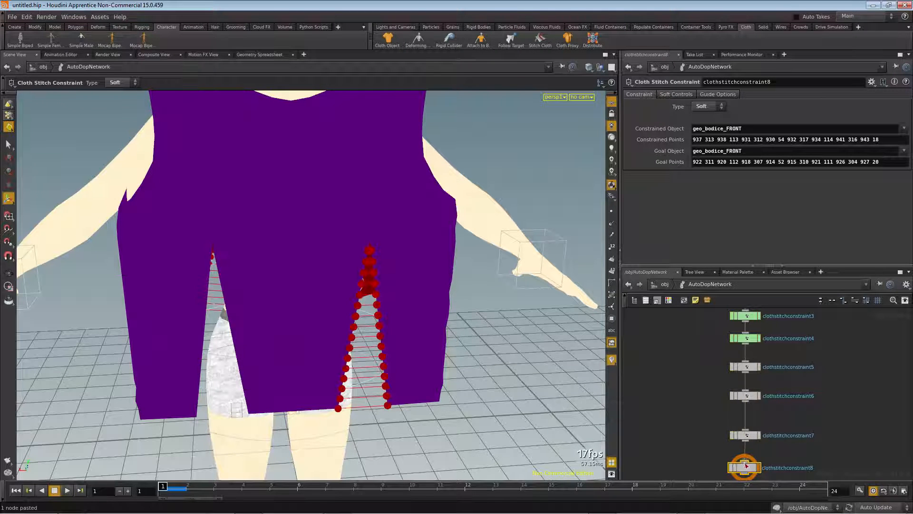
# Copy the full point number pattern of the dart_inside_L1 group in geo_bodice_BACK and return to the object level
pyautogui.press('u')
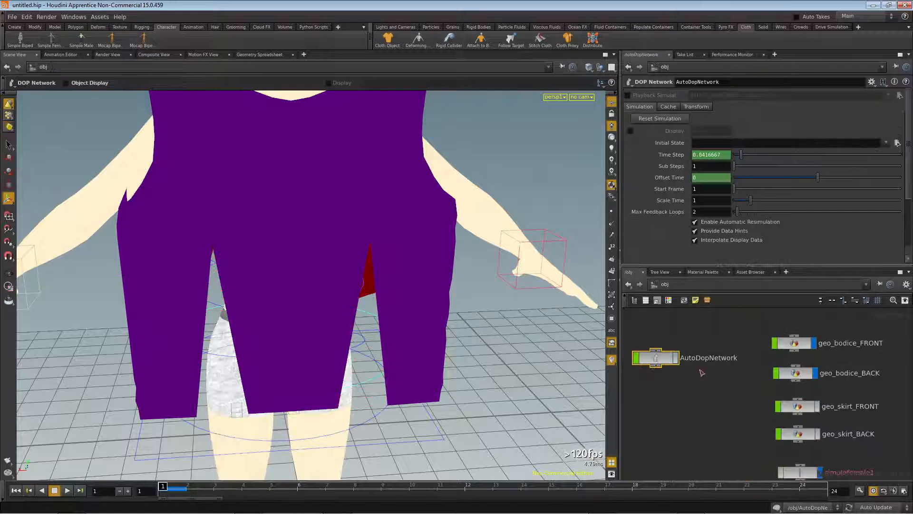
pyautogui.doubleClick(798, 374)
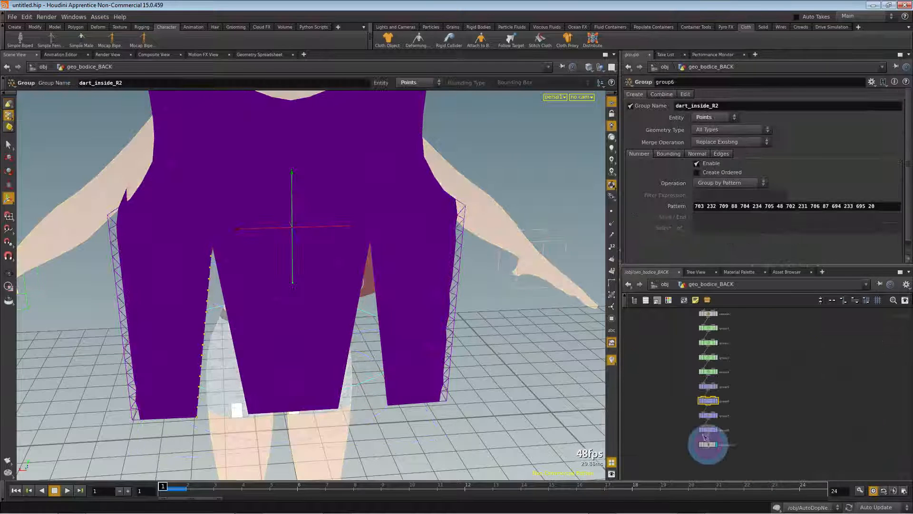
pyautogui.click(726, 377)
pyautogui.moveTo(880, 206); pyautogui.dragTo(687, 206)
pyautogui.hotkey('ctrl', 'c')
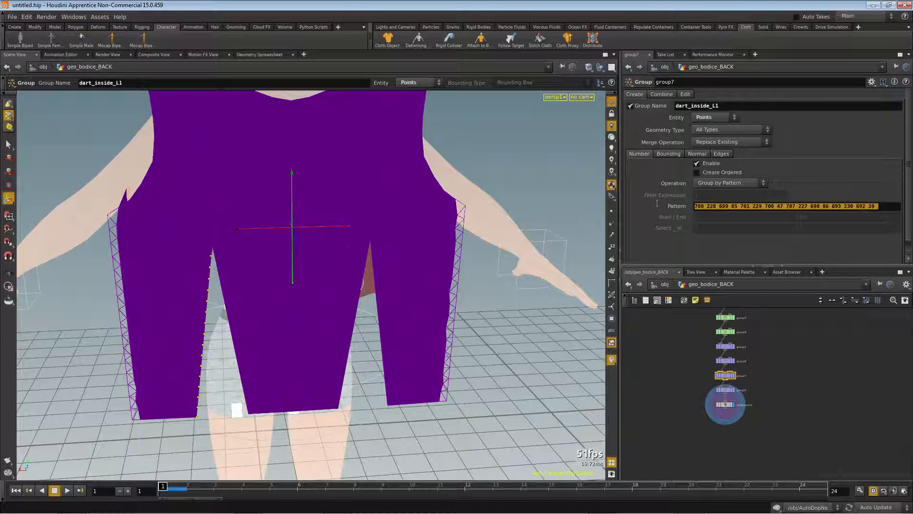
pyautogui.click(658, 285)
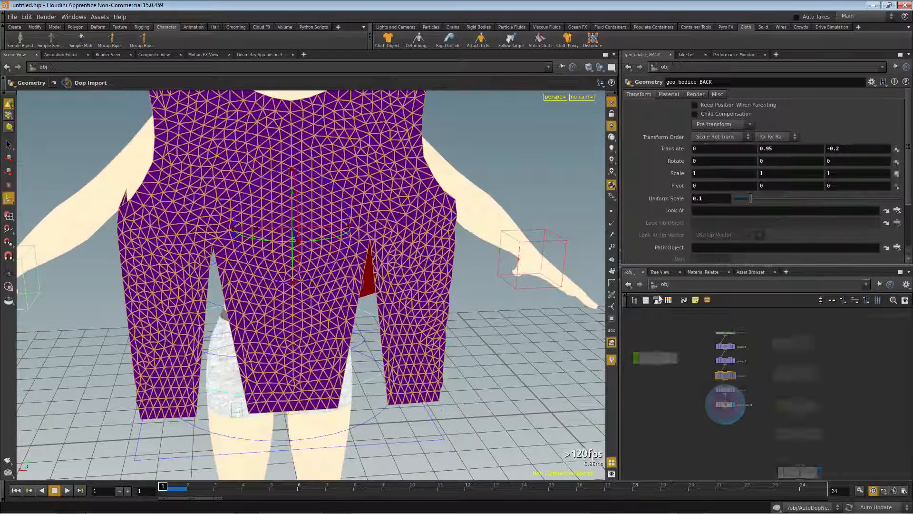
# Replace clothstitchconstraint8's constrained points in AutoDopNetwork with the pattern copied from the dart_inside_L1 group
pyautogui.doubleClick(647, 356)
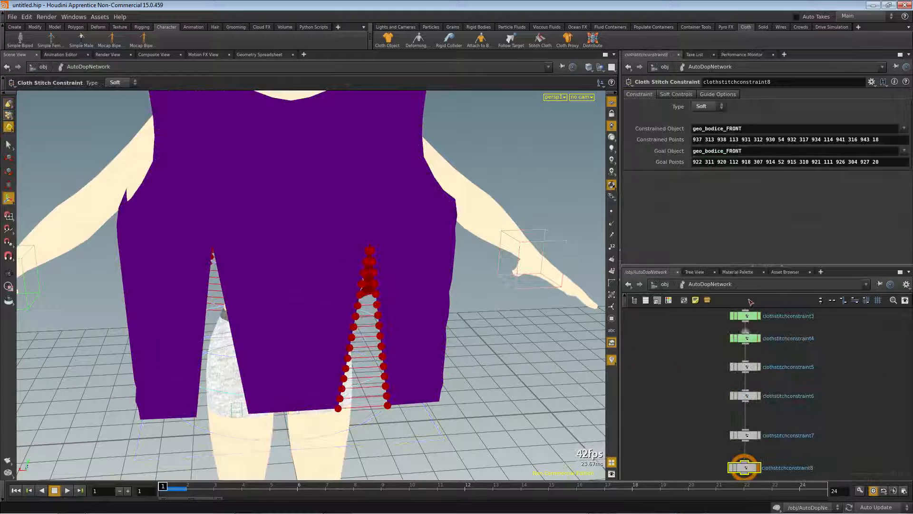
pyautogui.moveTo(887, 143); pyautogui.dragTo(669, 147)
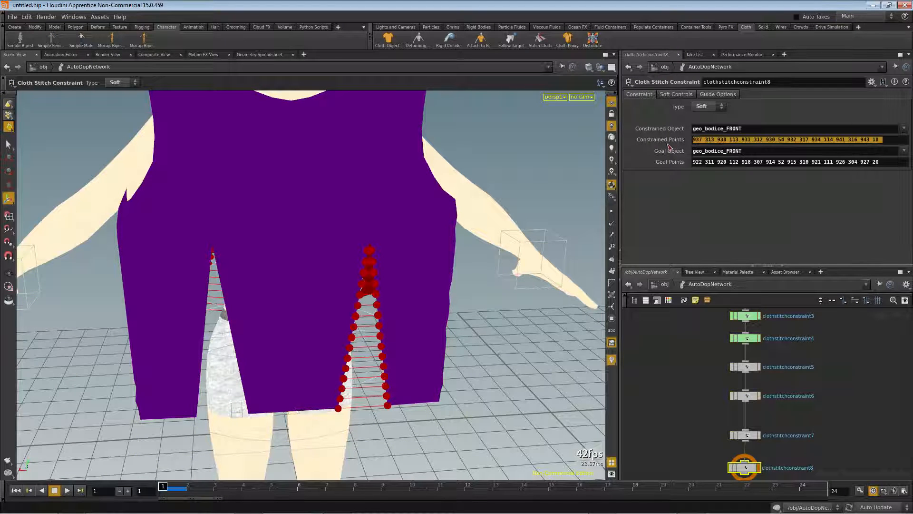
pyautogui.hotkey('ctrl', 'v')
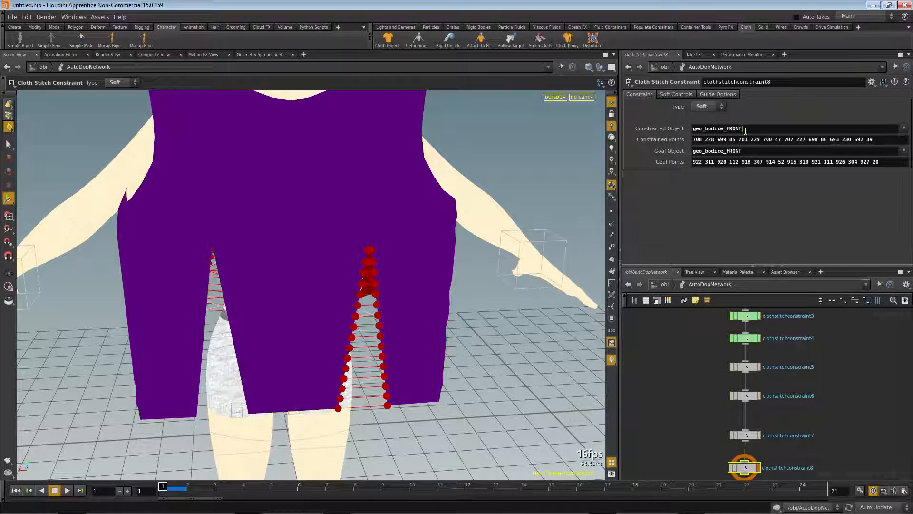
# Set both the constrained object and the goal object of clothstitchconstraint8 to geo_bodice_BACK
pyautogui.press('BackSpace')
pyautogui.write('BACK')
pyautogui.press('Return')
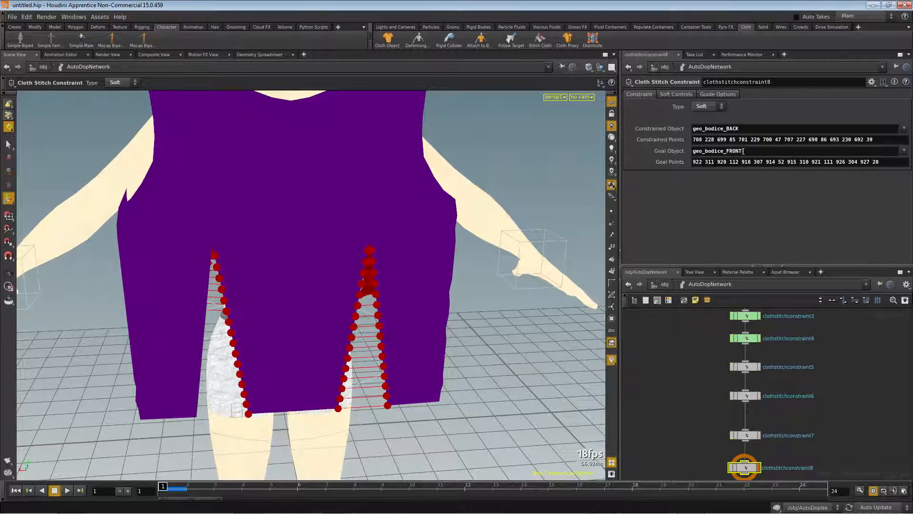
pyautogui.write('CK')
pyautogui.press('Return')
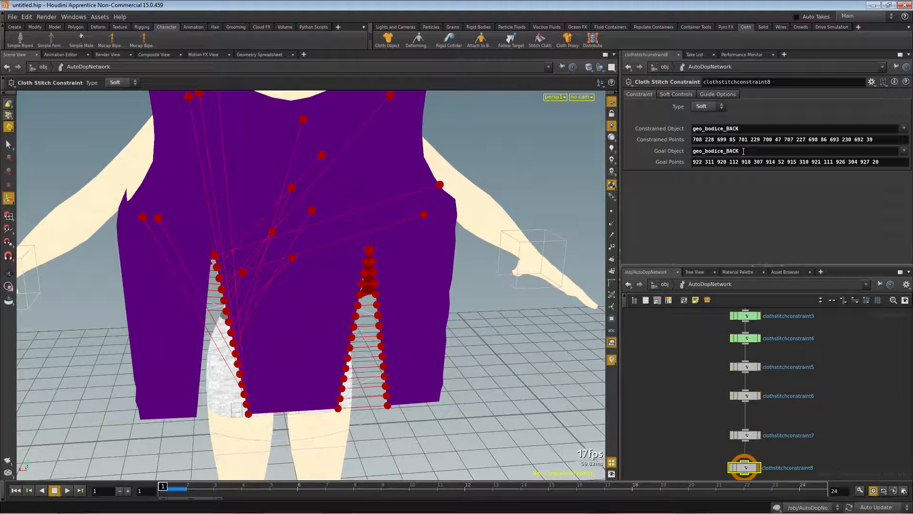
# Copy the full point number pattern of the dart_inside_L2 group in geo_bodice_BACK
pyautogui.click(666, 285)
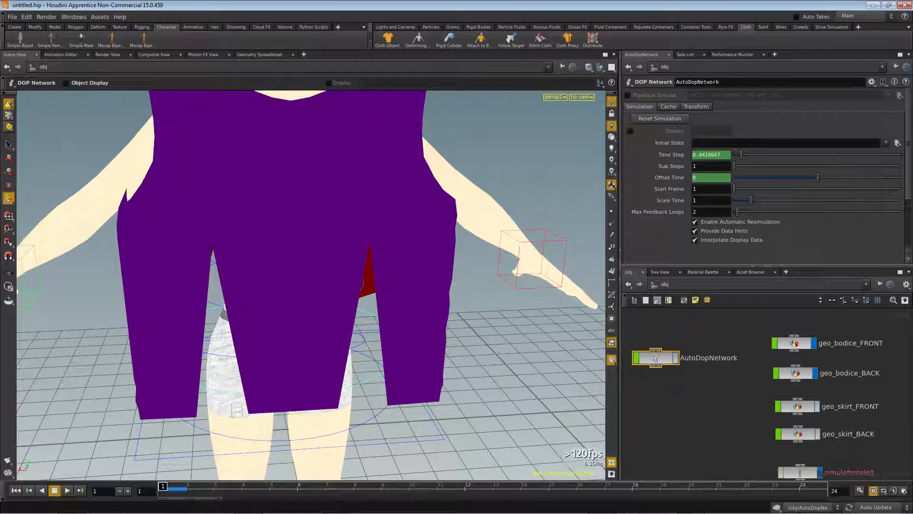
pyautogui.doubleClick(796, 374)
pyautogui.click(729, 391)
pyautogui.moveTo(884, 209); pyautogui.dragTo(687, 218)
pyautogui.hotkey('ctrl', 'c')
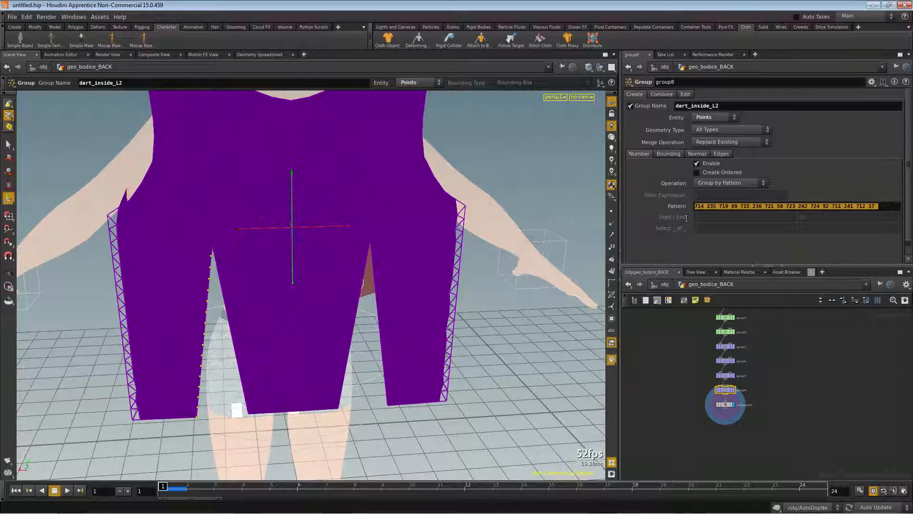
# Replace clothstitchconstraint8's goal points in AutoDopNetwork with the pattern copied from the dart_inside_L2 group
pyautogui.click(665, 283)
pyautogui.doubleClick(651, 357)
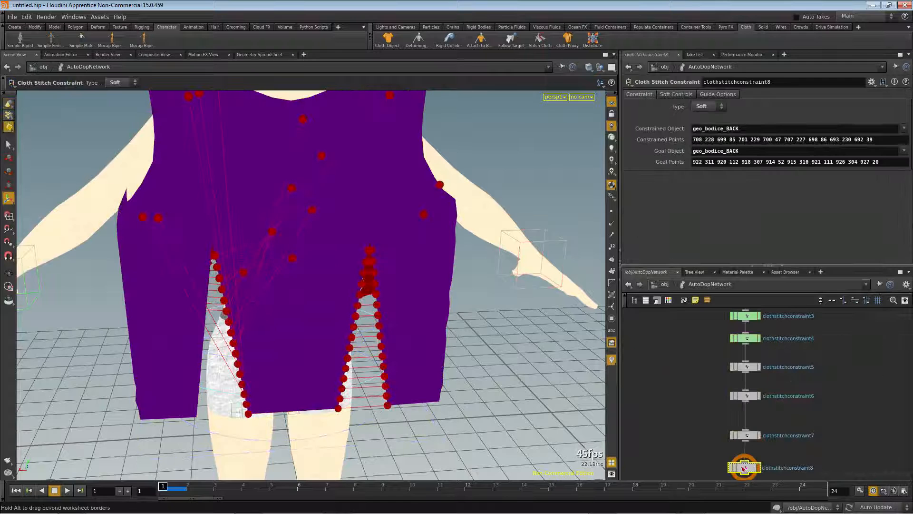
pyautogui.moveTo(886, 165); pyautogui.dragTo(595, 173)
pyautogui.hotkey('ctrl', 'v')
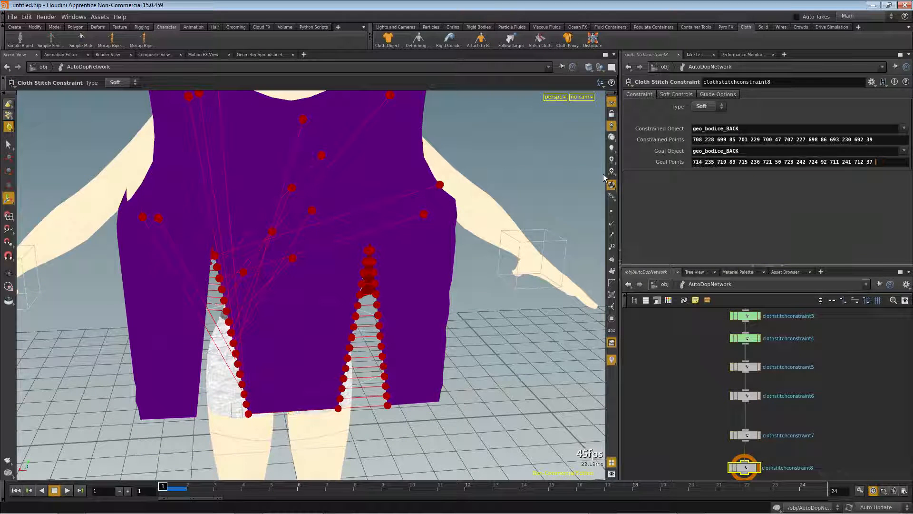
pyautogui.press('Escape')
pyautogui.moveTo(163, 255); pyautogui.dragTo(378, 316)
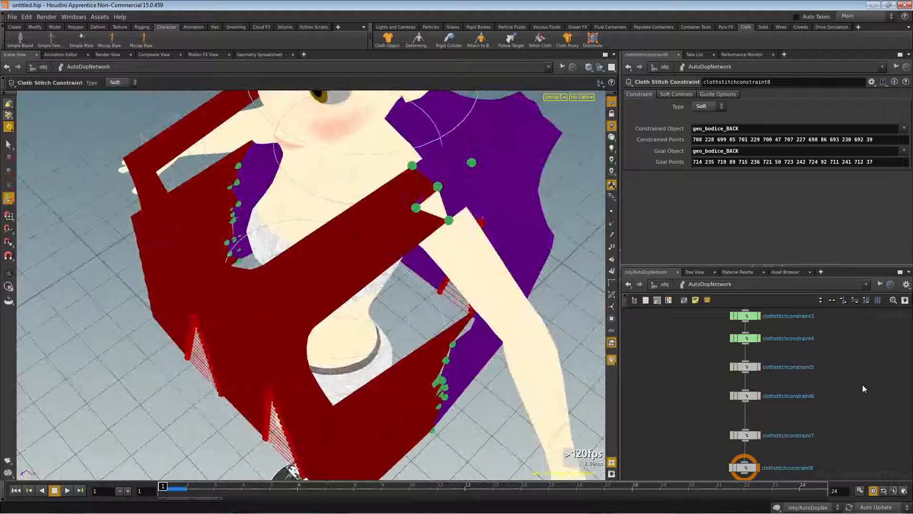
# Move clothstitchconstraint6, 7 and 8 up the chain so the dart stitch nodes are spaced closely below clothstitchconstraint5
pyautogui.moveTo(745, 467); pyautogui.dragTo(745, 457)
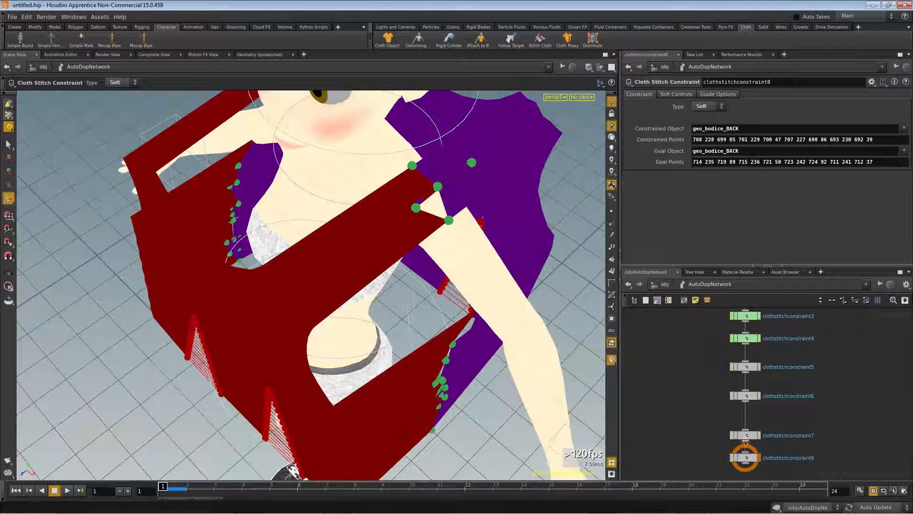
pyautogui.moveTo(714, 418); pyautogui.dragTo(770, 482)
pyautogui.moveTo(745, 436); pyautogui.dragTo(747, 422)
pyautogui.moveTo(707, 383); pyautogui.dragTo(787, 481)
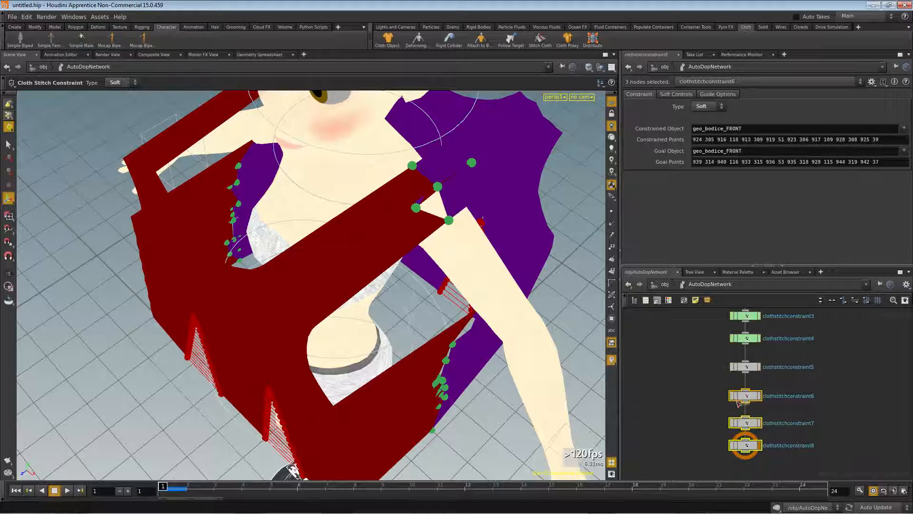
pyautogui.moveTo(746, 396); pyautogui.dragTo(745, 392)
# Color the four dart stitch nodes, clothstitchconstraint5 to clothstitchconstraint8, light purple
pyautogui.moveTo(715, 365); pyautogui.dragTo(793, 473)
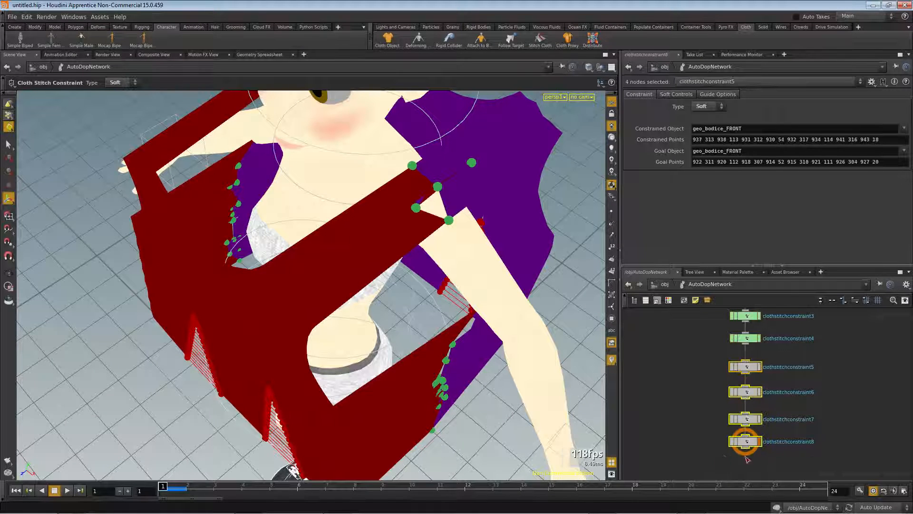
pyautogui.press('c')
pyautogui.click(659, 466)
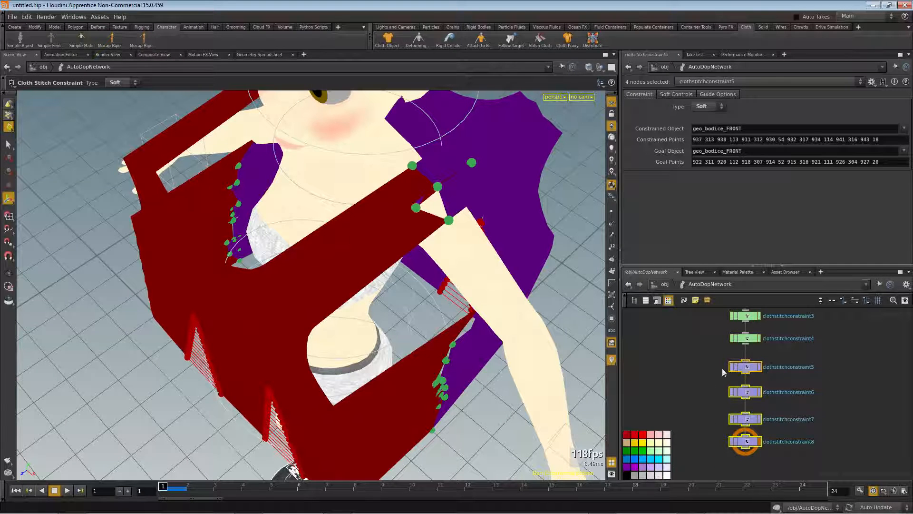
pyautogui.press('c')
# Change the constraint type of clothstitchconstraint1 through clothstitchconstraint4 to Soft
pyautogui.moveTo(685, 371); pyautogui.dragTo(682, 457, button='middle')
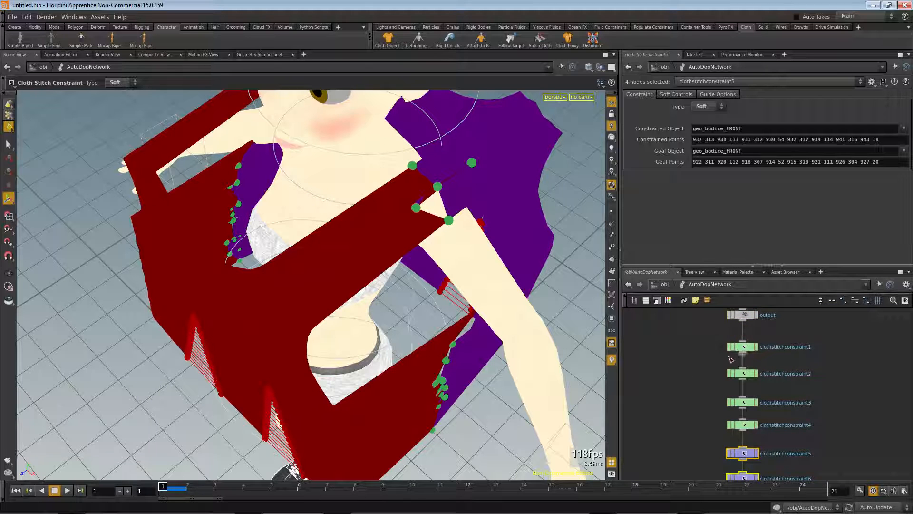
pyautogui.moveTo(701, 335); pyautogui.dragTo(792, 445)
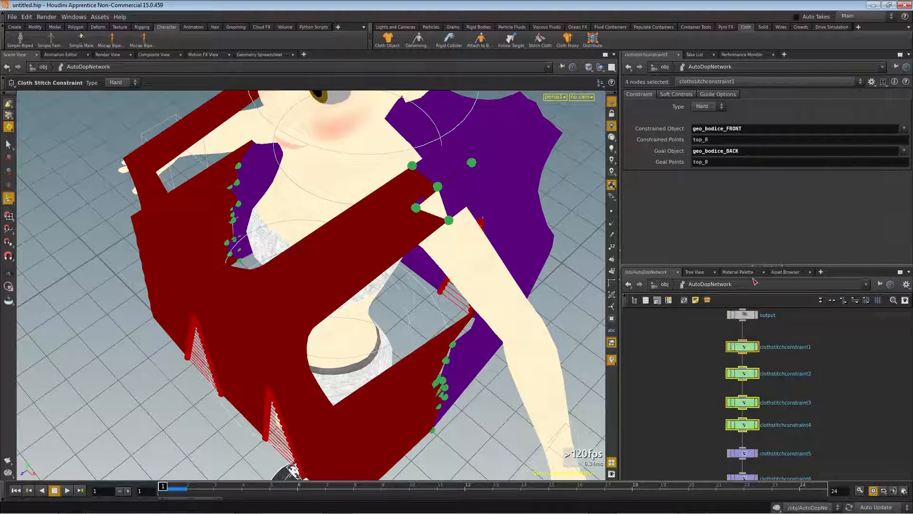
pyautogui.click(722, 108)
pyautogui.click(704, 117)
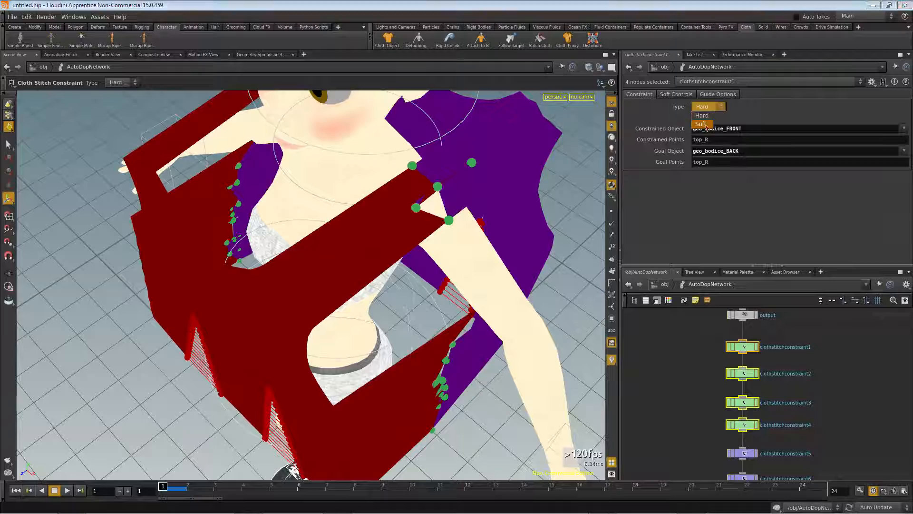
pyautogui.moveTo(538, 204); pyautogui.dragTo(2, 169)
pyautogui.press('Return')
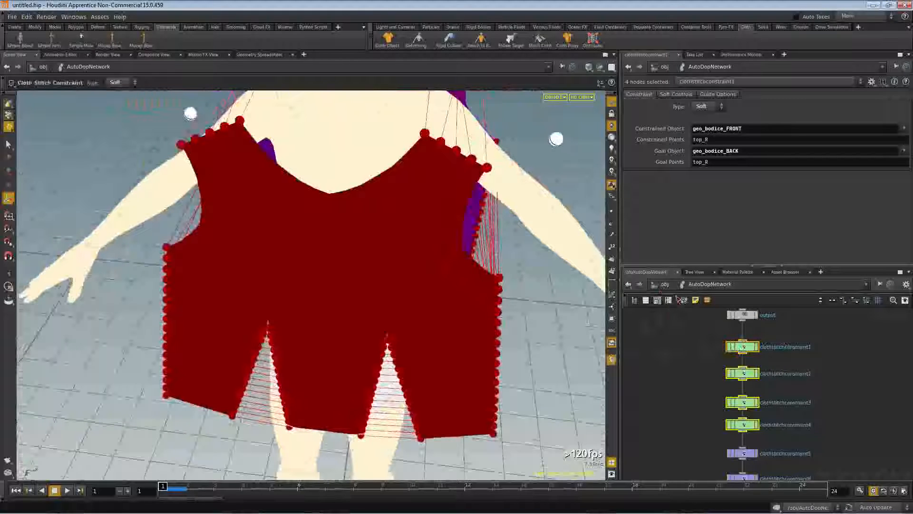
# Copy the full point number pattern of the top_R group in geo_bodice_FRONT
pyautogui.click(655, 285)
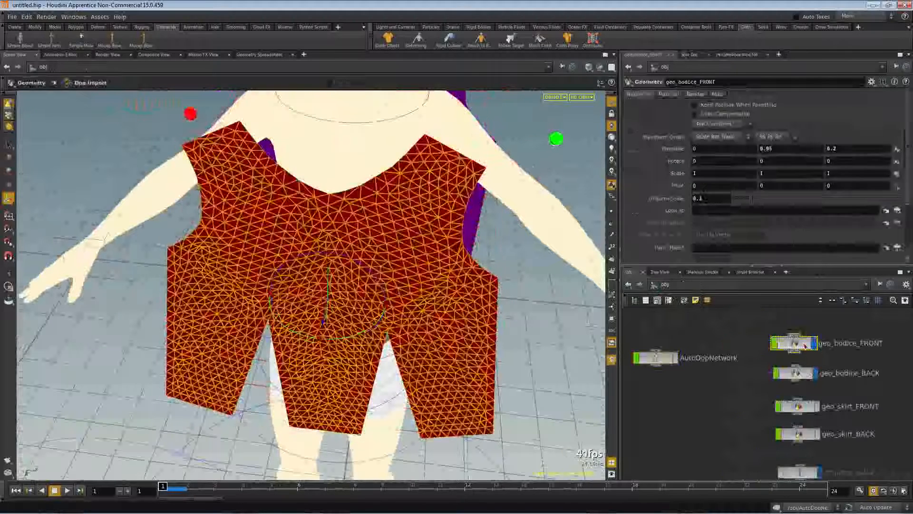
pyautogui.doubleClick(790, 342)
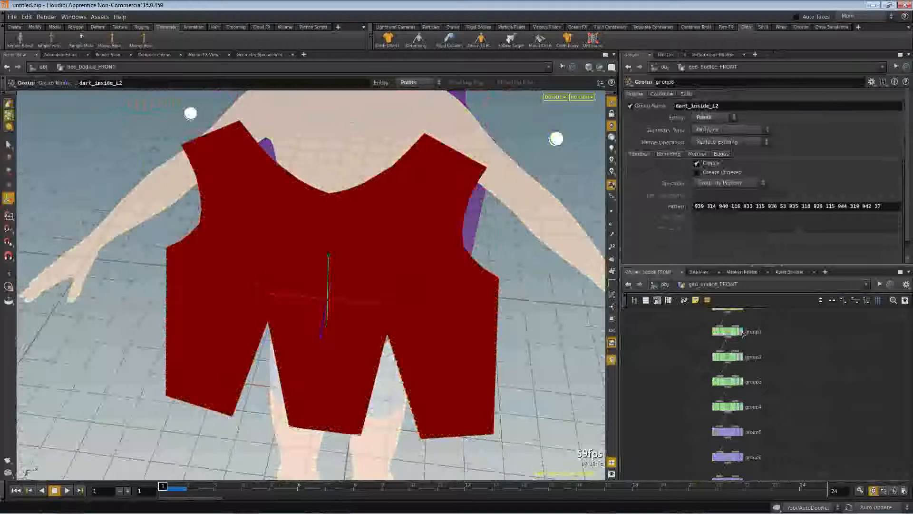
pyautogui.moveTo(746, 206); pyautogui.dragTo(695, 206)
pyautogui.hotkey('ctrl', 'c')
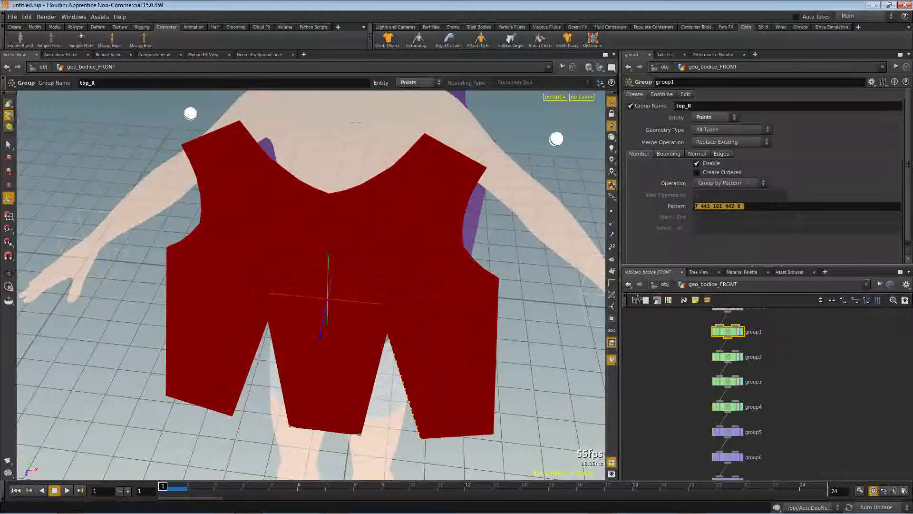
pyautogui.click(656, 287)
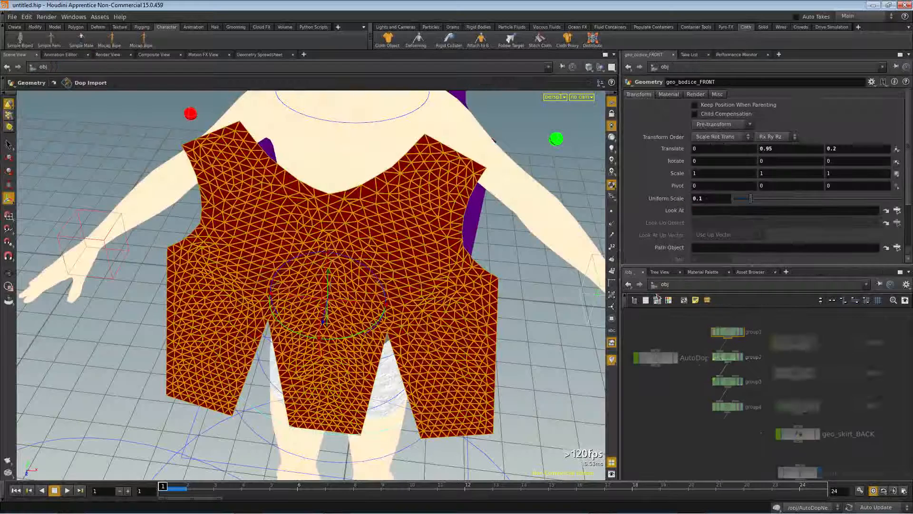
pyautogui.doubleClick(666, 362)
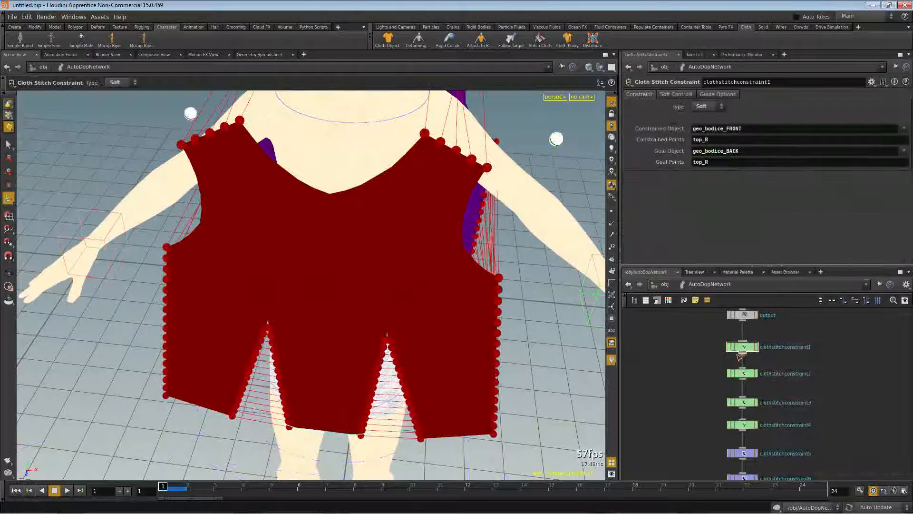
pyautogui.moveTo(714, 142); pyautogui.dragTo(637, 139)
pyautogui.hotkey('ctrl', 'v')
pyautogui.press('Return')
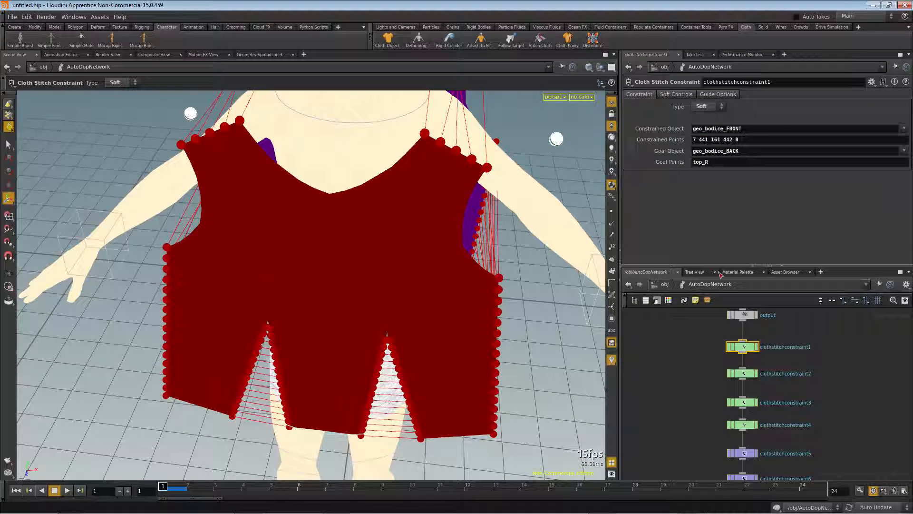
pyautogui.click(665, 285)
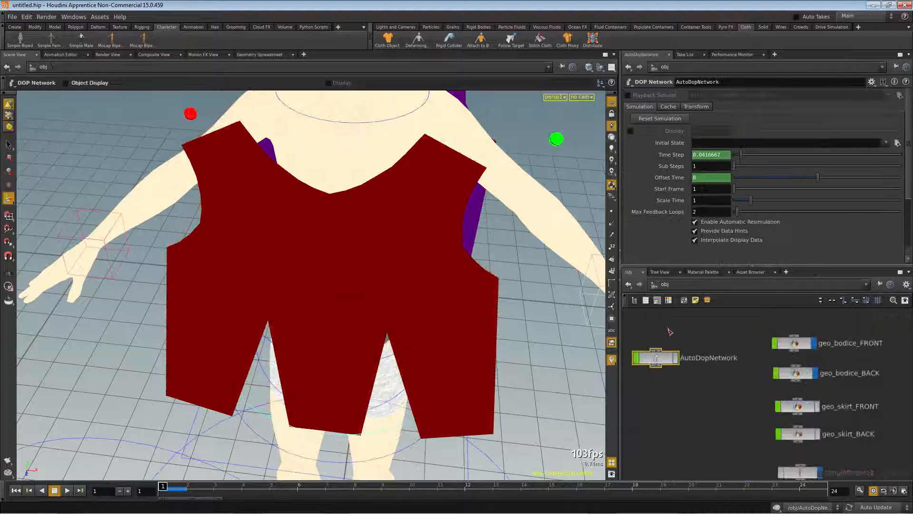
pyautogui.doubleClick(793, 344)
pyautogui.click(729, 355)
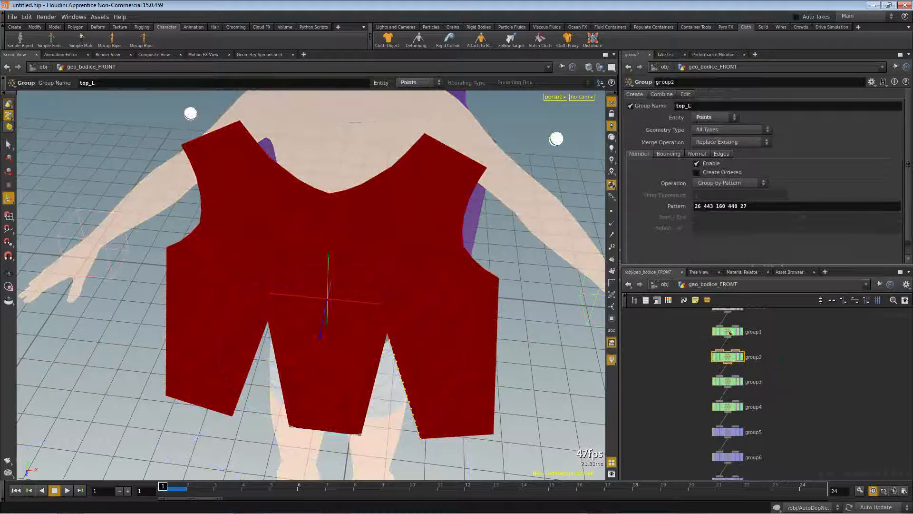
pyautogui.moveTo(750, 206); pyautogui.dragTo(650, 203)
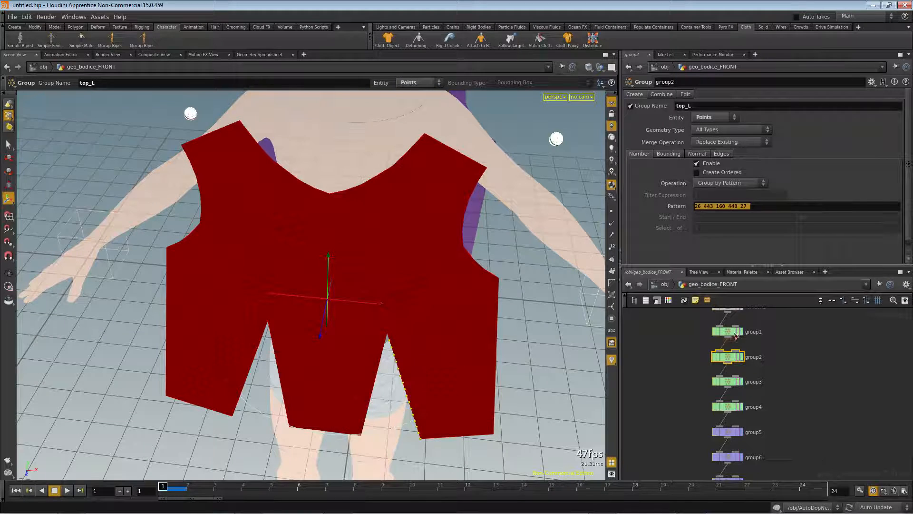
pyautogui.click(660, 286)
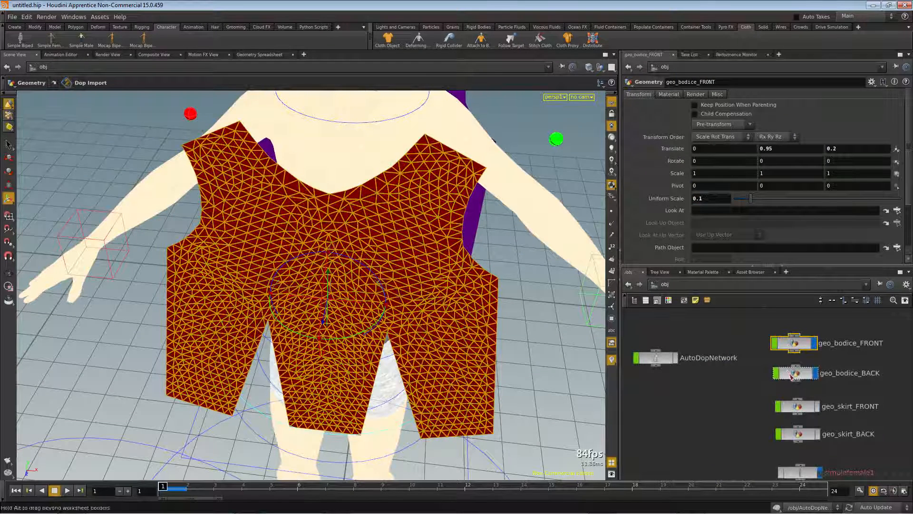
# Copy the full point number pattern of the top_R group in geo_bodice_BACK and return to the object level
pyautogui.doubleClick(789, 378)
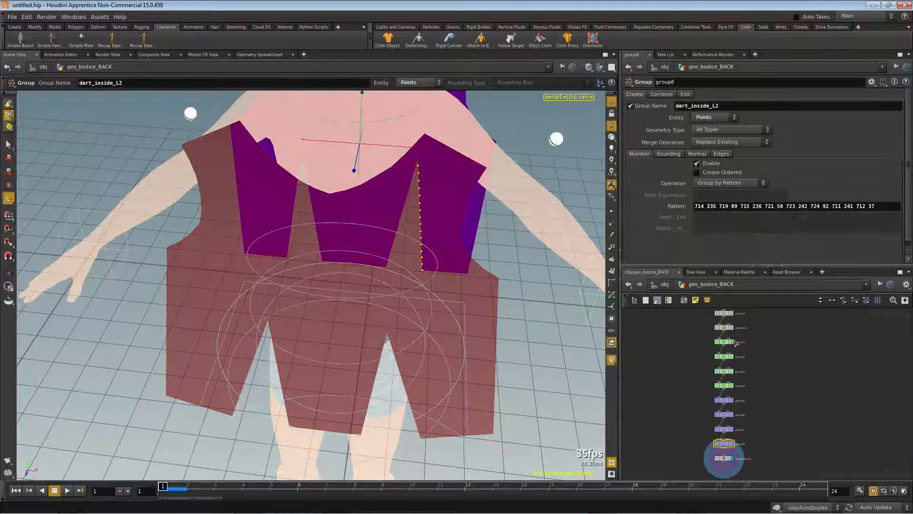
pyautogui.click(725, 343)
pyautogui.press('Return')
pyautogui.hotkey('ctrl', 'c')
pyautogui.click(665, 284)
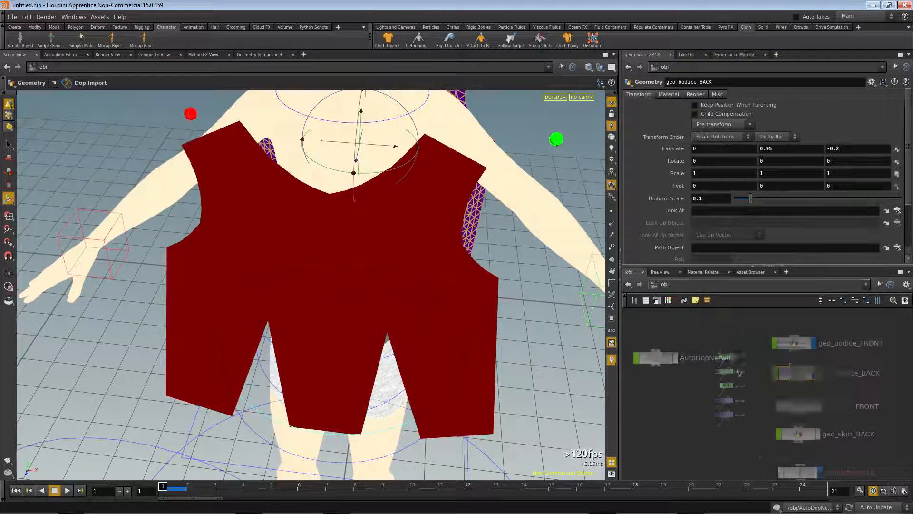
pyautogui.doubleClick(653, 360)
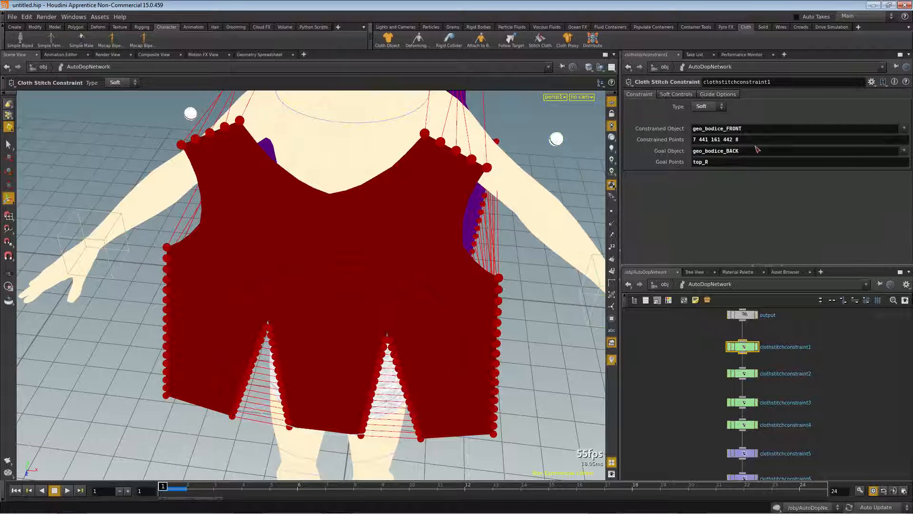
pyautogui.moveTo(710, 161); pyautogui.dragTo(634, 159)
pyautogui.hotkey('ctrl', 'v')
pyautogui.press('Escape')
pyautogui.moveTo(298, 204); pyautogui.dragTo(295, 249)
pyautogui.press('Return')
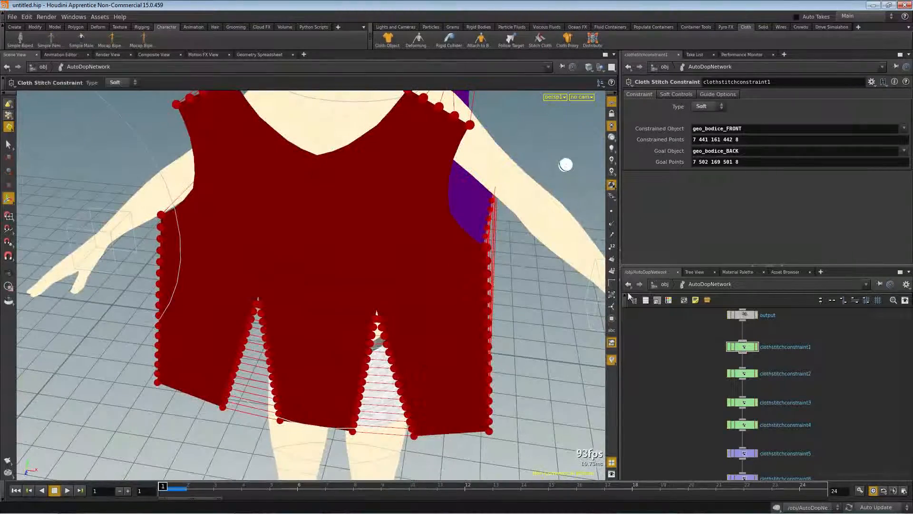
# Copy the full point number pattern of the top_L group in geo_bodice_FRONT
pyautogui.click(664, 284)
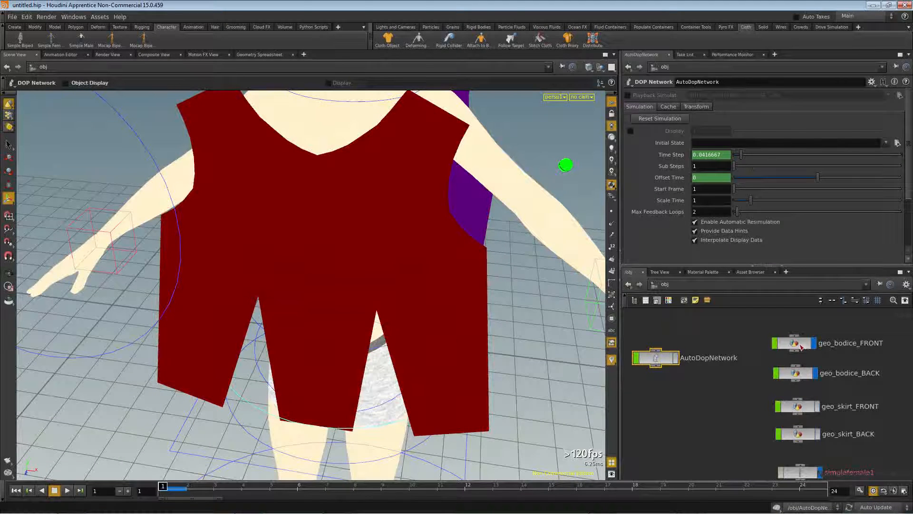
pyautogui.doubleClick(802, 344)
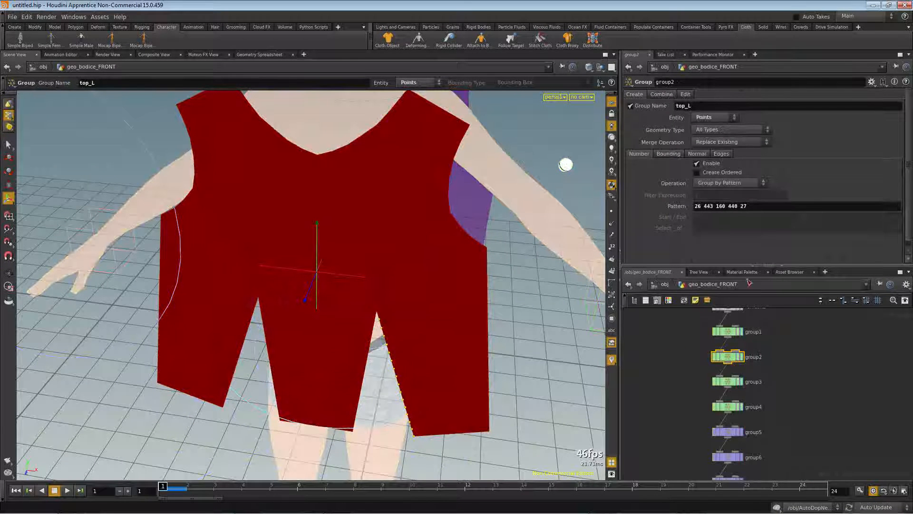
pyautogui.moveTo(751, 206); pyautogui.dragTo(687, 207)
pyautogui.hotkey('ctrl', 'c')
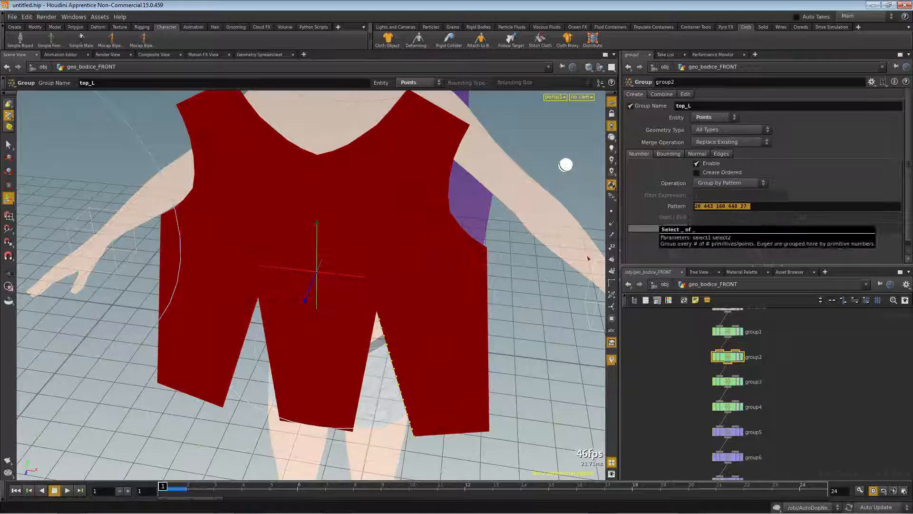
pyautogui.click(658, 284)
pyautogui.doubleClick(663, 358)
pyautogui.click(743, 374)
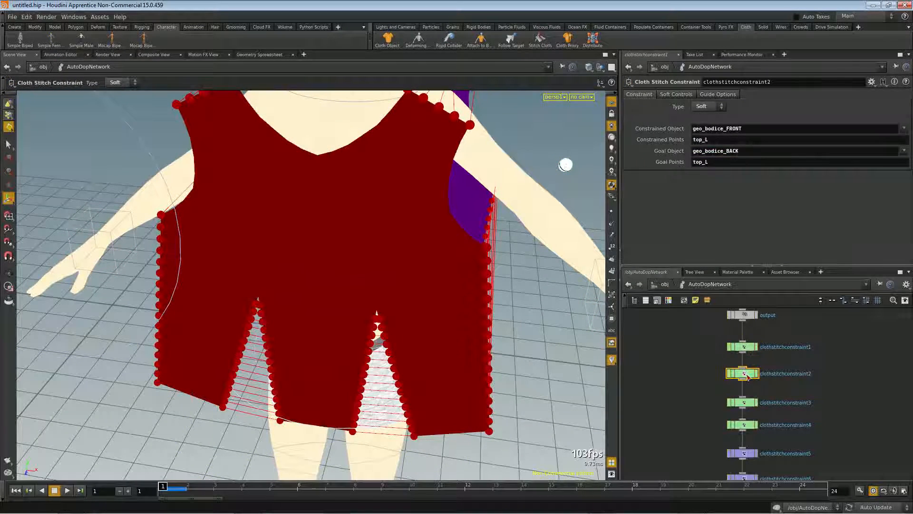
pyautogui.hotkey('ctrl', 'a')
pyautogui.hotkey('ctrl', 'v')
pyautogui.click(705, 390)
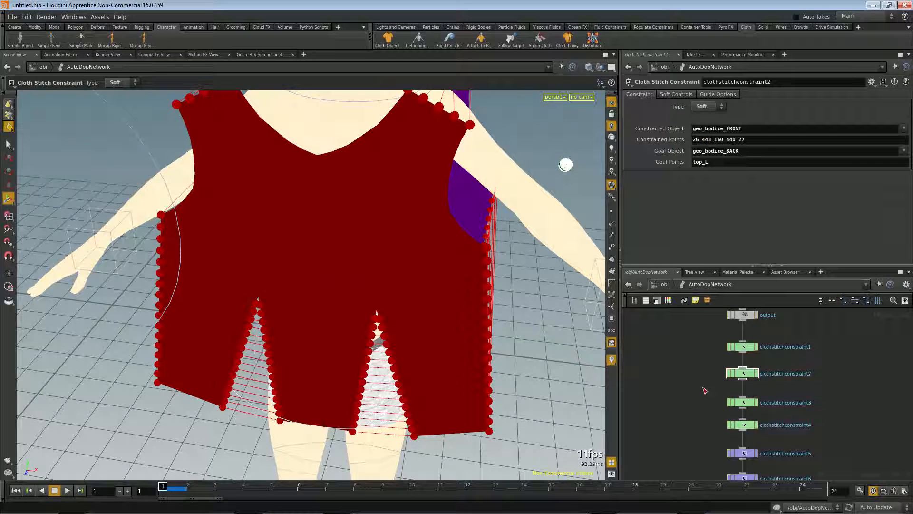
# Copy the full point number pattern of the top_L group in geo_bodice_BACK
pyautogui.click(664, 284)
pyautogui.doubleClick(799, 374)
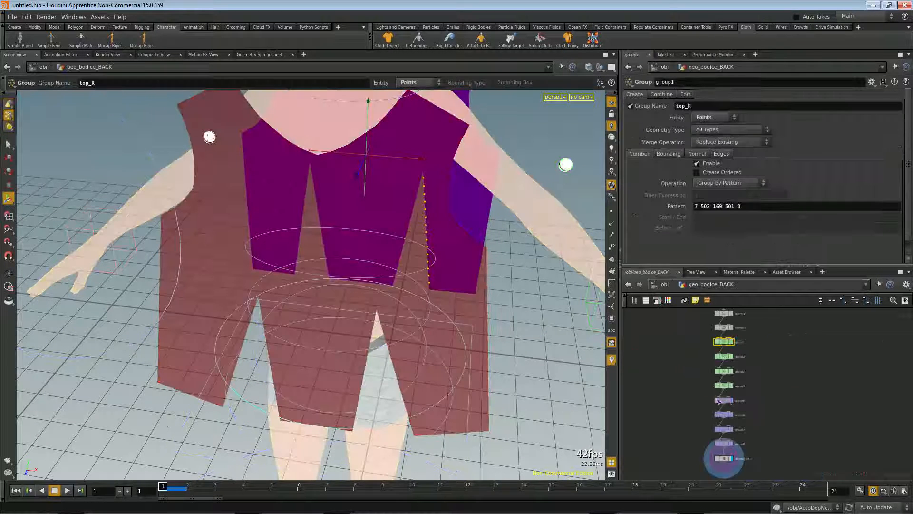
pyautogui.click(724, 357)
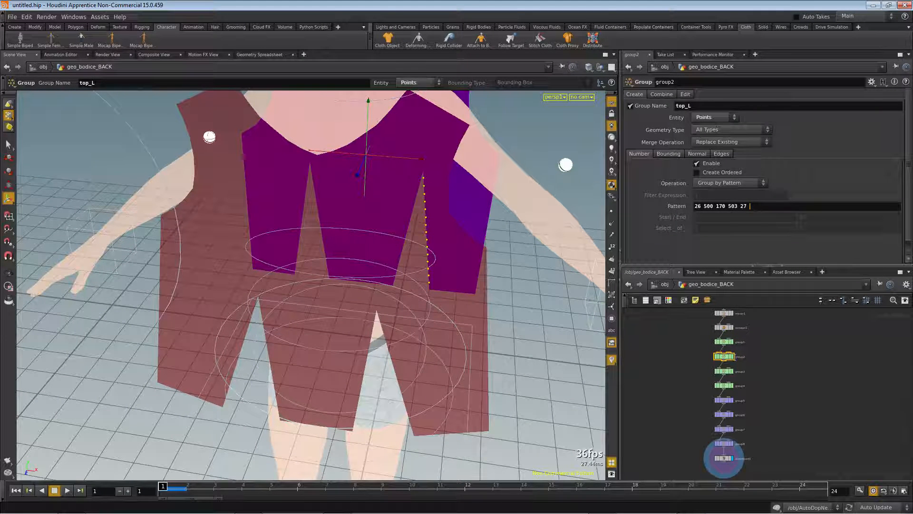
pyautogui.moveTo(764, 208); pyautogui.dragTo(668, 208)
pyautogui.hotkey('ctrl', 'c')
pyautogui.click(664, 284)
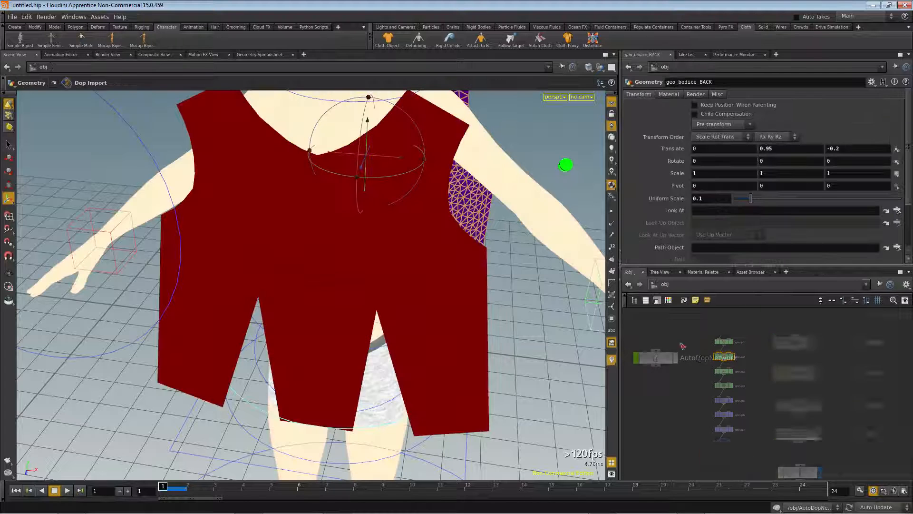
pyautogui.doubleClick(663, 358)
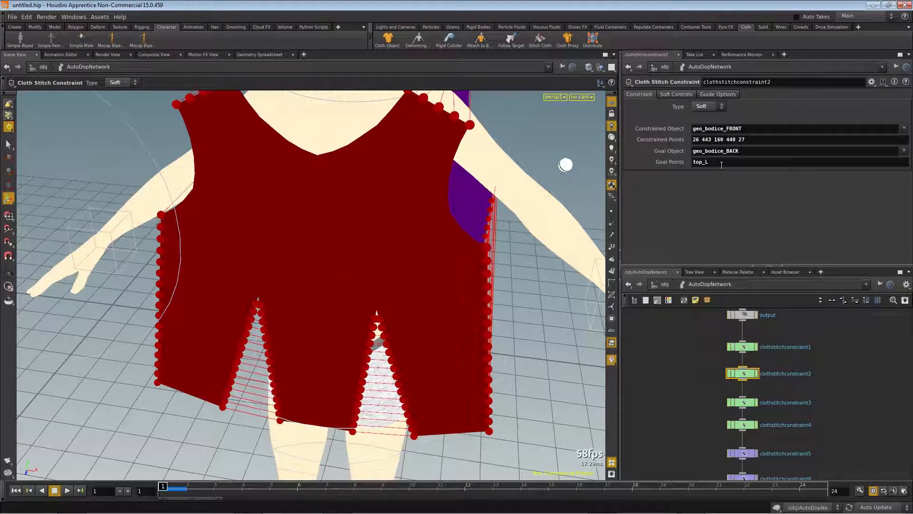
pyautogui.hotkey('ctrl', 'v')
pyautogui.press('Return')
# Copy the full point number pattern of the side_R group in geo_bodice_FRONT
pyautogui.keyDown('alt'); pyautogui.moveTo(436, 192); pyautogui.dragTo(523, 190); pyautogui.keyUp('alt')
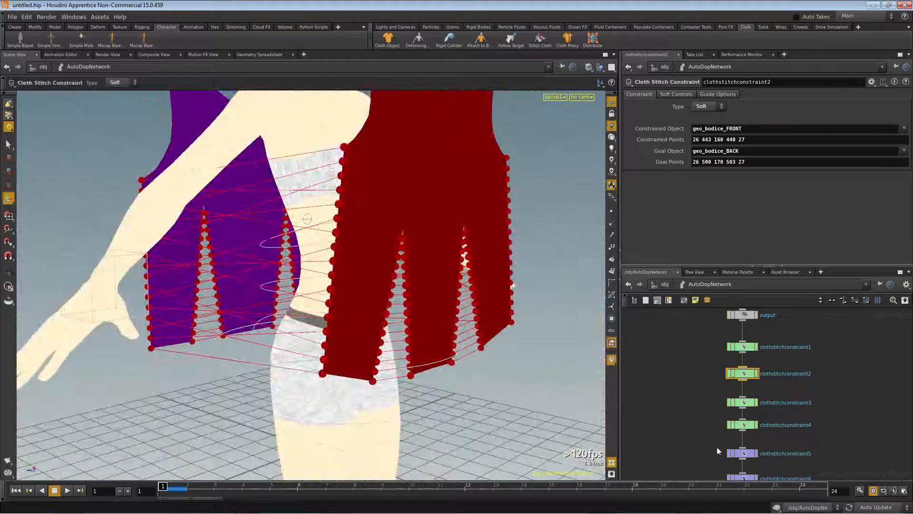
pyautogui.click(652, 287)
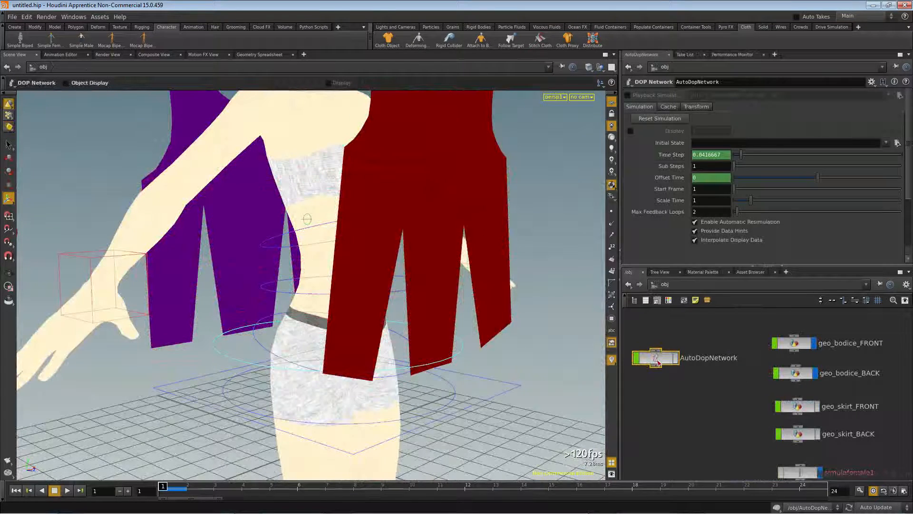
pyautogui.doubleClick(793, 343)
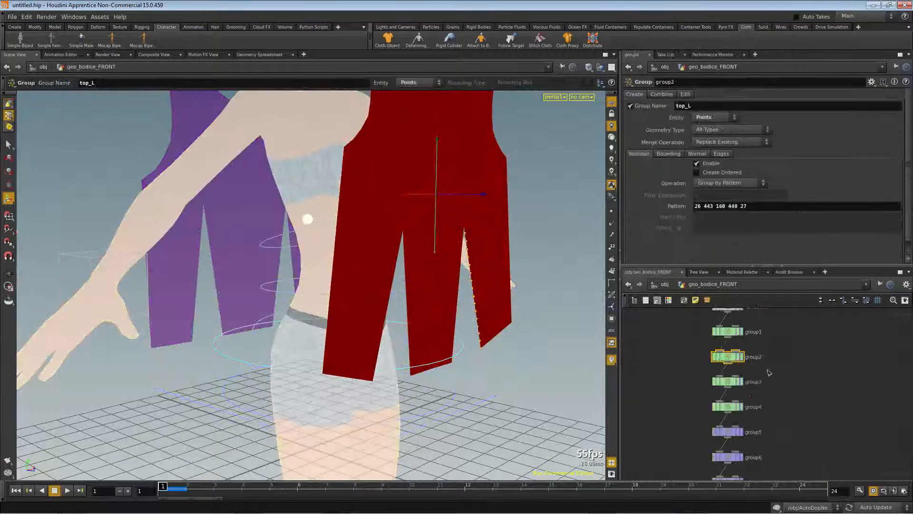
pyautogui.click(729, 382)
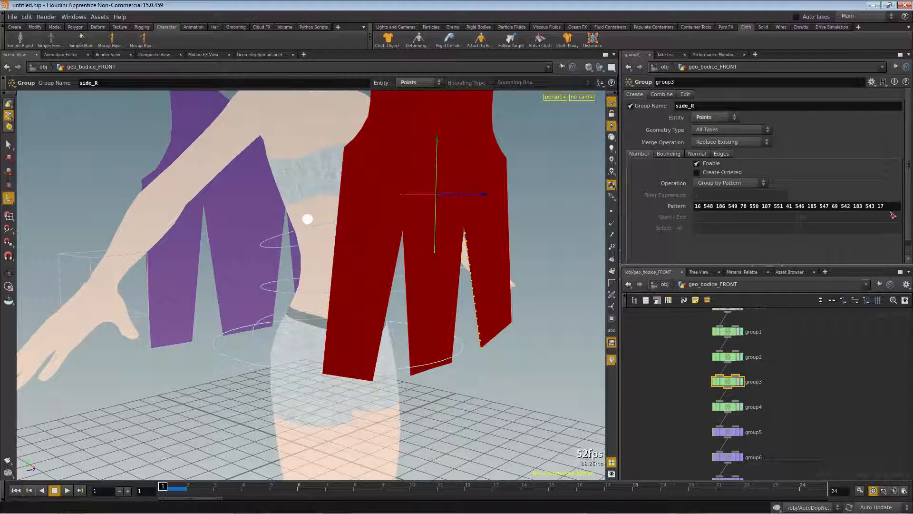
pyautogui.moveTo(892, 206); pyautogui.dragTo(578, 208)
pyautogui.hotkey('ctrl', 'c')
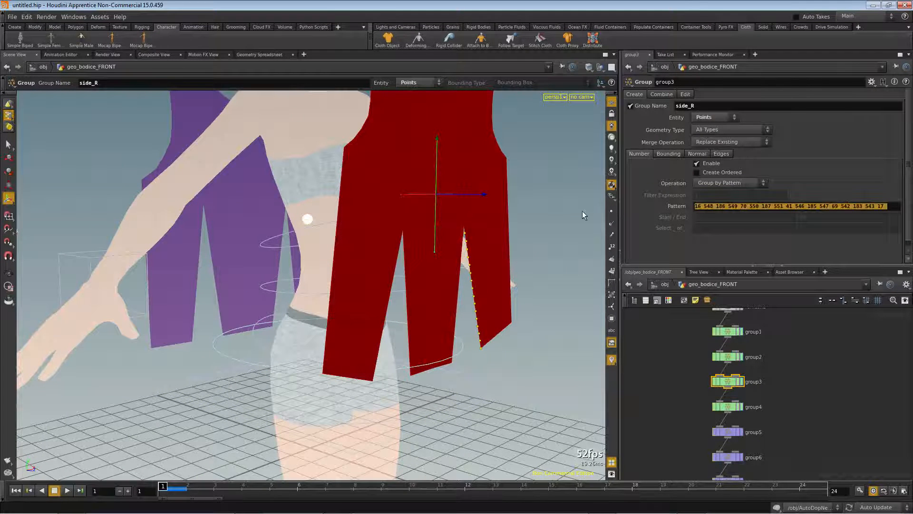
# Replace clothstitchconstraint3's constrained points in AutoDopNetwork with the copied front-panel side_R pattern, running from 16 548 186 to 183 543 17
pyautogui.click(662, 284)
pyautogui.doubleClick(656, 357)
pyautogui.click(739, 403)
pyautogui.hotkey('ctrl', 'v')
# Copy the full point number pattern of the side_R group in geo_bodice_BACK
pyautogui.click(664, 284)
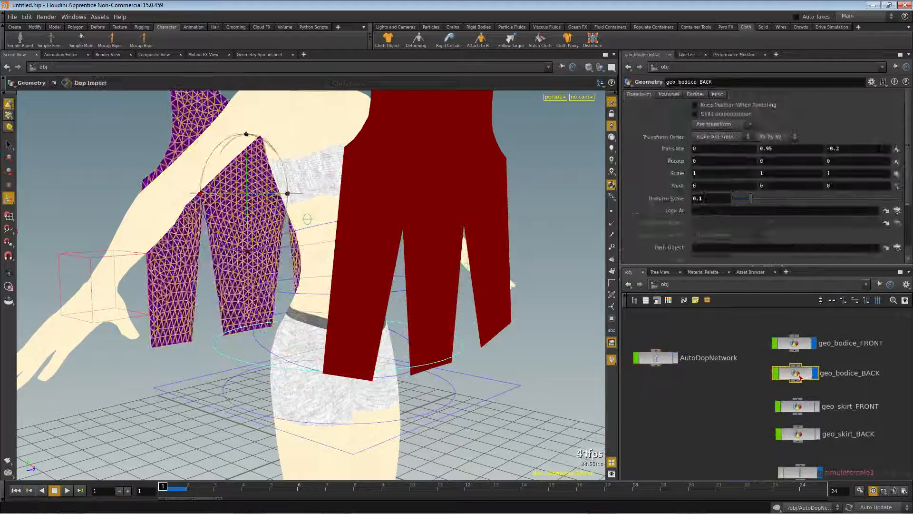
pyautogui.doubleClick(780, 368)
pyautogui.click(723, 371)
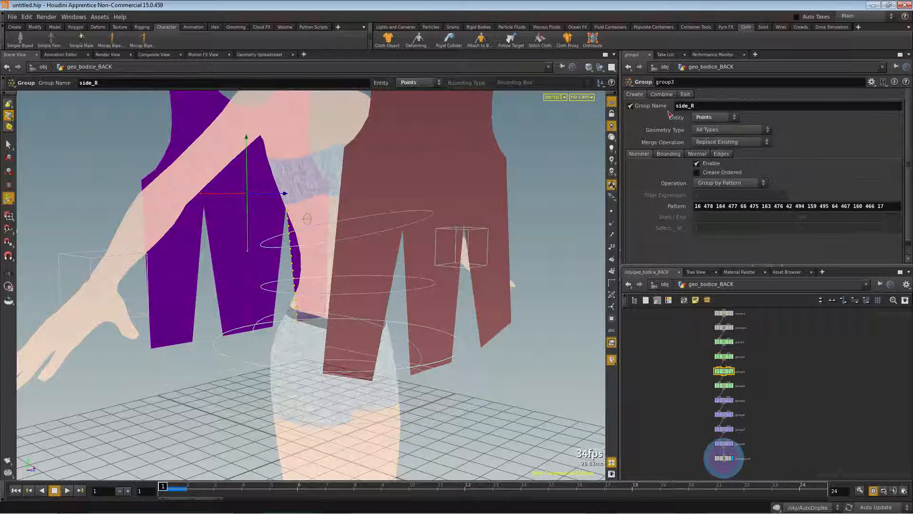
pyautogui.moveTo(889, 207); pyautogui.dragTo(670, 207)
pyautogui.hotkey('ctrl', 'c')
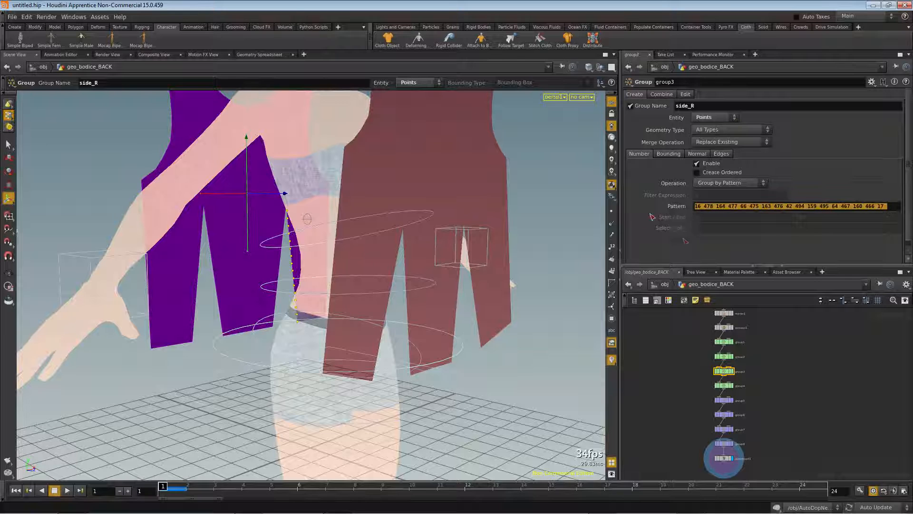
# Replace clothstitchconstraint3's goal points in AutoDopNetwork with the copied back-panel side_R pattern, running from 16 478 164 to 160 466 17
pyautogui.click(661, 285)
pyautogui.doubleClick(651, 355)
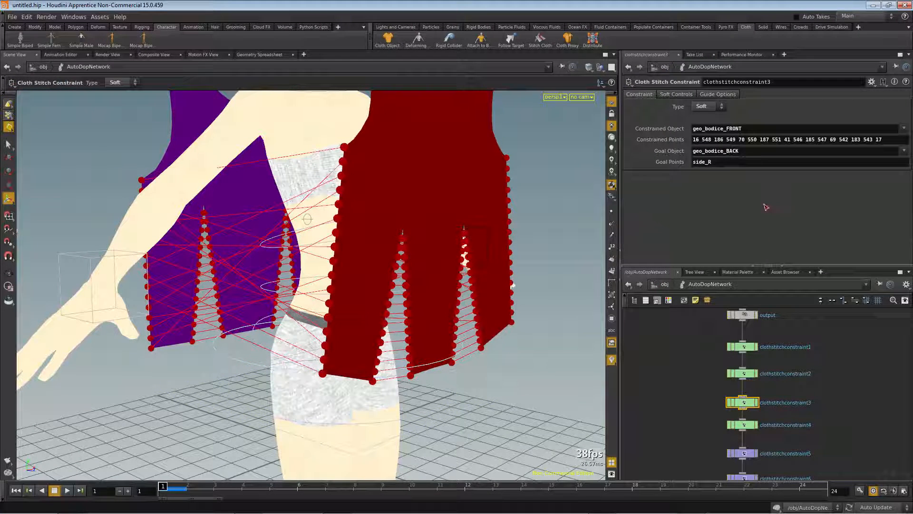
pyautogui.hotkey('ctrl', 'v')
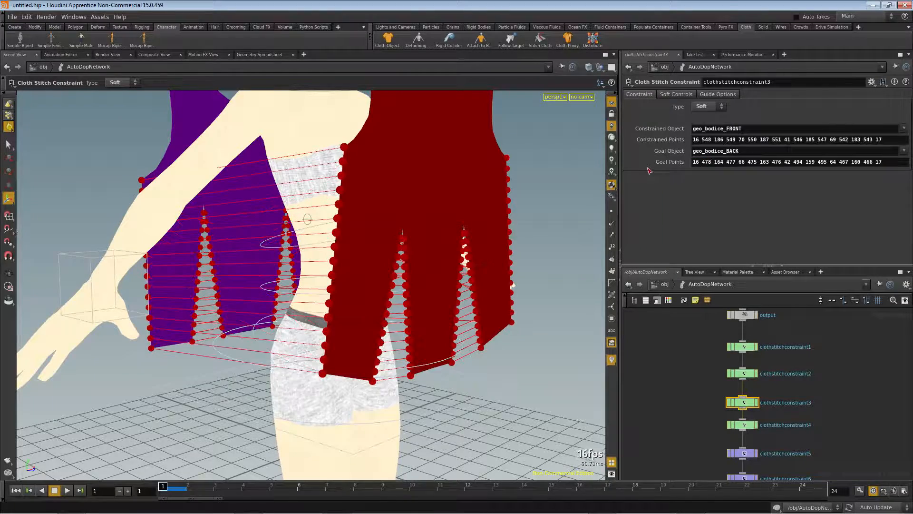
# Copy the full point number pattern of the side_L group in geo_bodice_FRONT
pyautogui.press('Escape')
pyautogui.moveTo(287, 261); pyautogui.dragTo(171, 232)
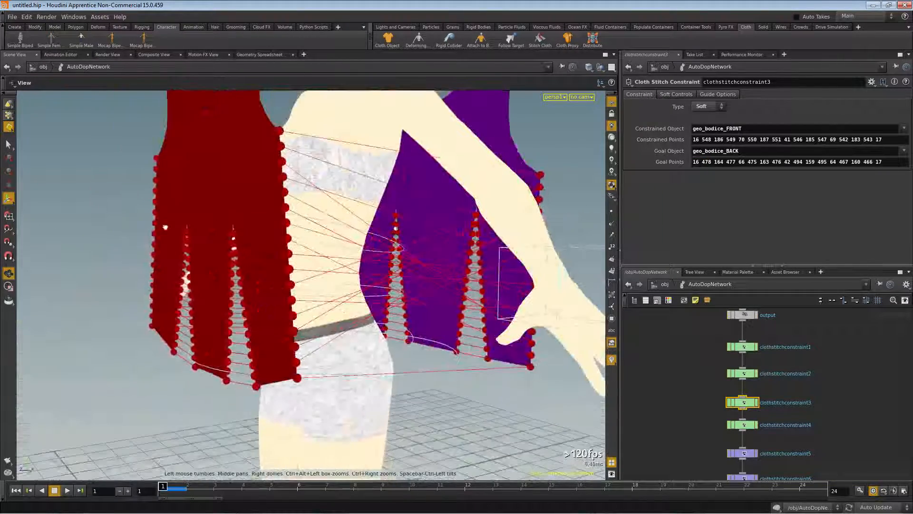
pyautogui.press('Return')
pyautogui.click(665, 286)
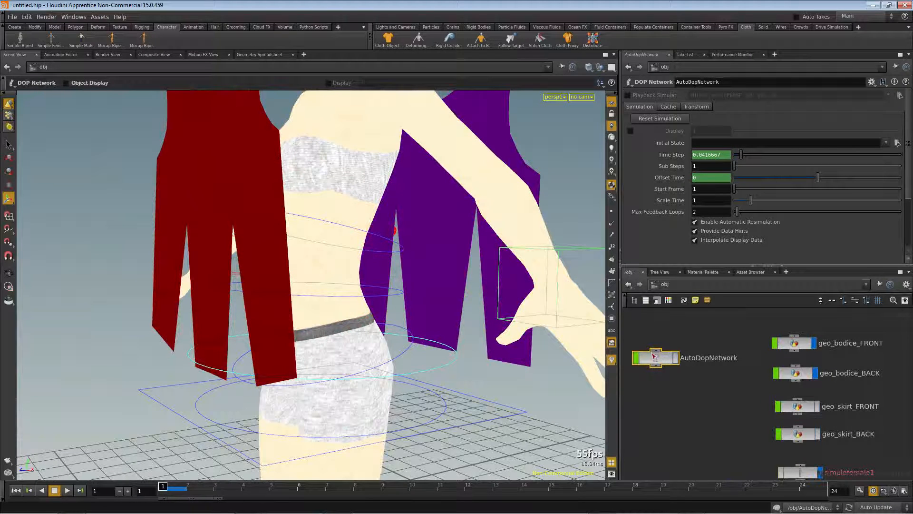
pyautogui.doubleClick(794, 343)
pyautogui.click(732, 408)
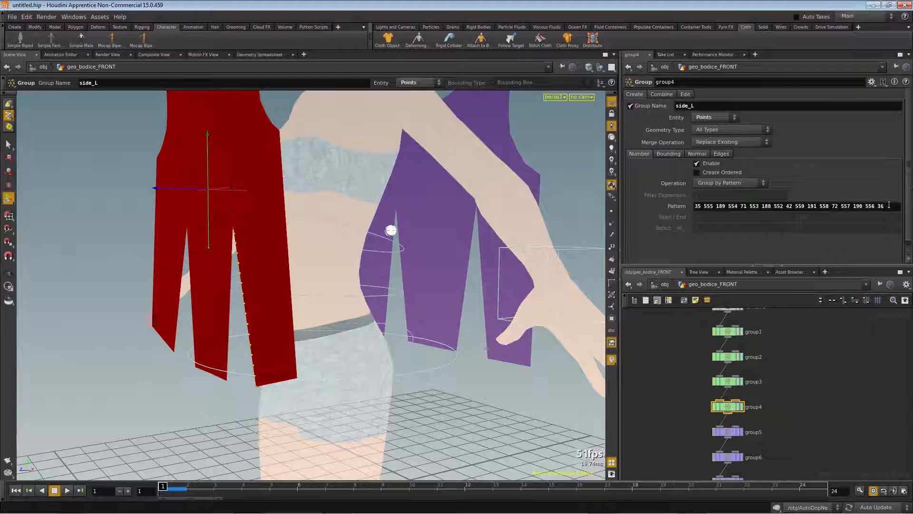
pyautogui.moveTo(888, 206); pyautogui.dragTo(666, 204)
pyautogui.hotkey('ctrl', 'c')
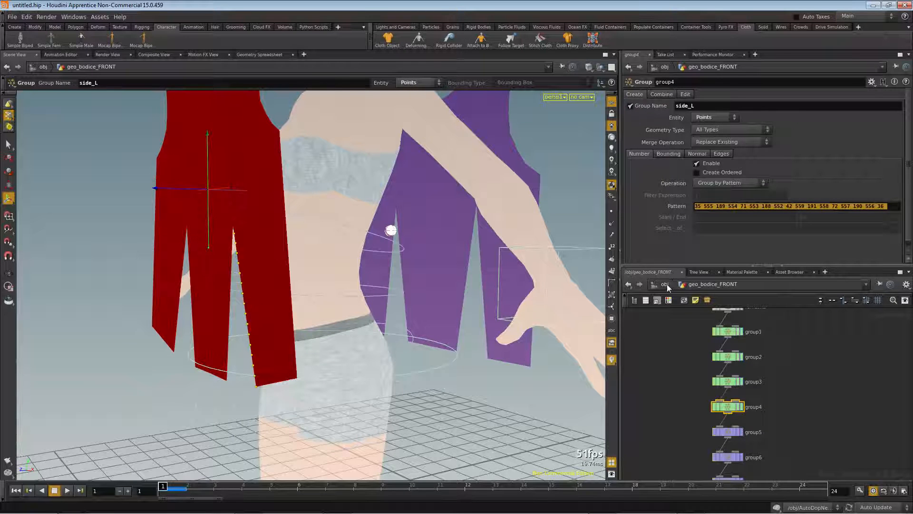
# Replace clothstitchconstraint4's constrained points in AutoDopNetwork with the copied front-panel side_L pattern, running from 35 555 189 to 190 556 36
pyautogui.click(664, 284)
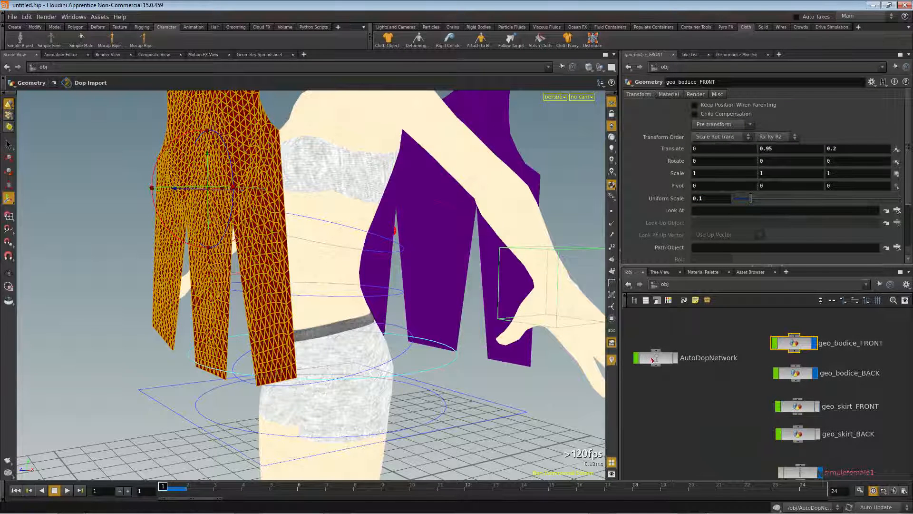
pyautogui.doubleClick(654, 358)
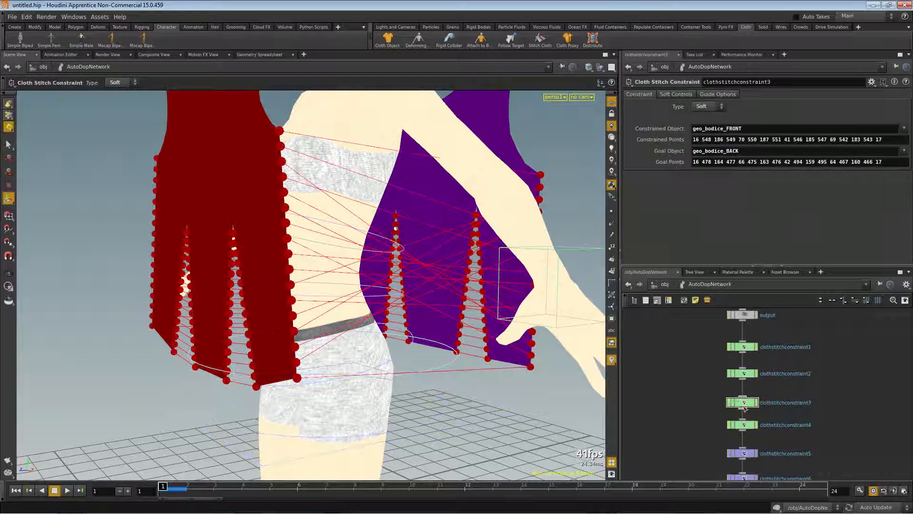
pyautogui.click(742, 425)
pyautogui.click(720, 140)
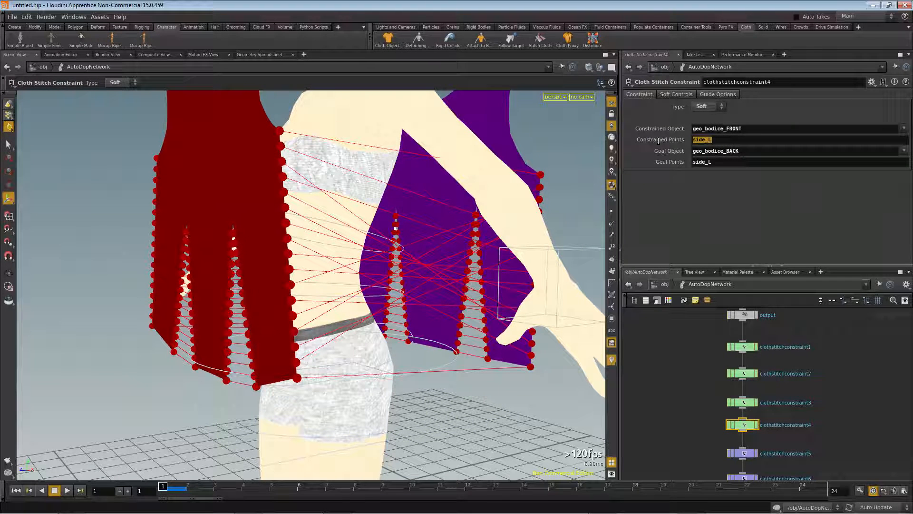
pyautogui.hotkey('ctrl', 'v')
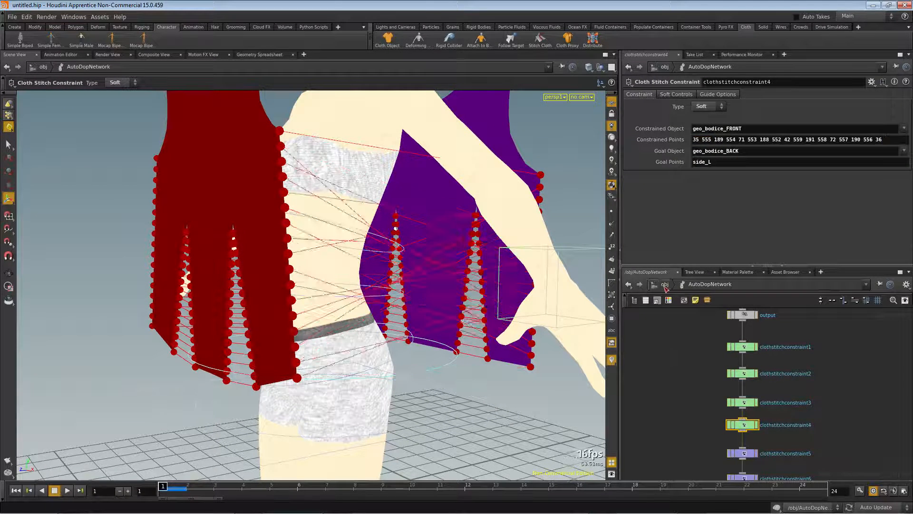
# Copy the full point number pattern of the side_L group in geo_bodice_BACK
pyautogui.click(665, 285)
pyautogui.doubleClick(784, 372)
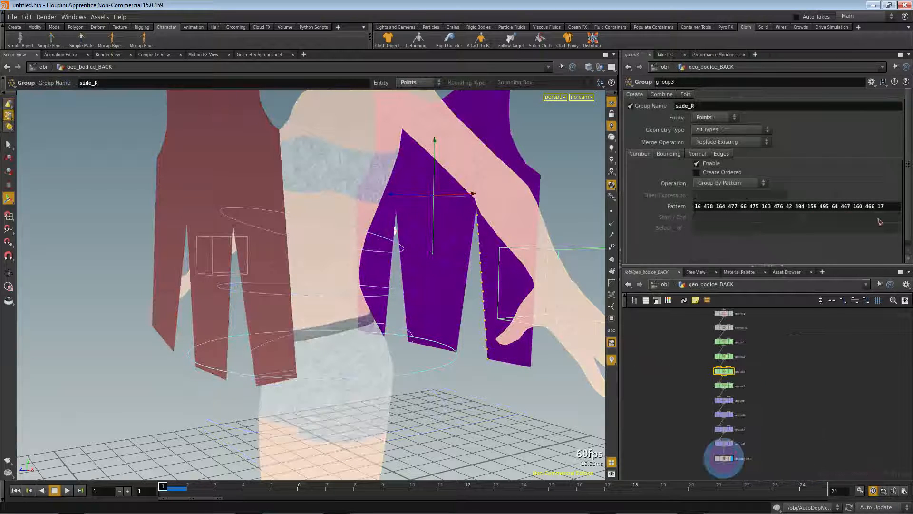
pyautogui.click(723, 385)
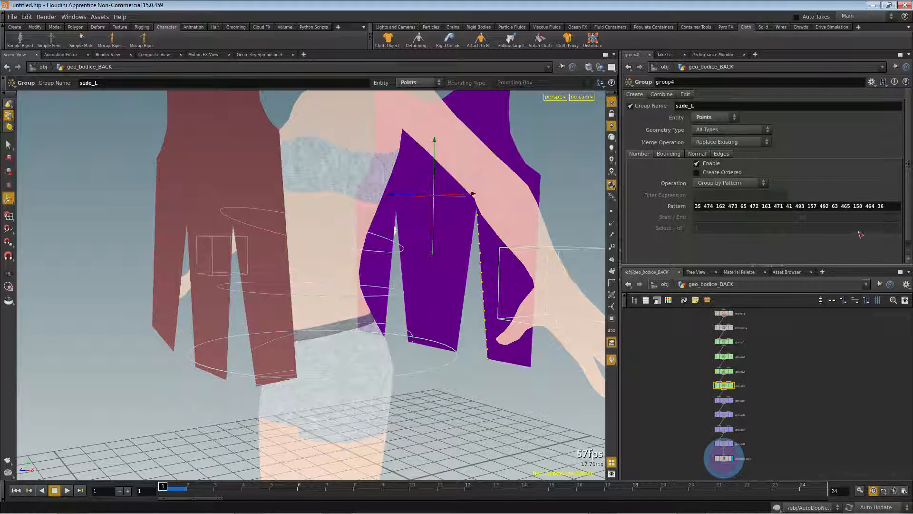
pyautogui.moveTo(895, 206); pyautogui.dragTo(690, 202)
pyautogui.hotkey('ctrl', 'c')
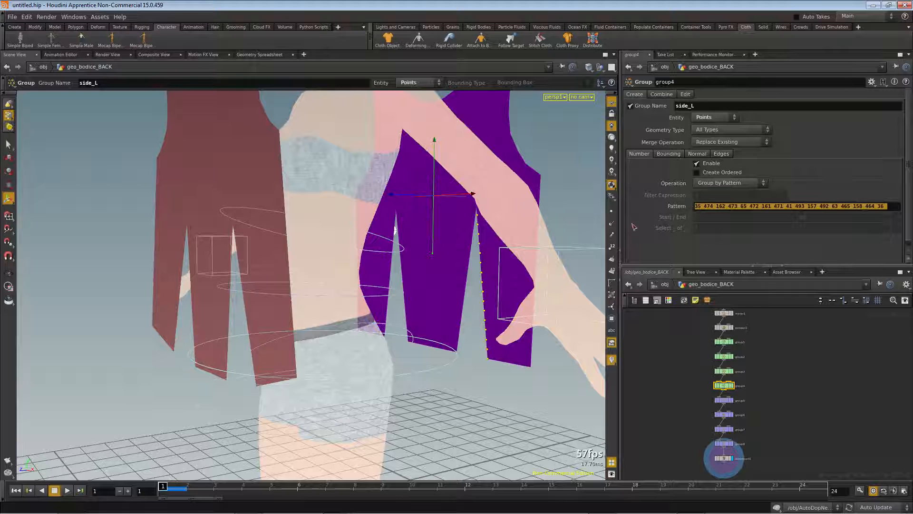
# Replace clothstitchconstraint4's goal points in AutoDopNetwork with the copied back-panel side_L pattern, running from 35 474 162 to 158 464 36
pyautogui.click(665, 284)
pyautogui.doubleClick(661, 362)
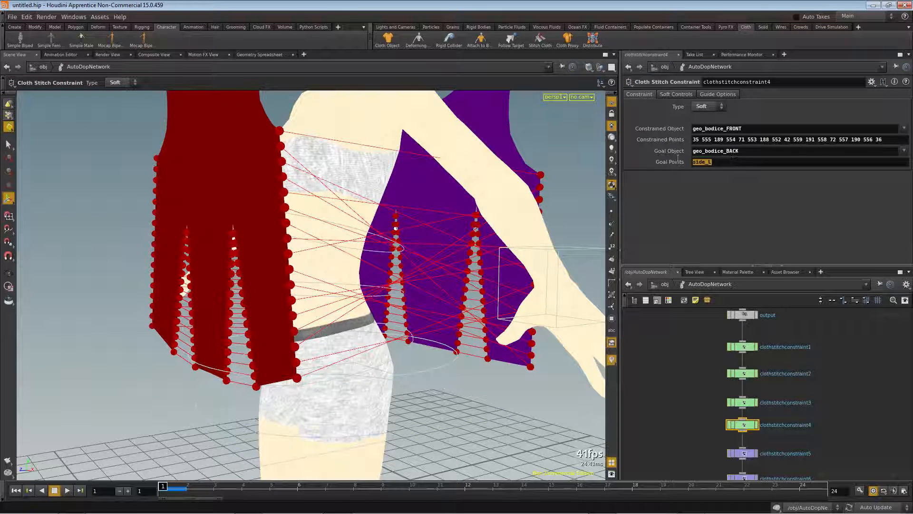
pyautogui.moveTo(734, 161); pyautogui.dragTo(654, 158)
pyautogui.hotkey('ctrl', 'v')
pyautogui.press('Return')
# Simulate the bodice with the soft stitches up to frame 24 and check how the panels pull together
pyautogui.press('Escape')
pyautogui.moveTo(225, 179); pyautogui.dragTo(293, 247)
pyautogui.scroll(-5, 359, 207)
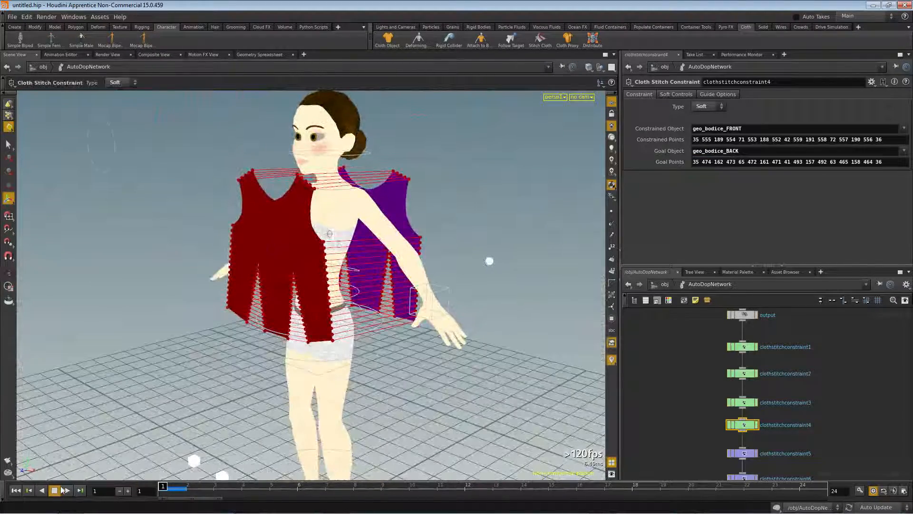
pyautogui.click(80, 491)
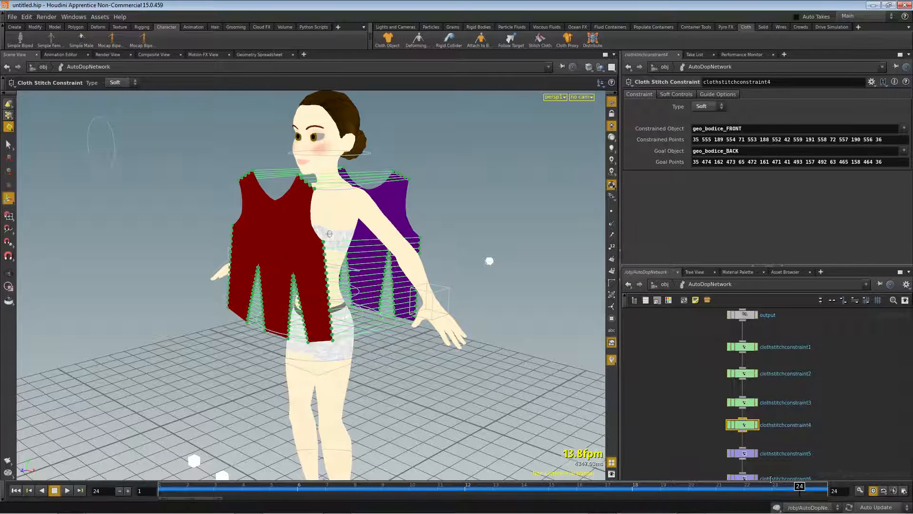
pyautogui.press('Up')
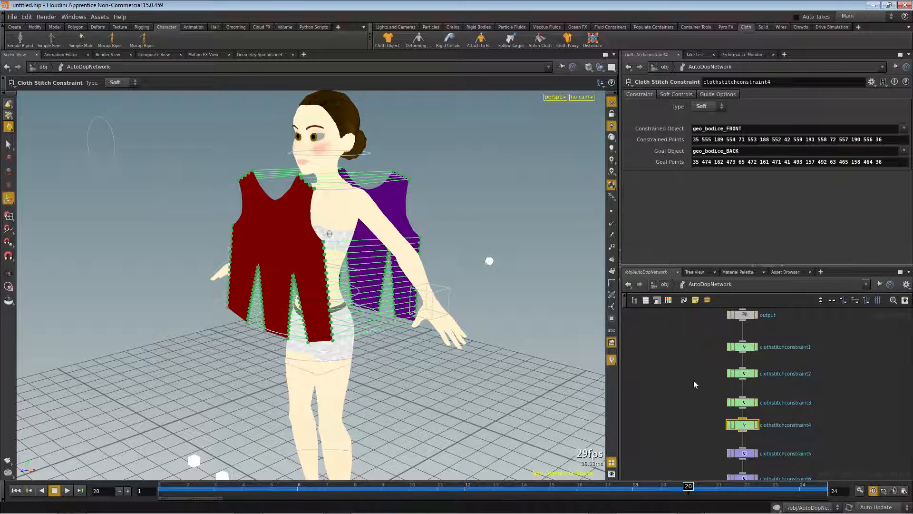
# Select all eight cloth stitch constraints in AutoDopNetwork and set their type to Hard
pyautogui.scroll(-2, 697, 371)
pyautogui.moveTo(704, 347); pyautogui.dragTo(778, 498)
pyautogui.click(708, 106)
pyautogui.click(707, 117)
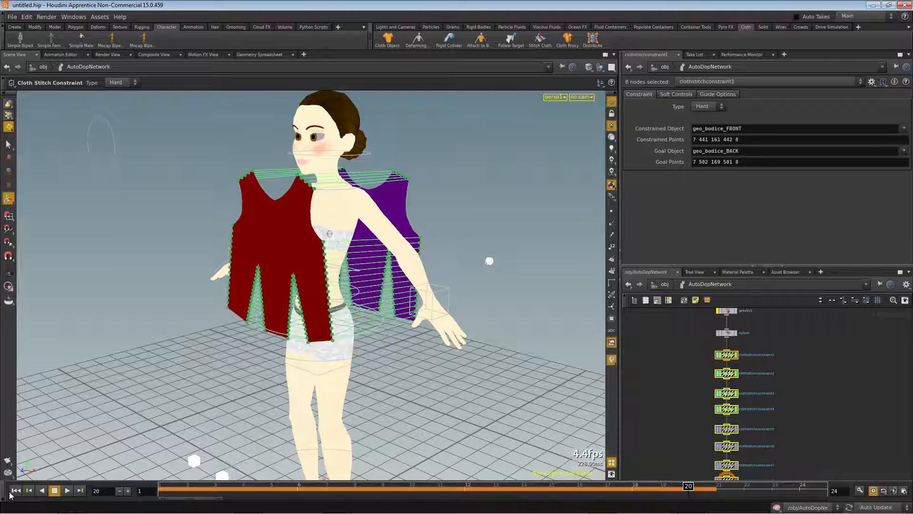
# Rerun the simulation from frame 1 to frame 24, scrub through the frames and inspect the stitched bodice from the other side
pyautogui.press('Up')
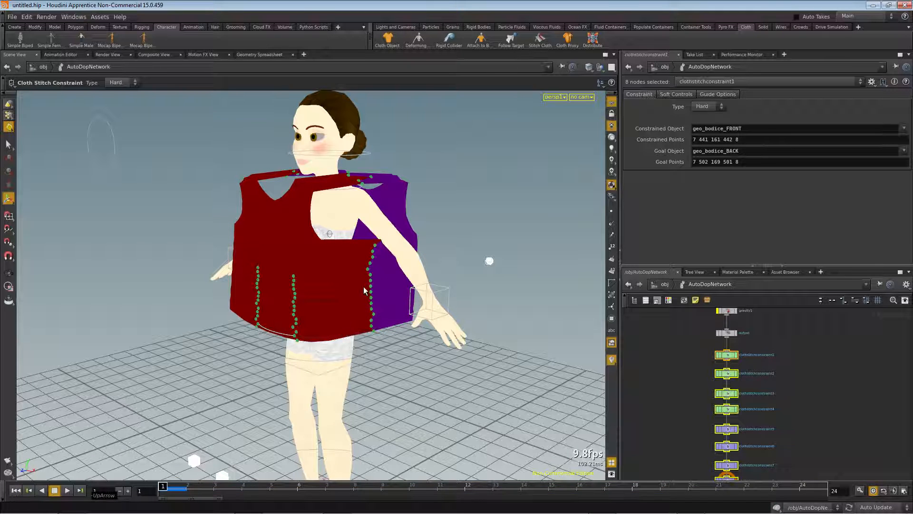
pyautogui.click(80, 492)
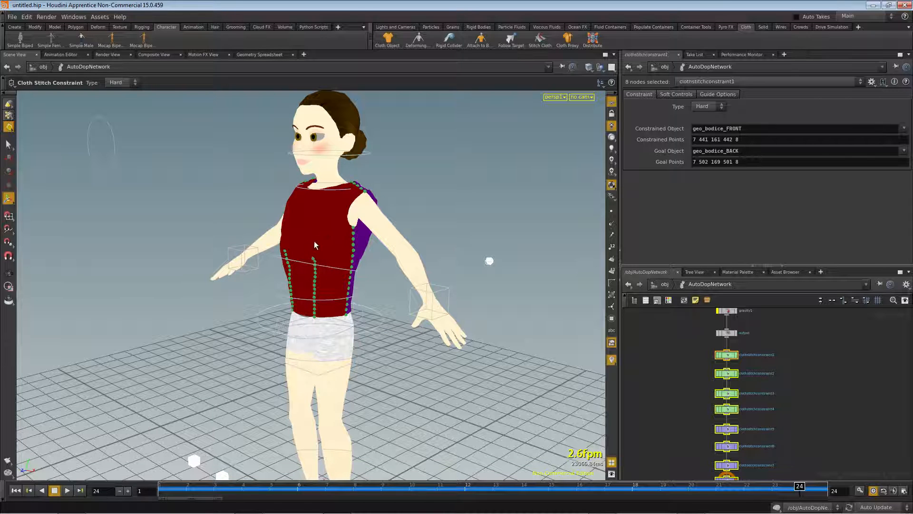
pyautogui.moveTo(775, 484); pyautogui.dragTo(341, 476)
pyautogui.click(798, 487)
pyautogui.press('Escape')
pyautogui.moveTo(481, 266); pyautogui.dragTo(510, 258)
pyautogui.scroll(5, 491, 261)
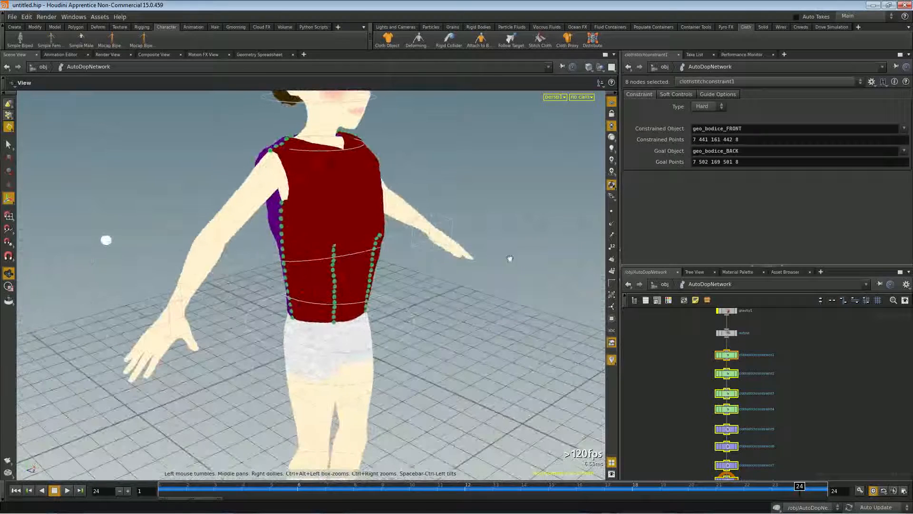
# At object level and frame 1, set the uniform scale of geo_bodice_FRONT and geo_bodice_BACK to 0.074
pyautogui.click(664, 285)
pyautogui.moveTo(719, 422); pyautogui.dragTo(706, 414, button='middle')
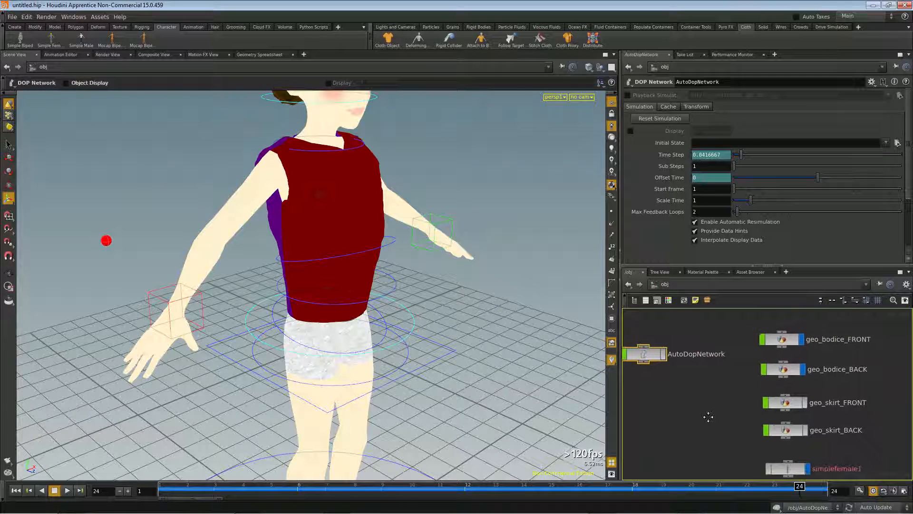
pyautogui.scroll(-2, 737, 356)
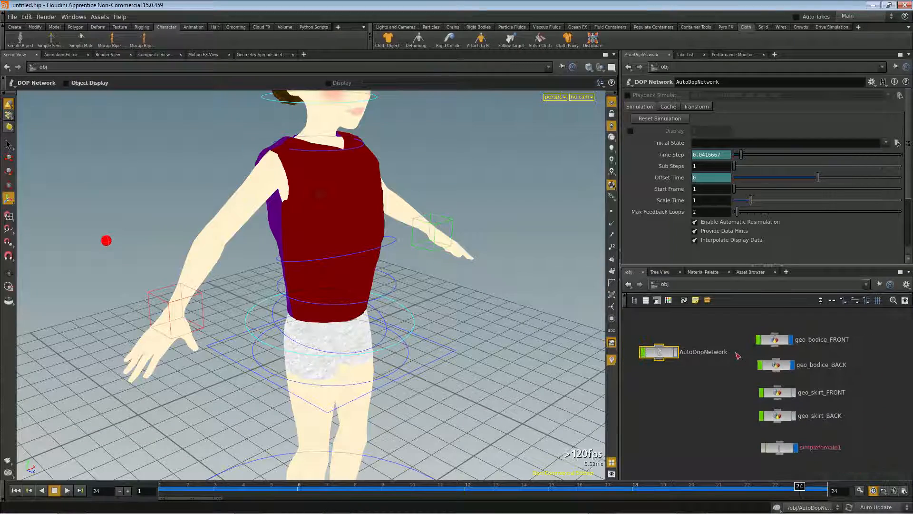
pyautogui.moveTo(746, 320); pyautogui.dragTo(855, 380)
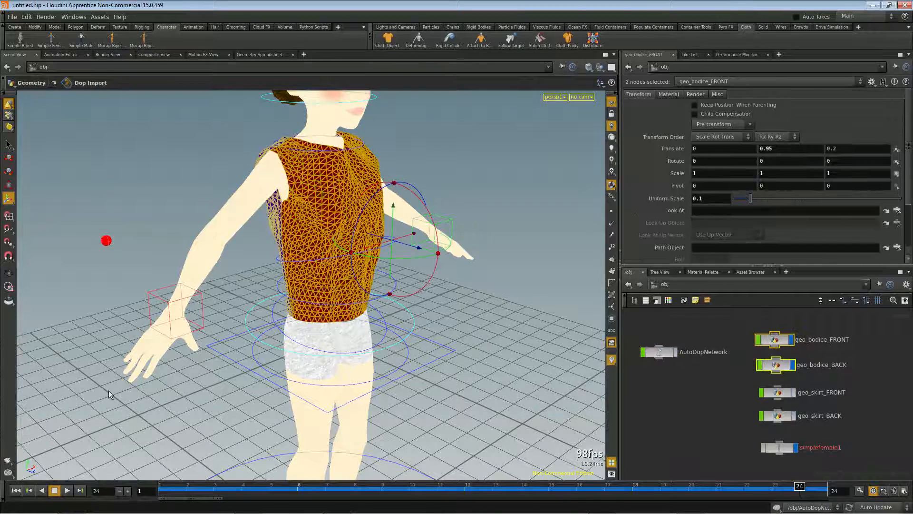
pyautogui.click(16, 491)
pyautogui.moveTo(308, 388); pyautogui.dragTo(231, 193)
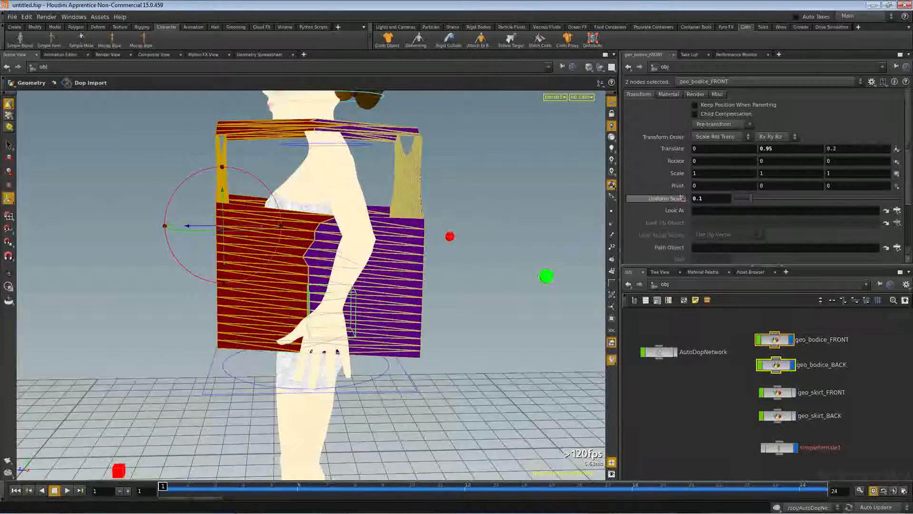
pyautogui.moveTo(716, 196); pyautogui.dragTo(716, 196, button='middle')
pyautogui.moveTo(750, 198); pyautogui.dragTo(749, 202)
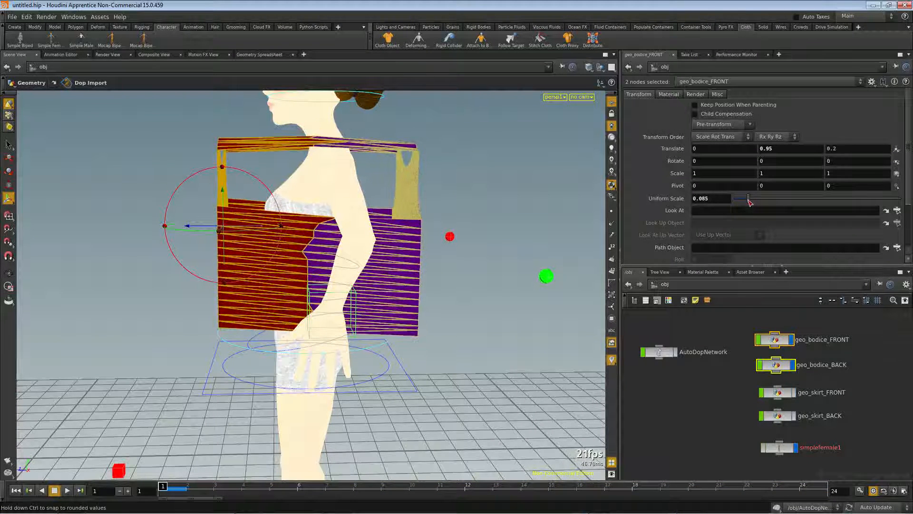
pyautogui.press('Escape')
pyautogui.moveTo(247, 259); pyautogui.dragTo(418, 233)
pyautogui.press('Escape')
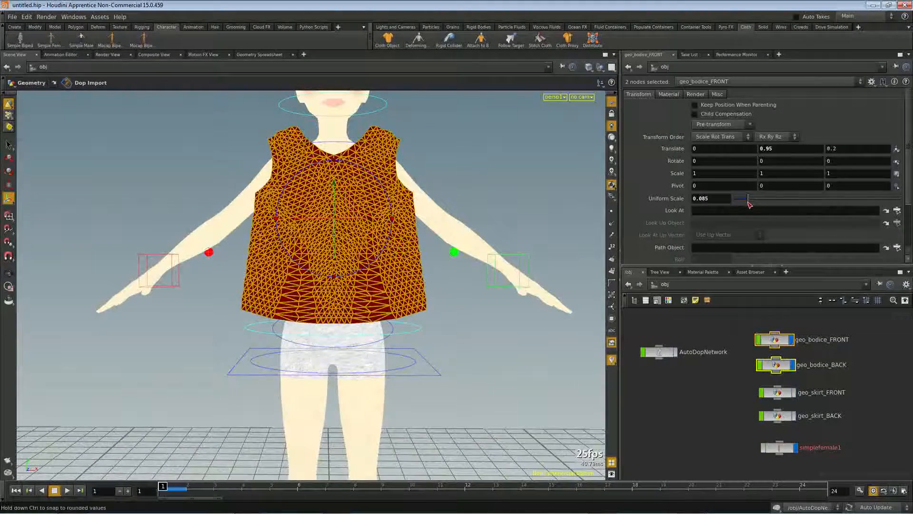
pyautogui.moveTo(749, 203); pyautogui.dragTo(746, 203)
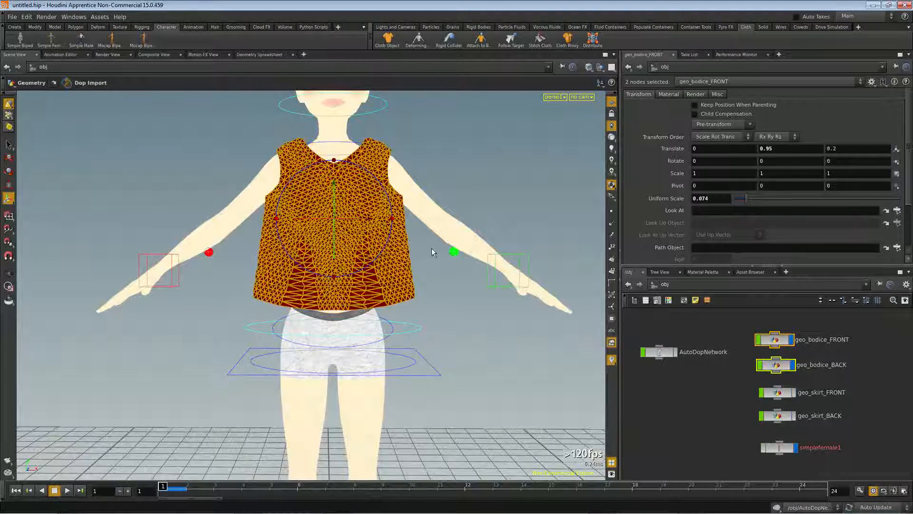
# Undo the accidental transform handle change and set both bodice panels' Translate Y to 0.981
pyautogui.moveTo(407, 252); pyautogui.dragTo(621, 200)
pyautogui.hotkey('ctrl', 'z')
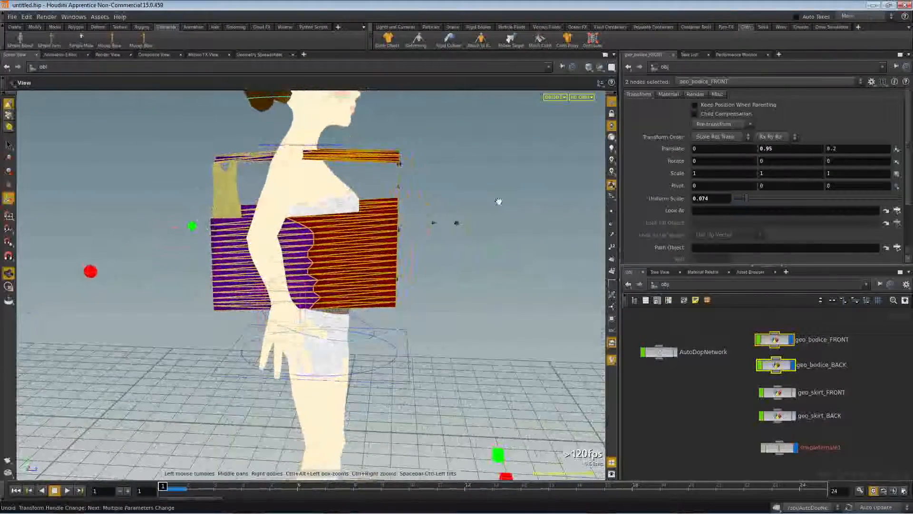
pyautogui.moveTo(774, 149); pyautogui.dragTo(9, 209, button='middle')
pyautogui.keyDown('alt'); pyautogui.moveTo(499, 167); pyautogui.dragTo(161, 191); pyautogui.keyUp('alt')
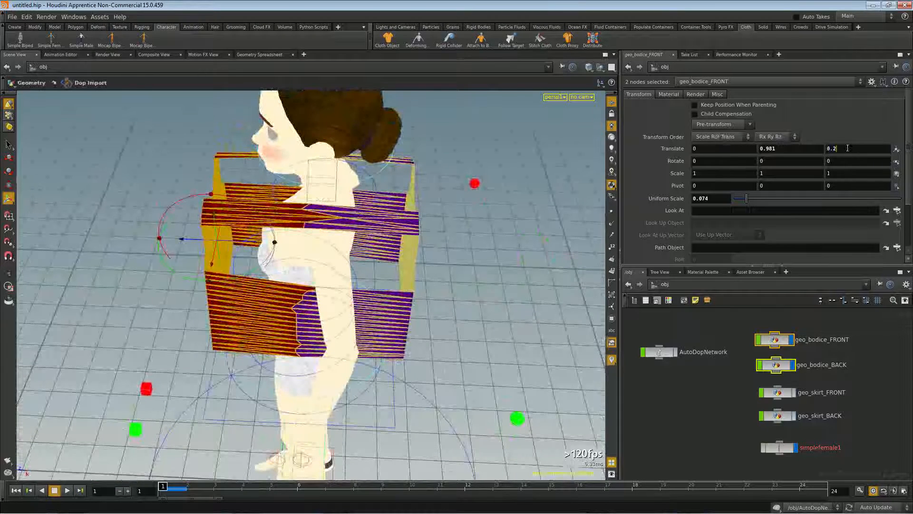
# Bring the bodice panels closer to the body with Translate Z 0.1 on the front and -0.1 on geo_bodice_BACK
pyautogui.press('Return')
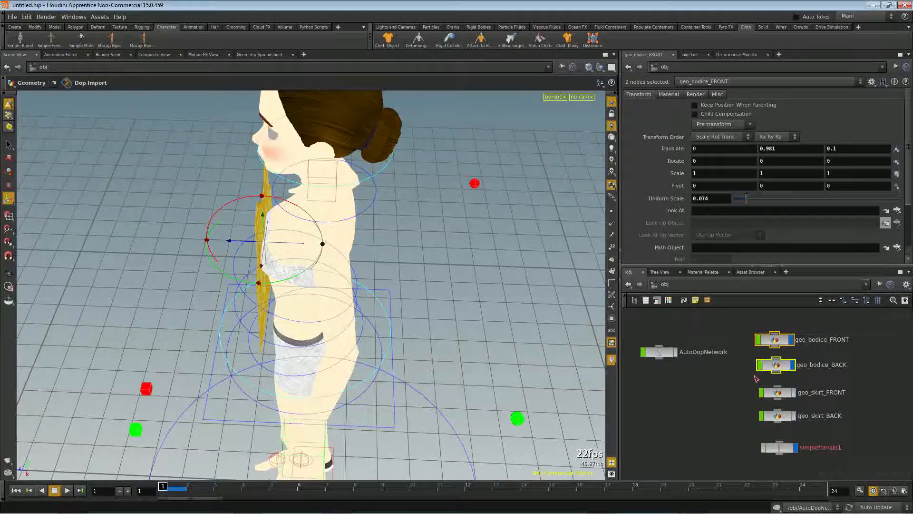
pyautogui.click(775, 367)
pyautogui.click(834, 149)
pyautogui.write('-0.1')
pyautogui.press('Return')
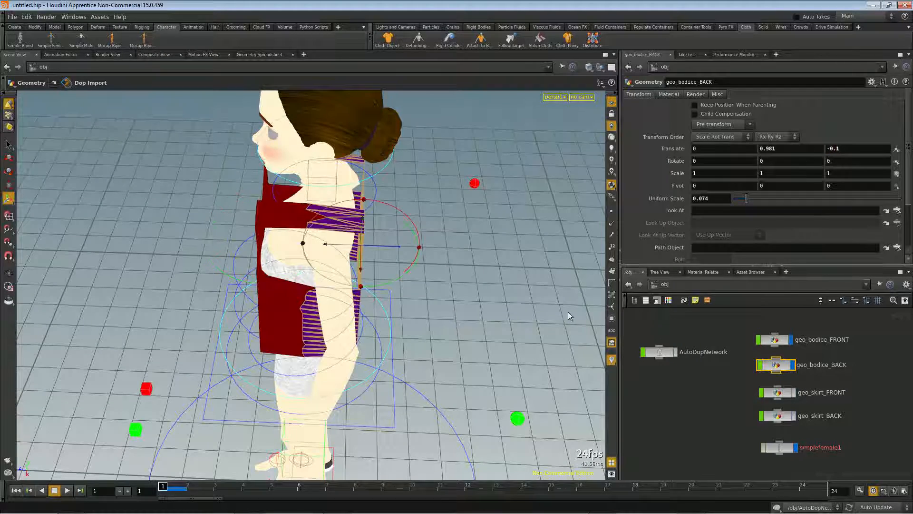
# Set geo_bodice_FRONT's Translate Z to 0.125 and check that the panel clears the chest
pyautogui.keyDown('alt'); pyautogui.moveTo(281, 257); pyautogui.dragTo(289, 227); pyautogui.keyUp('alt')
pyautogui.press('Return')
pyautogui.click(774, 338)
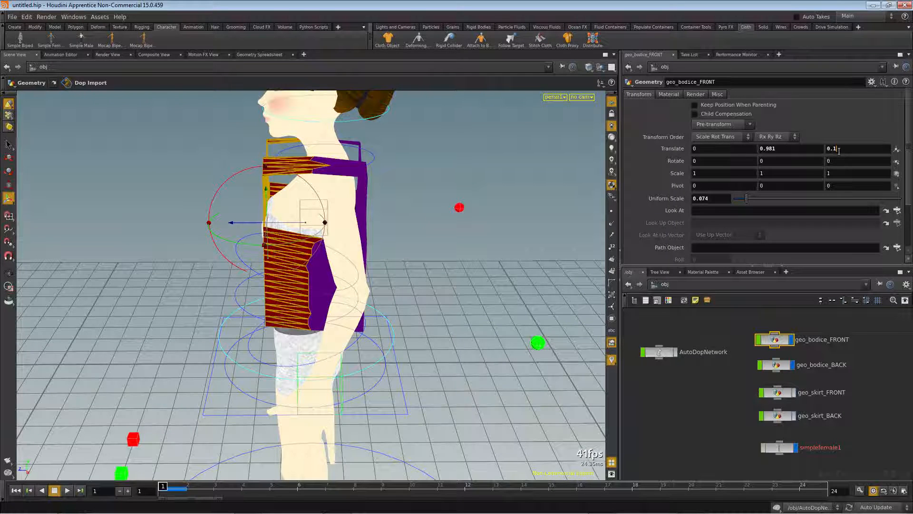
pyautogui.press('Escape')
pyautogui.moveTo(285, 273); pyautogui.dragTo(288, 215)
pyautogui.press('Return')
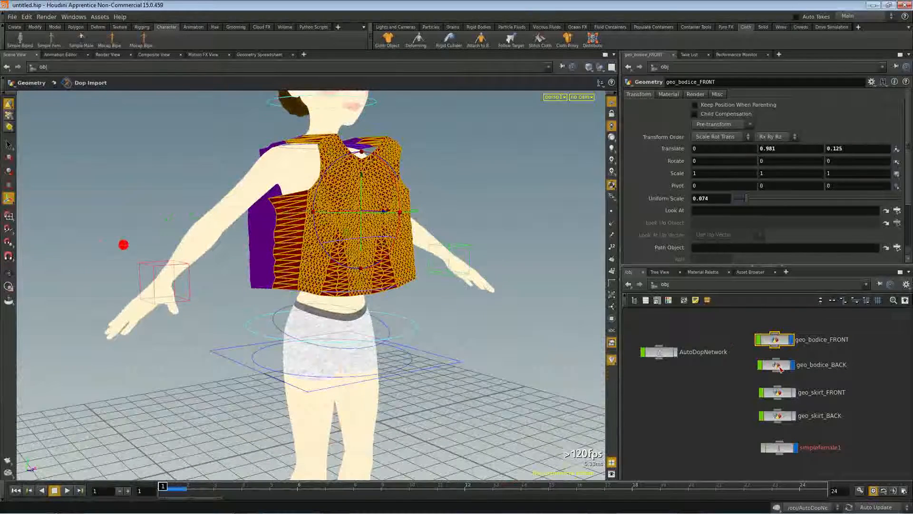
# Select both bodice panels together and set their Translate Y to 0.992
pyautogui.keyDown('shift'); pyautogui.click(779, 368); pyautogui.keyUp('shift')
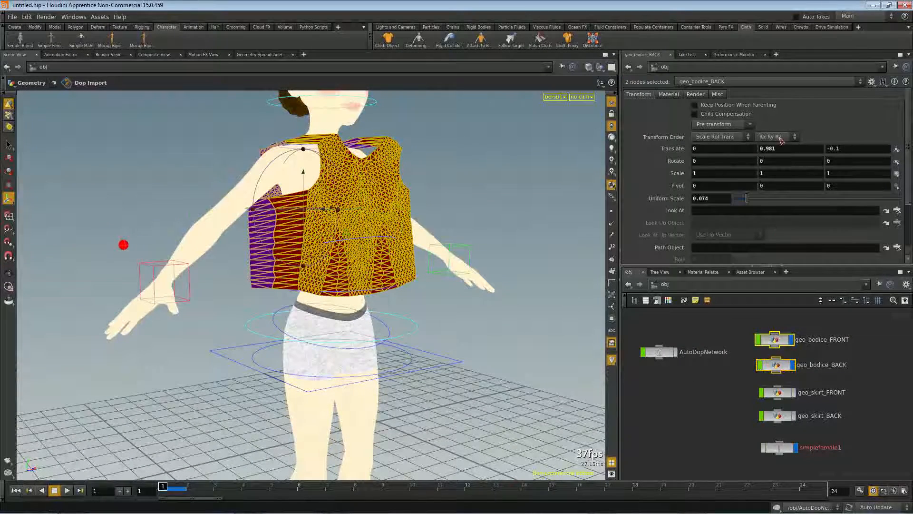
pyautogui.moveTo(779, 148); pyautogui.dragTo(815, 173, button='middle')
pyautogui.press('Escape')
pyautogui.moveTo(440, 146); pyautogui.dragTo(471, 228)
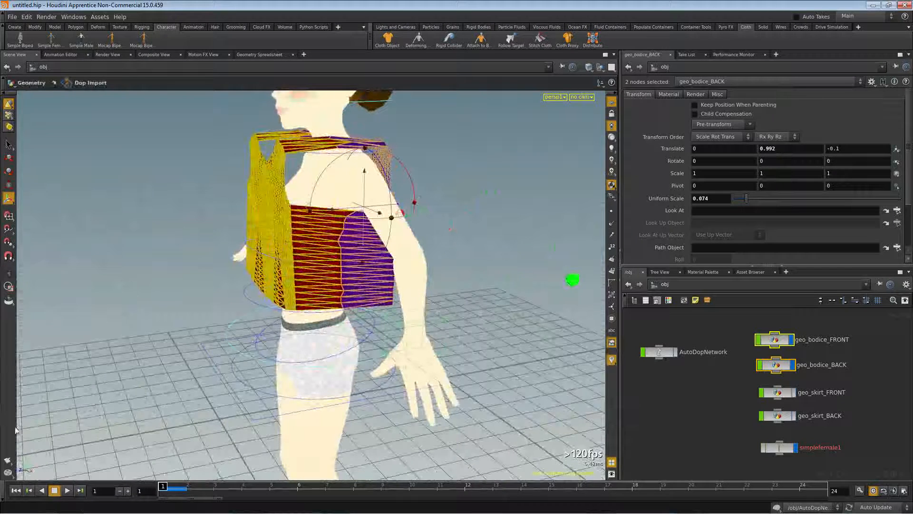
# Simulate the resized bodice up to frame 24 and inspect the shaded fit from both sides of the figure
pyautogui.click(80, 490)
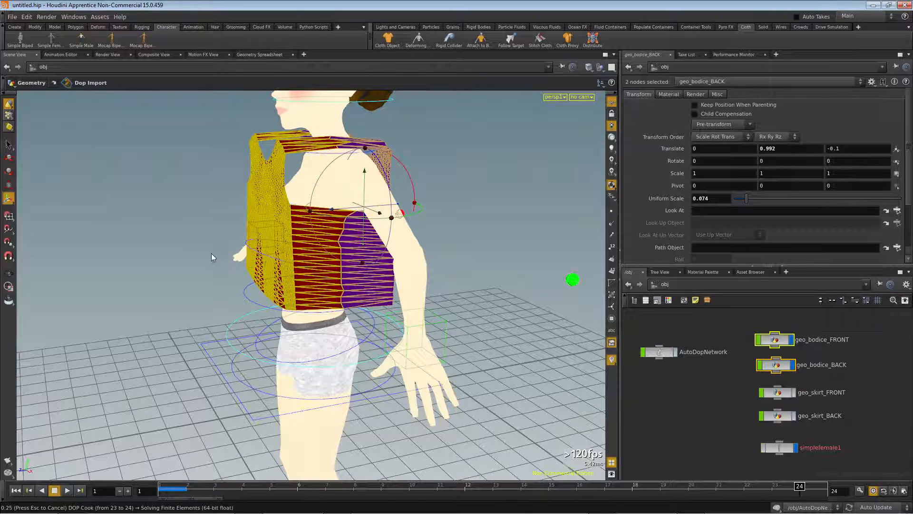
pyautogui.press('Escape')
pyautogui.moveTo(248, 266); pyautogui.dragTo(116, 236)
pyautogui.moveTo(381, 265); pyautogui.dragTo(392, 266)
pyautogui.hotkey('shift', 'w')
pyautogui.hotkey('shift', 'w')
pyautogui.click(704, 431)
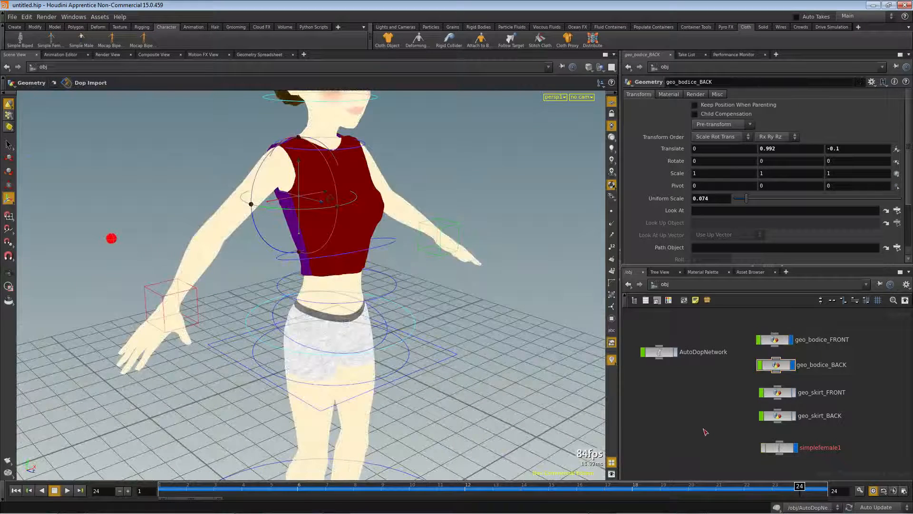
pyautogui.press('Escape')
pyautogui.moveTo(436, 296); pyautogui.dragTo(352, 264)
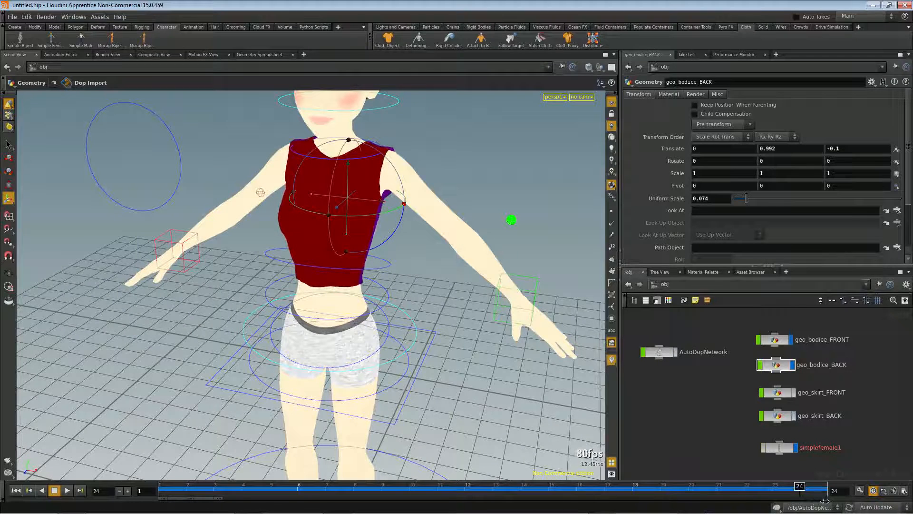
pyautogui.keyDown('alt'); pyautogui.moveTo(364, 302); pyautogui.dragTo(458, 292); pyautogui.keyUp('alt')
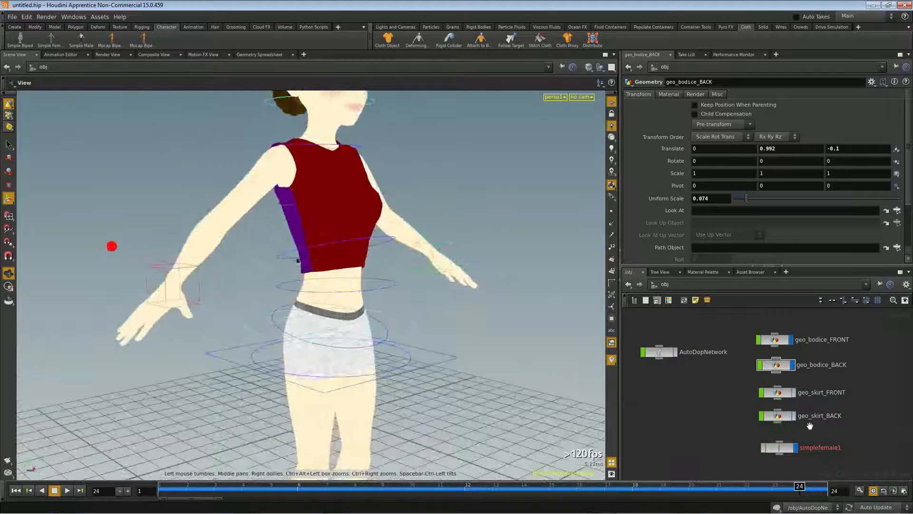
# Display geo_skirt_FRONT and geo_skirt_BACK and set the uniform scale of both skirt panels to 0.108
pyautogui.click(794, 393)
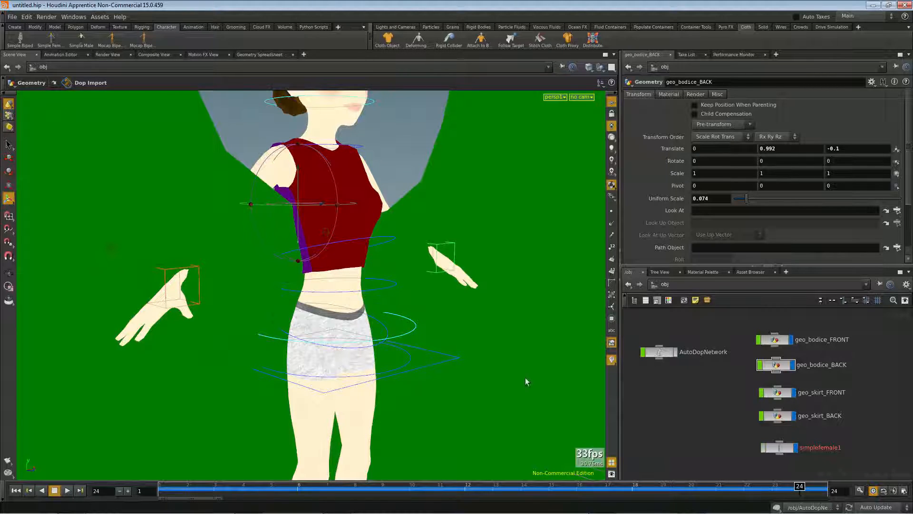
pyautogui.press('Escape')
pyautogui.scroll(-5, 383, 306)
pyautogui.moveTo(421, 381); pyautogui.dragTo(518, 376)
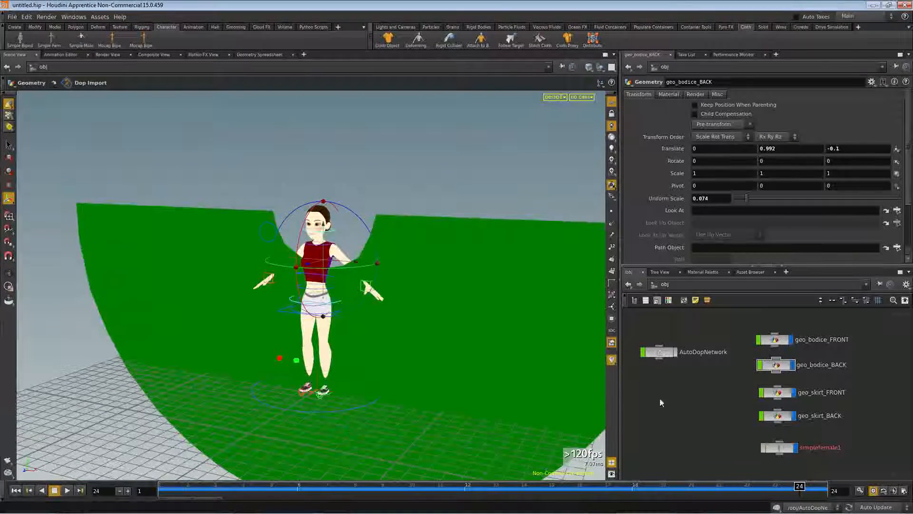
pyautogui.moveTo(738, 381); pyautogui.dragTo(837, 434)
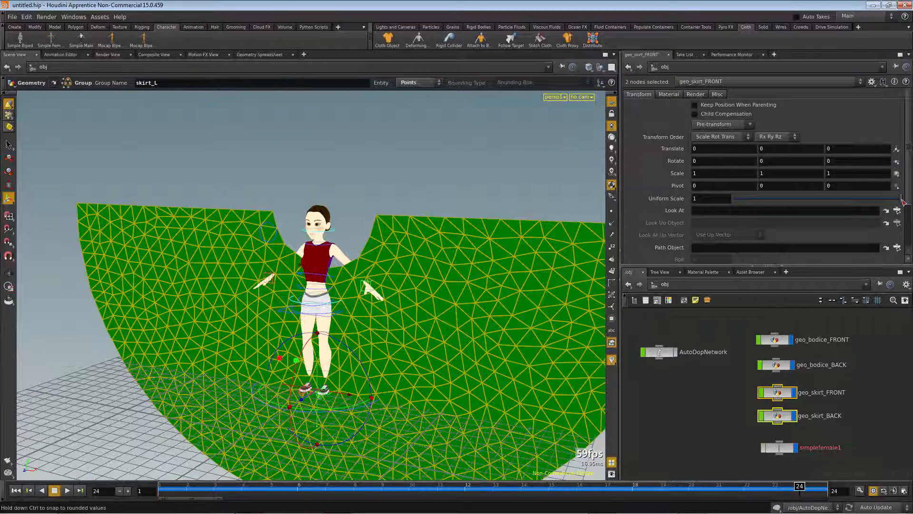
pyautogui.moveTo(902, 199); pyautogui.dragTo(751, 209)
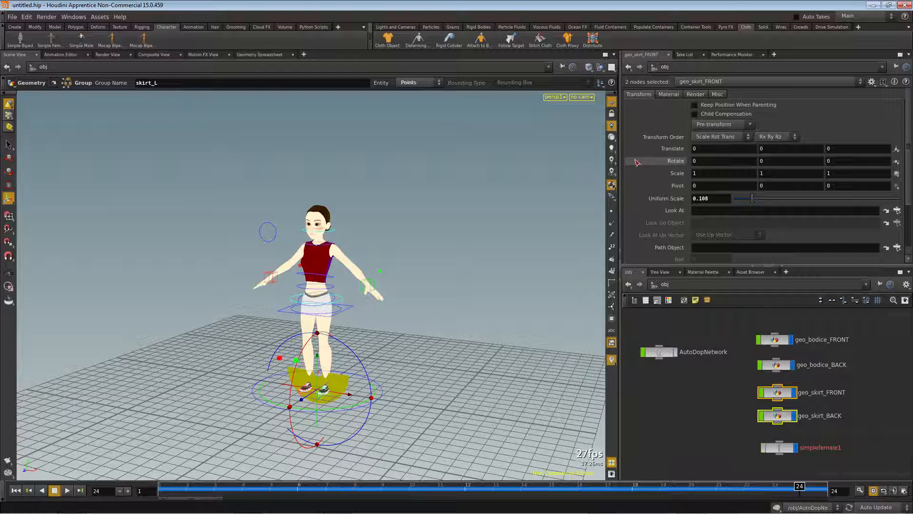
# Lay both skirt panels flat at the waist with Rotate X -90 and Translate Y 0.765
pyautogui.press('Return')
pyautogui.moveTo(793, 146); pyautogui.dragTo(305, 142, button='middle')
pyautogui.press('Escape')
pyautogui.moveTo(362, 311); pyautogui.dragTo(398, 307)
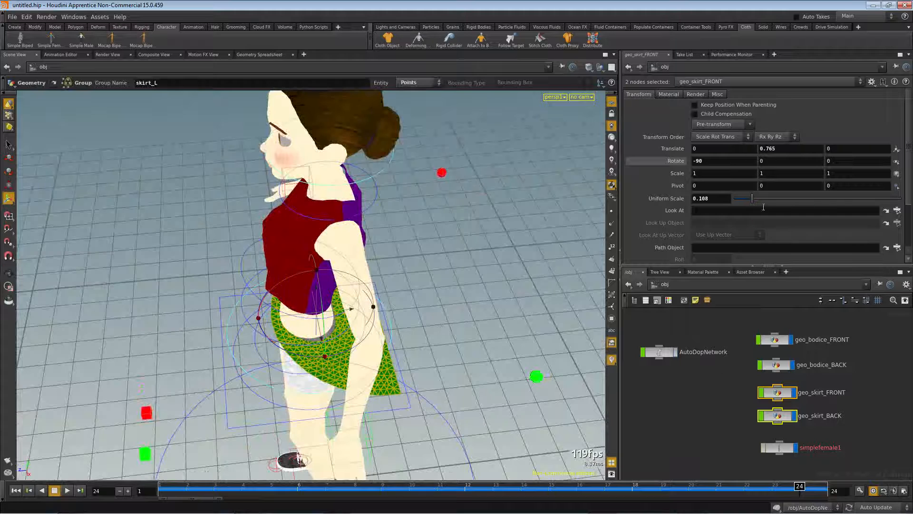
# Enlarge both skirt panels to a uniform scale of 0.248 and set their Translate Z to 0.34
pyautogui.moveTo(752, 199); pyautogui.dragTo(776, 208)
pyautogui.moveTo(707, 151); pyautogui.dragTo(634, 189, button='middle')
pyautogui.hotkey('ctrl', 'z')
pyautogui.moveTo(840, 150); pyautogui.dragTo(847, 174, button='middle')
pyautogui.moveTo(26, 184); pyautogui.dragTo(74, 195, button='middle')
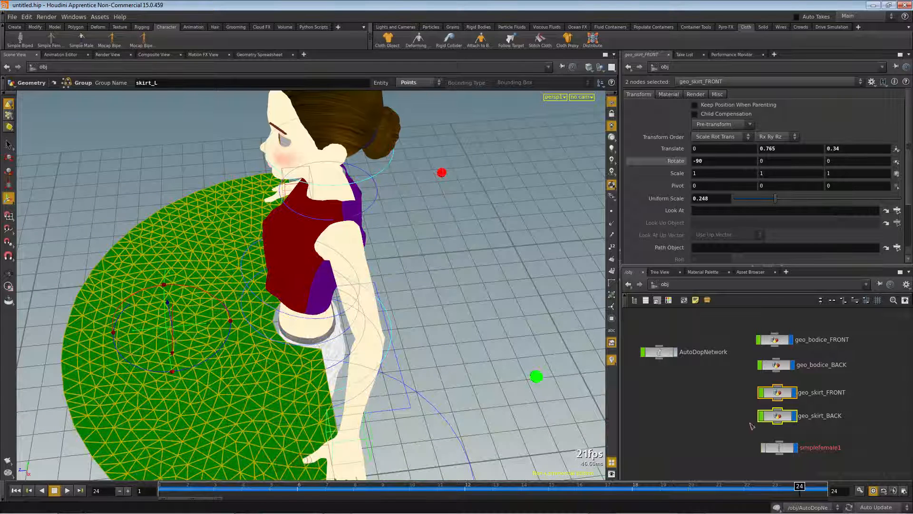
# Place geo_skirt_BACK behind the figure with Translate Z -0.34 and Rotate X 90, and check how the skirt halves meet
pyautogui.click(777, 417)
pyautogui.doubleClick(851, 150)
pyautogui.write('-0.')
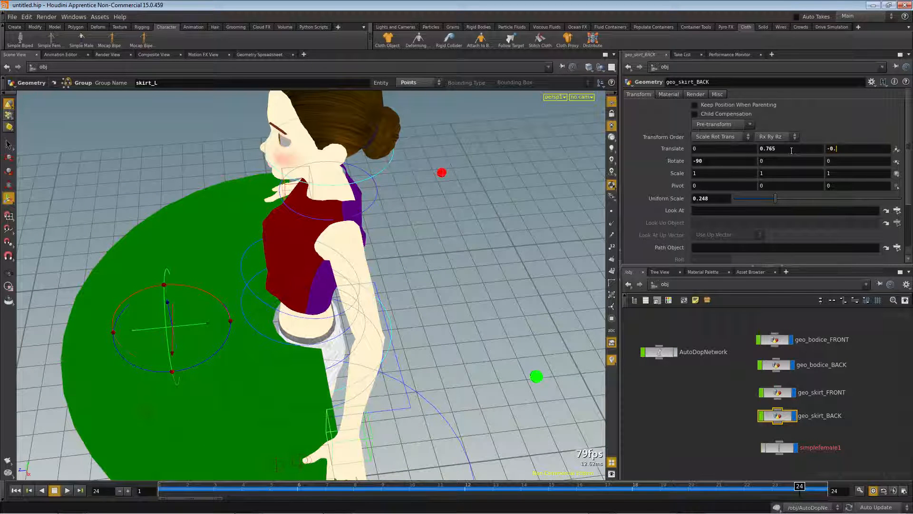
pyautogui.write('34')
pyautogui.press('Return')
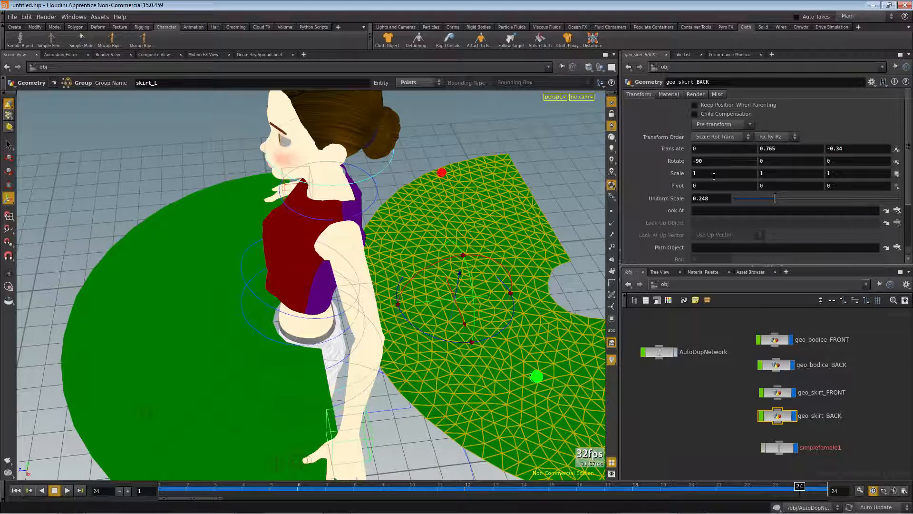
pyautogui.moveTo(710, 160); pyautogui.dragTo(653, 156)
pyautogui.press('Return')
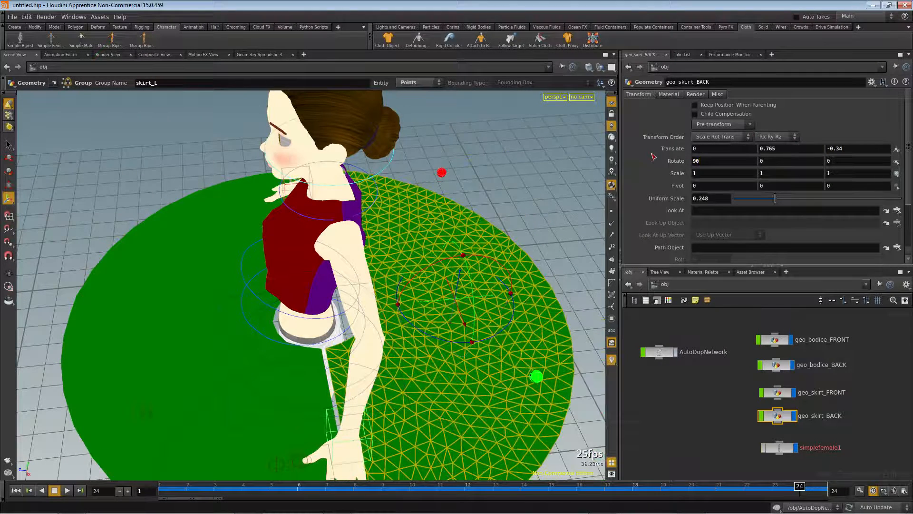
pyautogui.press('Escape')
pyautogui.moveTo(260, 336); pyautogui.dragTo(335, 350)
pyautogui.press('Return')
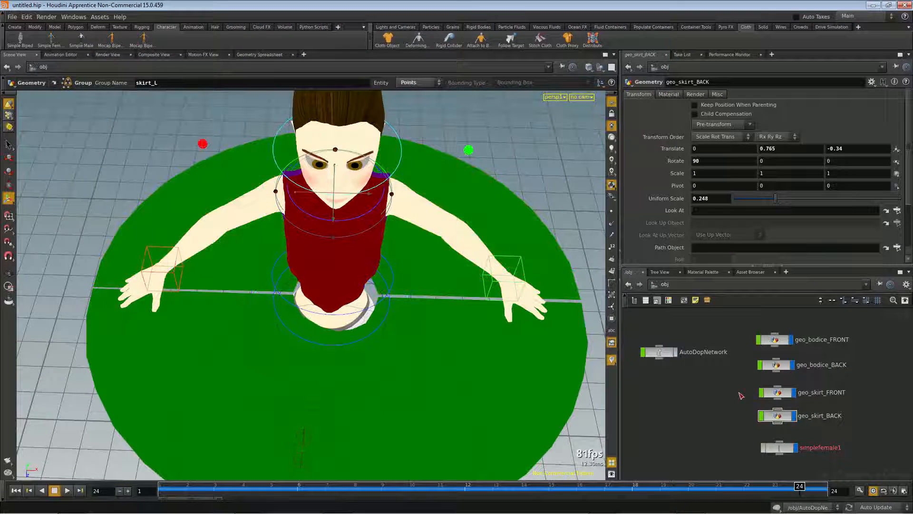
pyautogui.click(776, 393)
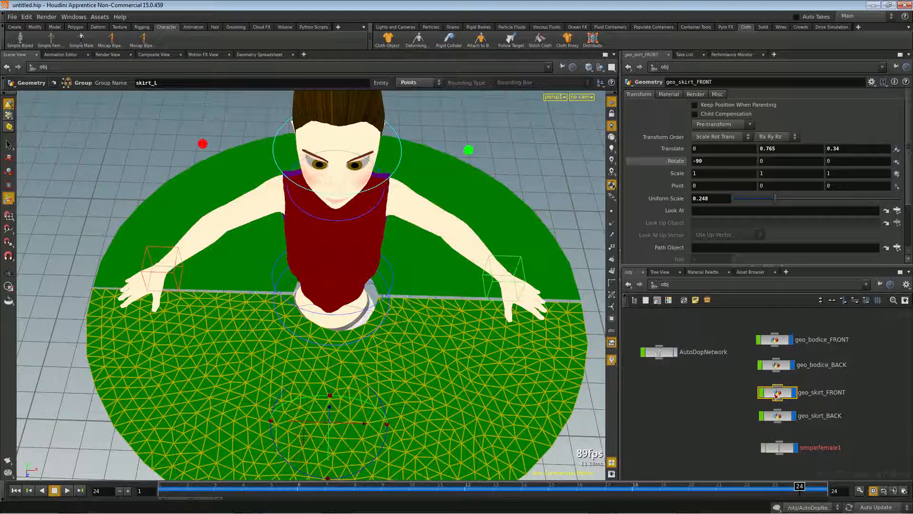
pyautogui.click(744, 400)
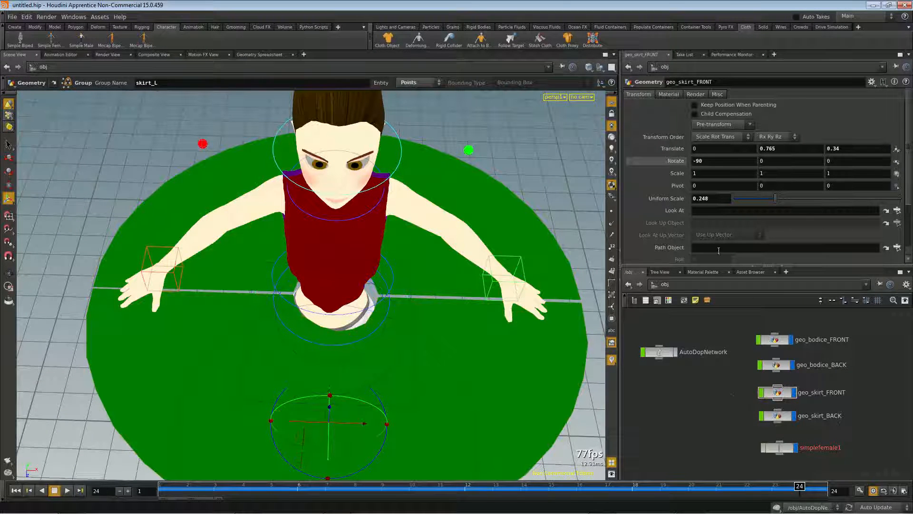
pyautogui.click(540, 39)
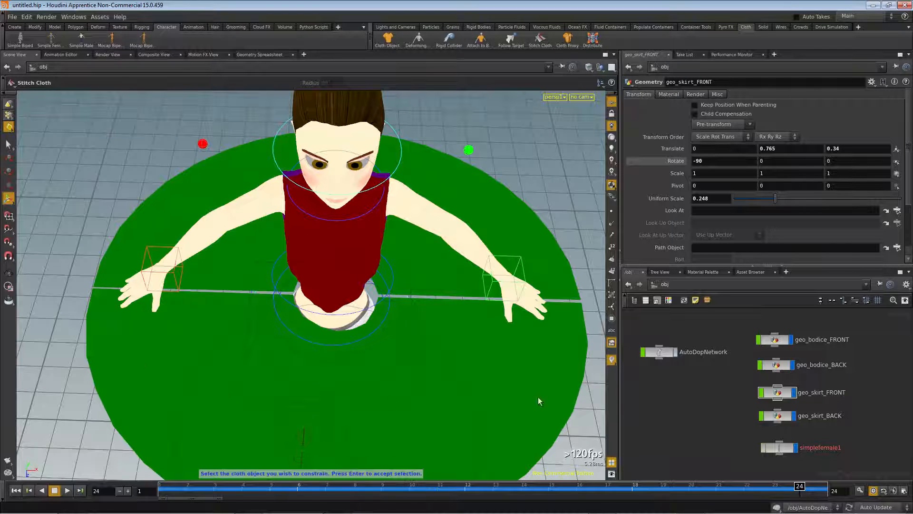
pyautogui.press('Escape')
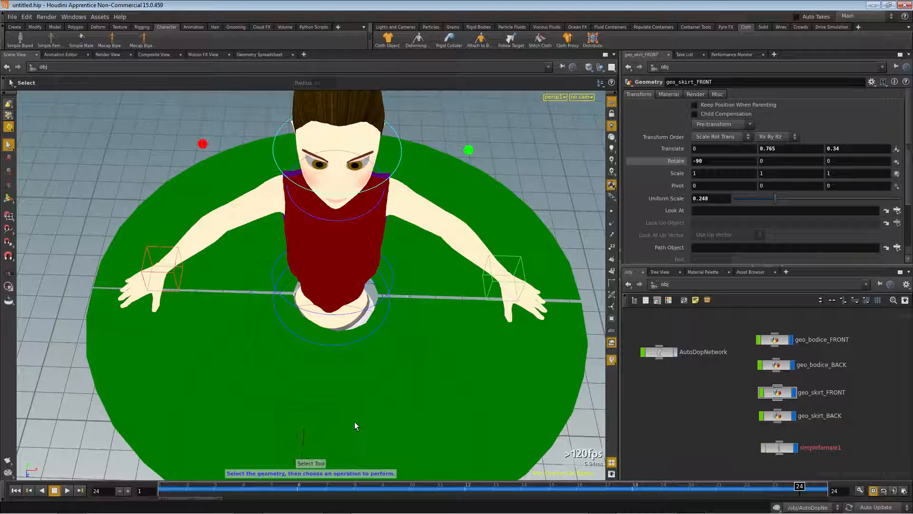
pyautogui.press('Escape')
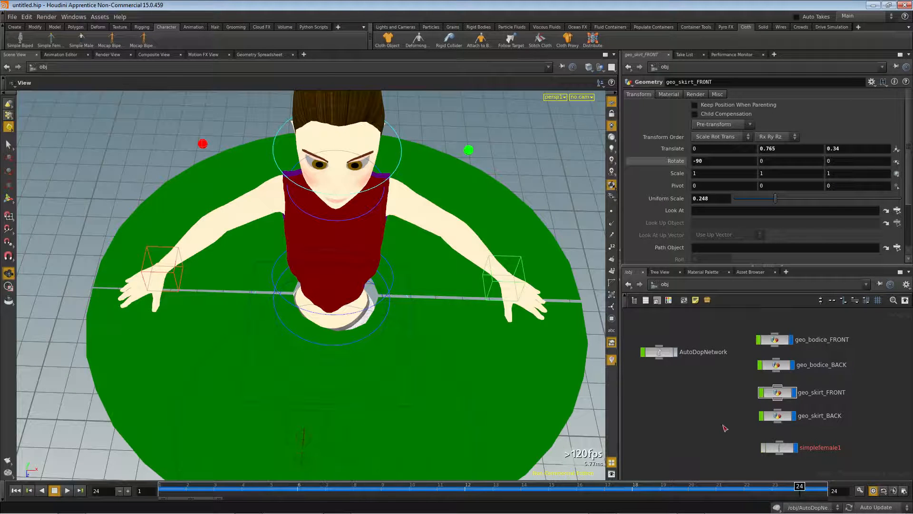
# Convert geo_skirt_BACK into a cloth object and return to the object level
pyautogui.click(538, 41)
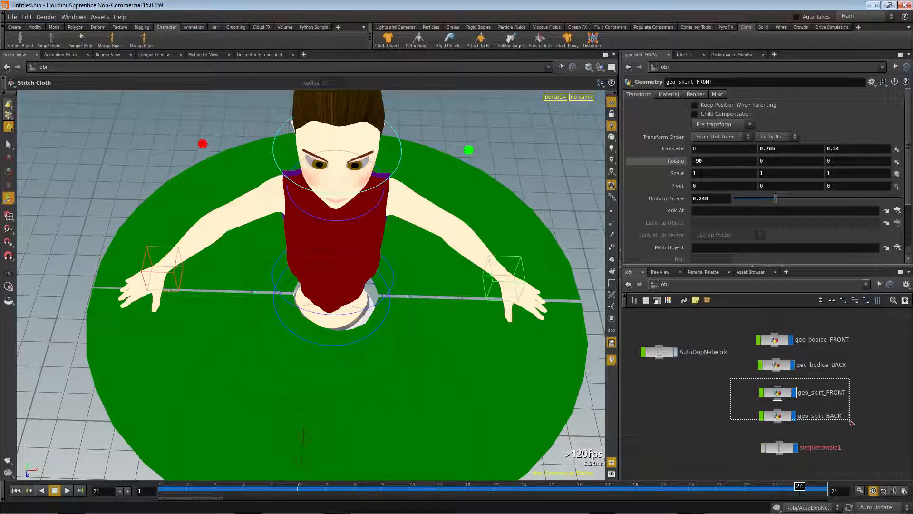
pyautogui.click(776, 398)
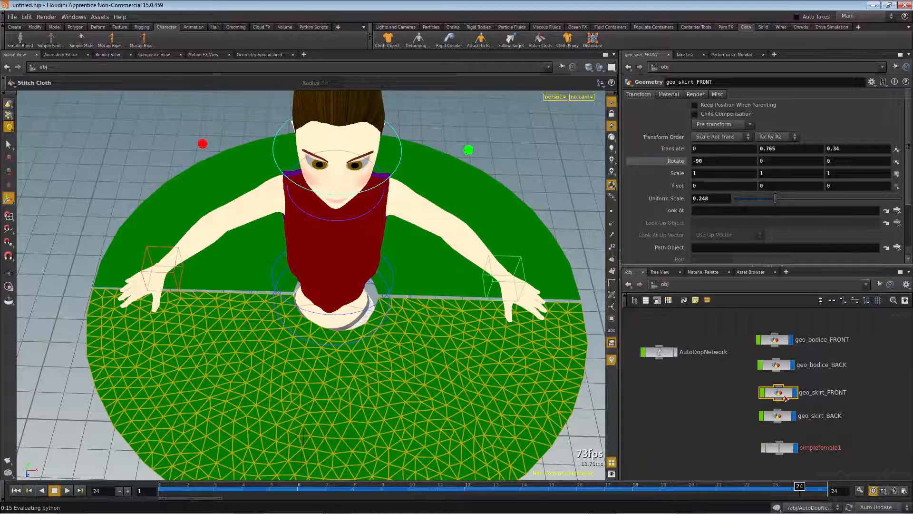
pyautogui.click(388, 40)
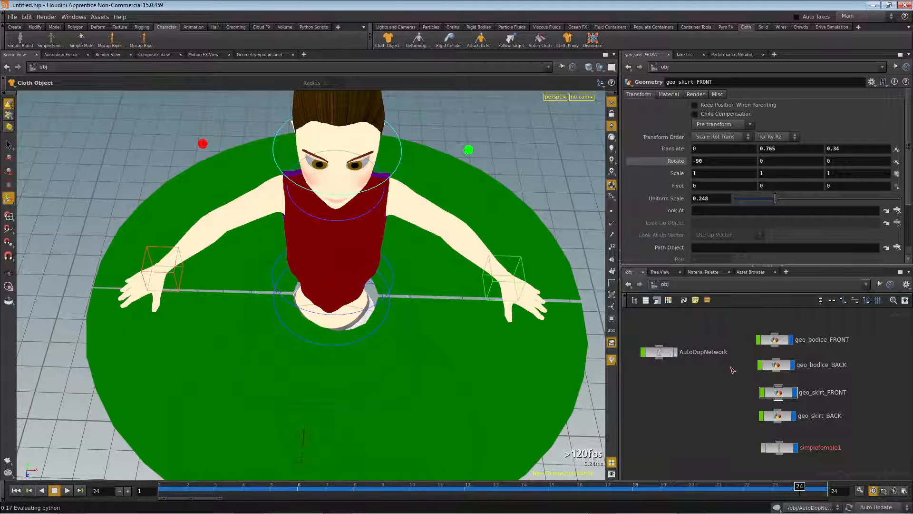
pyautogui.click(786, 415)
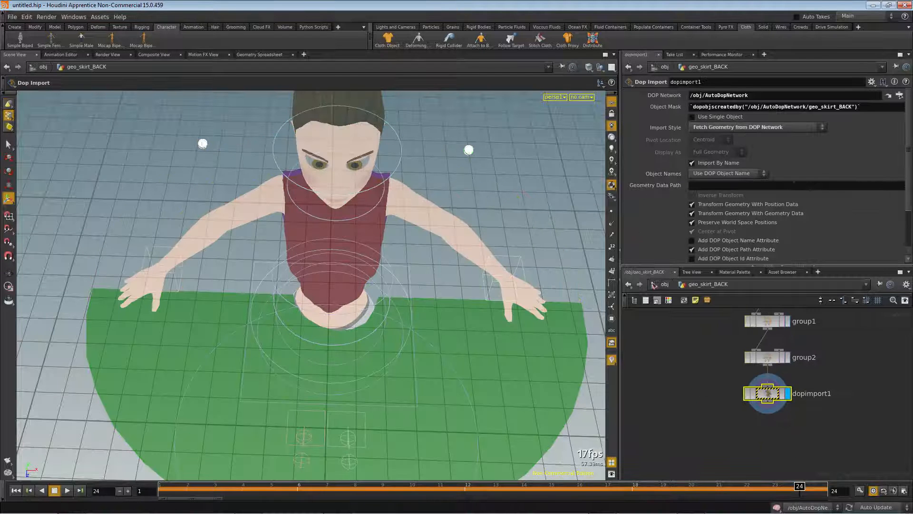
pyautogui.click(654, 284)
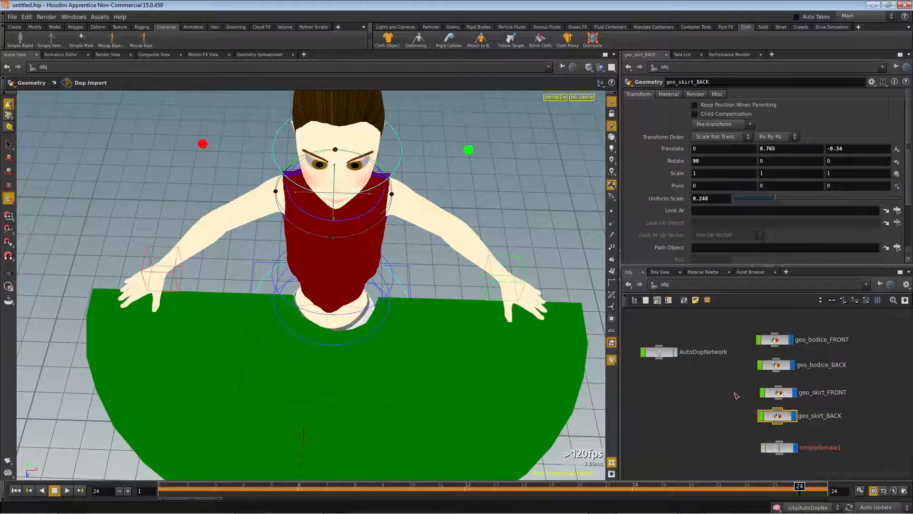
# Try raising geo_skirt_BACK to Translate Y 1.025 to bring the back panel into view
pyautogui.click(540, 39)
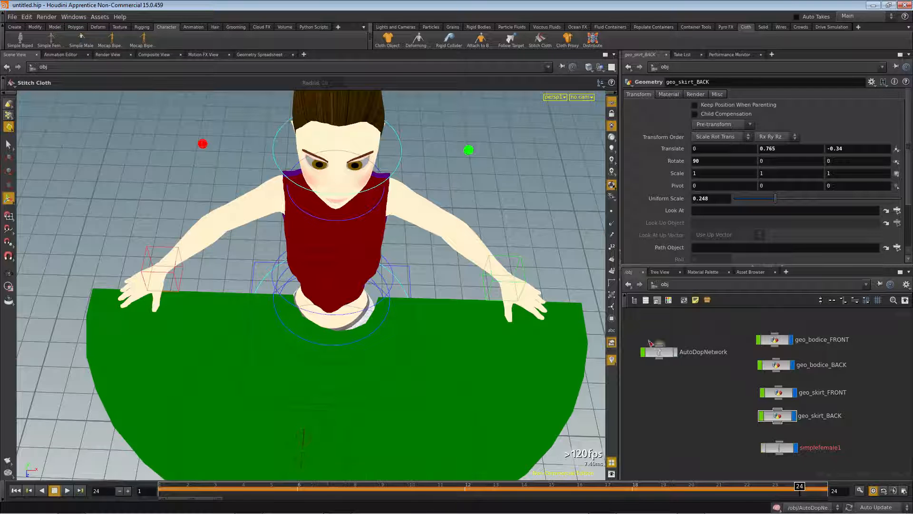
pyautogui.press('Escape')
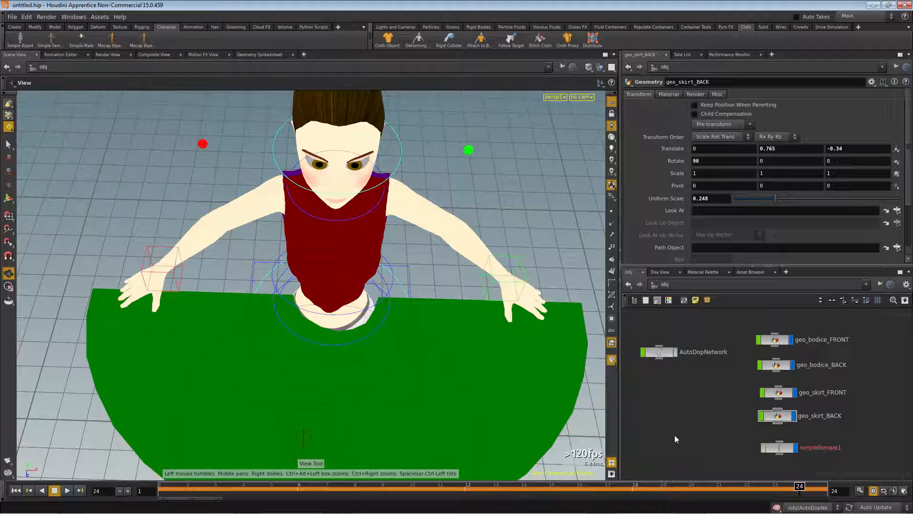
pyautogui.moveTo(485, 377); pyautogui.dragTo(339, 299)
pyautogui.click(777, 416)
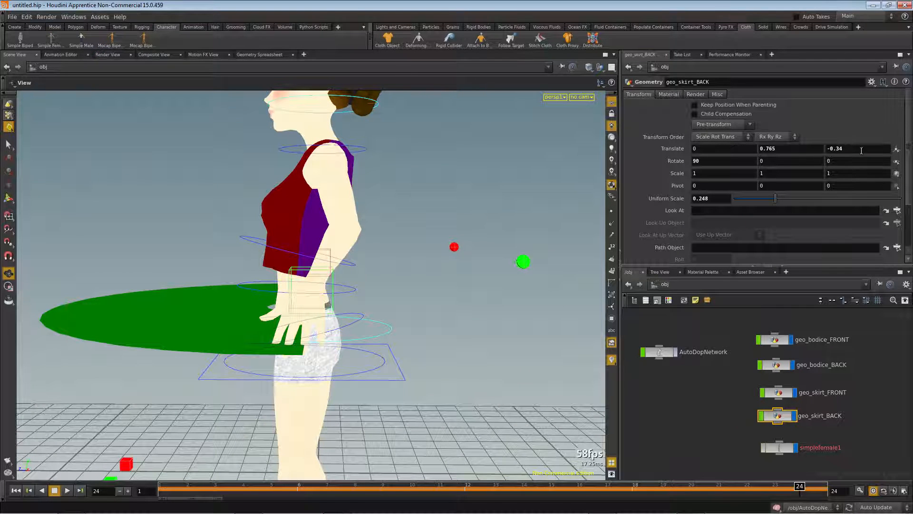
pyautogui.moveTo(790, 145); pyautogui.dragTo(903, 182, button='middle')
pyautogui.hotkey('space', 'h')
pyautogui.moveTo(477, 393); pyautogui.dragTo(499, 405)
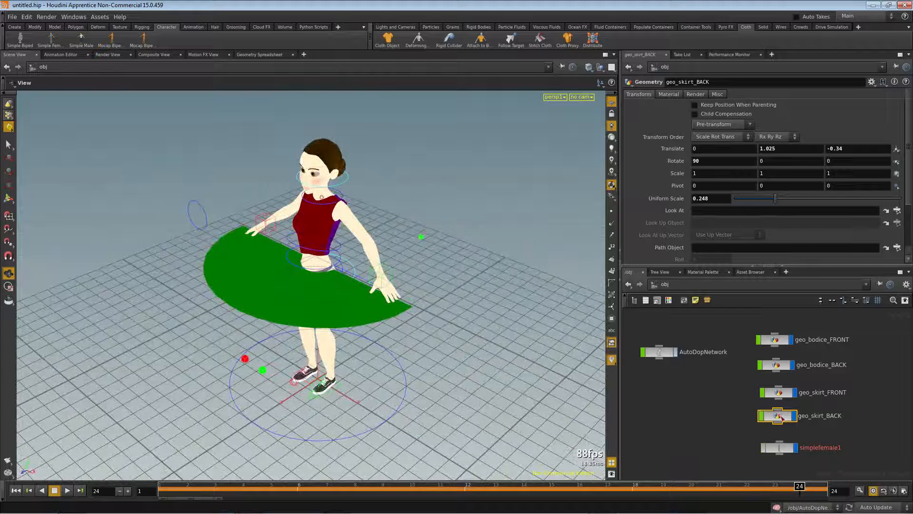
# Inspect the curve1 node inside the geo_skirt_BACK network and return to the object level
pyautogui.doubleClick(764, 418)
pyautogui.press('h')
pyautogui.click(769, 335)
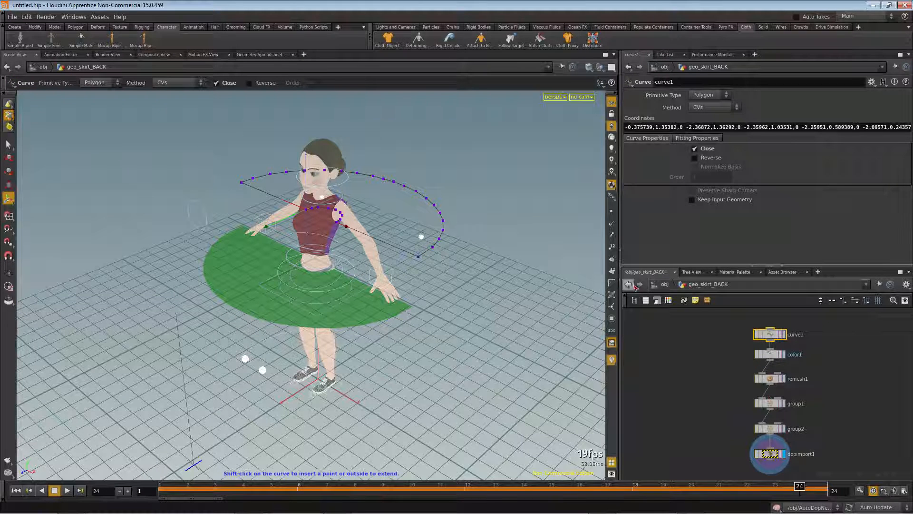
pyautogui.click(662, 284)
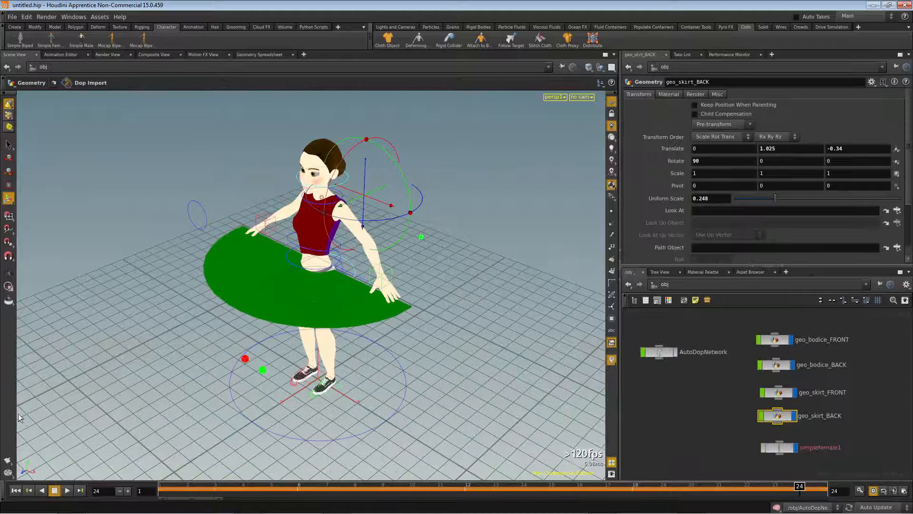
# Rewind to frame 1 and set geo_skirt_BACK's Translate Y to 0.765 so it is level with the front panel
pyautogui.click(15, 490)
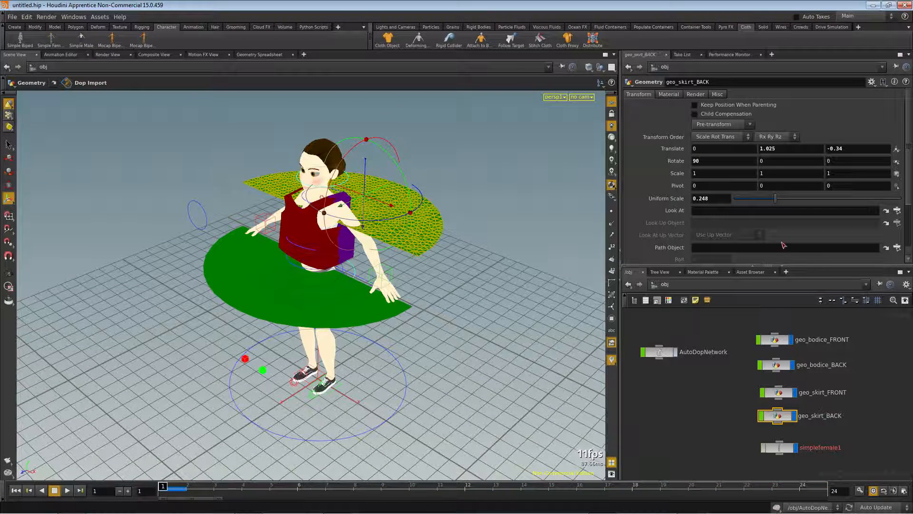
pyautogui.click(787, 397)
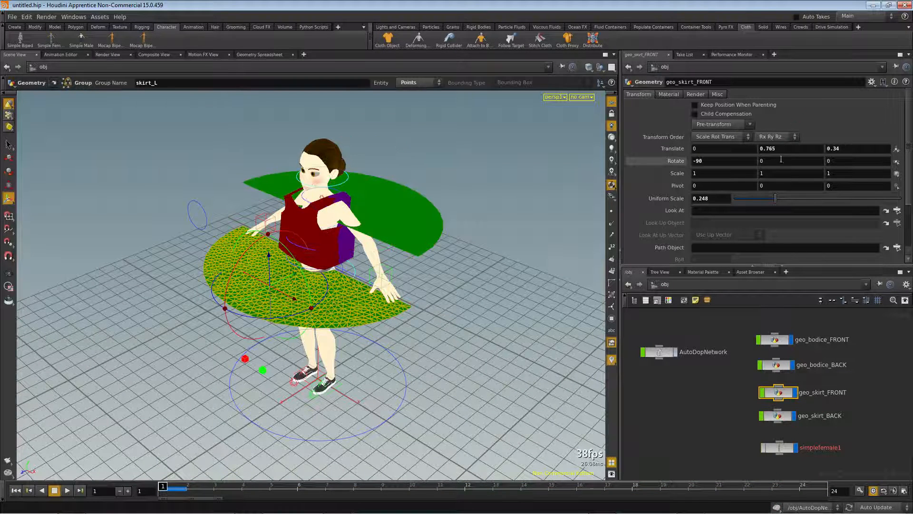
pyautogui.click(776, 417)
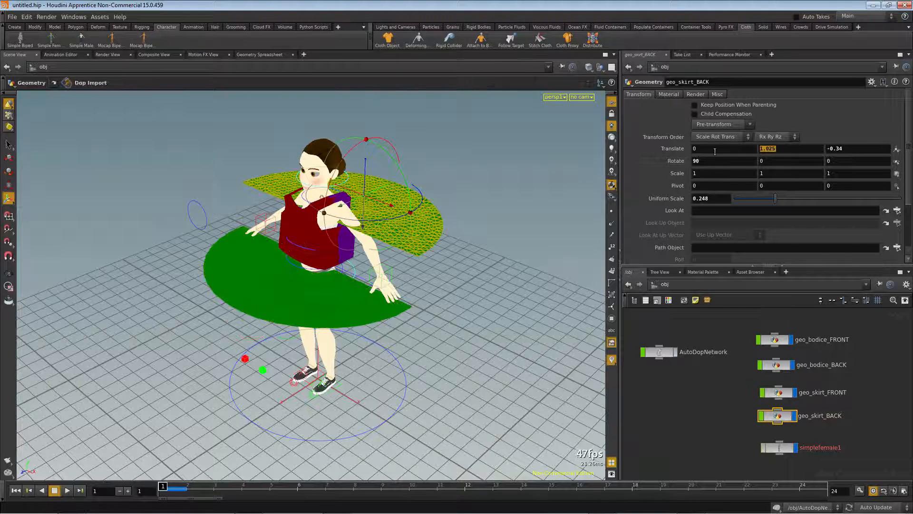
pyautogui.write('0.765')
pyautogui.press('Return')
pyautogui.press('Escape')
pyautogui.moveTo(442, 269)
pyautogui.mouseDown()
pyautogui.moveTo(449, 247)
pyautogui.moveTo(456, 267)
pyautogui.mouseUp()
pyautogui.scroll(3, 462, 265)
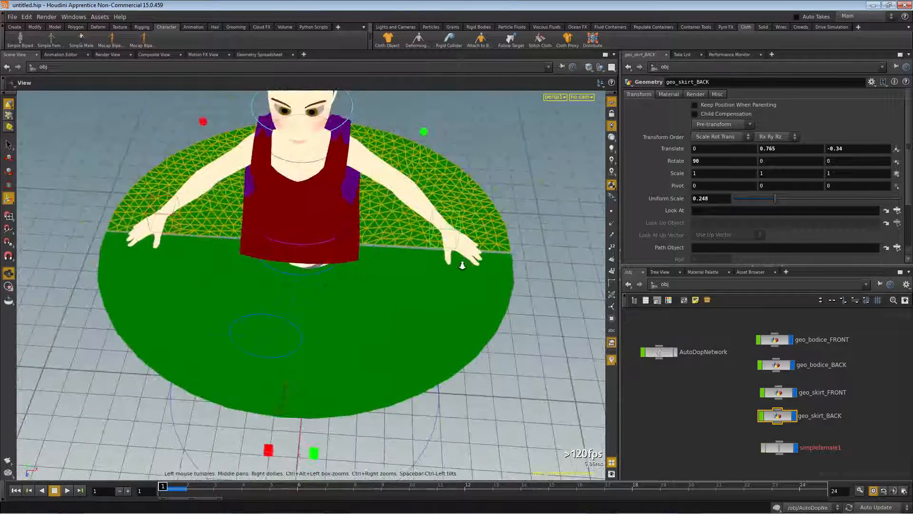
# Try to start a cloth stitch on the skirt with geo_skirt_FRONT as the constrained cloth
pyautogui.press('Return')
pyautogui.click(703, 407)
pyautogui.click(540, 39)
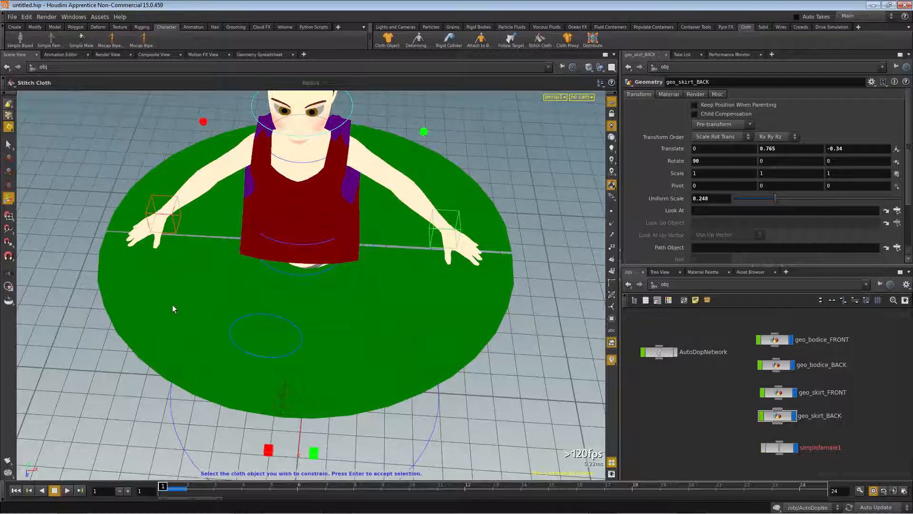
pyautogui.press('Return')
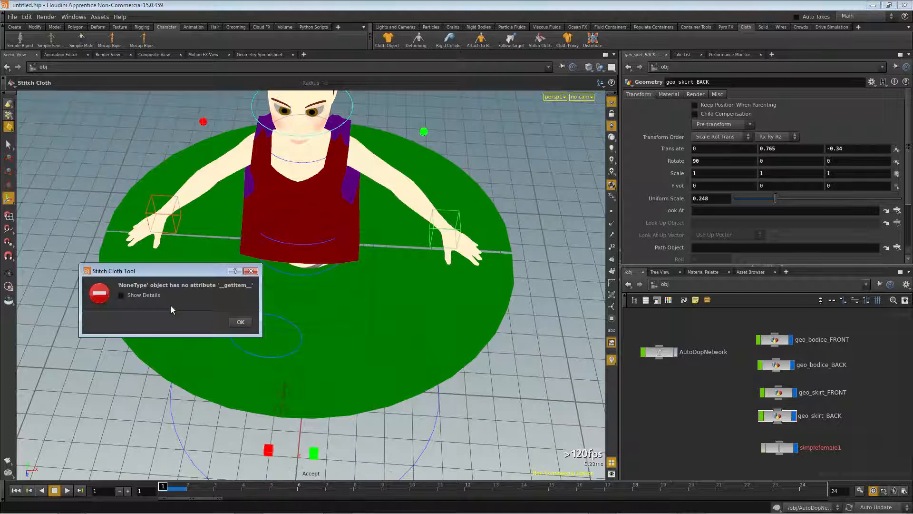
pyautogui.click(240, 322)
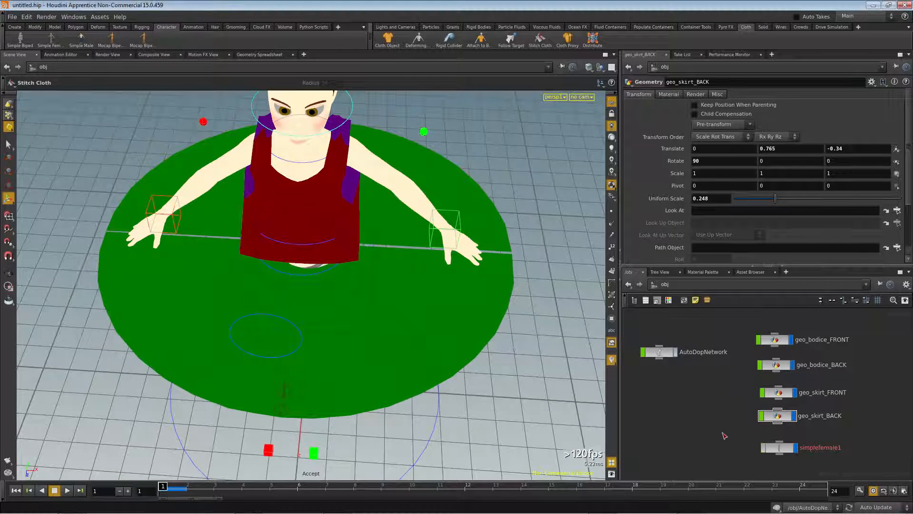
pyautogui.click(772, 396)
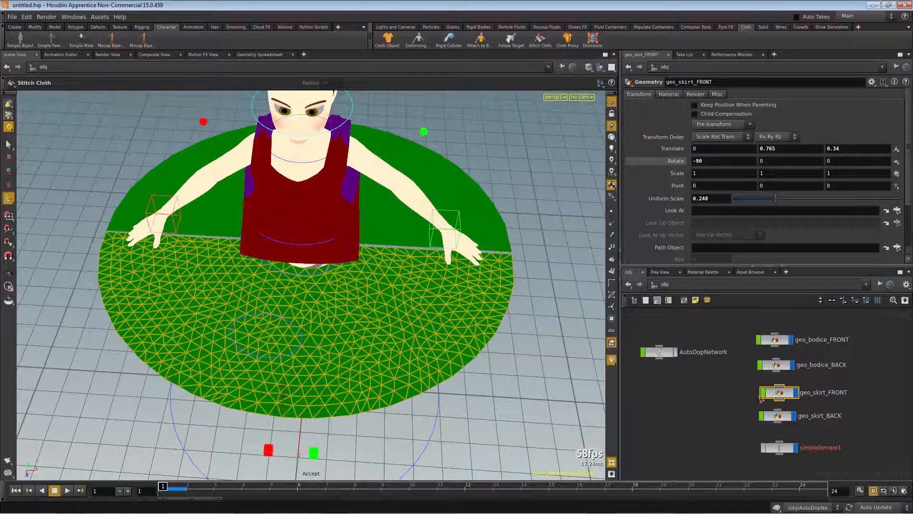
pyautogui.click(541, 39)
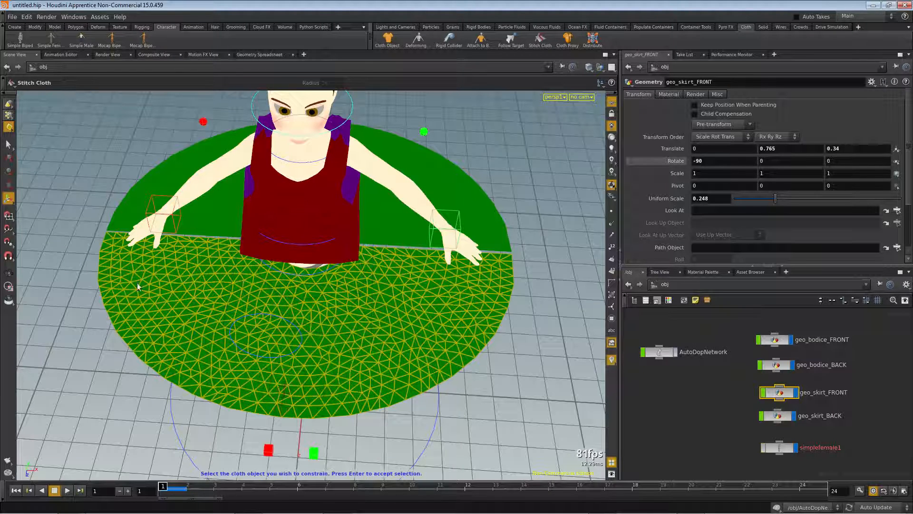
pyautogui.press('Return')
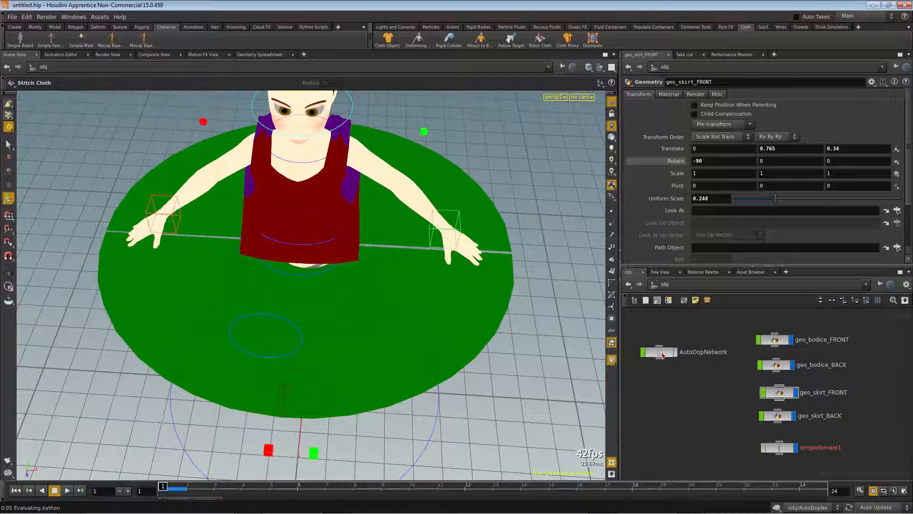
# Check which skirt panels are present as cloth objects inside AutoDopNetwork
pyautogui.moveTo(698, 405); pyautogui.dragTo(723, 499, button='middle')
pyautogui.moveTo(865, 344); pyautogui.dragTo(841, 409, button='middle')
pyautogui.scroll(3, 800, 396)
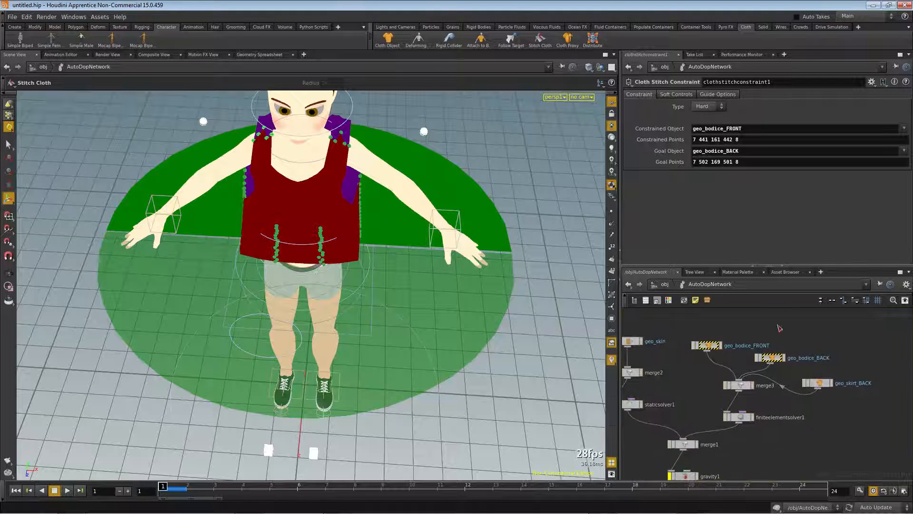
pyautogui.press('u')
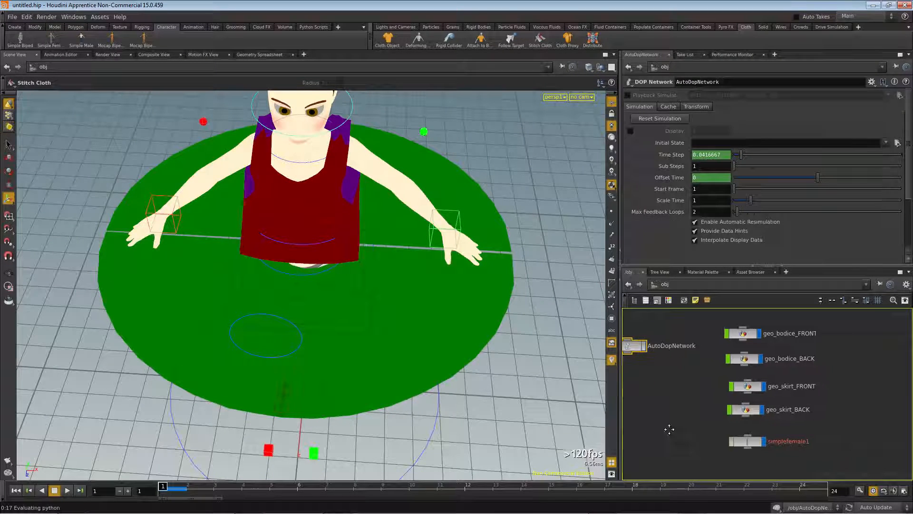
# Convert geo_skirt_FRONT into a cloth object and check its node inside AutoDopNetwork
pyautogui.click(747, 389)
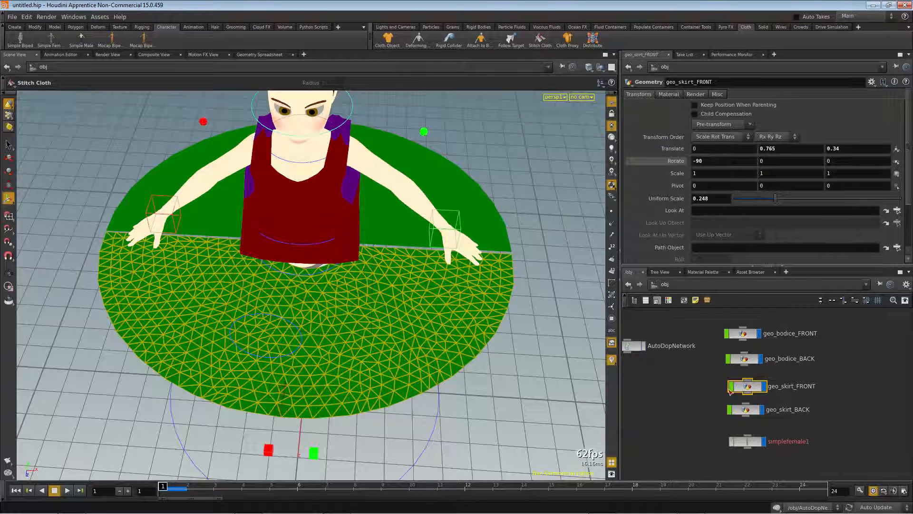
pyautogui.click(385, 39)
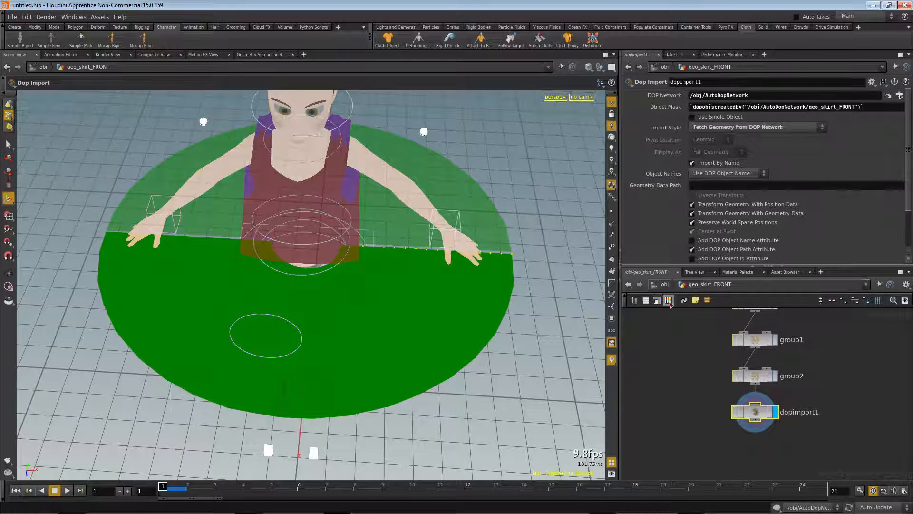
pyautogui.click(665, 284)
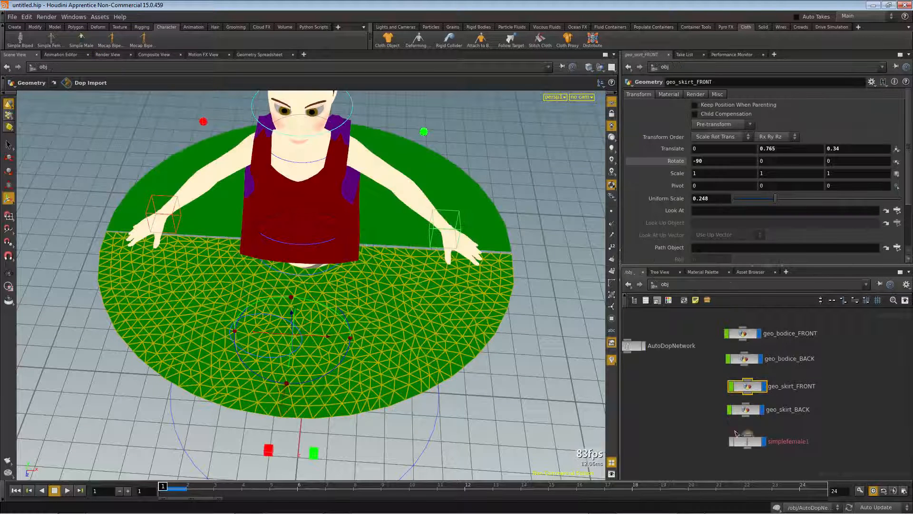
pyautogui.doubleClick(628, 341)
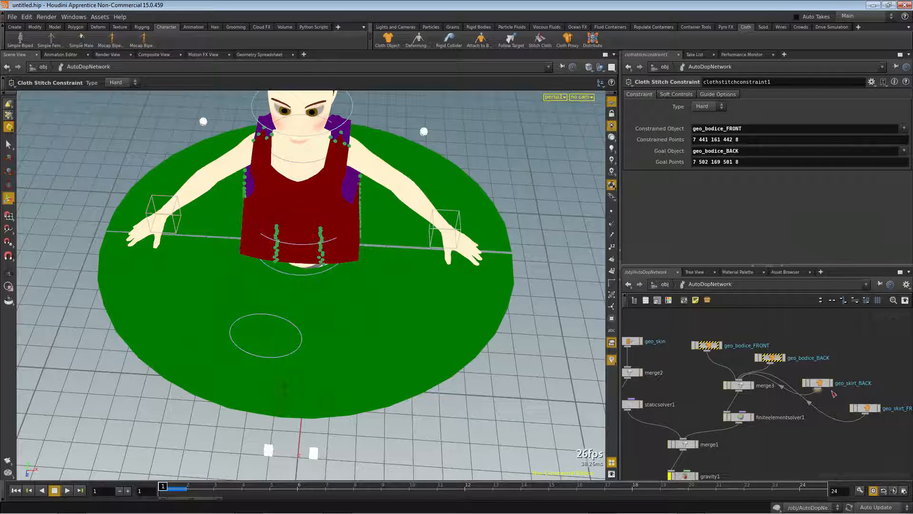
pyautogui.click(664, 284)
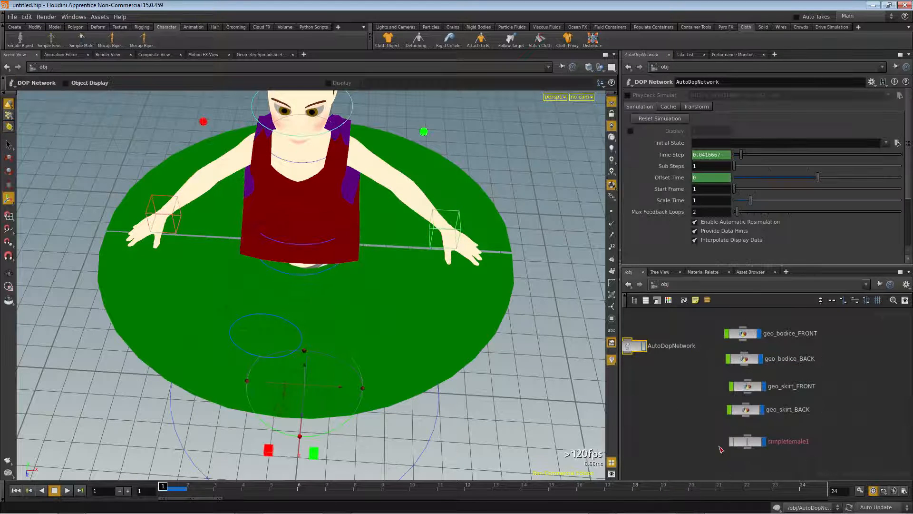
# Stitch the outer corner point 1 of geo_skirt_FRONT to corner point 1 of geo_skirt_BACK, beside the figure's right hand
pyautogui.click(687, 395)
pyautogui.click(539, 40)
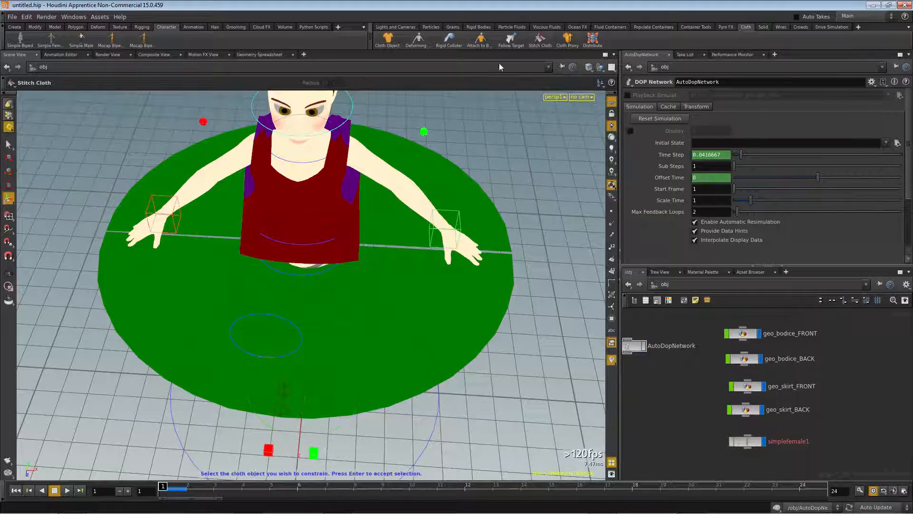
pyautogui.click(172, 304)
pyautogui.press('Return')
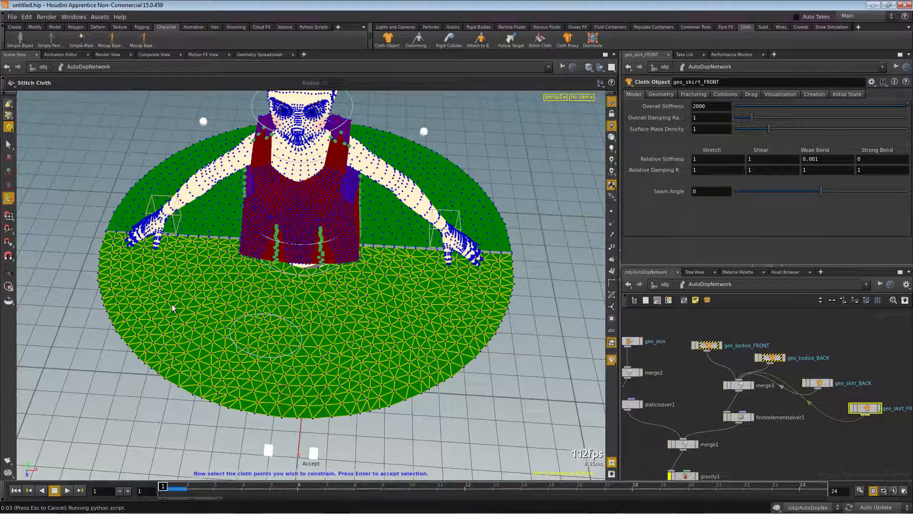
pyautogui.keyDown('alt'); pyautogui.moveTo(104, 259); pyautogui.dragTo(160, 391); pyautogui.keyUp('alt')
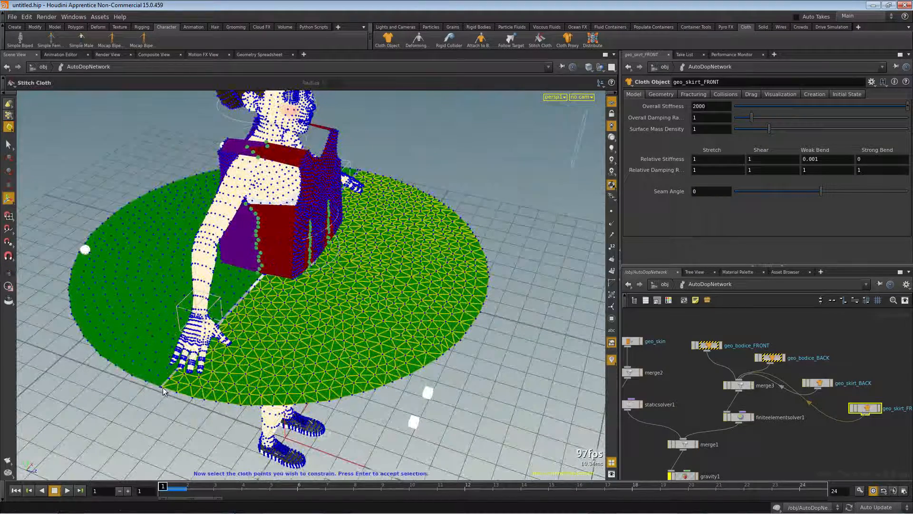
pyautogui.press('Return')
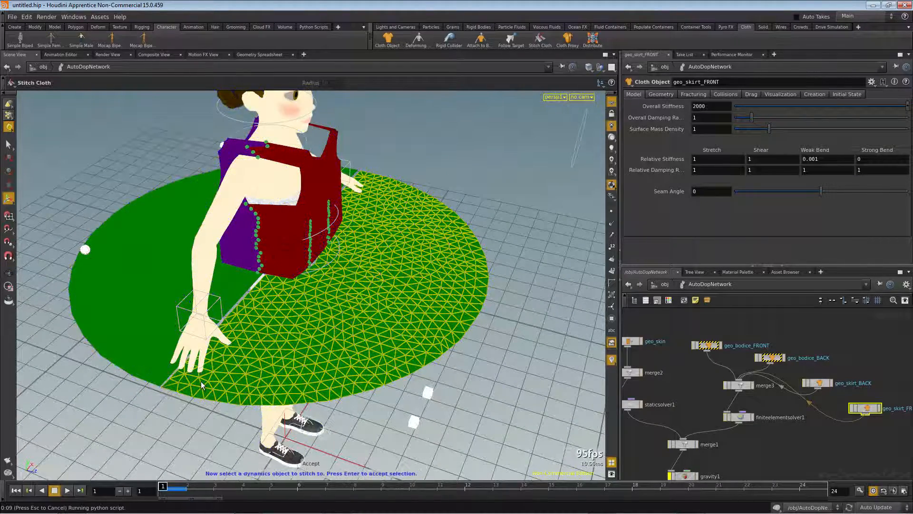
pyautogui.click(141, 347)
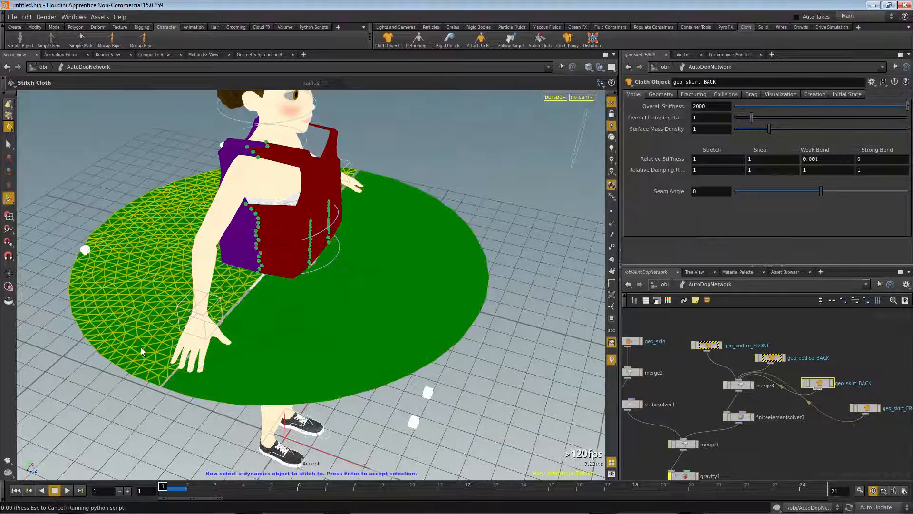
pyautogui.press('Return')
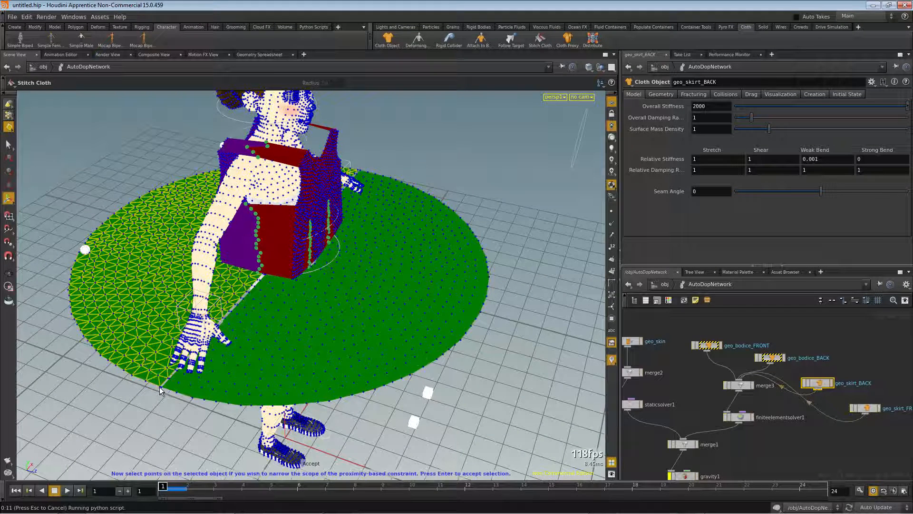
pyautogui.press('Return')
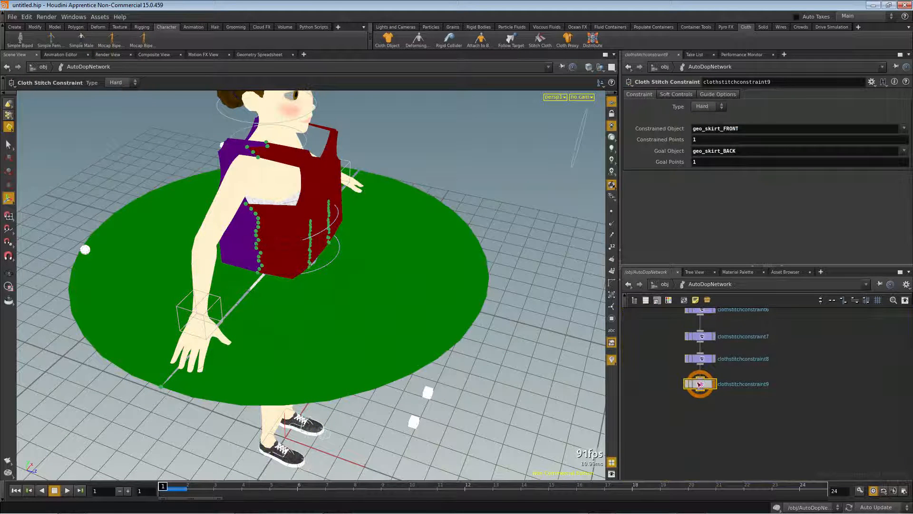
# Colour the skirt stitch node clothstitchconstraint9 dark green in the network
pyautogui.press('c')
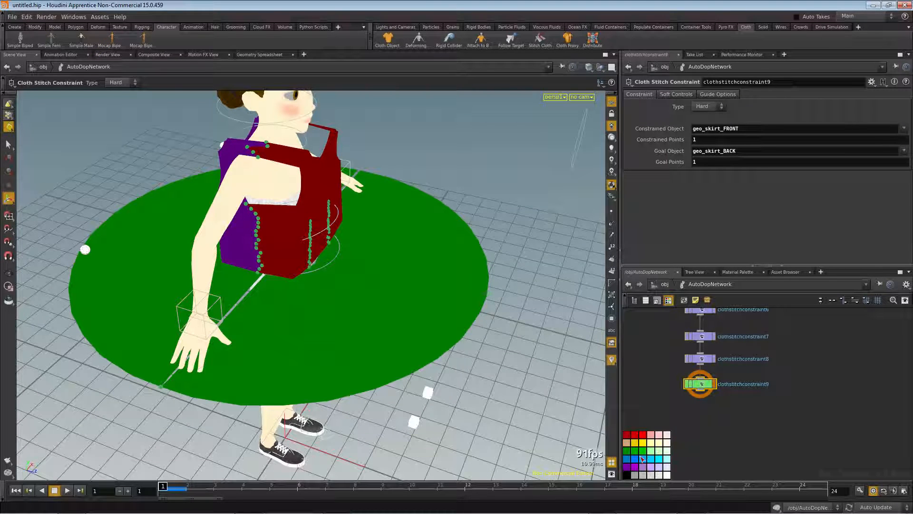
pyautogui.click(634, 454)
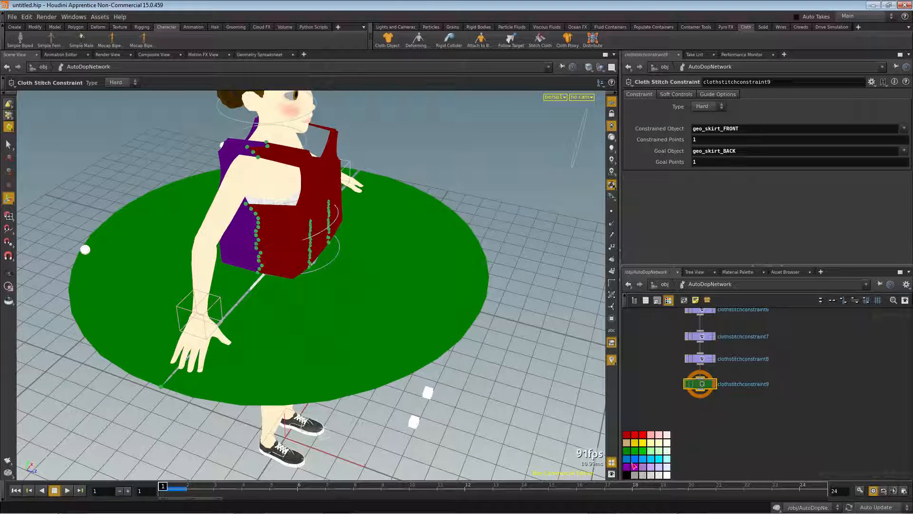
pyautogui.click(641, 451)
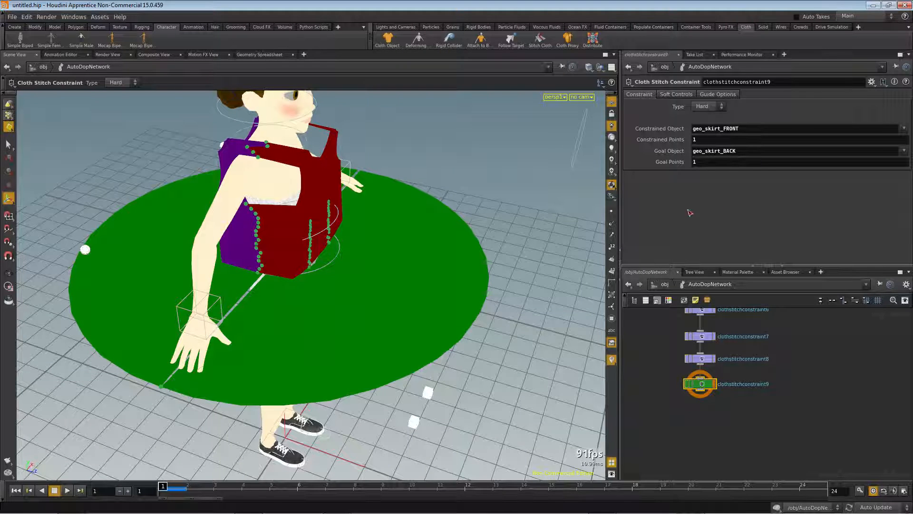
# Copy the skirt_R point pattern from geo_skirt_FRONT into the Constrained Points of clothstitchconstraint9
pyautogui.click(663, 285)
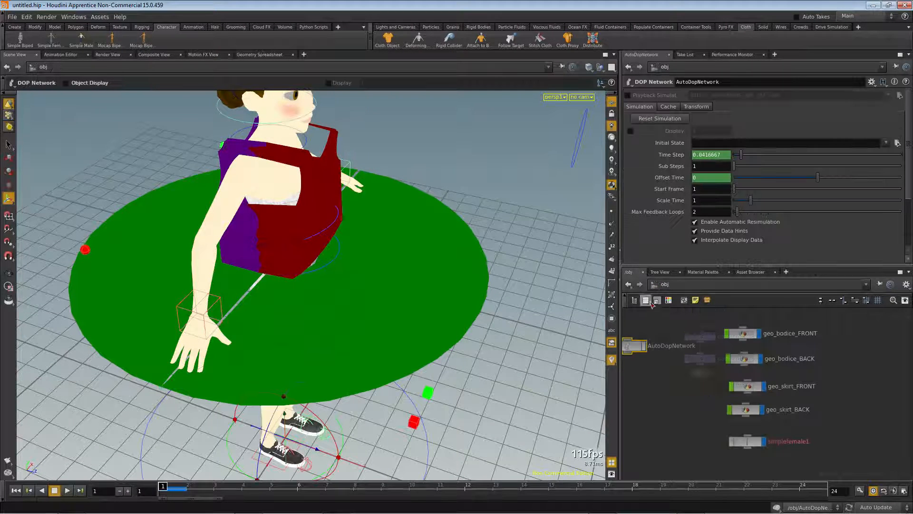
pyautogui.doubleClick(748, 386)
pyautogui.click(753, 340)
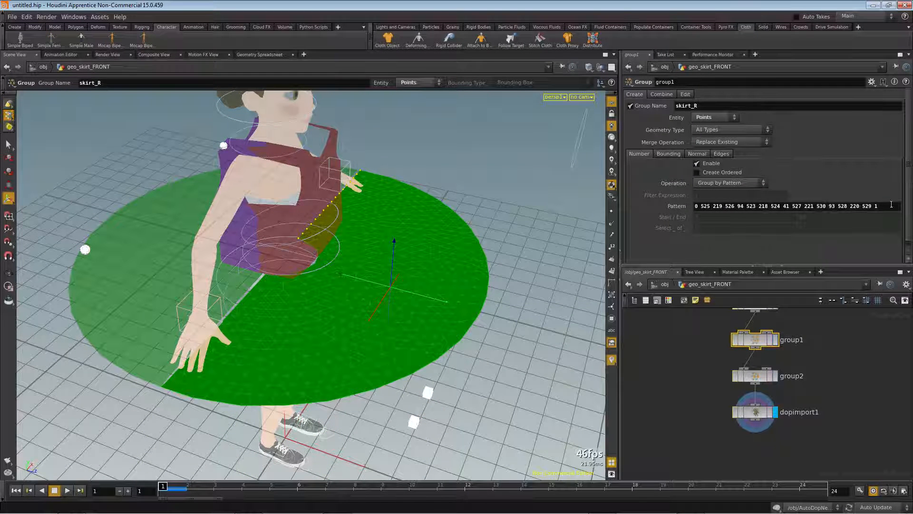
pyautogui.moveTo(891, 204); pyautogui.dragTo(577, 194)
pyautogui.hotkey('ctrl', 'c')
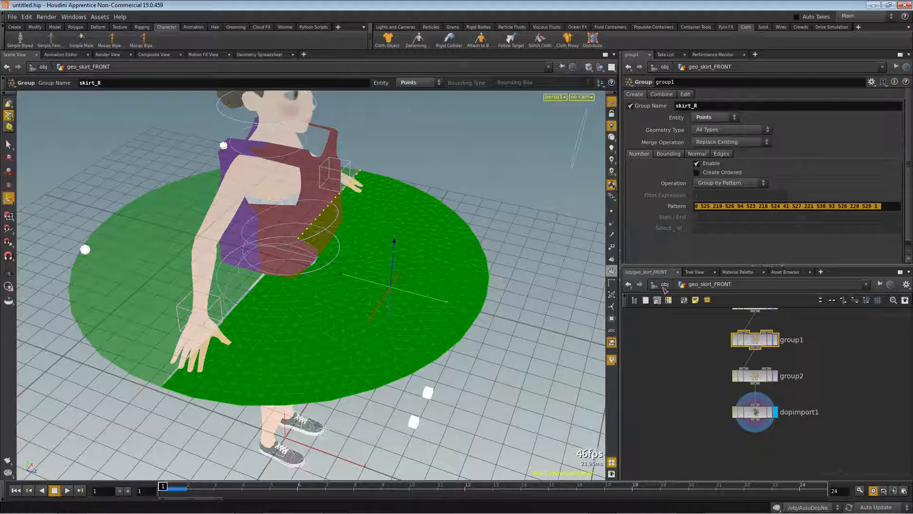
pyautogui.click(665, 285)
pyautogui.doubleClick(634, 345)
pyautogui.click(701, 384)
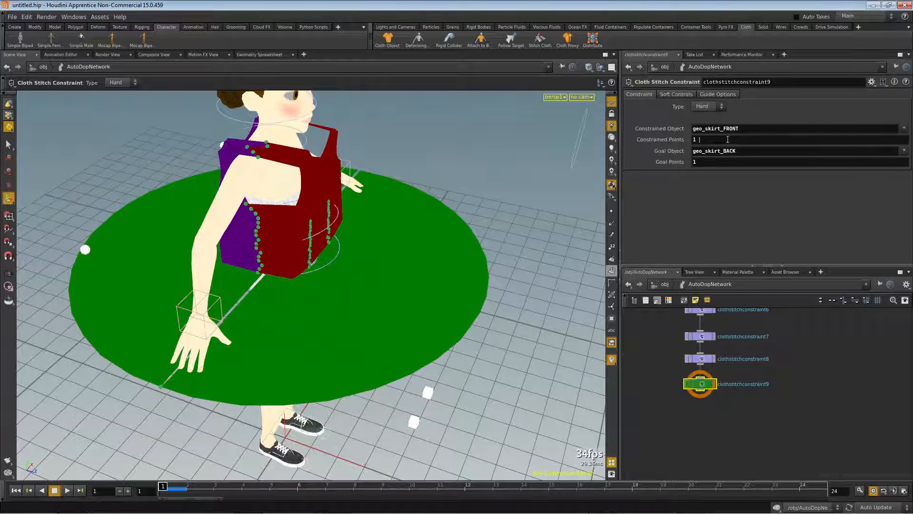
pyautogui.hotkey('ctrl', 'v')
pyautogui.press('Return')
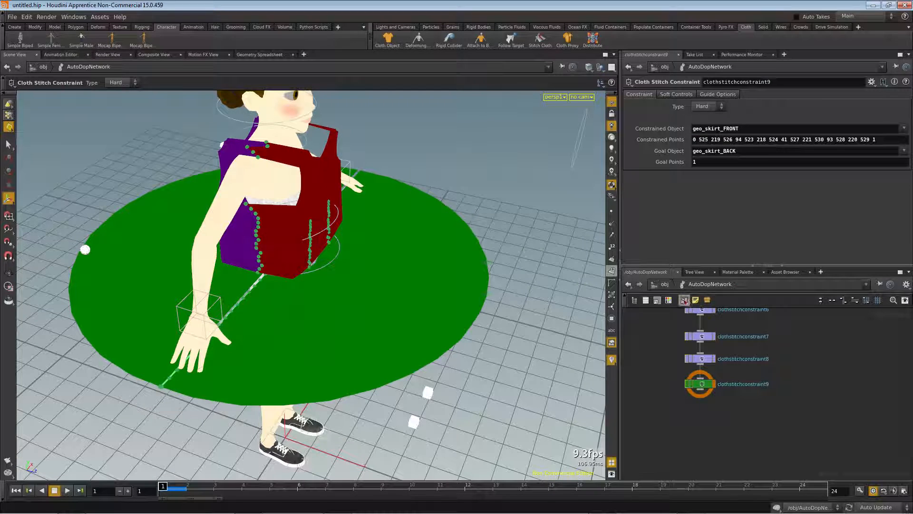
# Copy the skirt_R point pattern from geo_skirt_BACK into the Goal Points of clothstitchconstraint9
pyautogui.click(665, 284)
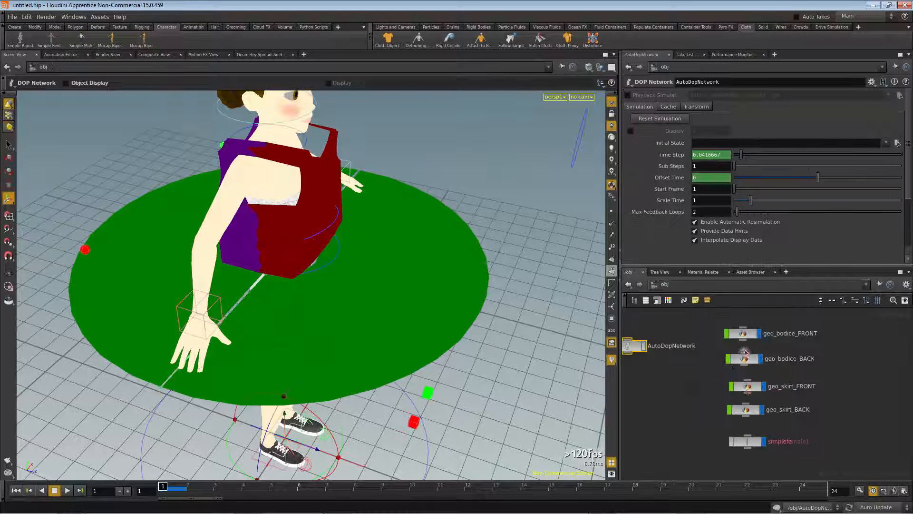
pyautogui.doubleClick(745, 410)
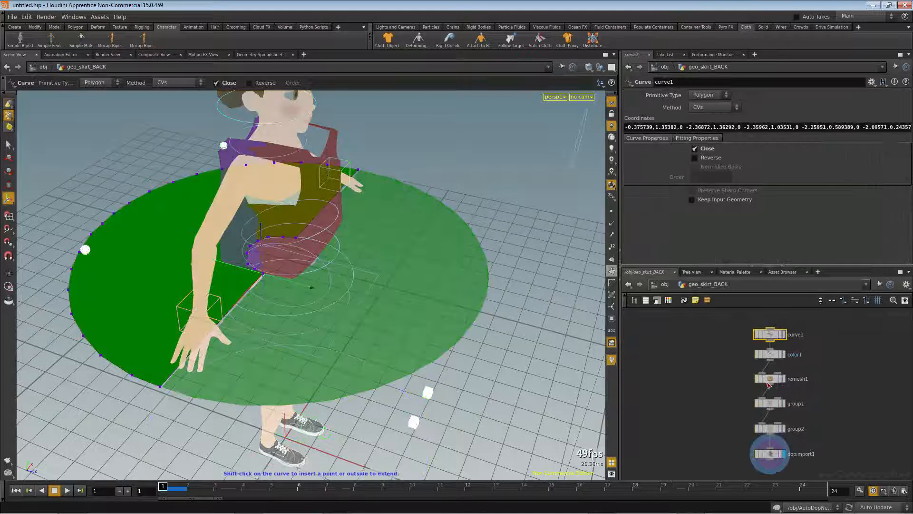
pyautogui.click(770, 403)
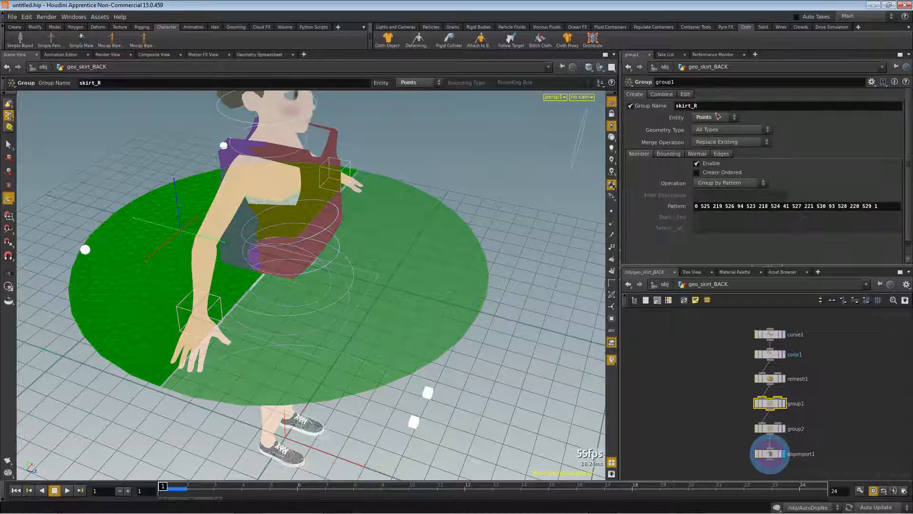
pyautogui.moveTo(880, 206); pyautogui.dragTo(661, 219)
pyautogui.hotkey('ctrl', 'c')
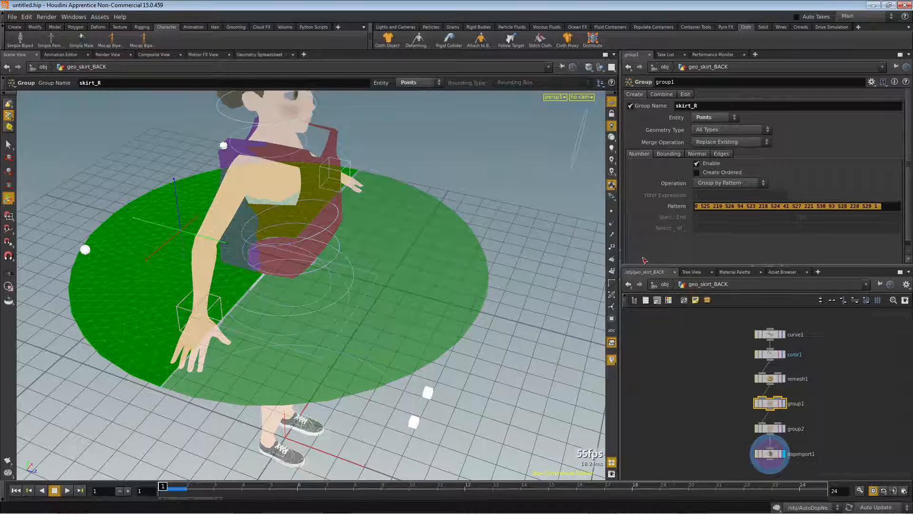
pyautogui.press('u')
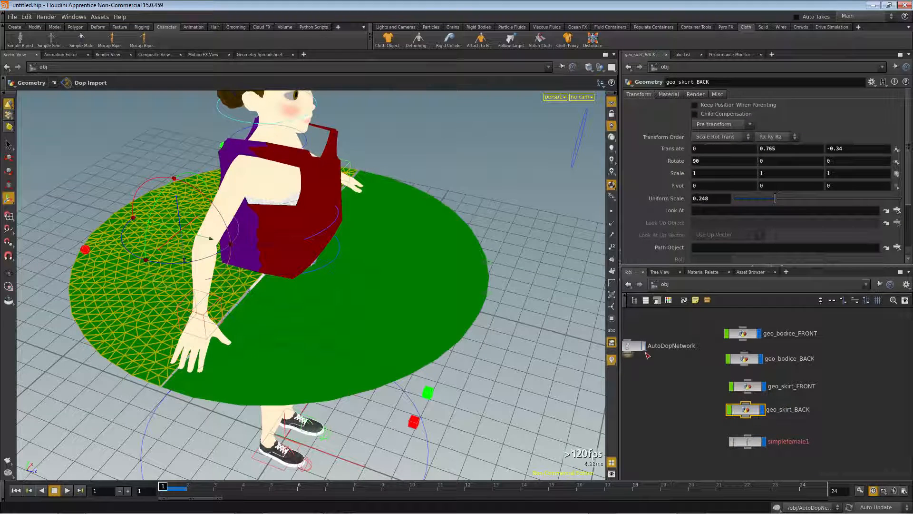
pyautogui.moveTo(689, 424); pyautogui.dragTo(730, 429, button='middle')
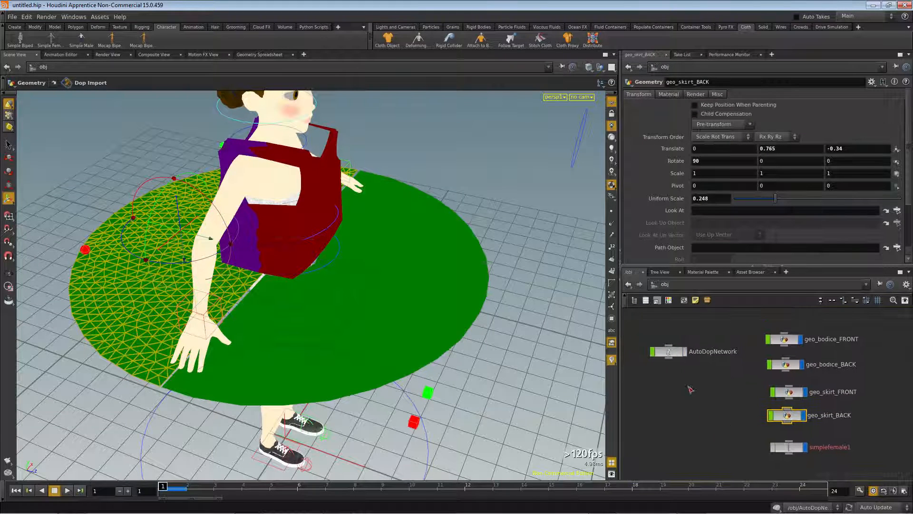
pyautogui.doubleClick(668, 352)
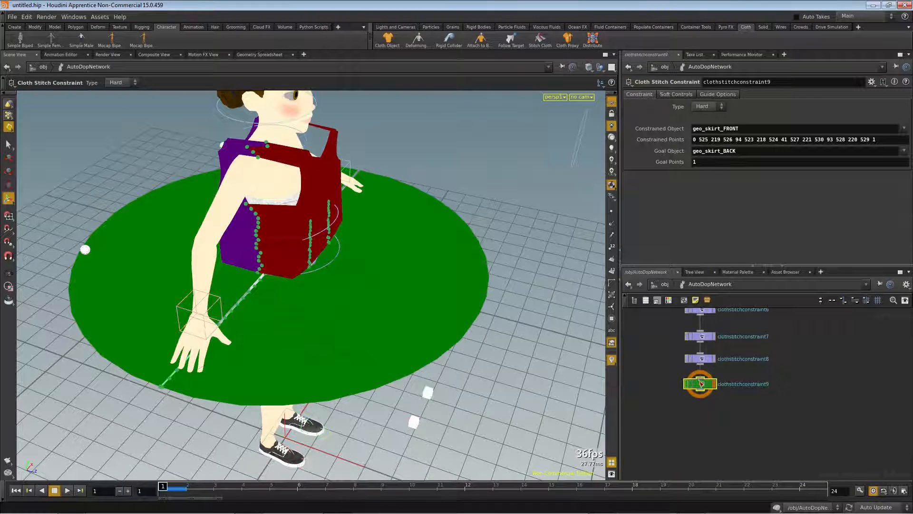
pyautogui.hotkey('ctrl', 'v')
pyautogui.press('Return')
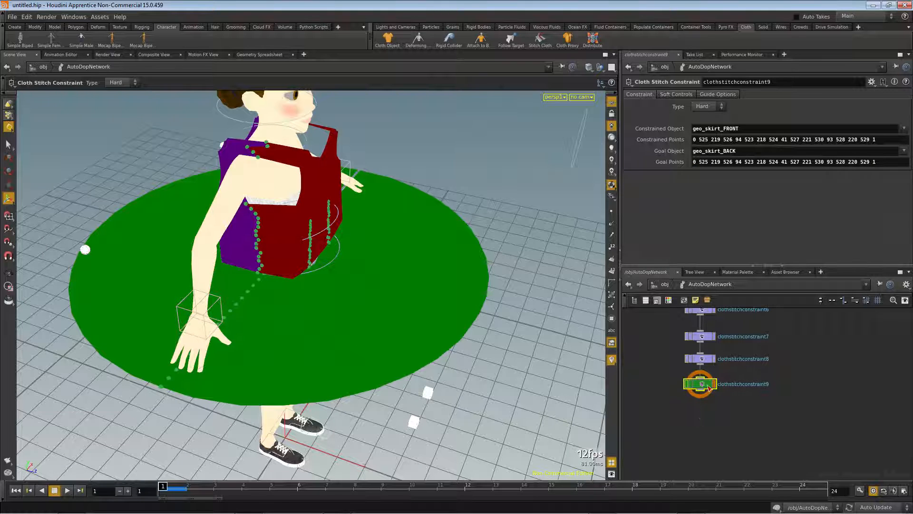
# Duplicate clothstitchconstraint9 below itself and replace the copy's Constrained Points with the skirt_L point pattern from geo_skirt_FRONT
pyautogui.keyDown('alt'); pyautogui.moveTo(708, 388); pyautogui.dragTo(700, 423); pyautogui.keyUp('alt')
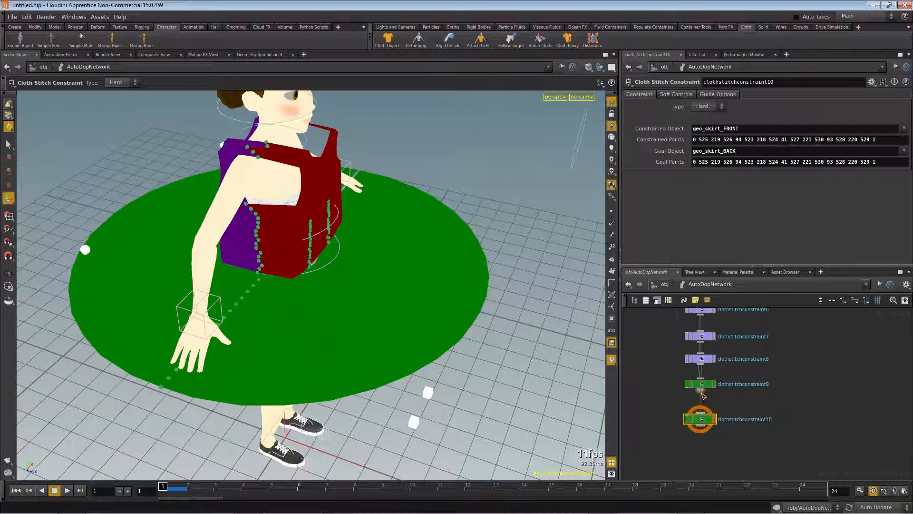
pyautogui.click(665, 285)
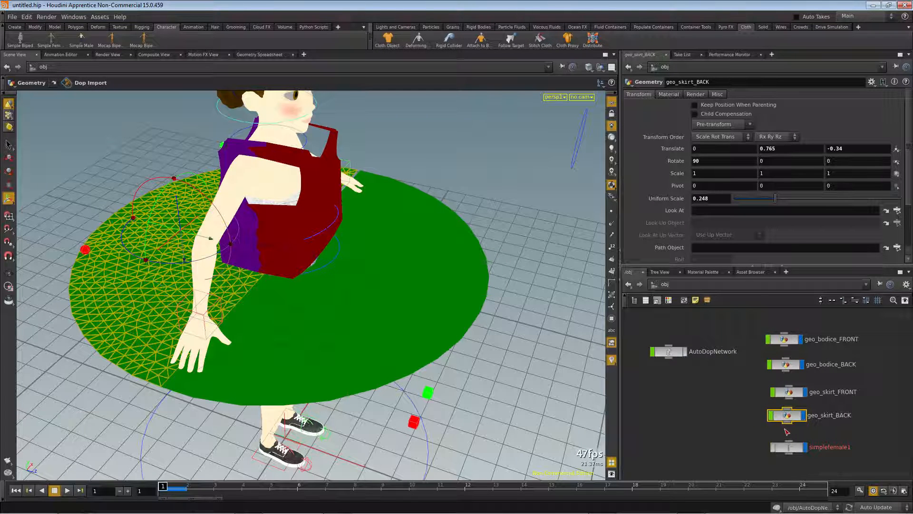
pyautogui.doubleClick(789, 392)
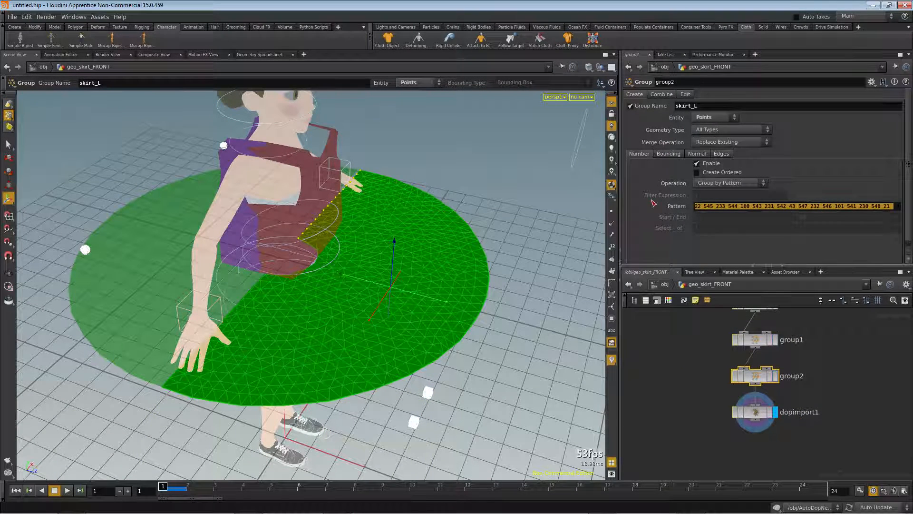
pyautogui.click(665, 283)
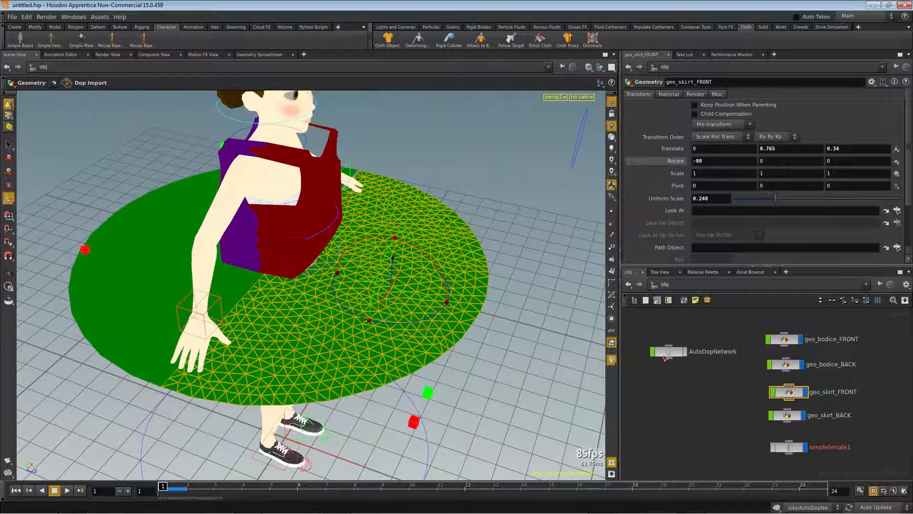
pyautogui.doubleClick(664, 355)
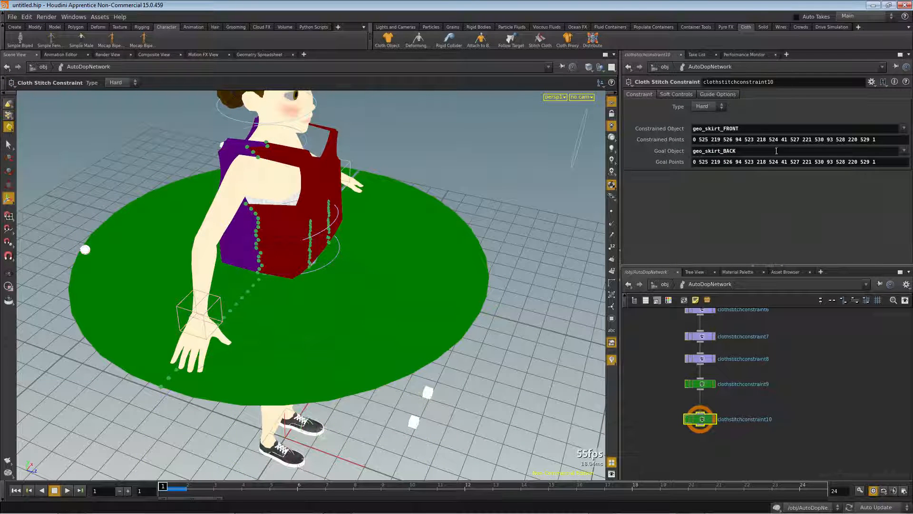
pyautogui.tripleClick(858, 139)
pyautogui.hotkey('ctrl', 'v')
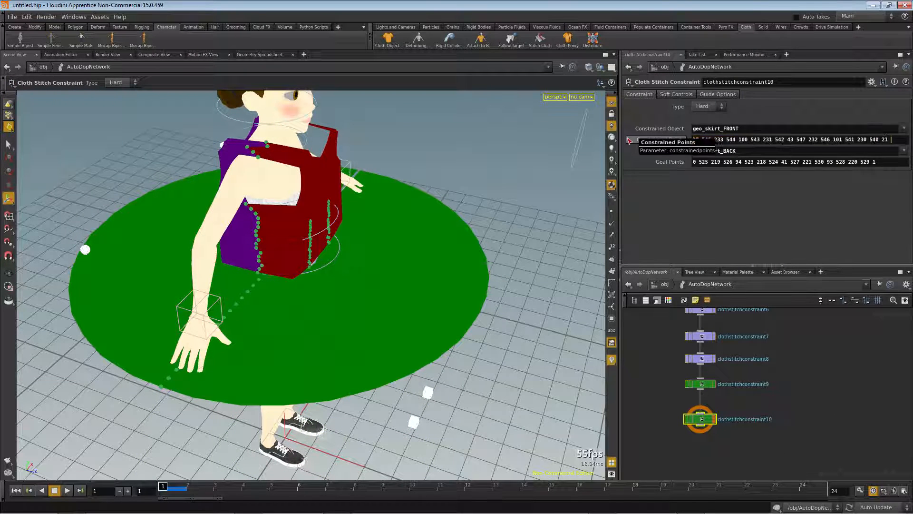
# Replace the Goal Points of clothstitchconstraint10 with the skirt_L point pattern copied from geo_skirt_BACK
pyautogui.click(665, 285)
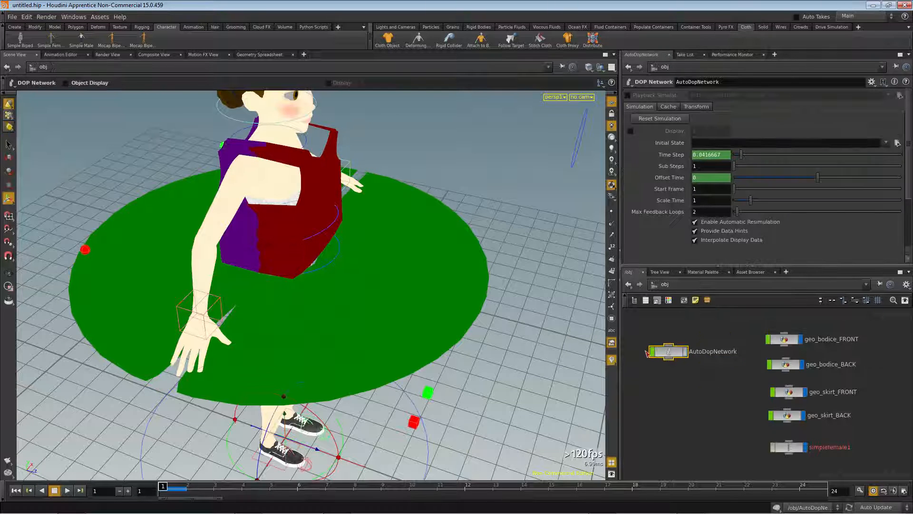
pyautogui.doubleClick(787, 416)
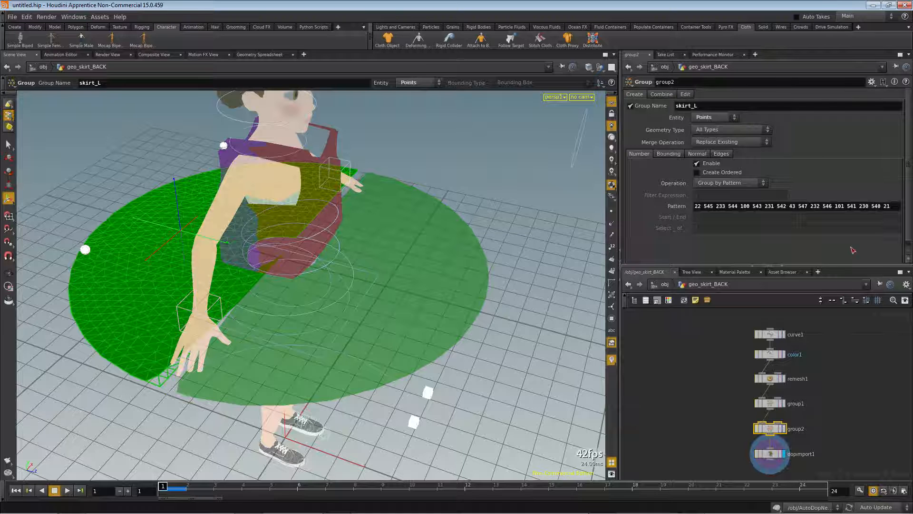
pyautogui.moveTo(897, 204); pyautogui.dragTo(678, 202)
pyautogui.hotkey('ctrl', 'c')
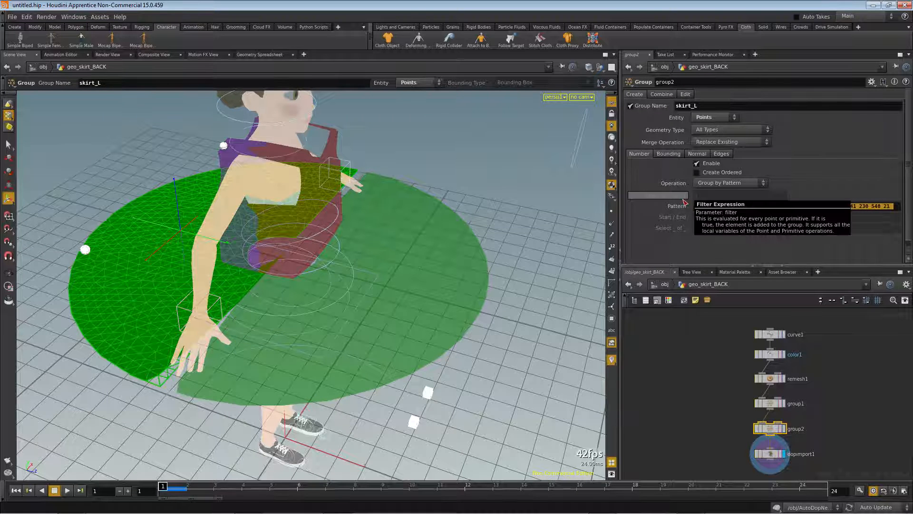
pyautogui.press('u')
pyautogui.click(668, 351)
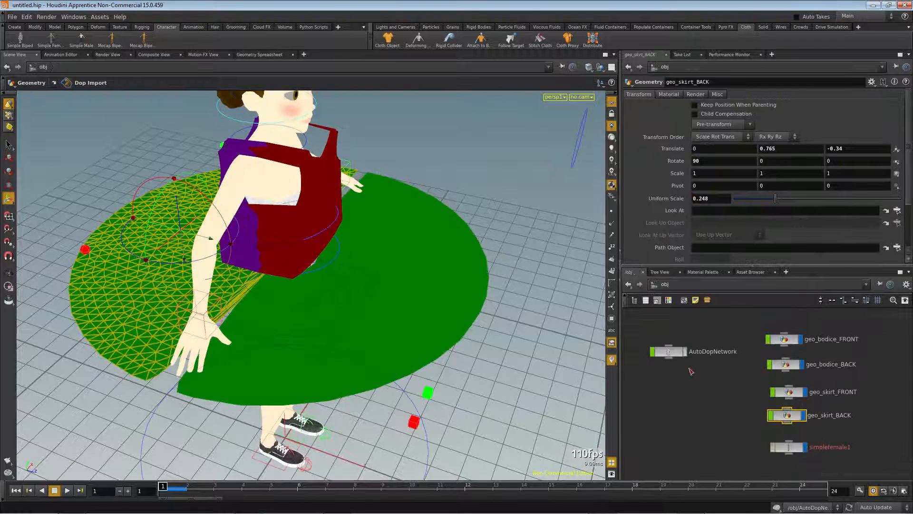
pyautogui.doubleClick(668, 352)
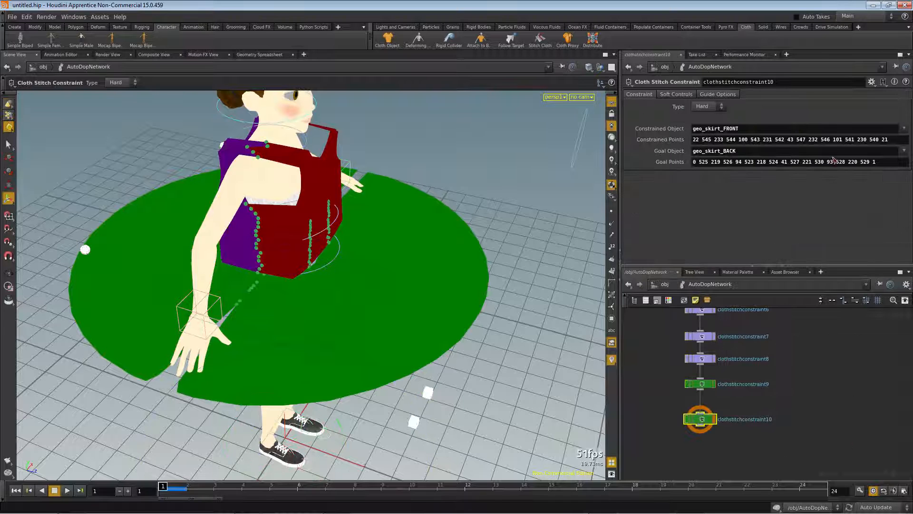
pyautogui.moveTo(880, 162); pyautogui.dragTo(682, 155)
pyautogui.hotkey('ctrl', 'v')
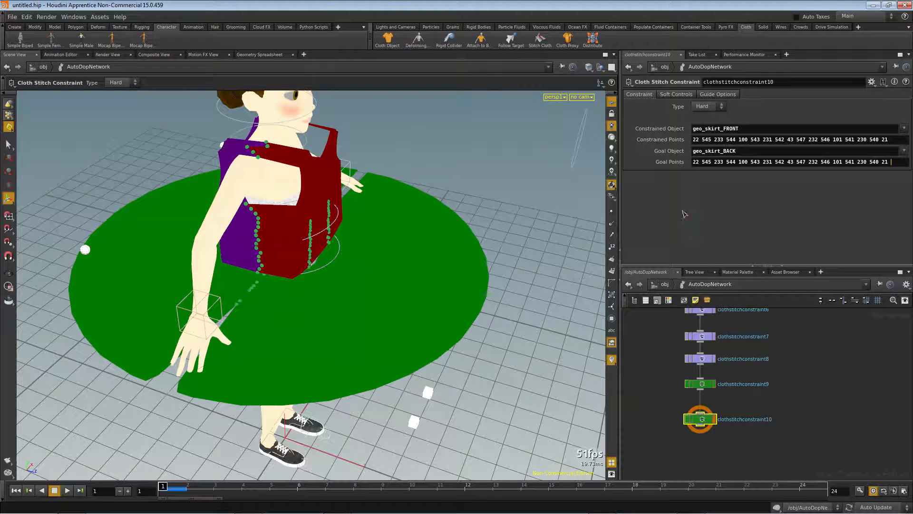
# Switch both skirt stitch constraints to Soft to inspect the stitched points along the side seams, and return them to Hard
pyautogui.moveTo(661, 379); pyautogui.dragTo(773, 452)
pyautogui.click(721, 106)
pyautogui.click(700, 124)
pyautogui.press('Escape')
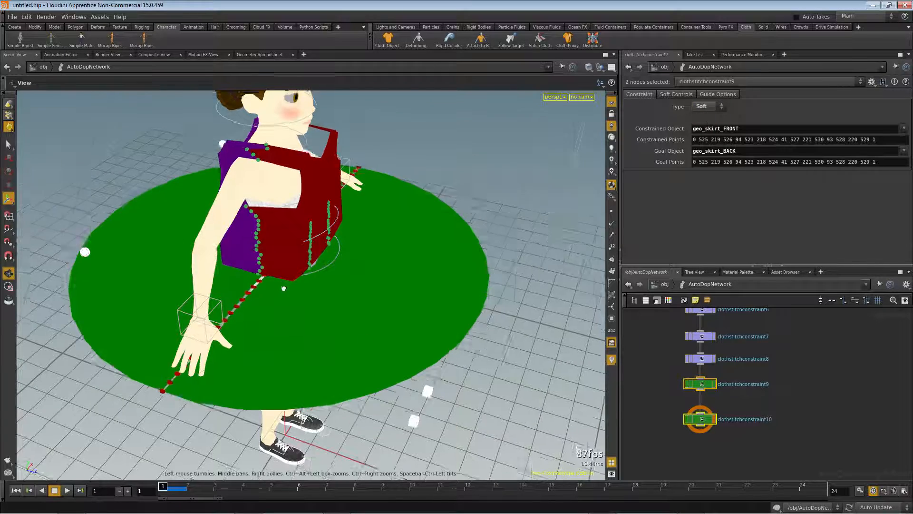
pyautogui.moveTo(340, 352); pyautogui.dragTo(154, 341)
pyautogui.scroll(10, 417, 352)
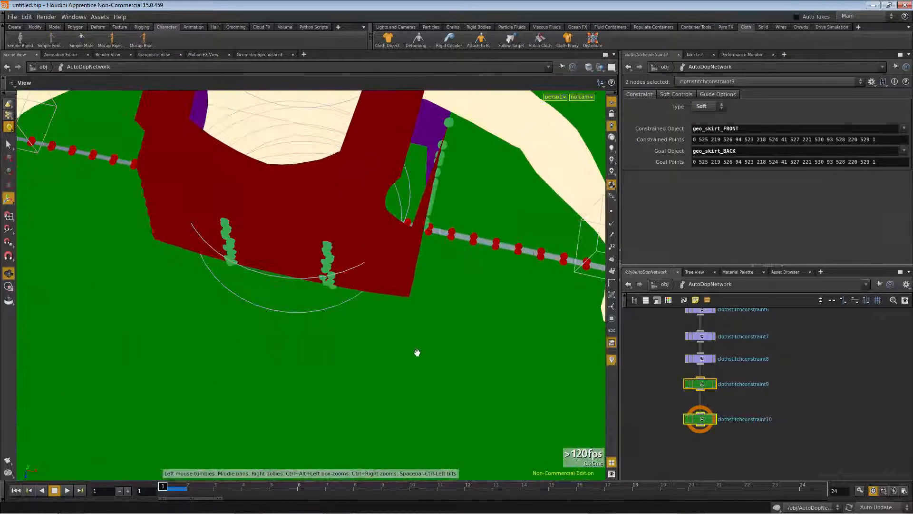
pyautogui.moveTo(417, 352); pyautogui.dragTo(203, 349, button='right')
pyautogui.moveTo(395, 267); pyautogui.dragTo(328, 274)
pyautogui.click(721, 106)
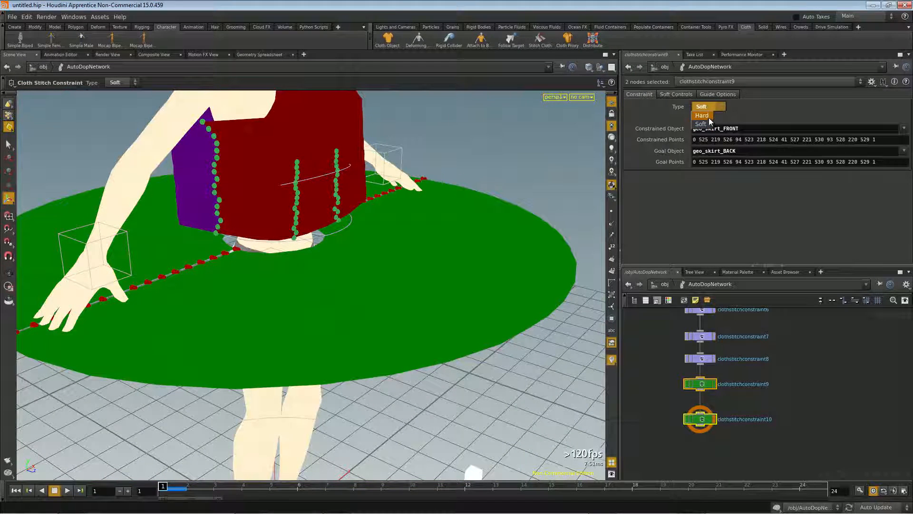
pyautogui.click(702, 115)
# Set the collision cloth thickness of the geo_skirt_BACK cloth object to 0.001
pyautogui.moveTo(849, 353); pyautogui.dragTo(761, 476, button='middle')
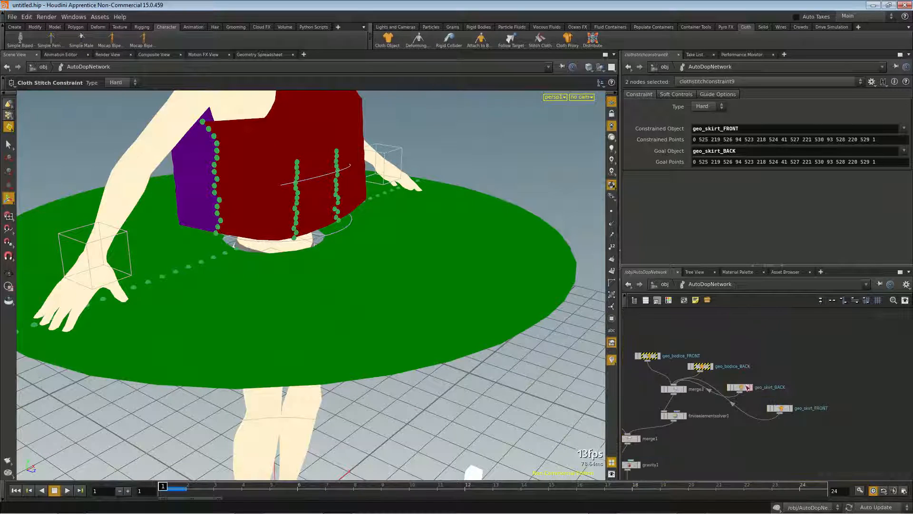
pyautogui.click(739, 386)
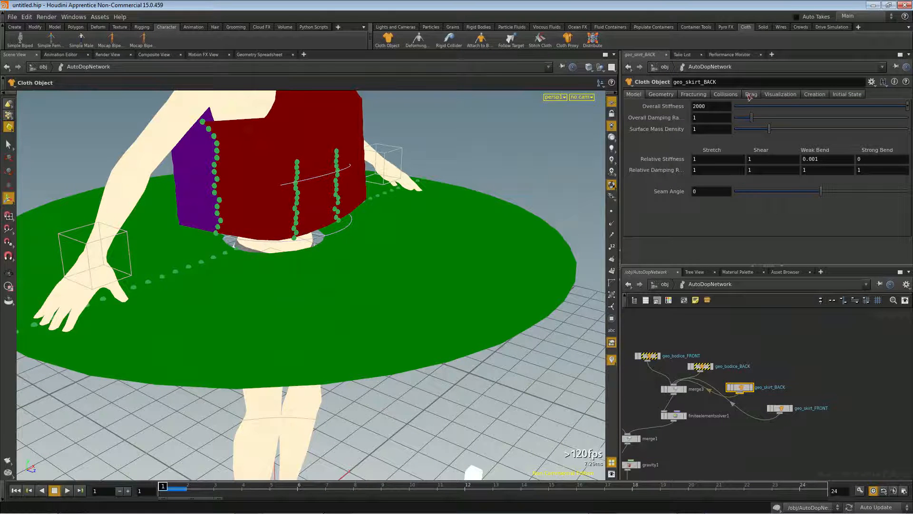
pyautogui.click(725, 96)
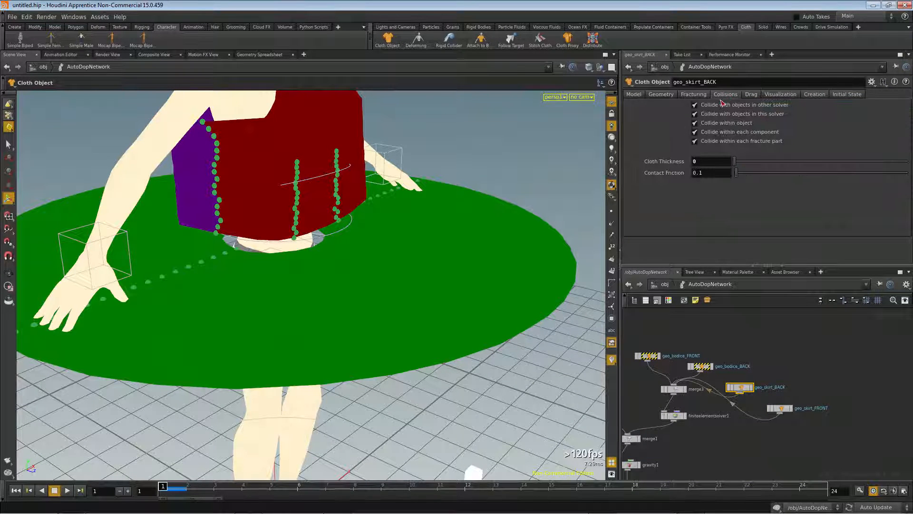
pyautogui.click(704, 368)
pyautogui.click(741, 389)
pyautogui.click(711, 160)
pyautogui.write('0.001')
pyautogui.press('Return')
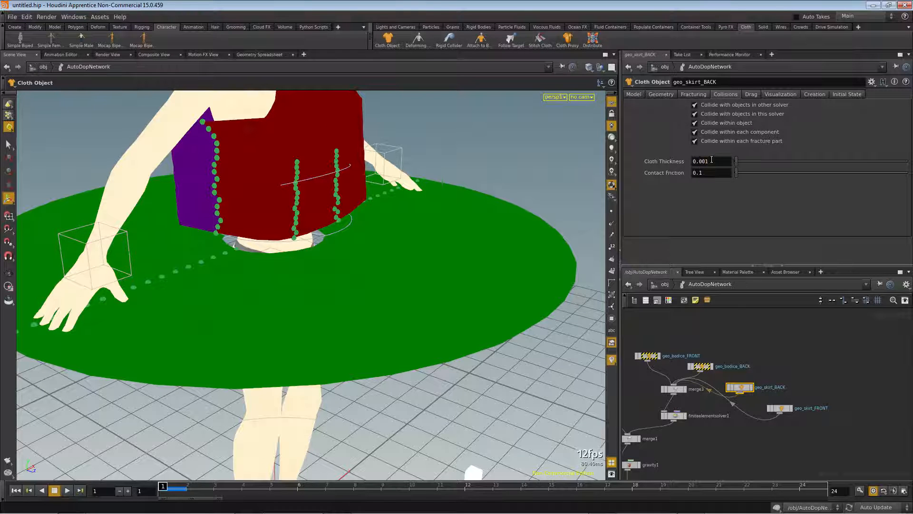
# Set the collision cloth thickness of the geo_skirt_FRONT cloth object to 0.001 and check the setting on both bodice cloth objects
pyautogui.click(780, 408)
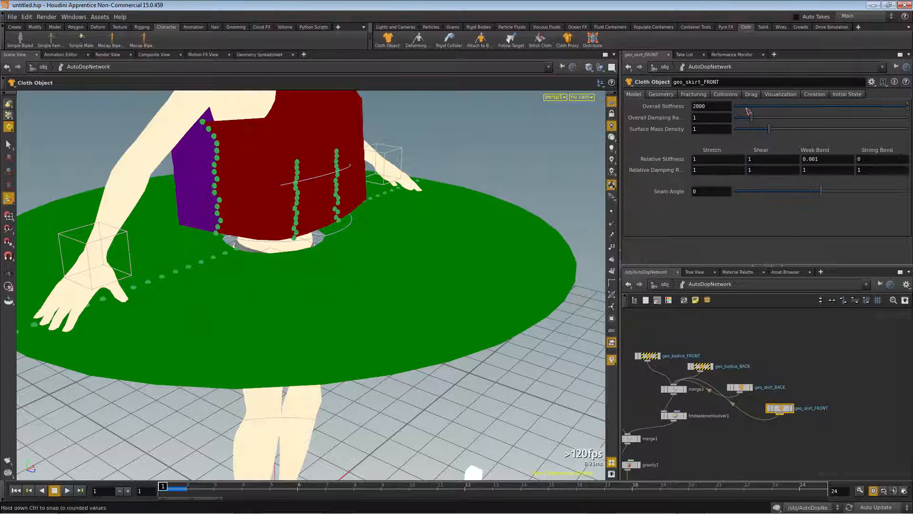
pyautogui.click(735, 96)
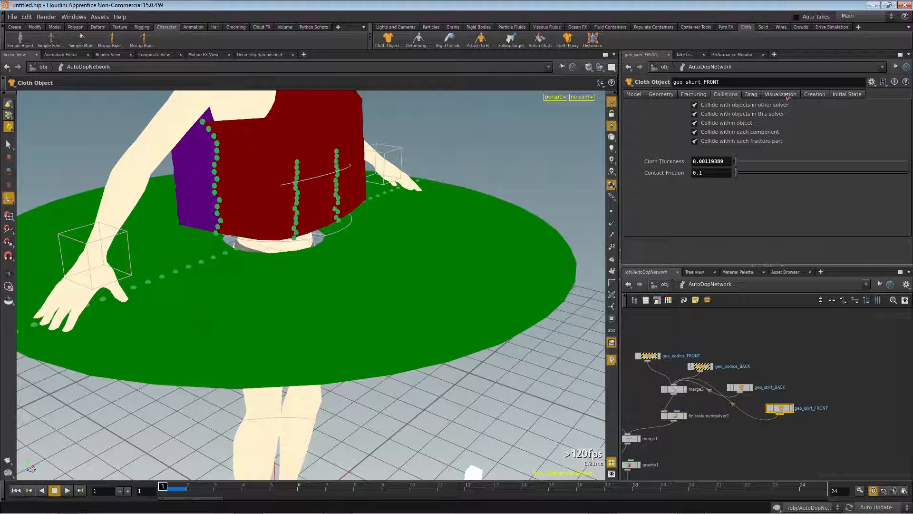
pyautogui.click(745, 389)
pyautogui.click(783, 409)
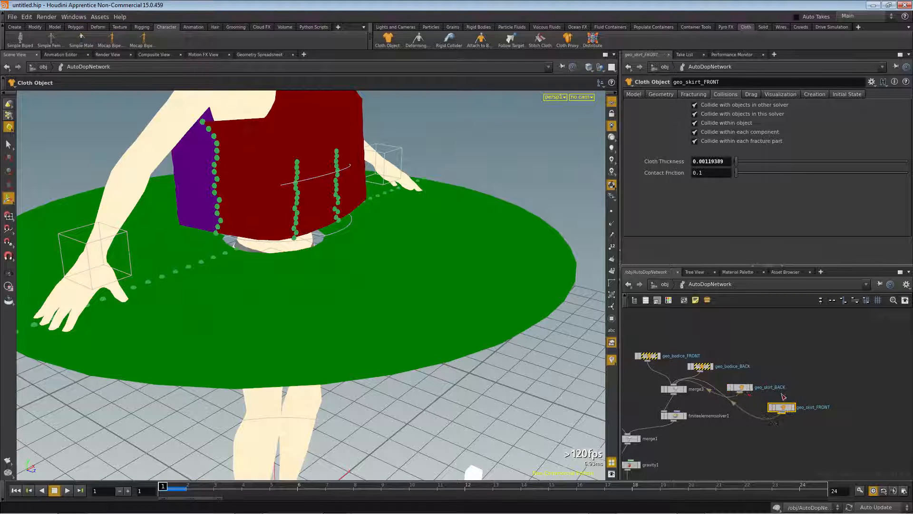
pyautogui.doubleClick(708, 161)
pyautogui.write('0.001')
pyautogui.press('Return')
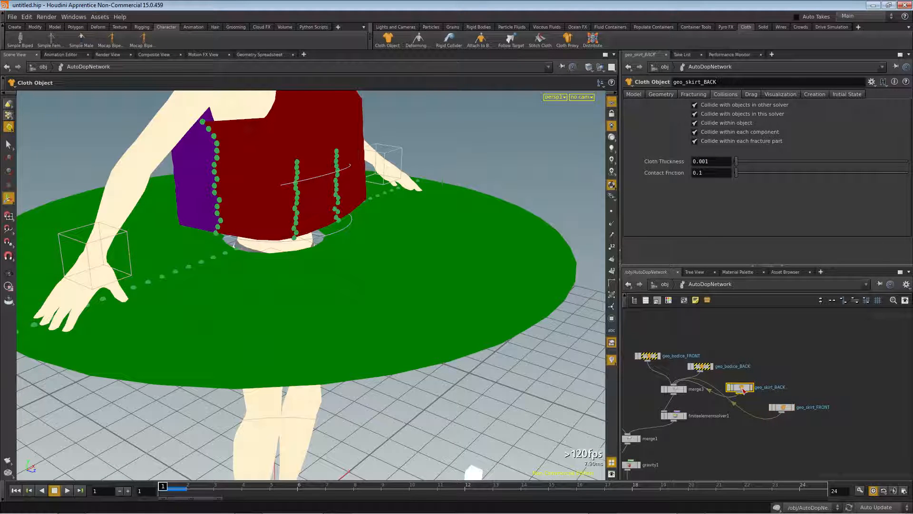
pyautogui.click(700, 366)
pyautogui.click(647, 356)
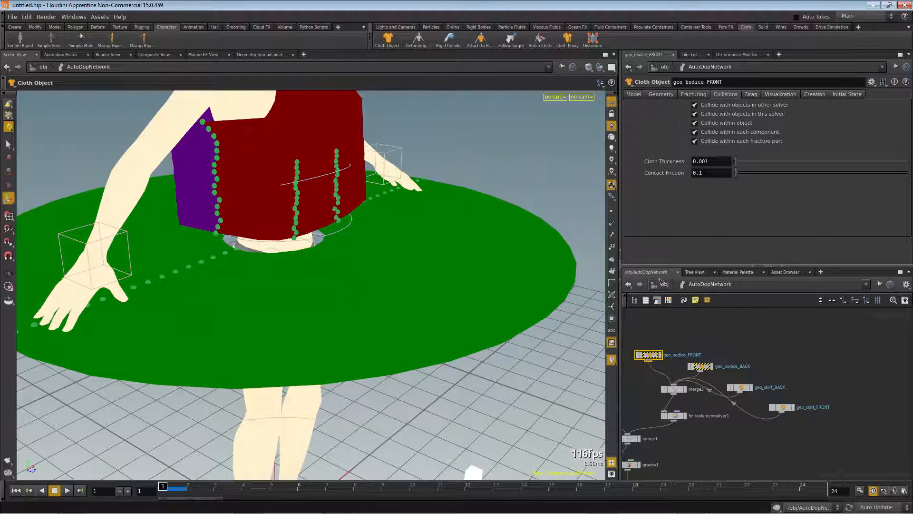
# Run the simulation to frame 24 at the object level and examine how the whole outfit sits on the character
pyautogui.press('u')
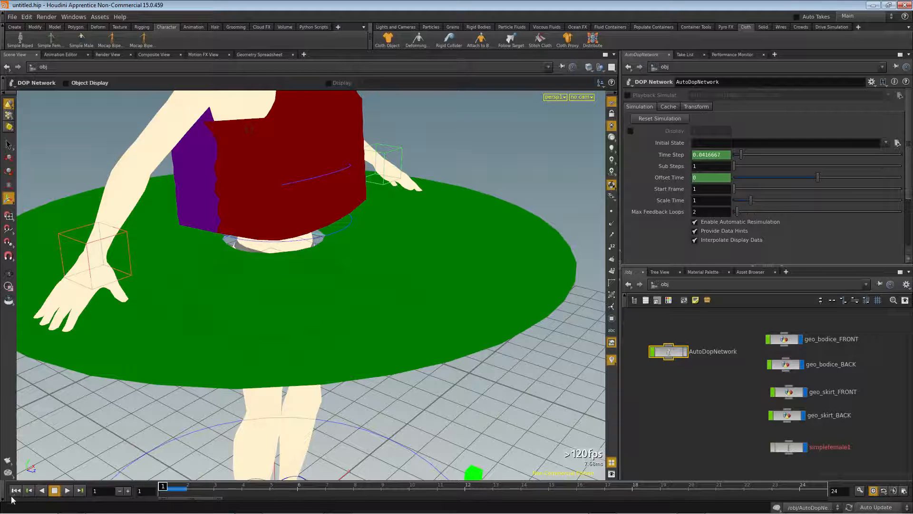
pyautogui.click(80, 490)
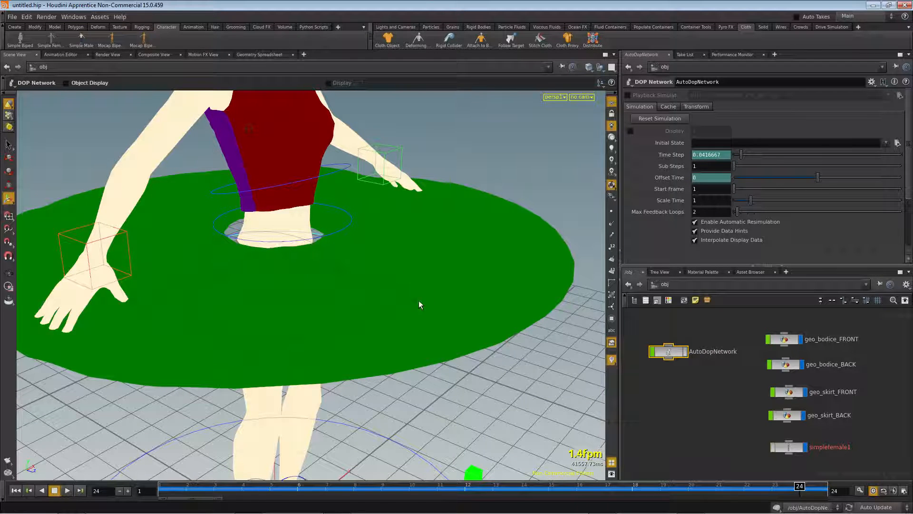
pyautogui.click(656, 283)
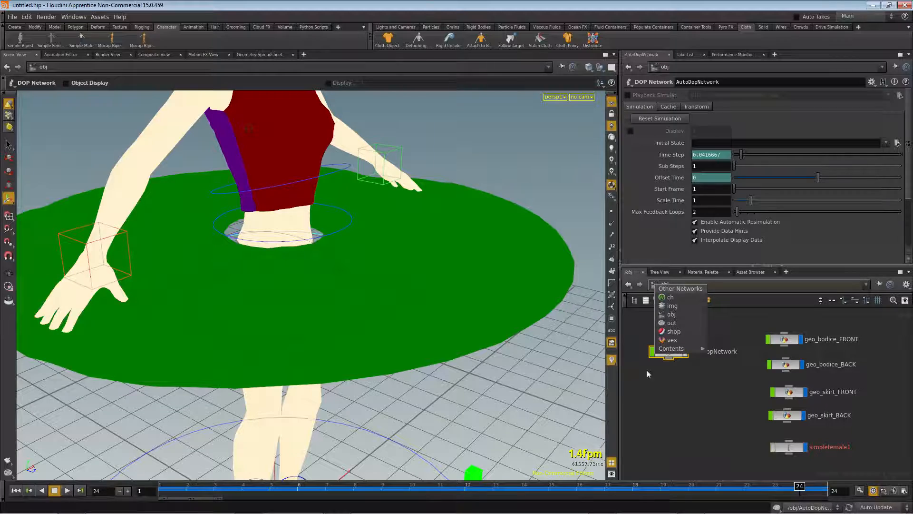
pyautogui.press('Escape')
pyautogui.moveTo(493, 303); pyautogui.dragTo(346, 295)
pyautogui.moveTo(390, 316); pyautogui.dragTo(273, 277, button='right')
pyautogui.moveTo(274, 278); pyautogui.dragTo(390, 328)
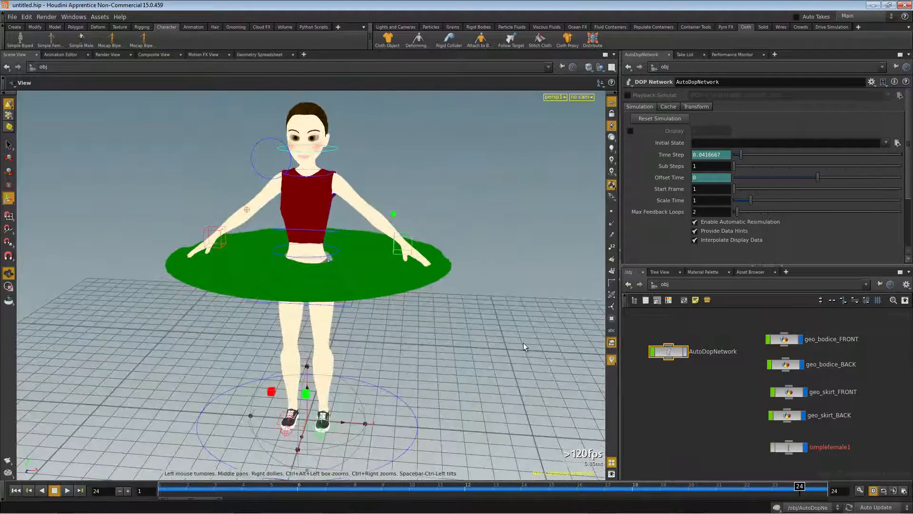
pyautogui.moveTo(792, 485)
pyautogui.mouseDown()
pyautogui.moveTo(298, 487)
pyautogui.moveTo(800, 488)
pyautogui.mouseUp()
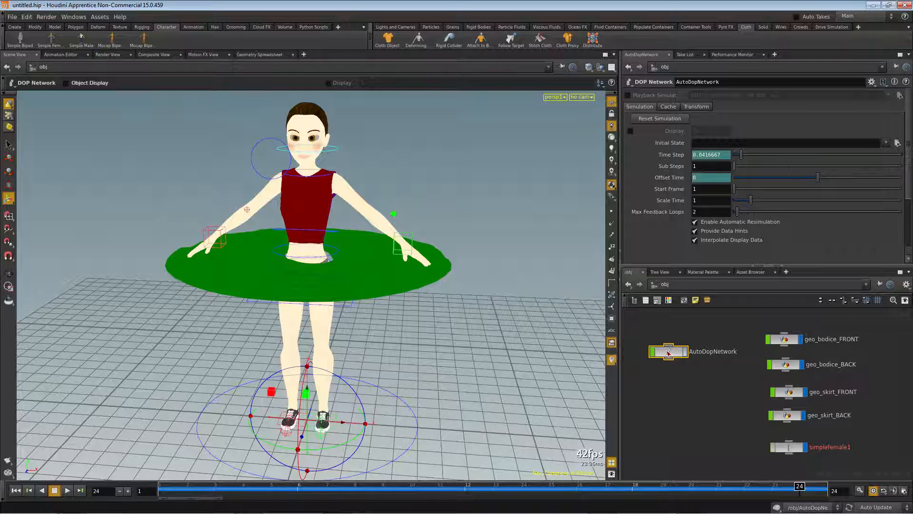
# Play the cloth simulation from frame 1 inside AutoDopNetwork, stop it at frame 21, and inspect the skirt around the waist and hands
pyautogui.doubleClick(675, 354)
pyautogui.moveTo(696, 376); pyautogui.dragTo(808, 332, button='middle')
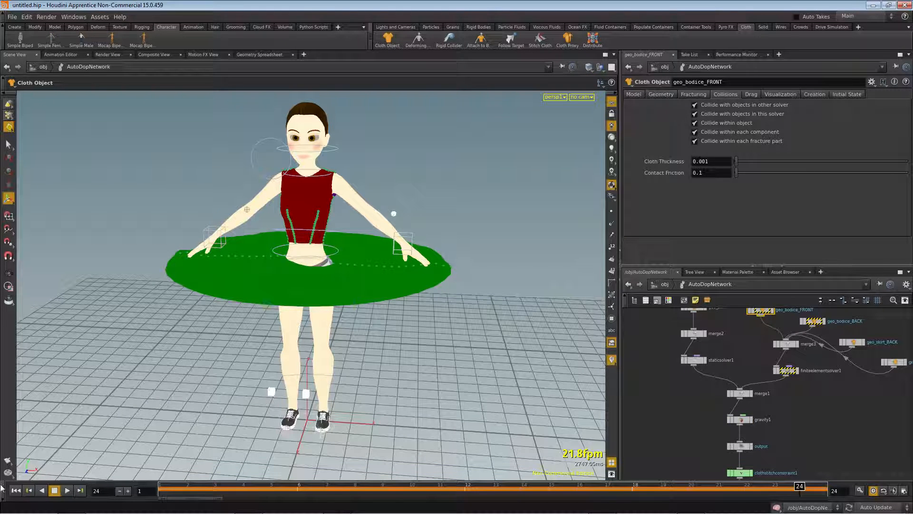
pyautogui.click(15, 490)
pyautogui.click(81, 491)
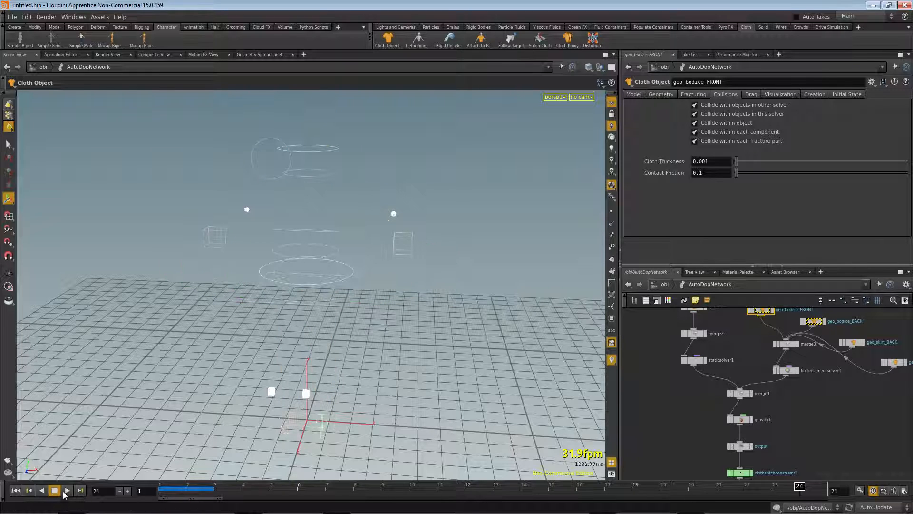
pyautogui.click(16, 490)
pyautogui.click(67, 491)
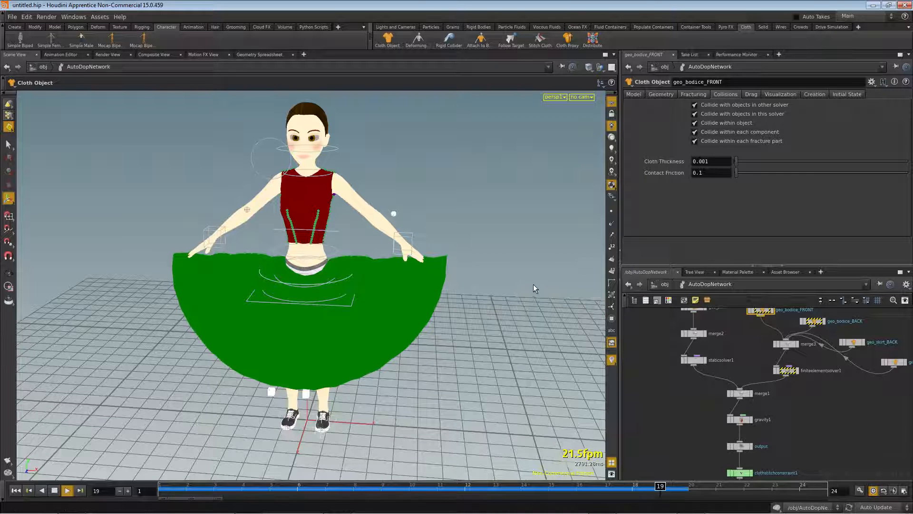
pyautogui.click(54, 491)
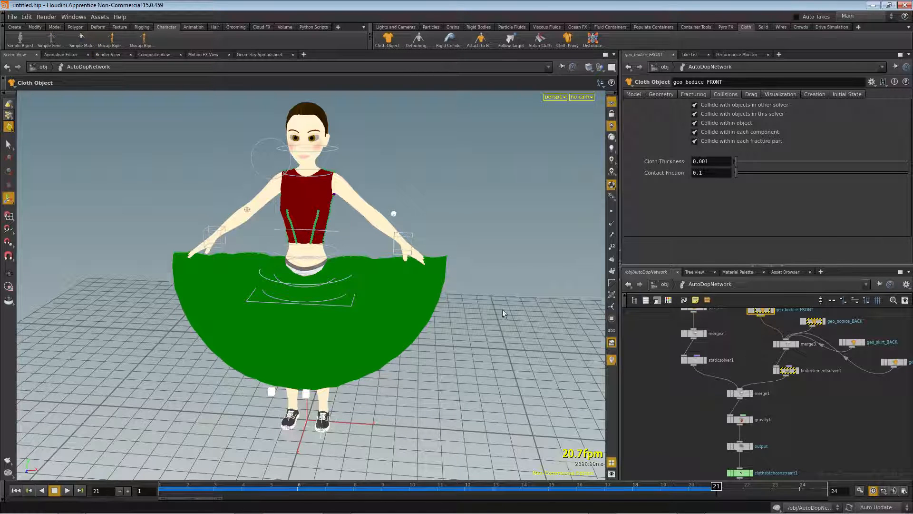
pyautogui.keyDown('alt'); pyautogui.moveTo(503, 279); pyautogui.dragTo(353, 260); pyautogui.keyUp('alt')
pyautogui.keyDown('alt'); pyautogui.moveTo(289, 305); pyautogui.dragTo(328, 280, button='right'); pyautogui.keyUp('alt')
pyautogui.keyDown('alt'); pyautogui.moveTo(345, 259); pyautogui.dragTo(481, 275); pyautogui.keyUp('alt')
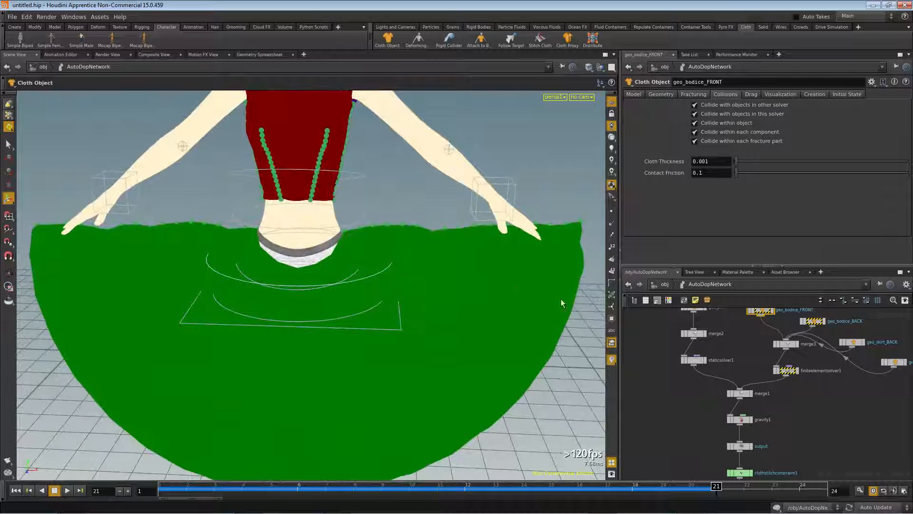
# Return to the object level at frame 1 and set the uniform scale of geo_skirt_FRONT and geo_skirt_BACK to 0.228
pyautogui.click(664, 284)
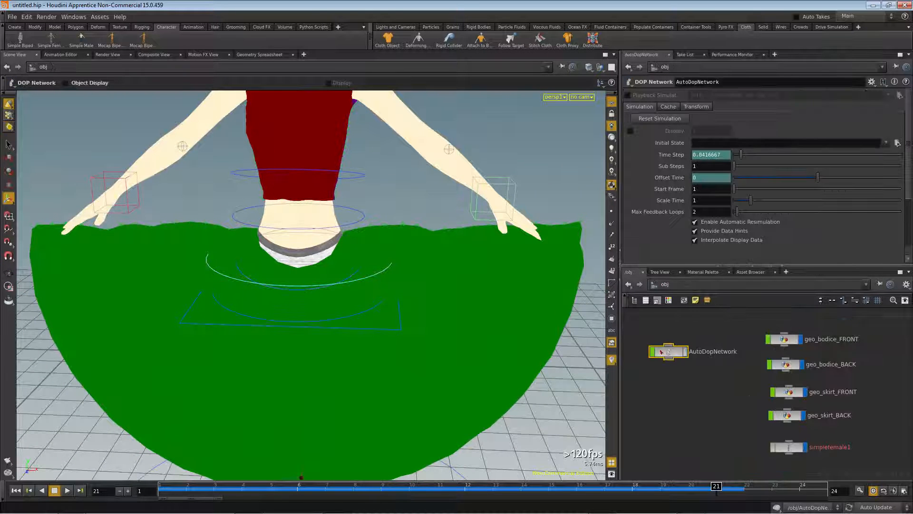
pyautogui.click(15, 490)
pyautogui.moveTo(760, 380); pyautogui.dragTo(835, 423)
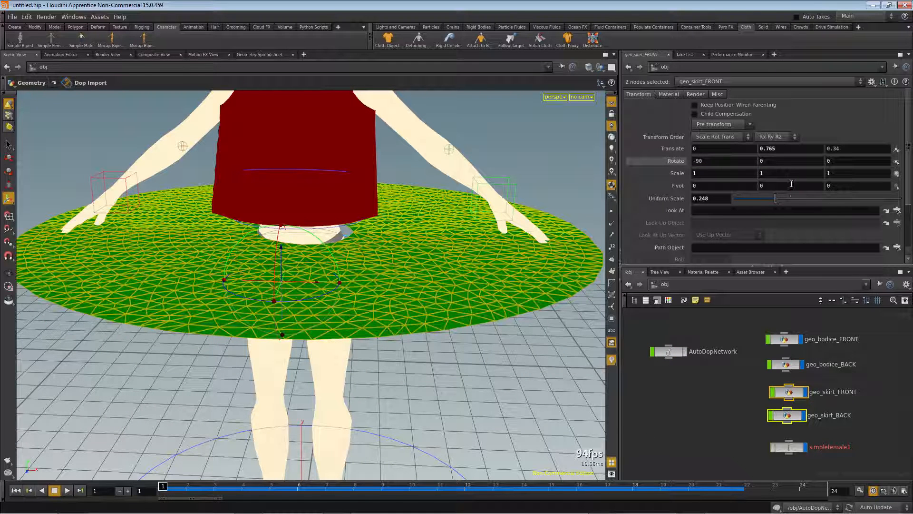
pyautogui.moveTo(776, 201); pyautogui.dragTo(773, 202)
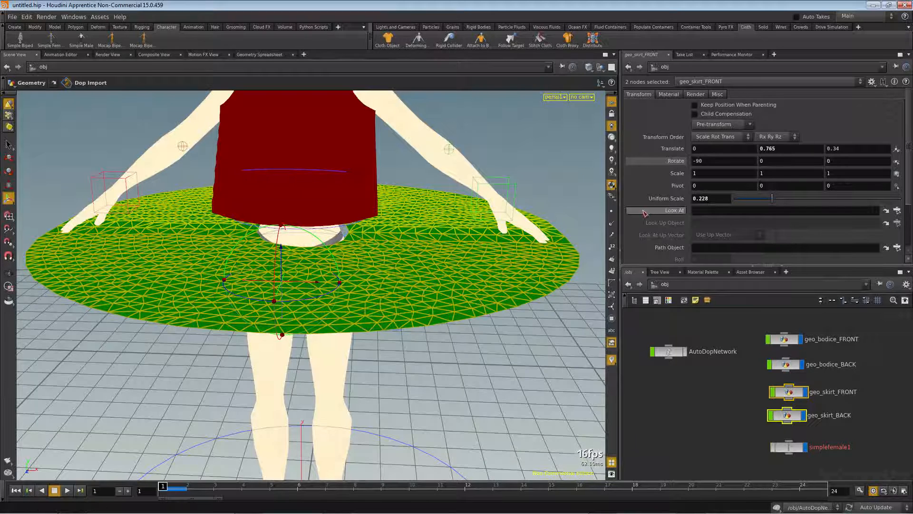
# Shift both skirt panels sideways by setting their X translation to -0.01
pyautogui.moveTo(317, 284); pyautogui.dragTo(313, 285)
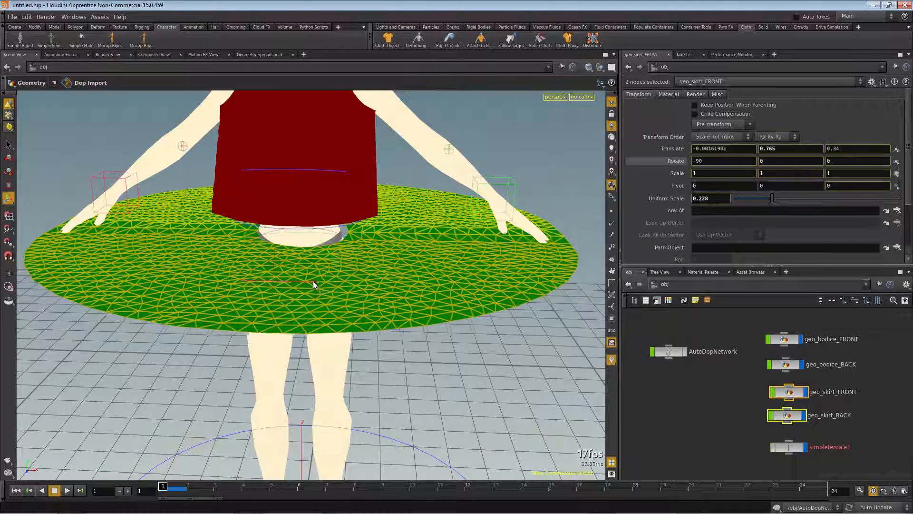
pyautogui.keyDown('ctrl'); pyautogui.middleClick(690, 148); pyautogui.keyUp('ctrl')
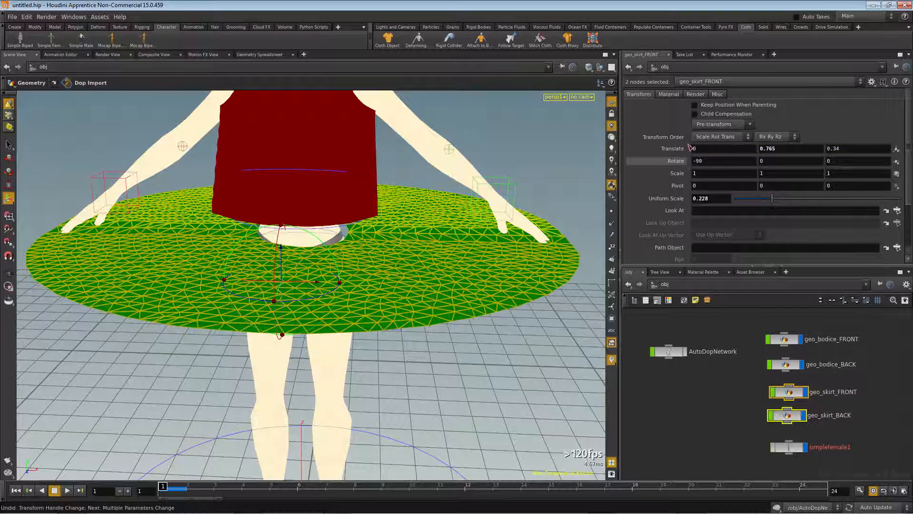
pyautogui.moveTo(846, 148); pyautogui.dragTo(828, 184, button='middle')
pyautogui.hotkey('ctrl', 'z')
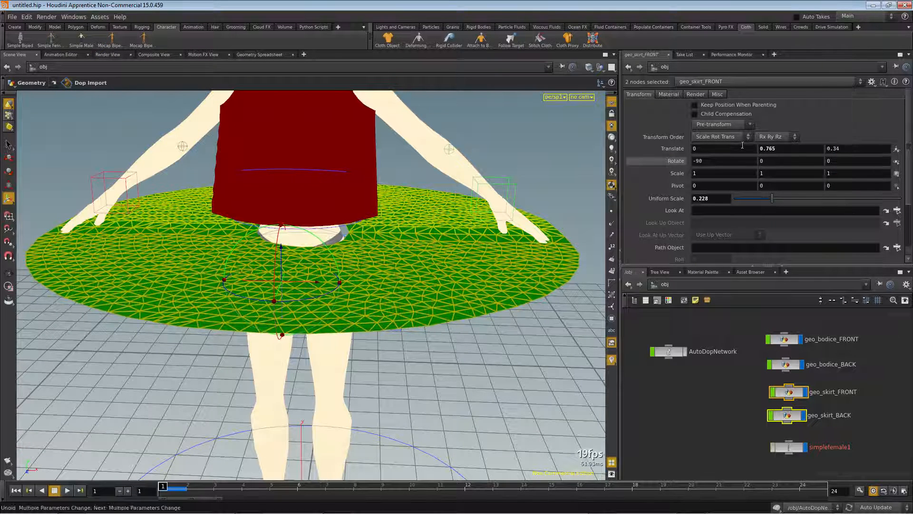
pyautogui.moveTo(719, 149); pyautogui.dragTo(688, 169, button='middle')
# Try a uniform scale of 0.171 on both skirt panels, and enlarge them to 0.219
pyautogui.keyDown('alt'); pyautogui.moveTo(438, 212); pyautogui.dragTo(296, 215); pyautogui.keyUp('alt')
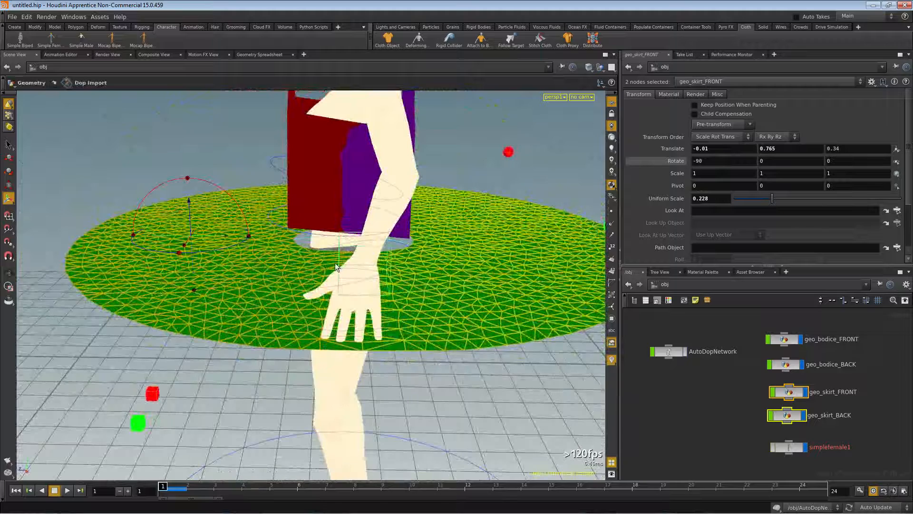
pyautogui.moveTo(773, 200); pyautogui.dragTo(764, 203)
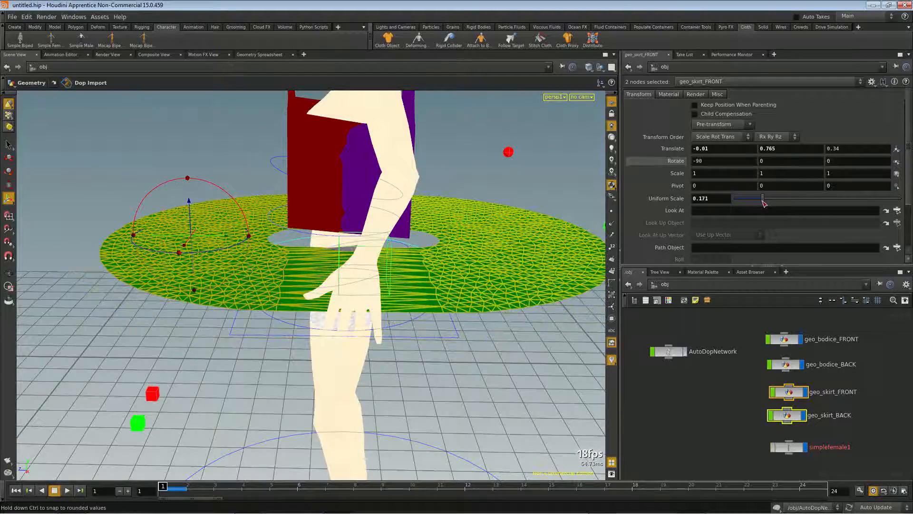
pyautogui.press('Escape')
pyautogui.moveTo(305, 214); pyautogui.dragTo(407, 247)
pyautogui.press('Return')
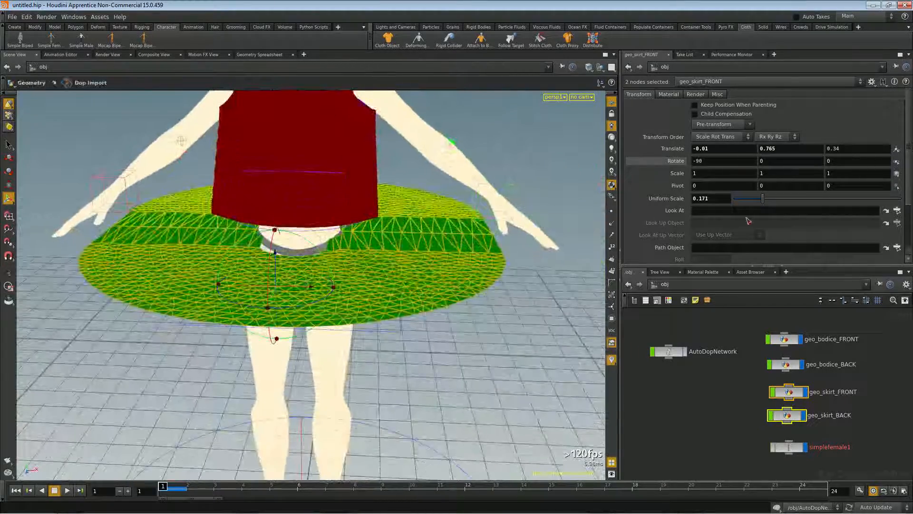
pyautogui.moveTo(764, 205); pyautogui.dragTo(771, 201)
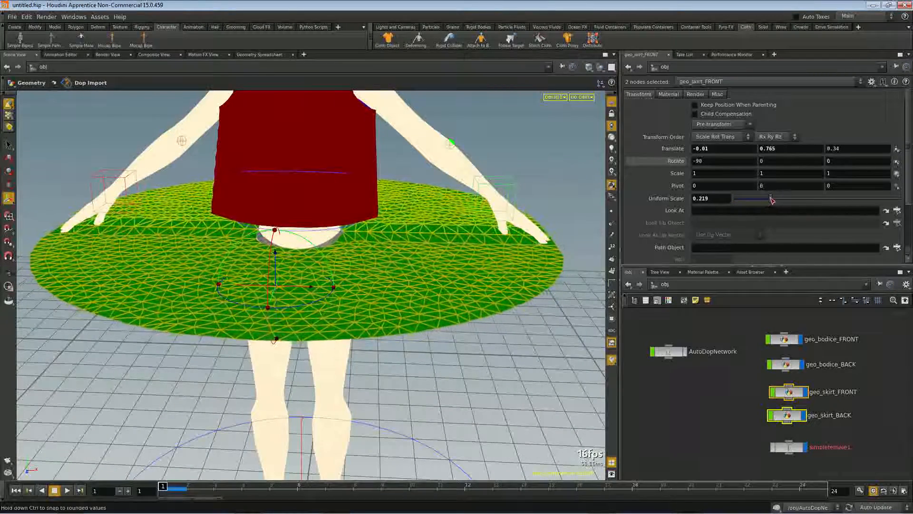
pyautogui.moveTo(285, 280); pyautogui.dragTo(362, 256)
pyautogui.hotkey('ctrl', 'z')
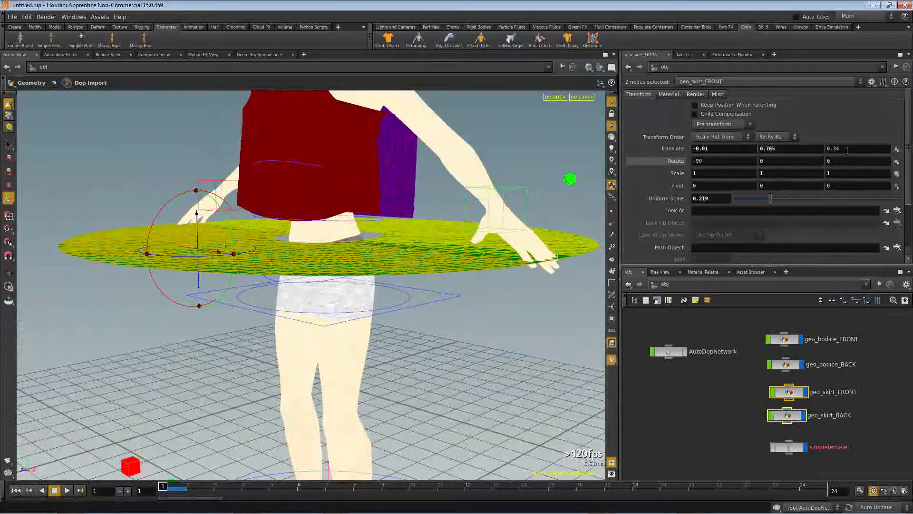
# Raise both skirt panels to a Y translation of 0.789 and reduce their uniform scale to 0.188
pyautogui.moveTo(786, 151); pyautogui.dragTo(889, 199, button='middle')
pyautogui.moveTo(772, 203); pyautogui.dragTo(765, 201)
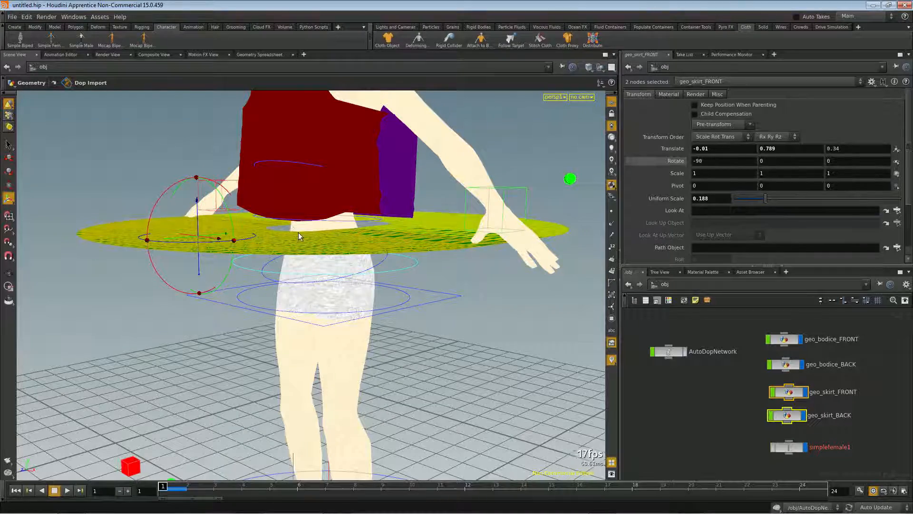
pyautogui.moveTo(299, 237); pyautogui.dragTo(317, 267, button='middle')
pyautogui.hotkey('ctrl', 'z')
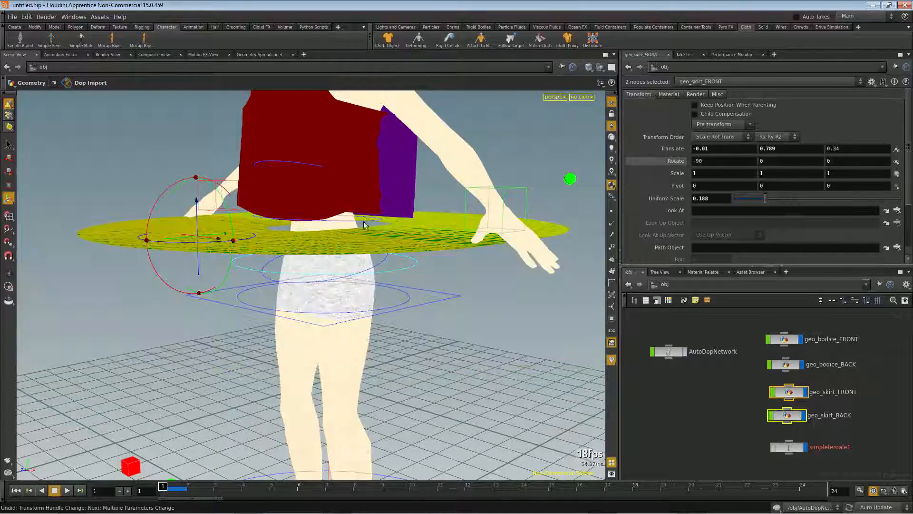
# Select only geo_skirt_FRONT and move it closer to the body, to a Z translation of about 0.276
pyautogui.press('Escape')
pyautogui.moveTo(317, 268); pyautogui.dragTo(321, 324)
pyautogui.moveTo(248, 326); pyautogui.dragTo(530, 178)
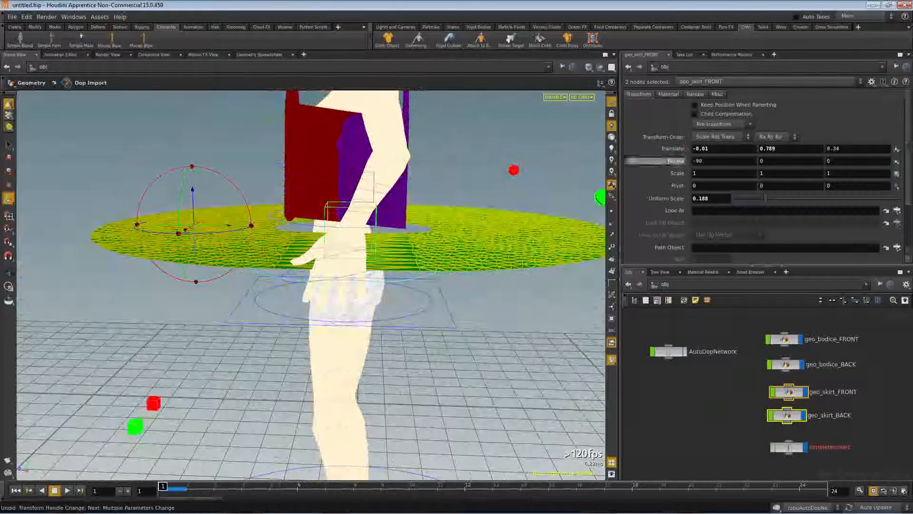
pyautogui.click(728, 399)
pyautogui.click(792, 397)
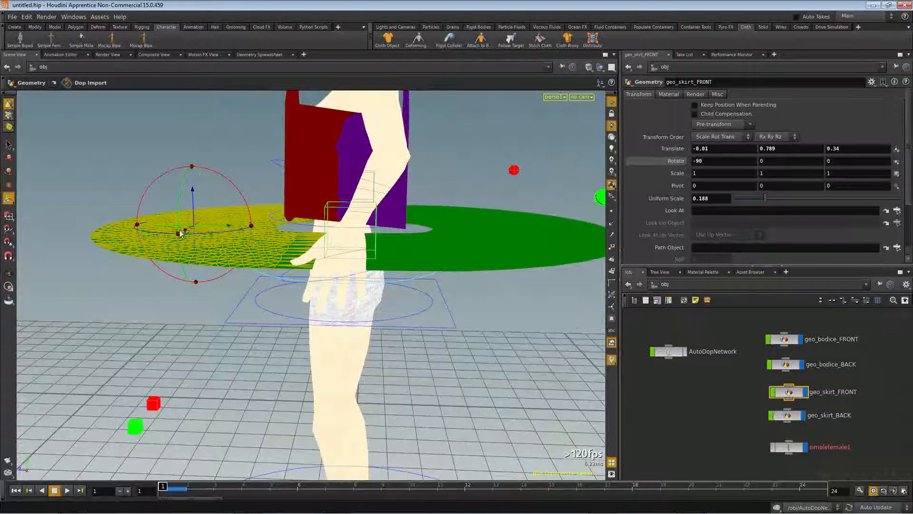
pyautogui.moveTo(224, 227); pyautogui.dragTo(259, 241)
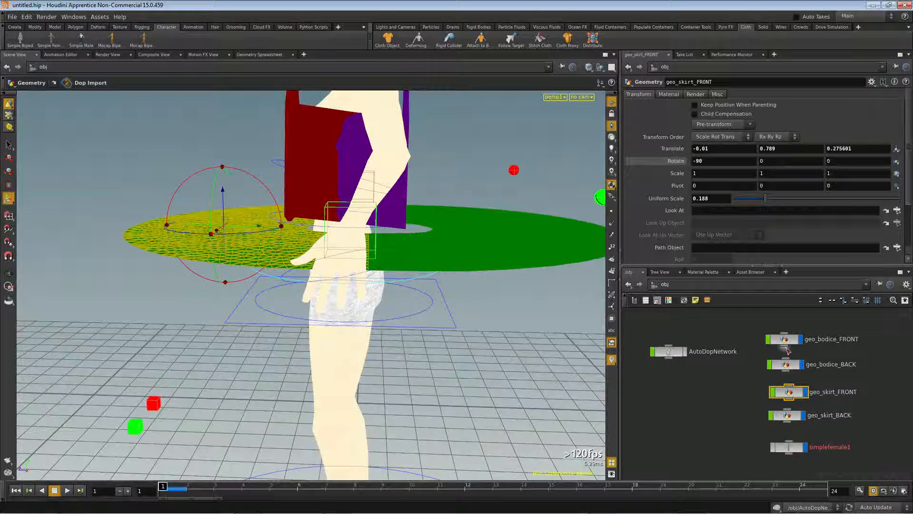
# Move geo_skirt_BACK closer to the body, to a Z translation of about -0.239
pyautogui.click(799, 417)
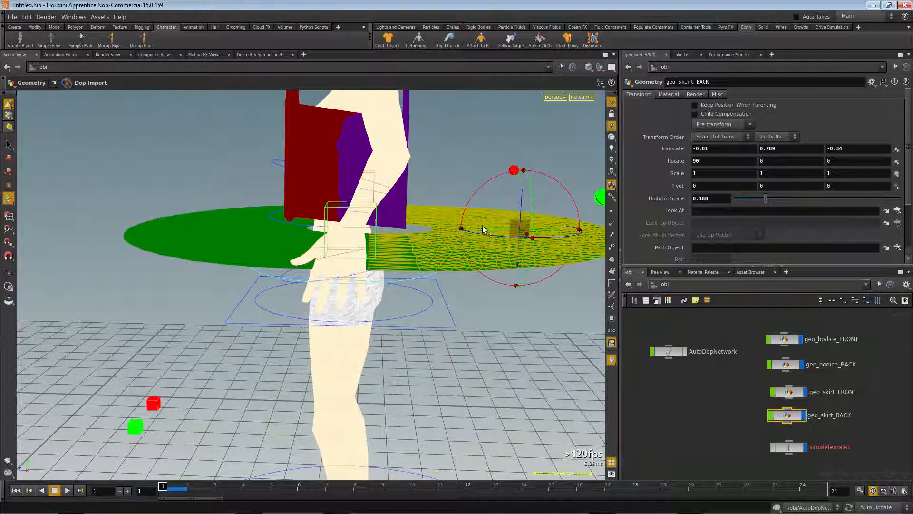
pyautogui.moveTo(482, 226); pyautogui.dragTo(395, 249)
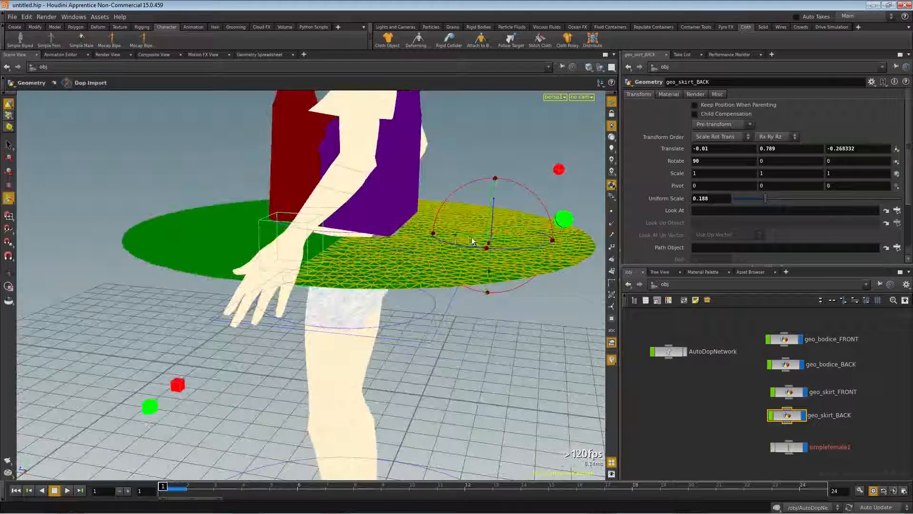
pyautogui.moveTo(454, 235); pyautogui.dragTo(266, 251)
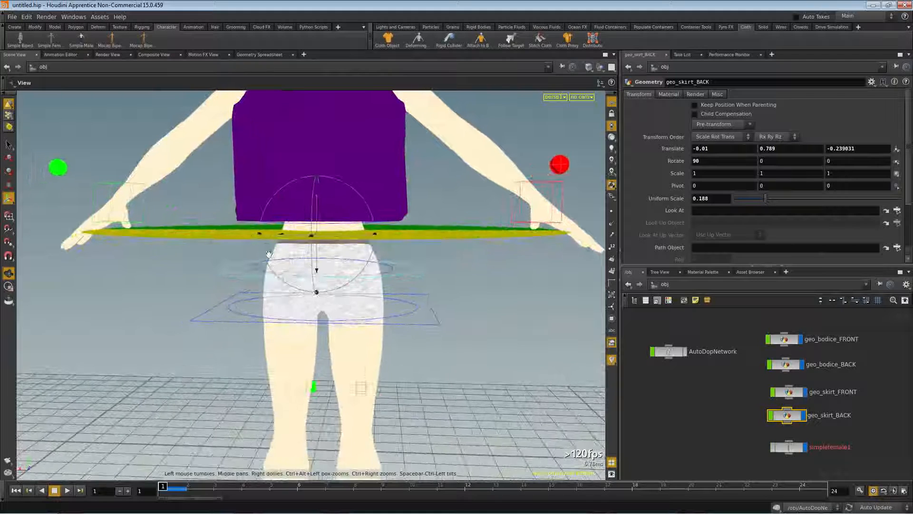
# Select both skirt panels and set their Y translation to 0.782 and their uniform scale to 0.194
pyautogui.moveTo(758, 373); pyautogui.dragTo(806, 434)
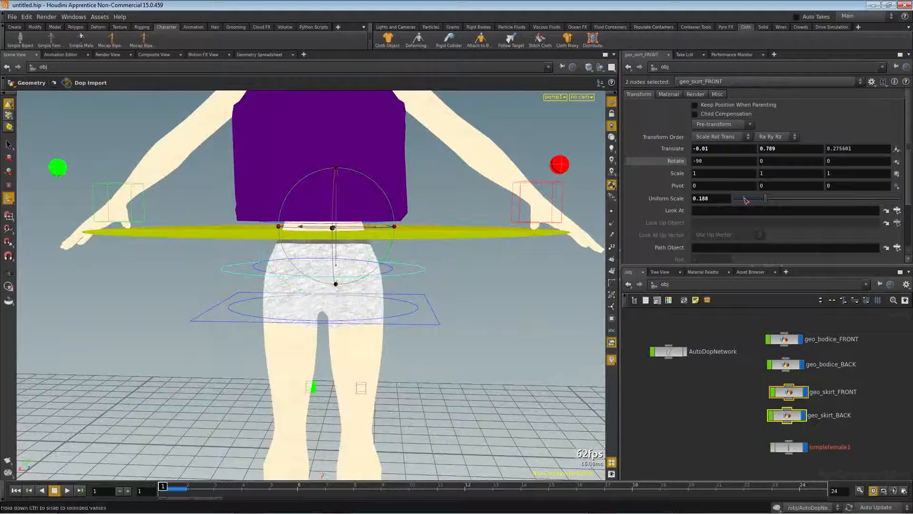
pyautogui.moveTo(788, 150); pyautogui.dragTo(751, 190, button='middle')
pyautogui.press('Escape')
pyautogui.moveTo(450, 198); pyautogui.dragTo(102, 241)
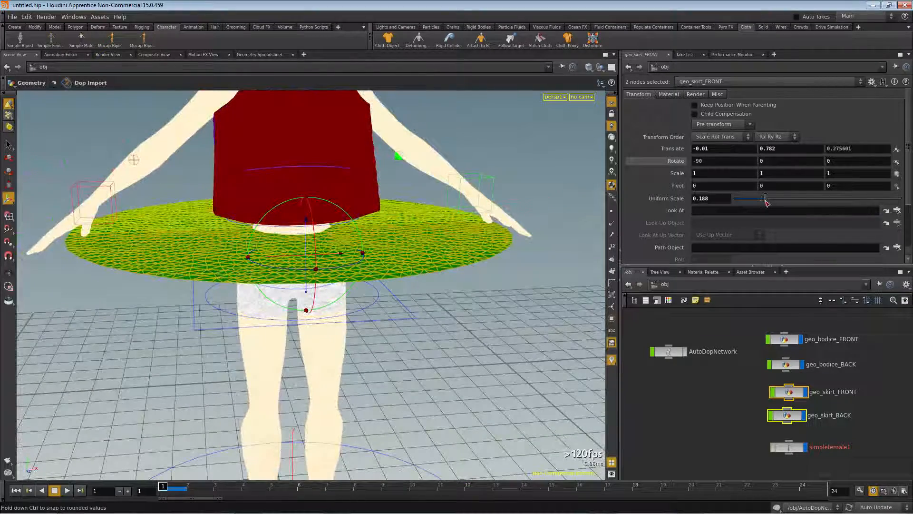
pyautogui.moveTo(766, 202); pyautogui.dragTo(766, 201)
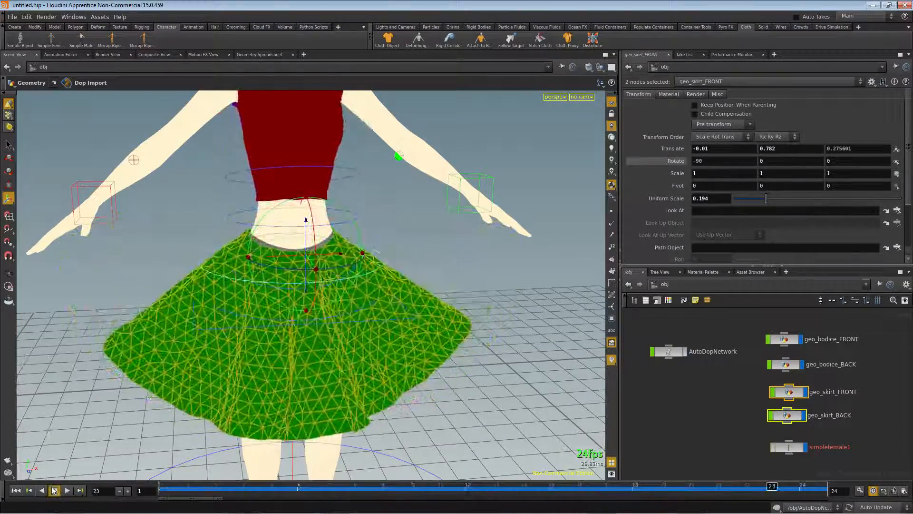
# Scrub the simulated frames from 1 to 24 and examine the draped skirt from several angles and from farther away
pyautogui.click(163, 486)
pyautogui.moveTo(163, 485); pyautogui.dragTo(801, 486)
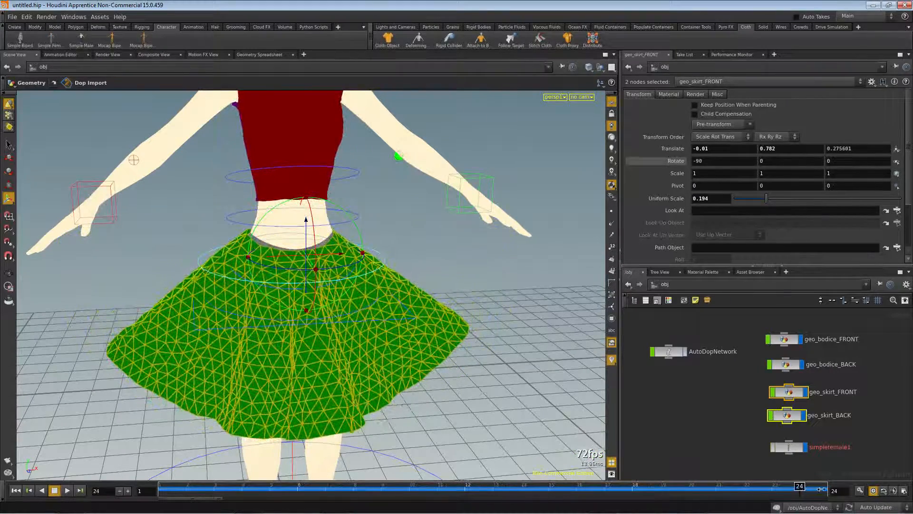
pyautogui.keyDown('alt'); pyautogui.moveTo(409, 236); pyautogui.dragTo(251, 234); pyautogui.keyUp('alt')
pyautogui.keyDown('alt'); pyautogui.moveTo(251, 234); pyautogui.dragTo(149, 223, button='right'); pyautogui.keyUp('alt')
pyautogui.keyDown('alt'); pyautogui.moveTo(149, 223); pyautogui.dragTo(279, 311); pyautogui.keyUp('alt')
pyautogui.moveTo(321, 291); pyautogui.dragTo(426, 297)
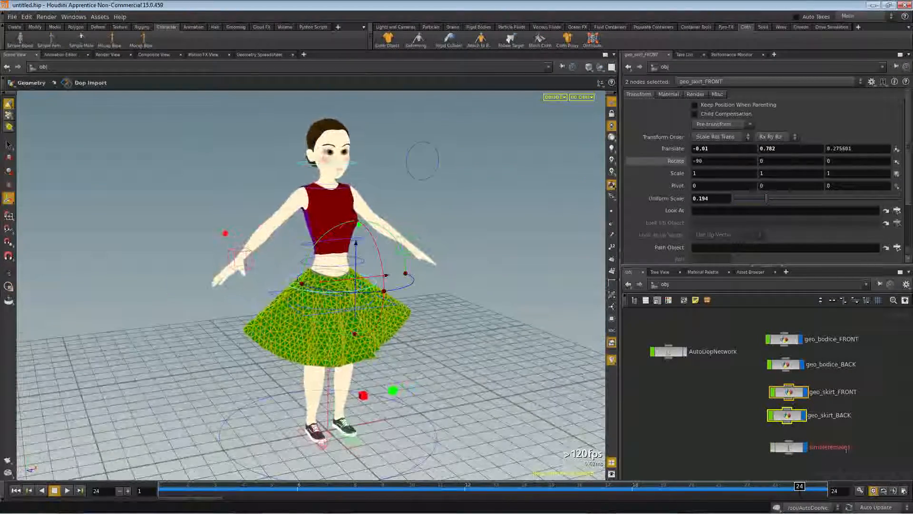